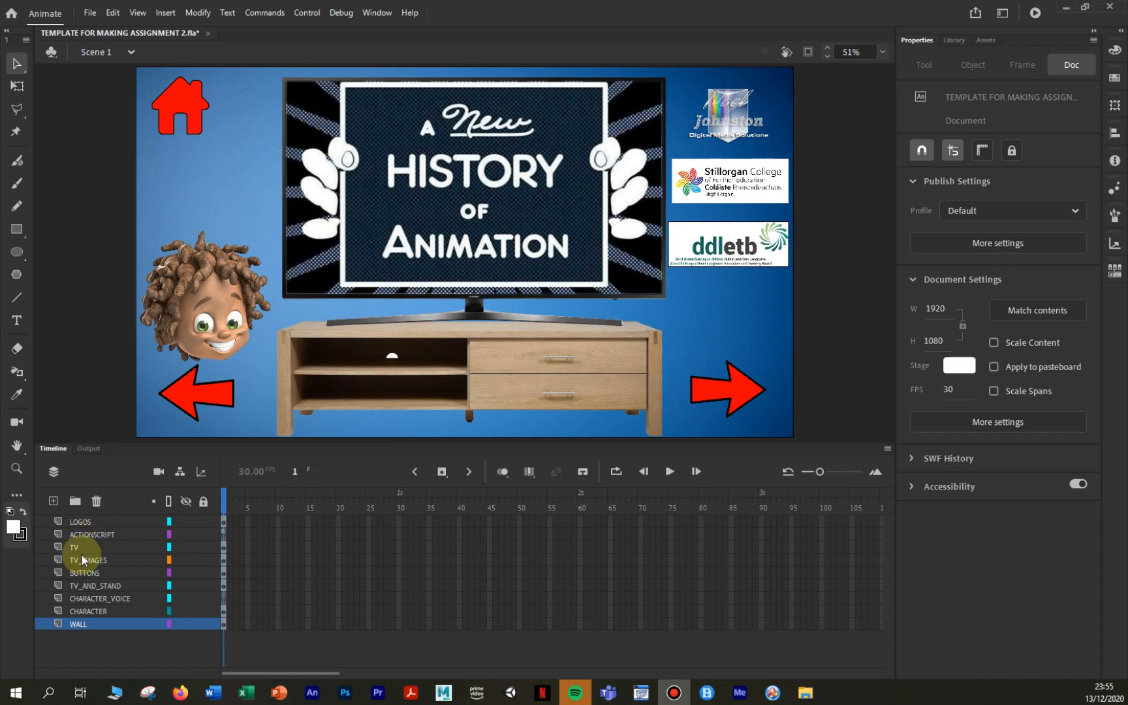
Toggle the visibility of the LOGOS layer to check which logos it holds, leaving the layer shown.
{"action": "left_click", "coordinate": [84, 516]}
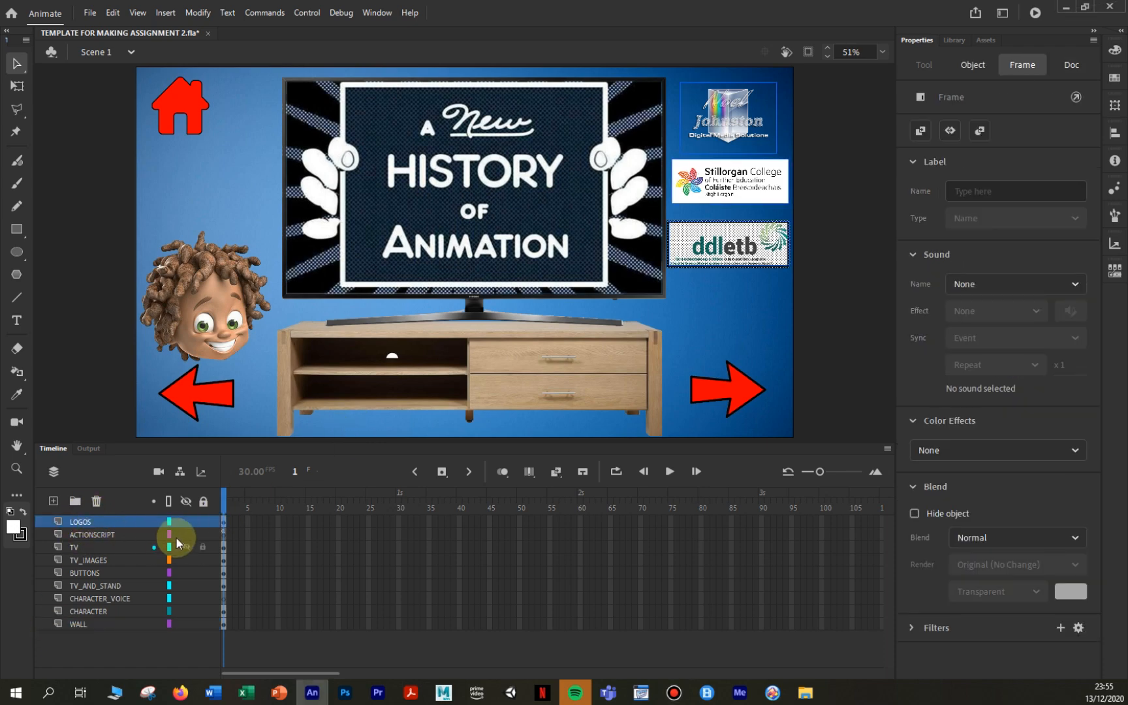
{"action": "left_click", "coordinate": [185, 521]}
{"action": "left_click", "coordinate": [185, 521]}
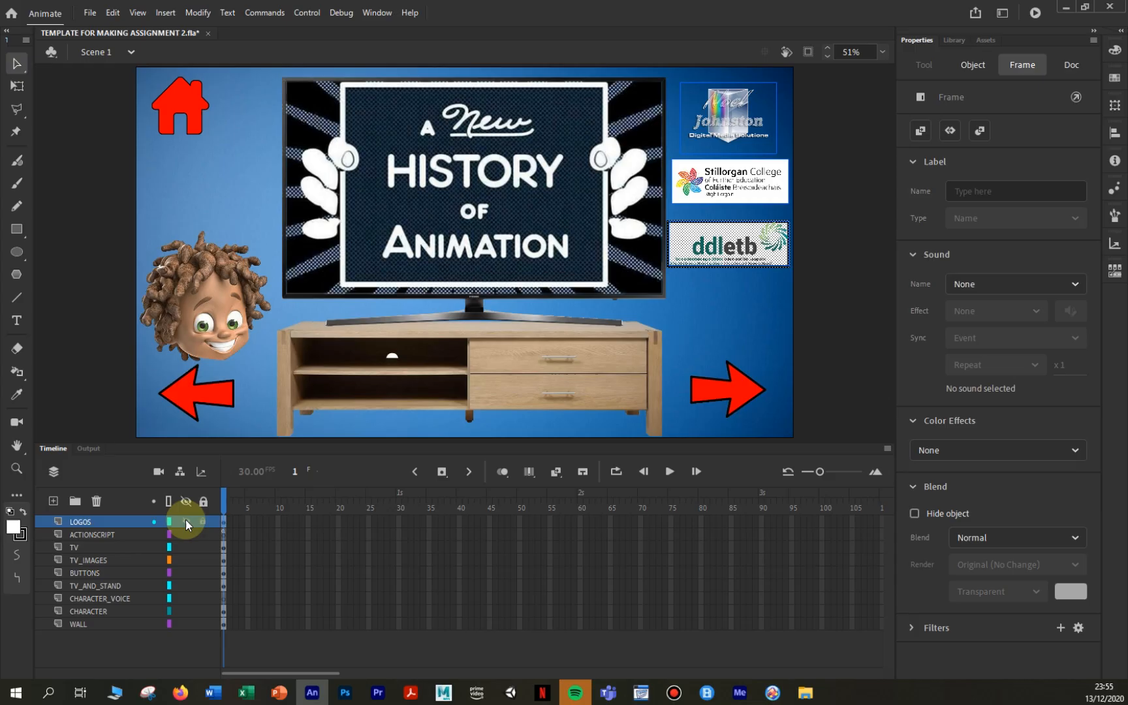
{"action": "left_click", "coordinate": [185, 521]}
{"action": "left_click", "coordinate": [185, 521]}
{"action": "left_click", "coordinate": [186, 521]}
{"action": "left_click", "coordinate": [185, 521]}
Select the ACTIONSCRIPT and TV layers in turn and toggle the TV layer's visibility to examine its artwork.
{"action": "left_click", "coordinate": [93, 533]}
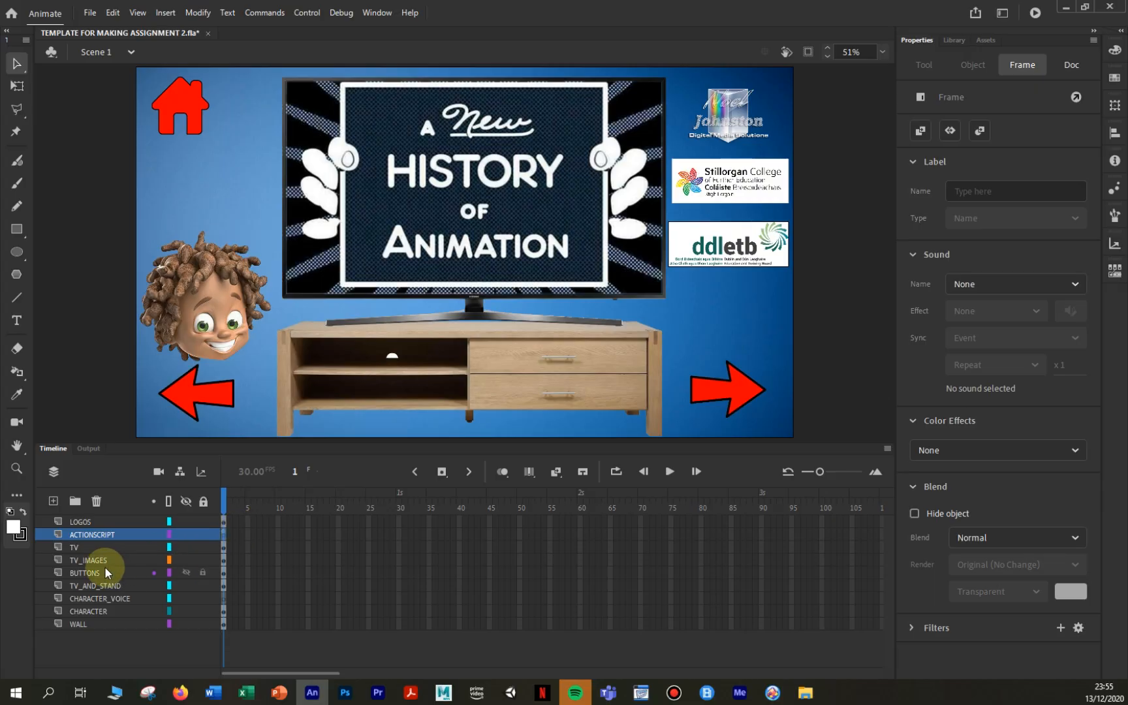
{"action": "left_click", "coordinate": [83, 545]}
{"action": "left_click", "coordinate": [186, 546]}
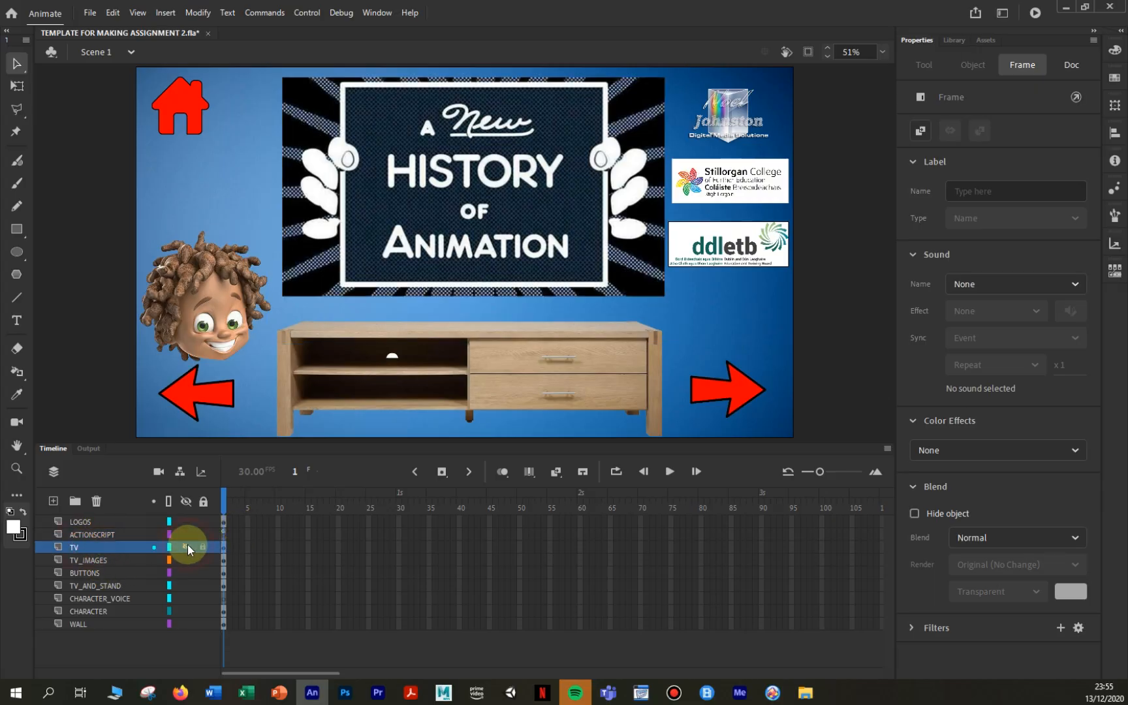
{"action": "left_click", "coordinate": [188, 544]}
{"action": "left_click", "coordinate": [188, 544]}
{"action": "left_click", "coordinate": [188, 544]}
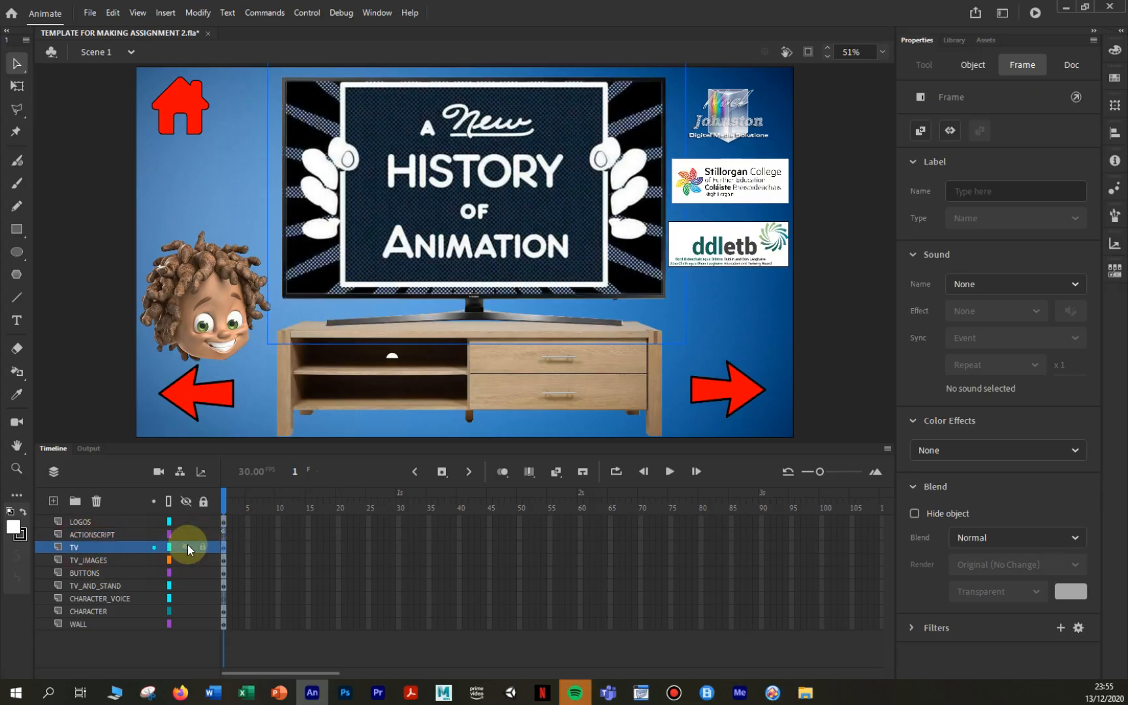
Hide and reshow the TV and TV_IMAGES layers to compare the television frame with the image behind it.
{"action": "left_click", "coordinate": [188, 545]}
{"action": "left_click", "coordinate": [187, 559]}
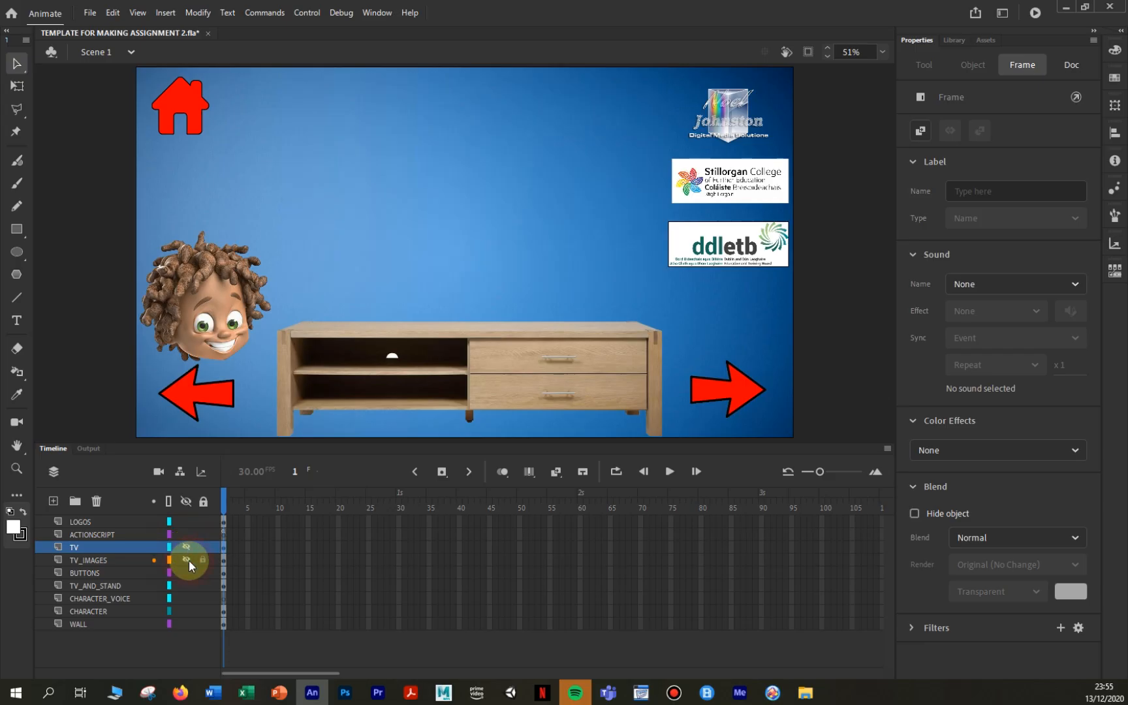
{"action": "left_click", "coordinate": [188, 546]}
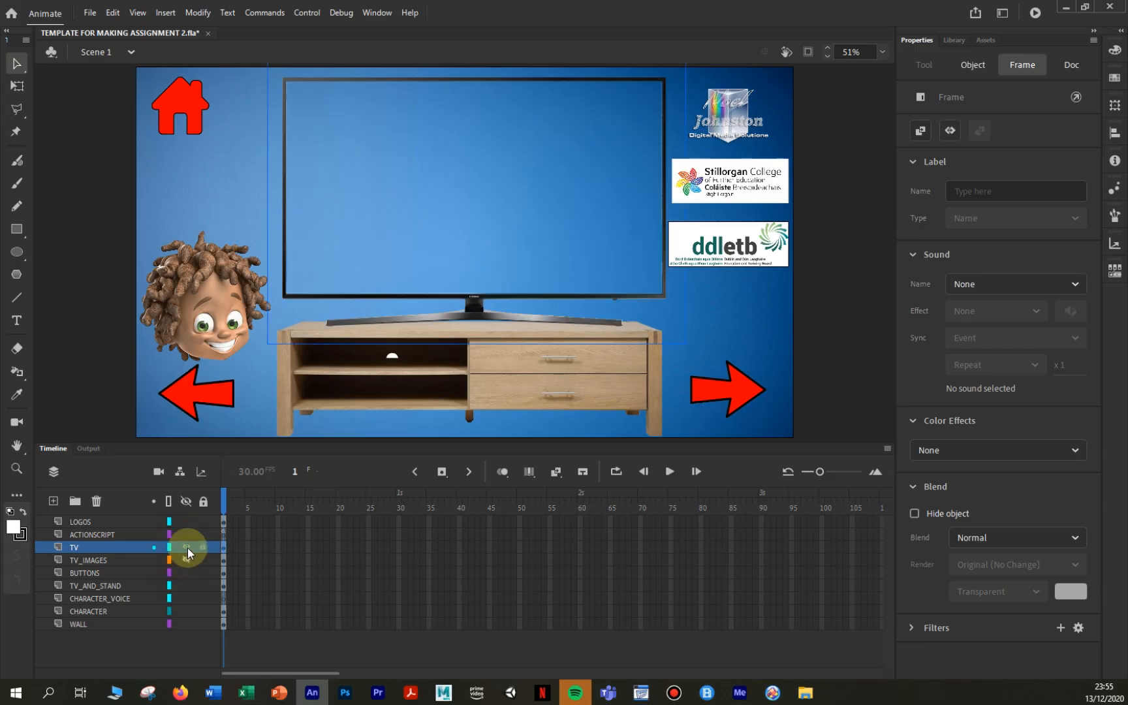
{"action": "left_click", "coordinate": [188, 547]}
{"action": "left_click", "coordinate": [188, 547]}
{"action": "left_click", "coordinate": [186, 548]}
{"action": "left_click", "coordinate": [188, 560]}
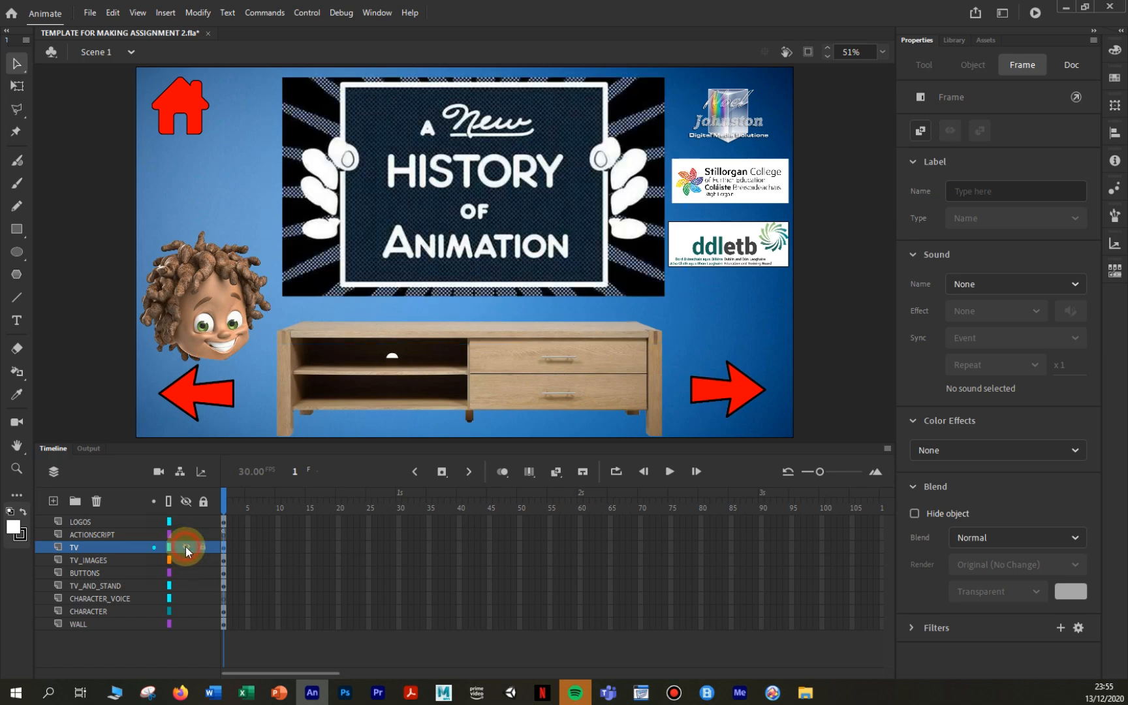
{"action": "left_click", "coordinate": [186, 548]}
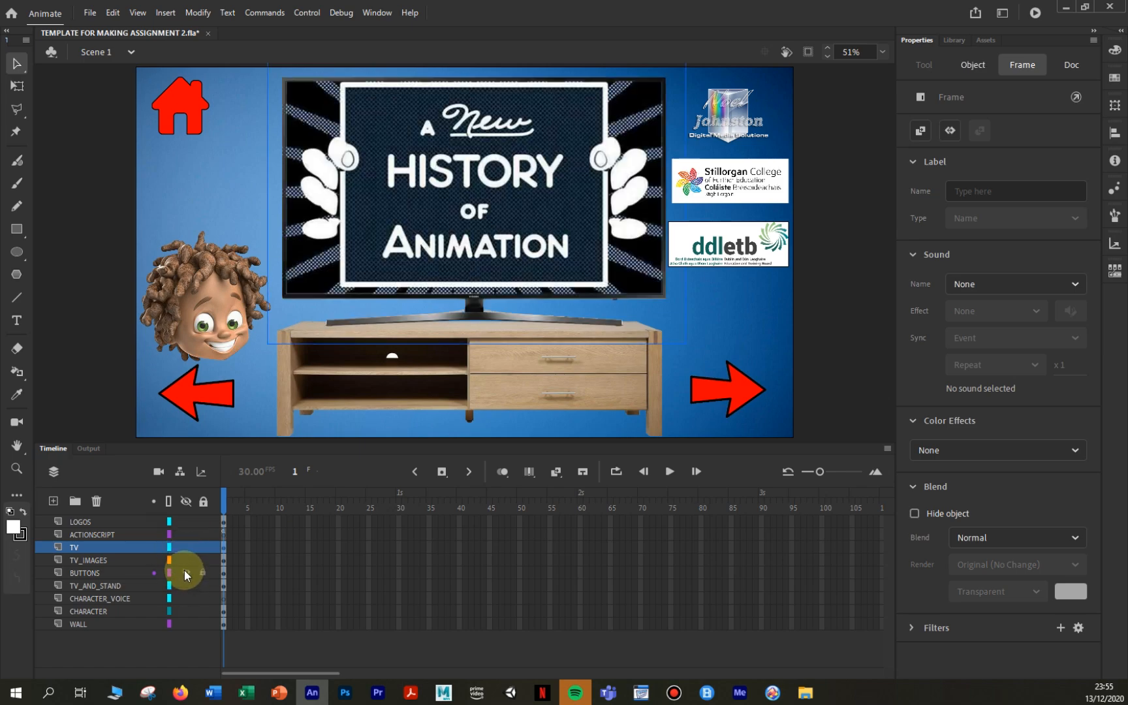
Toggle the visibility of the BUTTONS and TV_AND_STAND layers to check their contents, leaving both shown.
{"action": "left_click", "coordinate": [187, 570]}
{"action": "left_click", "coordinate": [187, 570]}
{"action": "left_click", "coordinate": [184, 584]}
{"action": "left_click", "coordinate": [184, 584]}
{"action": "left_click", "coordinate": [184, 582]}
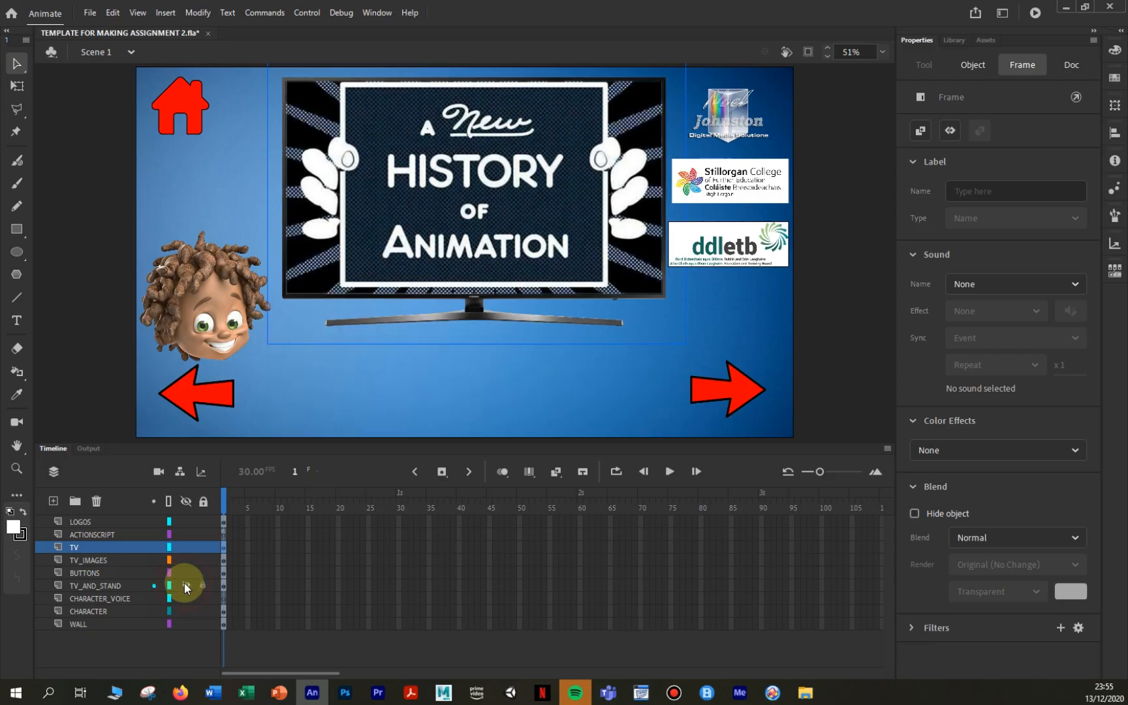
{"action": "left_click", "coordinate": [184, 587]}
Check the CHARACTER_VOICE, CHARACTER and WALL layers by hiding and reshowing each one.
{"action": "left_click", "coordinate": [185, 598]}
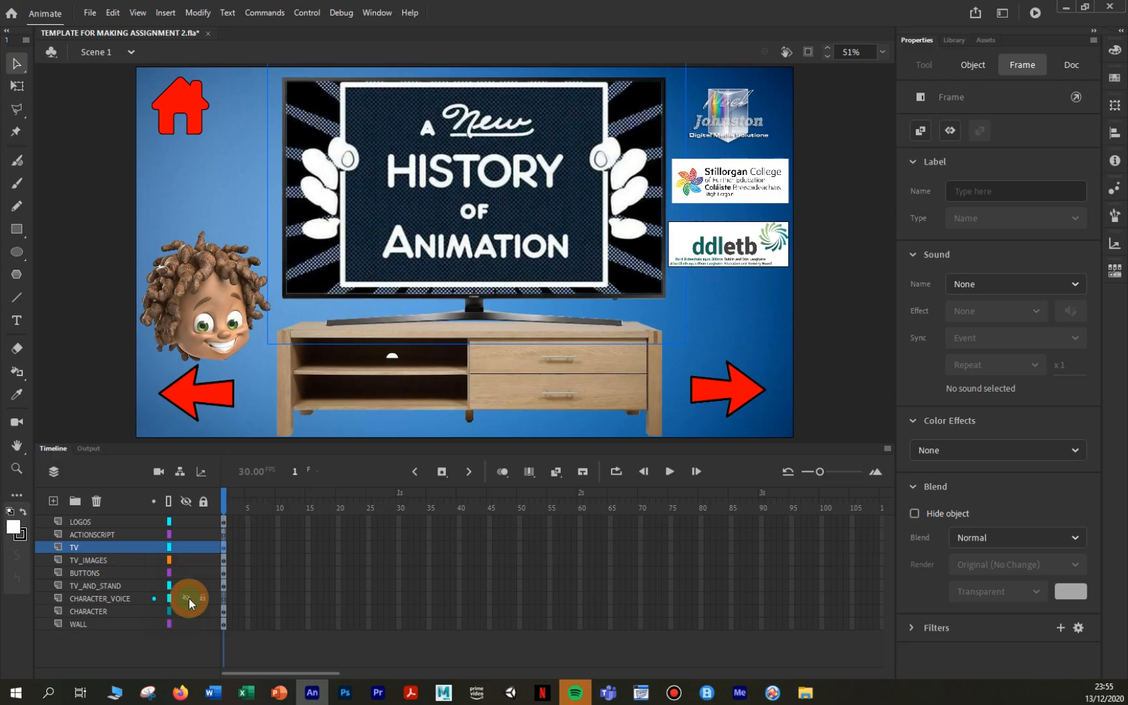
{"action": "left_click", "coordinate": [184, 611]}
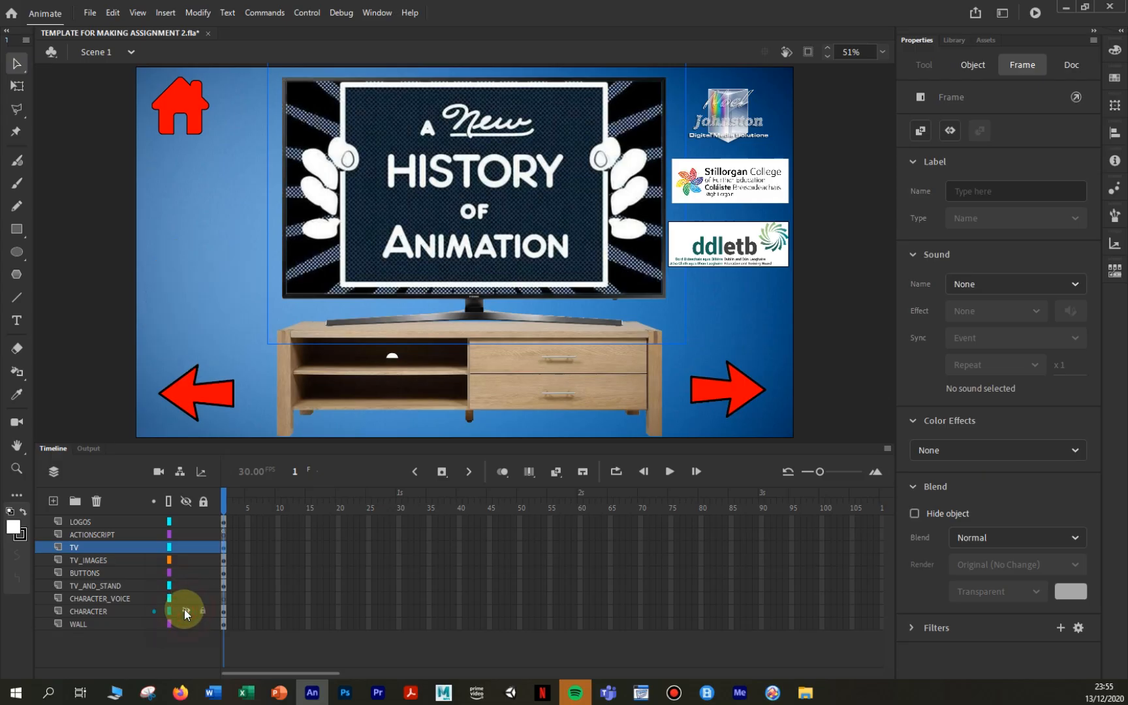
{"action": "left_click", "coordinate": [184, 611]}
{"action": "left_click", "coordinate": [187, 623]}
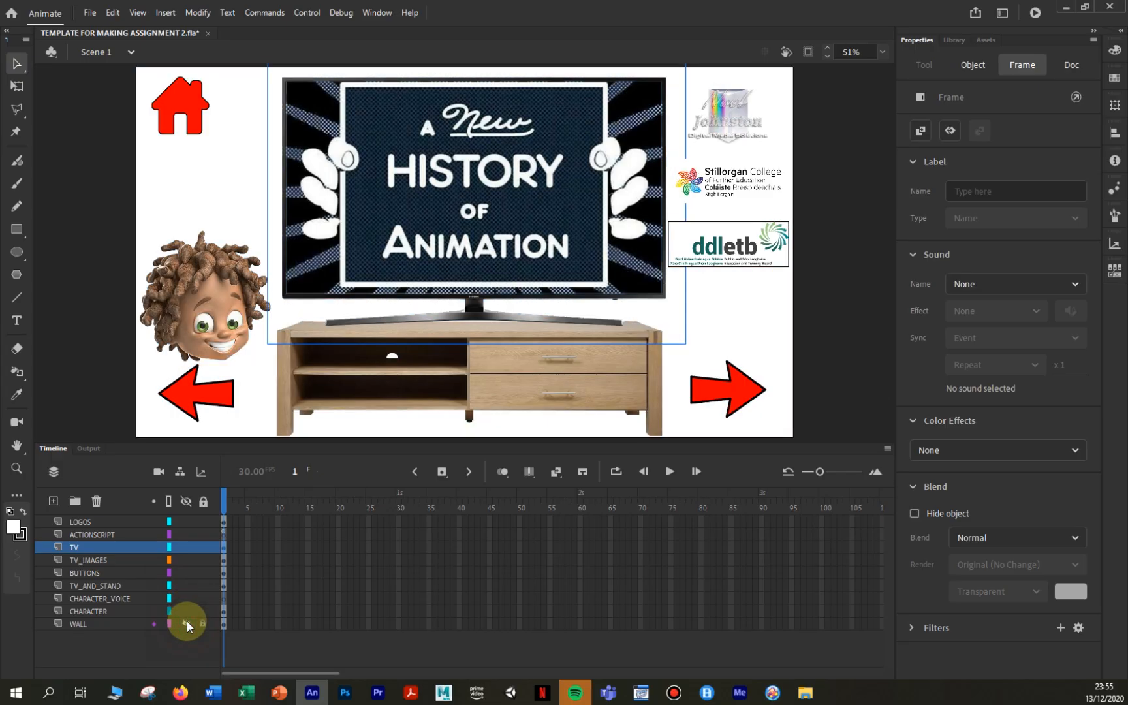
{"action": "left_click", "coordinate": [187, 623]}
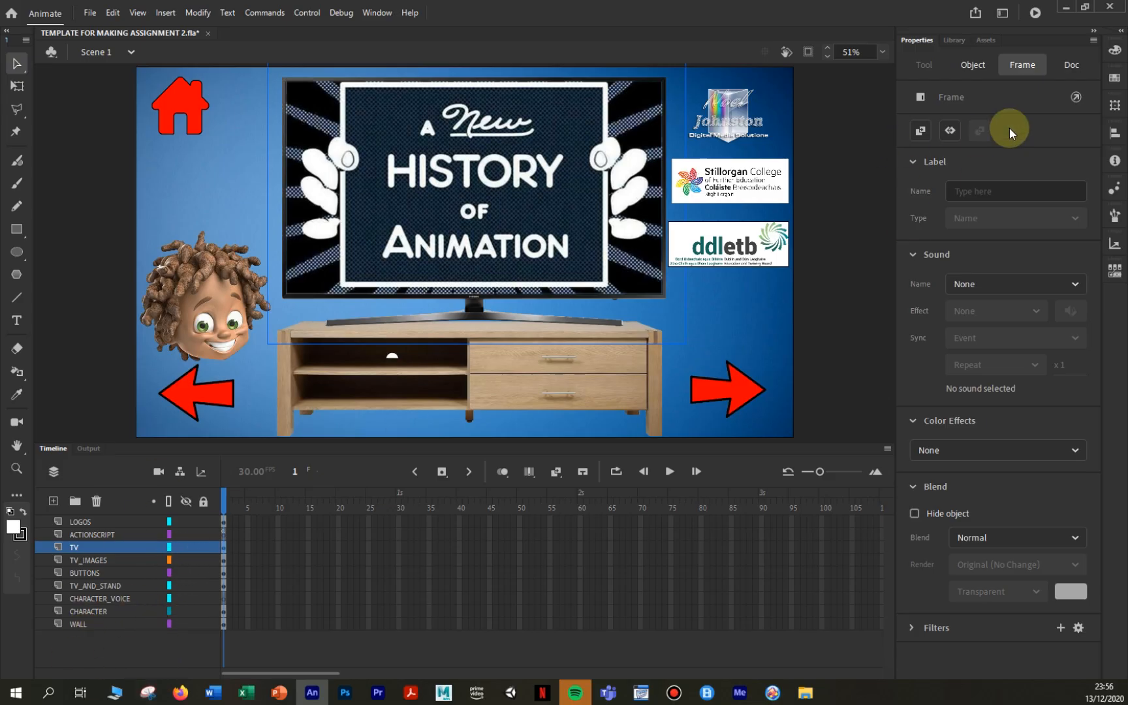
Preview the home symbol, left arrow and right arrow images in the library's BUTTONS folder.
{"action": "left_click", "coordinate": [957, 40]}
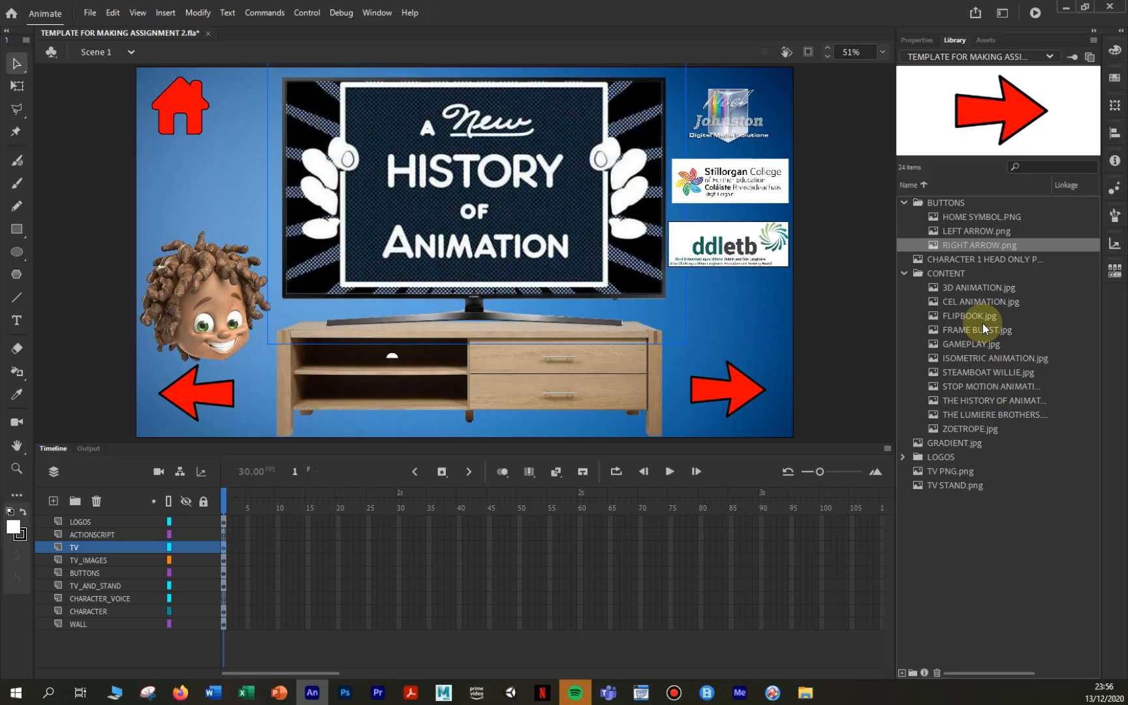
{"action": "left_click", "coordinate": [904, 202]}
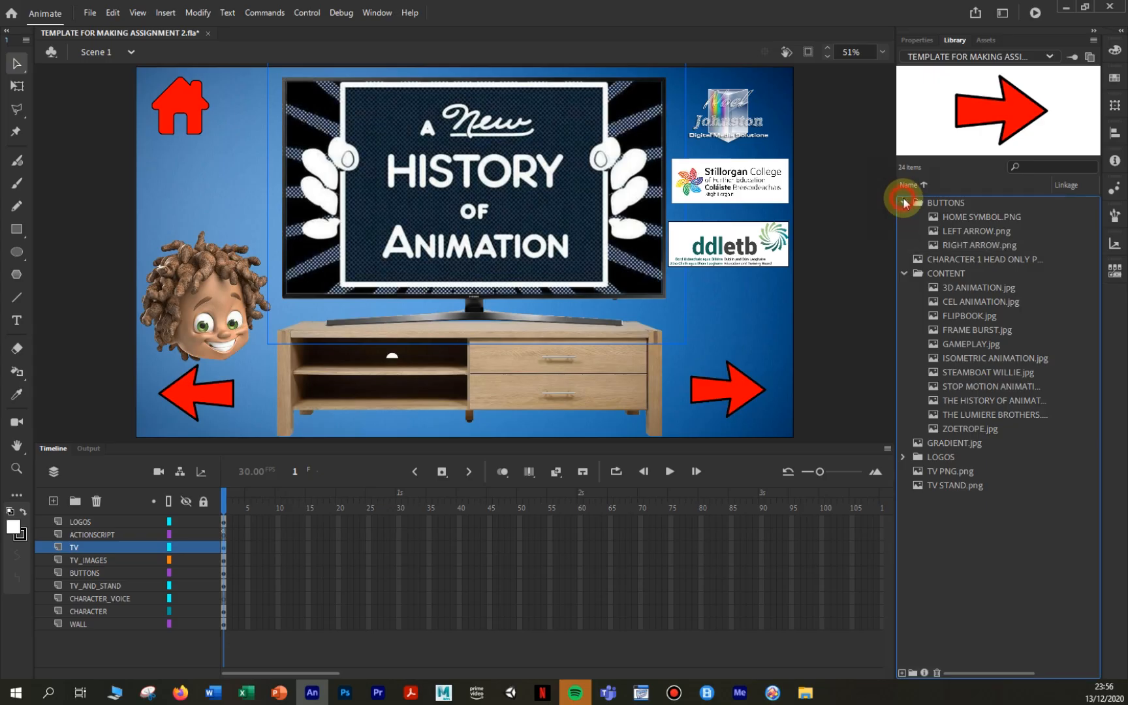
{"action": "left_click", "coordinate": [904, 202]}
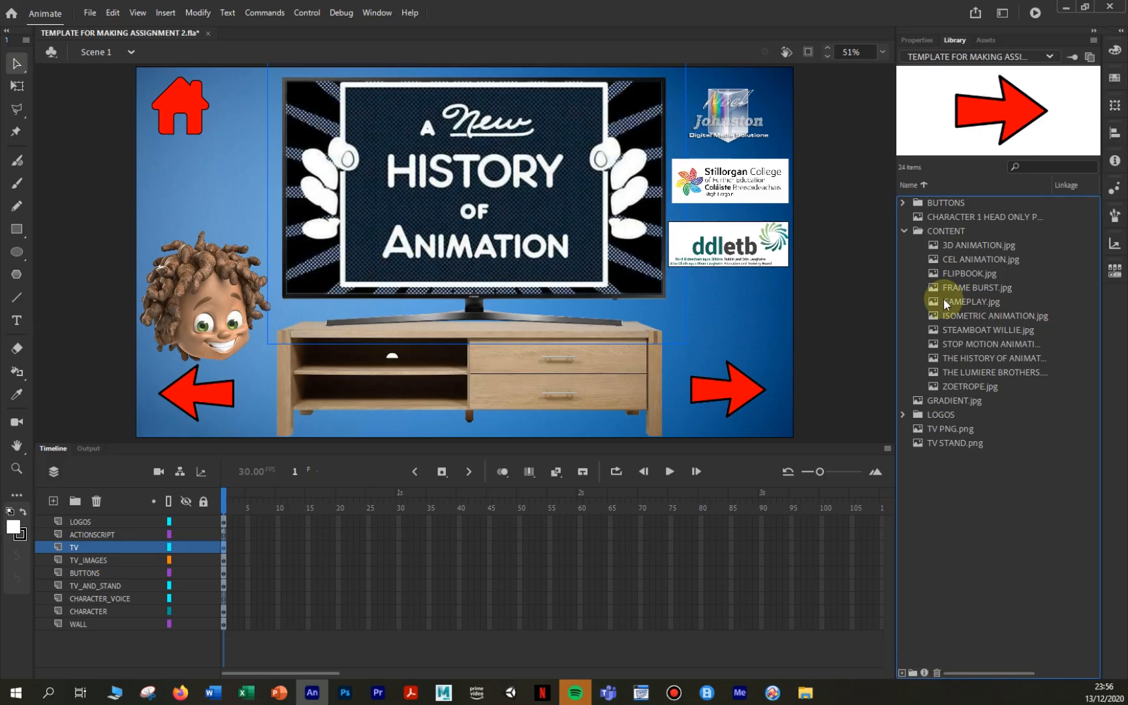
{"action": "left_click", "coordinate": [901, 203]}
{"action": "left_click", "coordinate": [957, 218]}
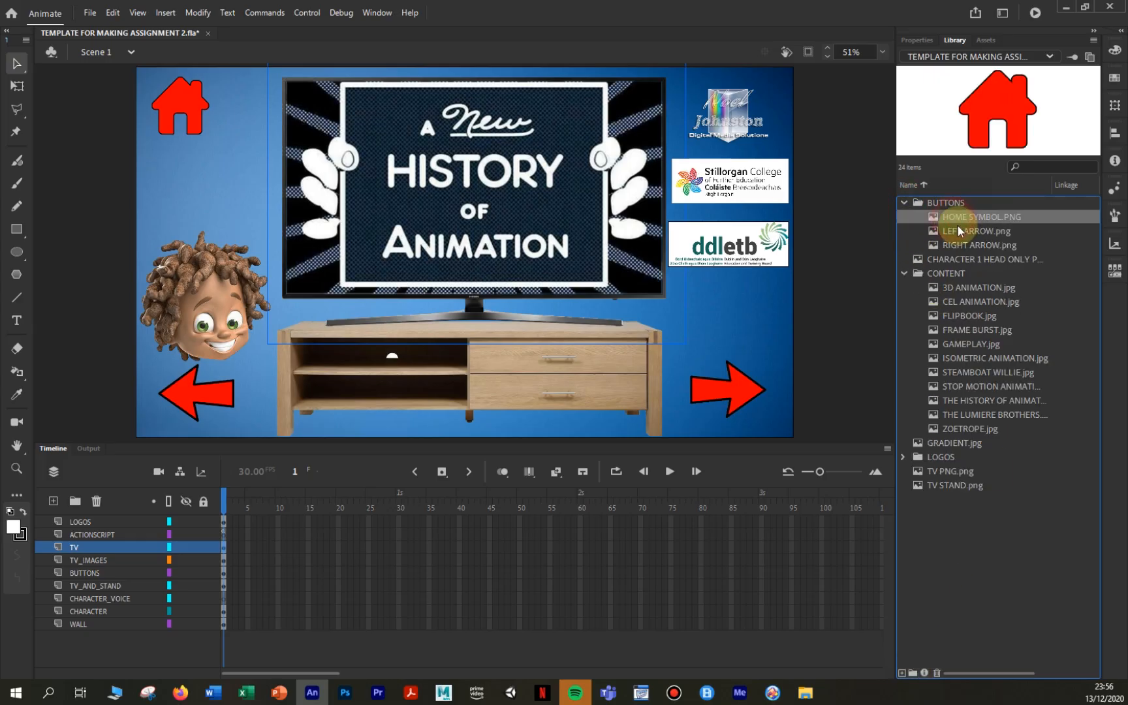
{"action": "left_click", "coordinate": [963, 231]}
{"action": "left_click", "coordinate": [963, 246]}
{"action": "left_click", "coordinate": [960, 217]}
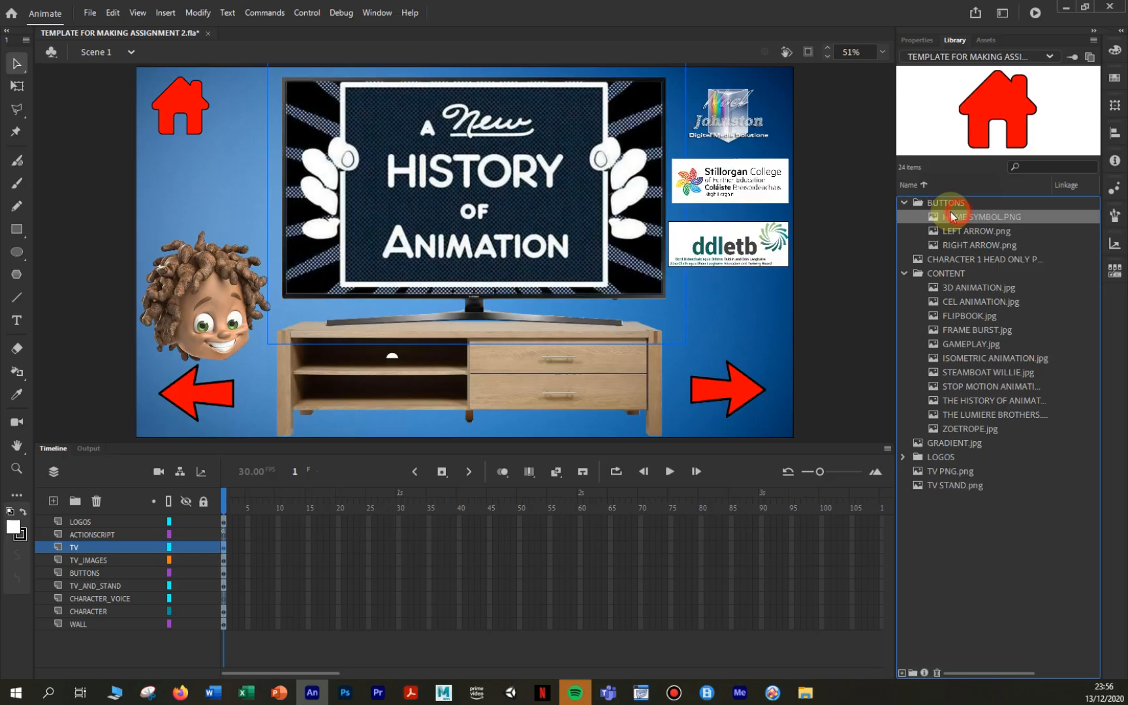
{"action": "left_click", "coordinate": [904, 203]}
Preview the character head and the CONTENT folder's images, from 3D ANIMATION.jpg to ZOETROPE.jpg, in the library.
{"action": "left_click", "coordinate": [1009, 217]}
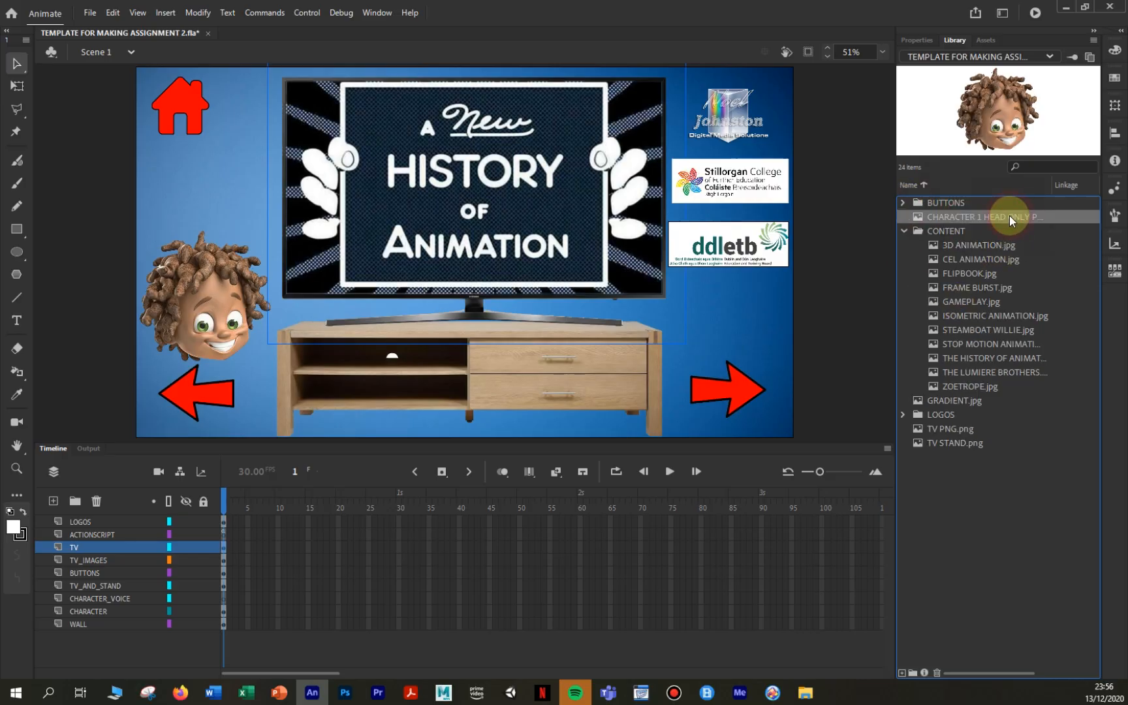
{"action": "left_click", "coordinate": [943, 231]}
{"action": "left_click", "coordinate": [968, 247]}
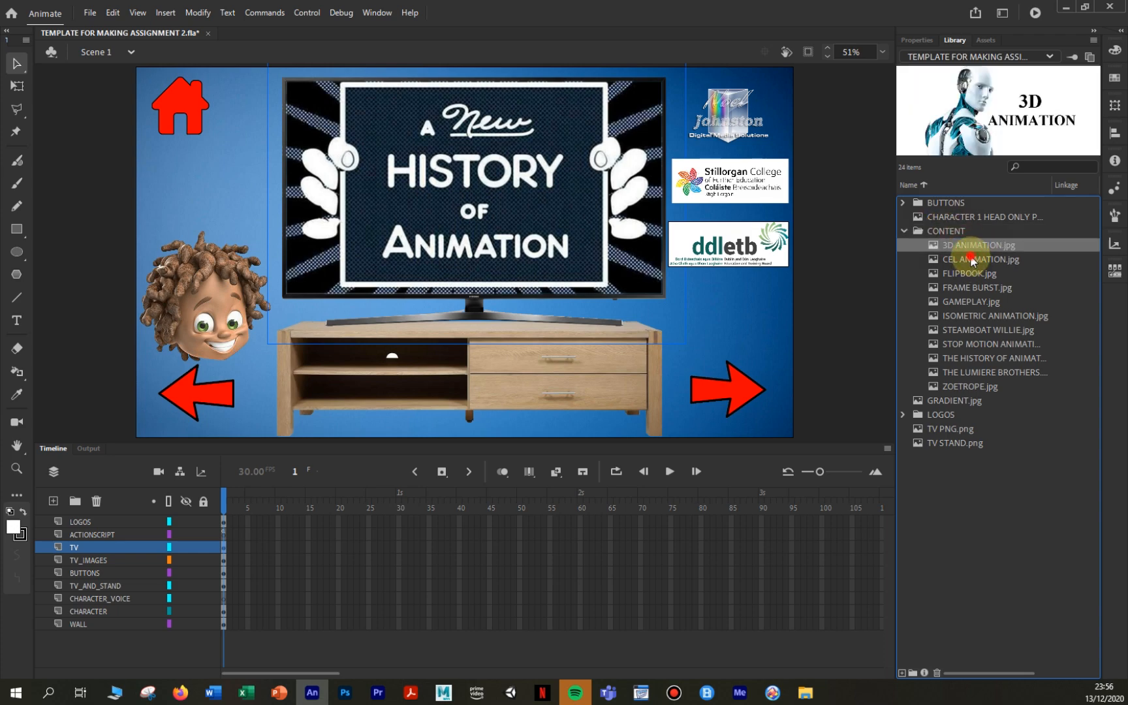
{"action": "left_click", "coordinate": [969, 261]}
{"action": "left_click", "coordinate": [970, 274]}
{"action": "left_click", "coordinate": [972, 288]}
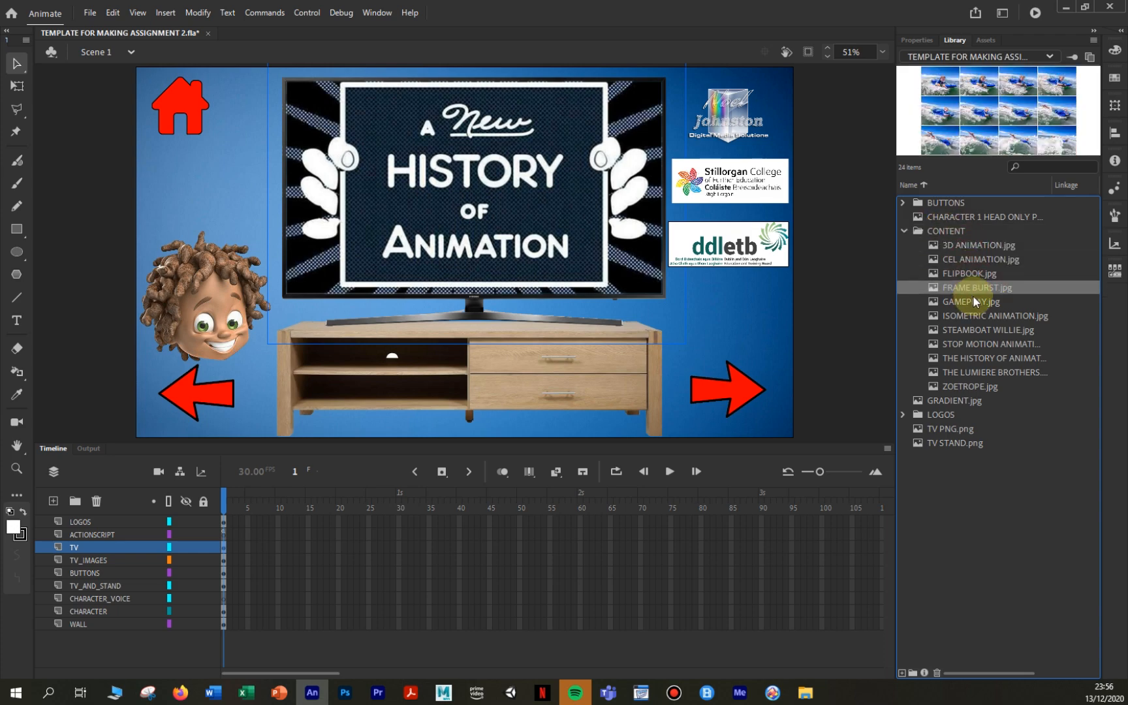
{"action": "left_click", "coordinate": [974, 301]}
{"action": "left_click", "coordinate": [982, 316]}
{"action": "left_click", "coordinate": [979, 344]}
{"action": "left_click", "coordinate": [975, 359]}
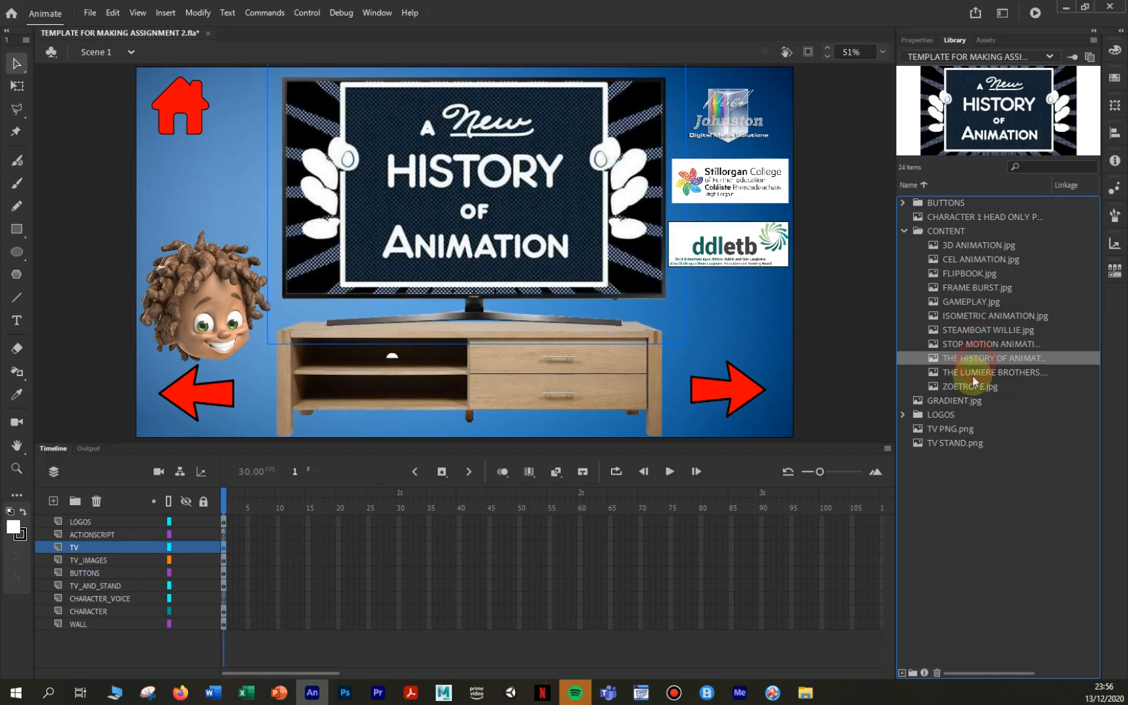
{"action": "left_click", "coordinate": [973, 373]}
{"action": "left_click", "coordinate": [971, 388]}
{"action": "left_click", "coordinate": [902, 230]}
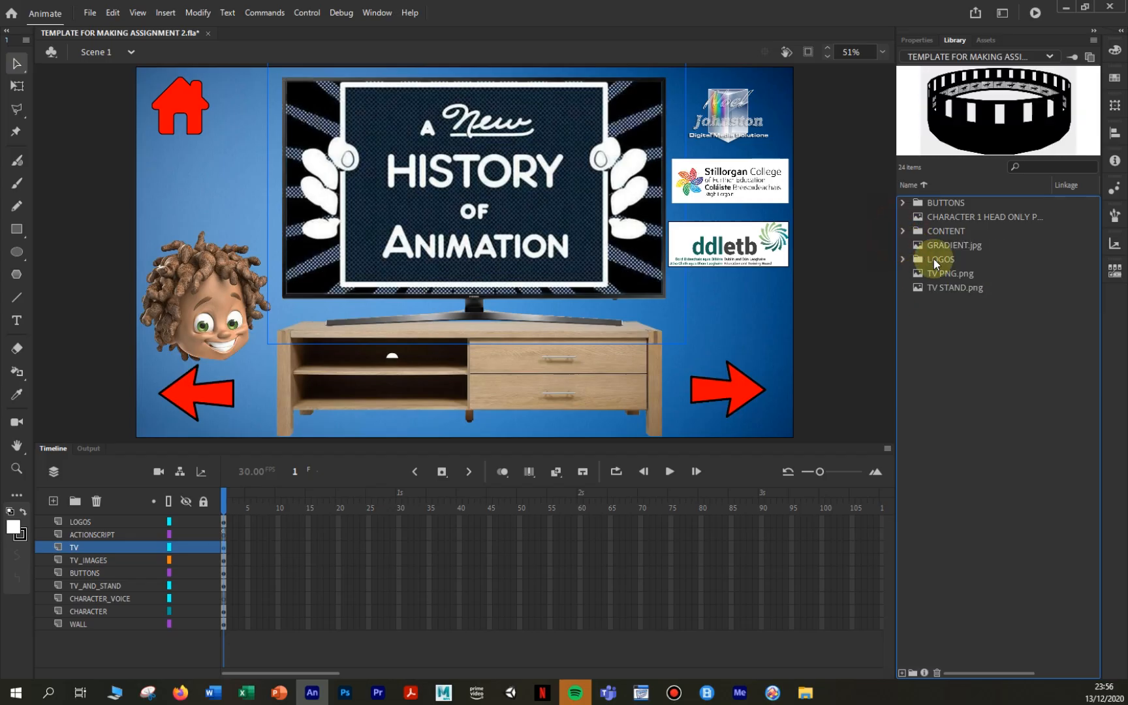
Preview GRADIENT.jpg, the images in the LOGOS folder, TV PNG.png and TV STAND.png in the library.
{"action": "left_click", "coordinate": [948, 247]}
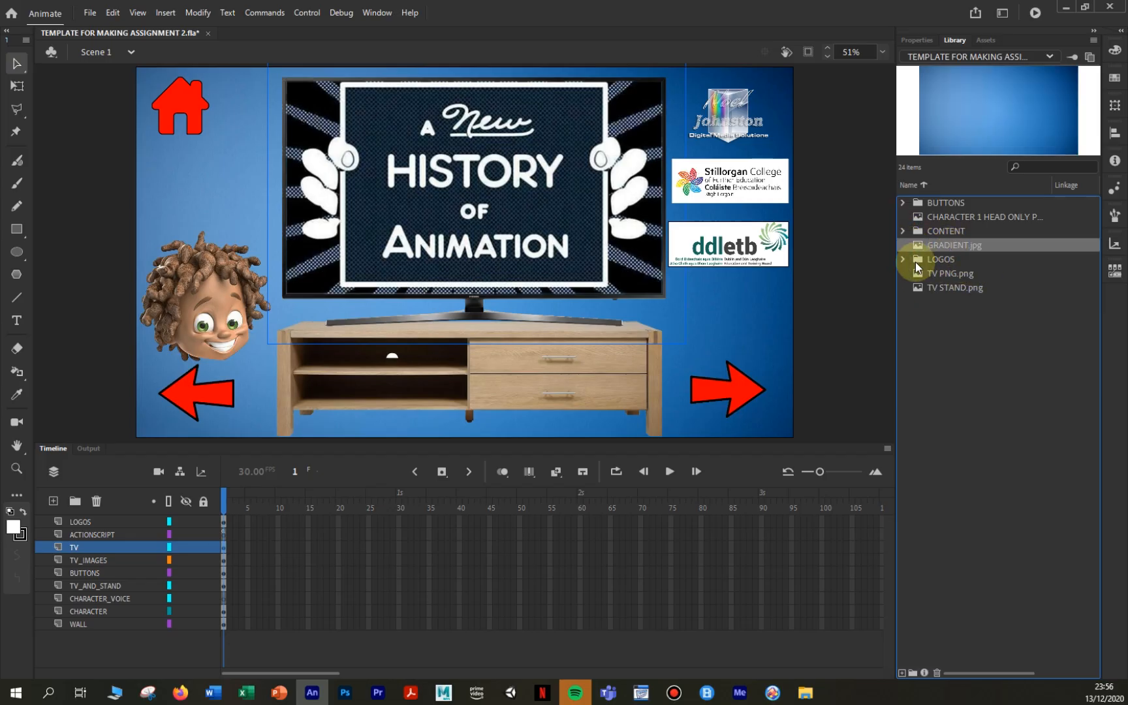
{"action": "left_click", "coordinate": [901, 261]}
{"action": "left_click", "coordinate": [946, 273]}
{"action": "left_click", "coordinate": [956, 287]}
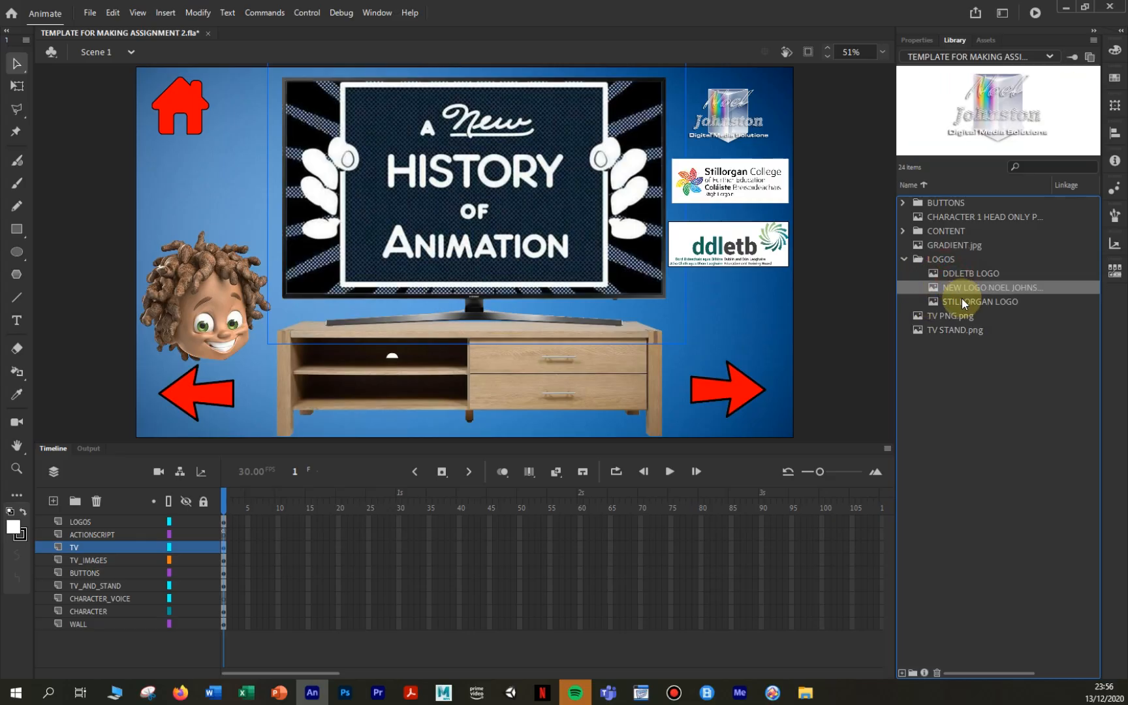
{"action": "left_click", "coordinate": [962, 301]}
{"action": "left_click", "coordinate": [904, 259]}
{"action": "left_click", "coordinate": [942, 272]}
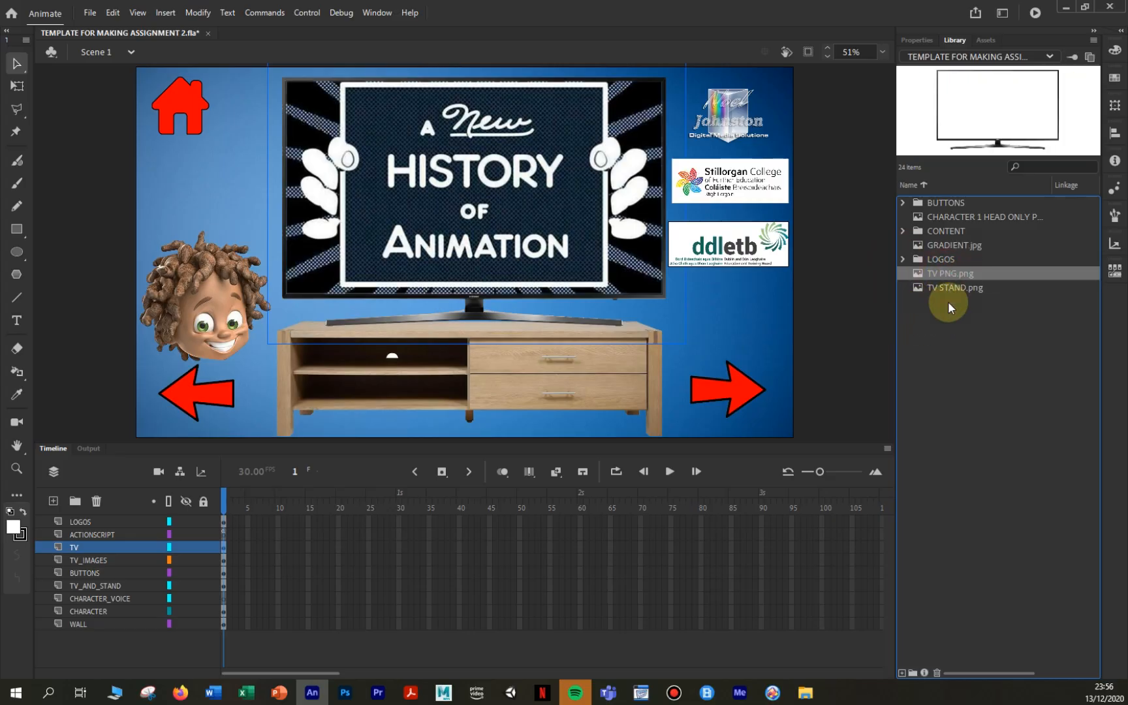
{"action": "left_click", "coordinate": [950, 288]}
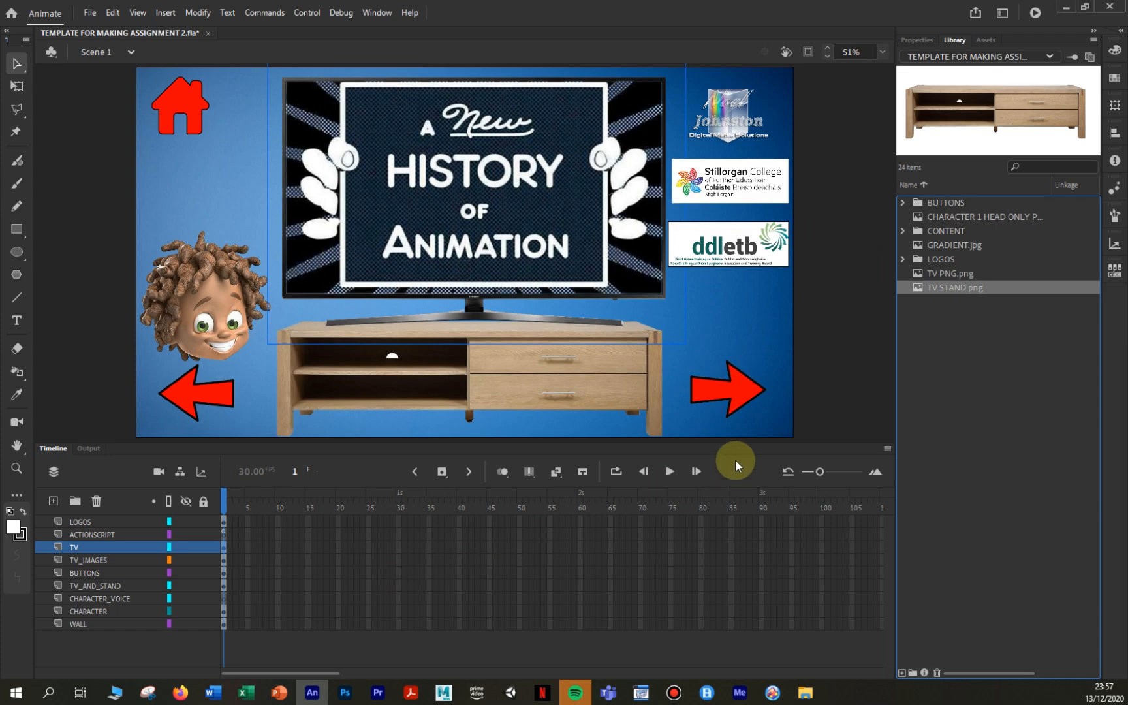
Select the right arrow bitmap on the stage and show its object properties.
{"action": "left_click", "coordinate": [739, 394]}
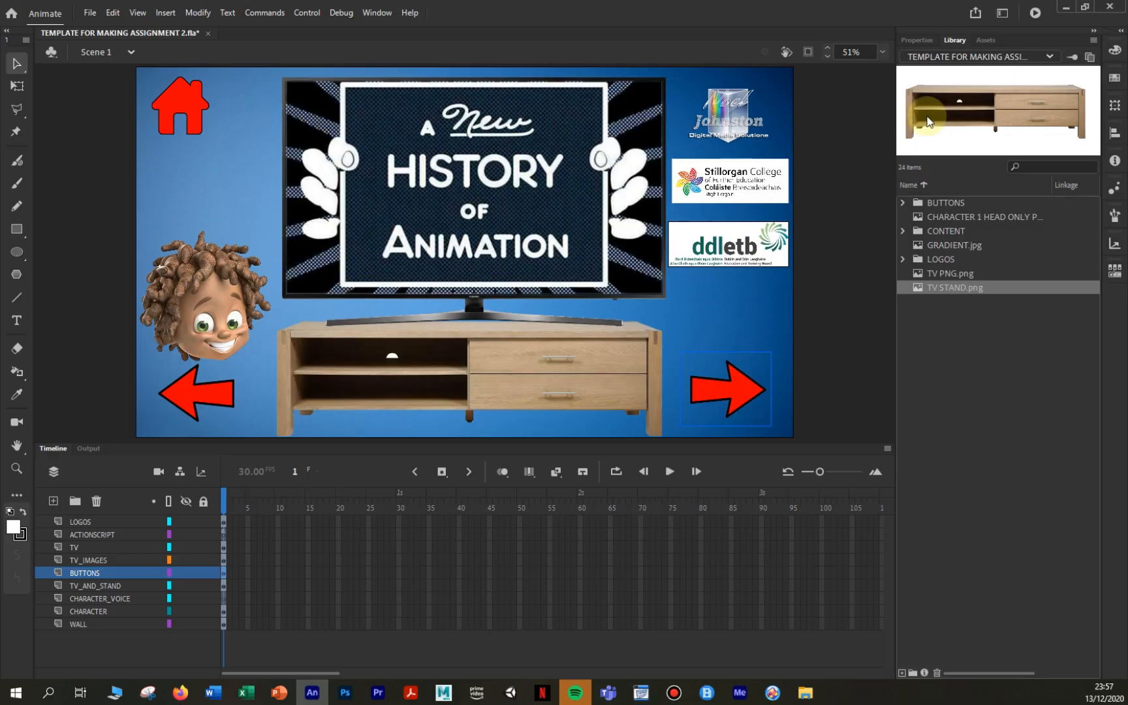
{"action": "left_click", "coordinate": [918, 41]}
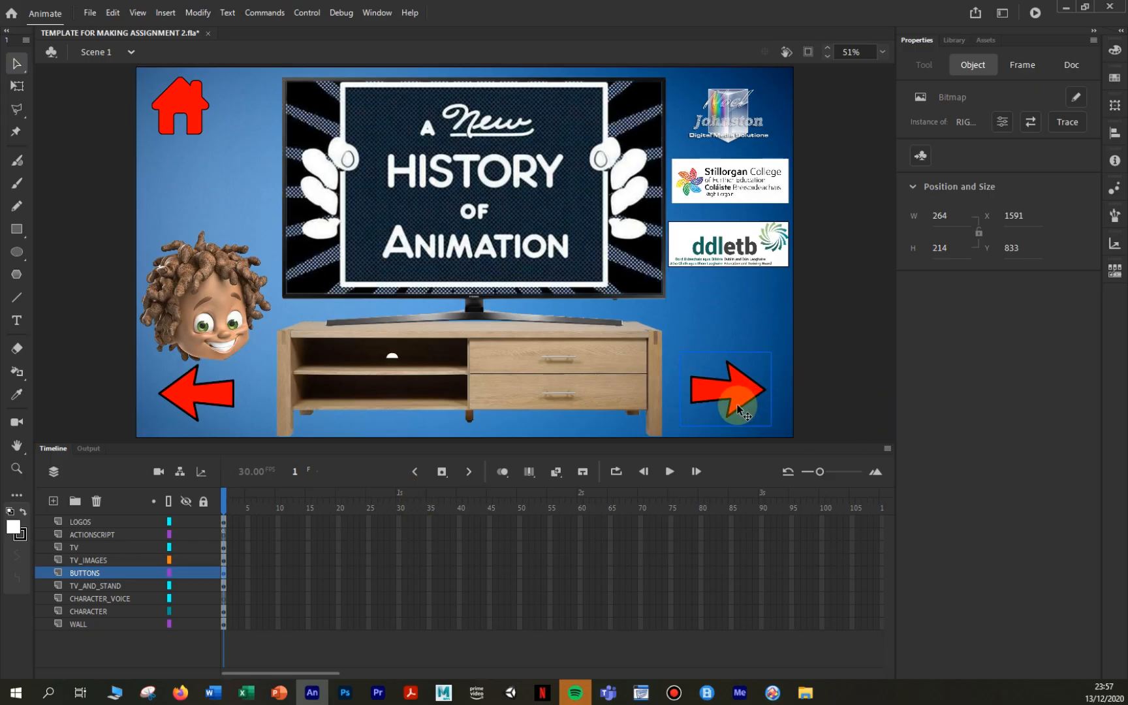
Open the frame script of frame 1 on the ACTIONSCRIPT layer.
{"action": "right_click", "coordinate": [223, 534]}
{"action": "left_click", "coordinate": [251, 528]}
{"action": "left_click", "coordinate": [343, 345]}
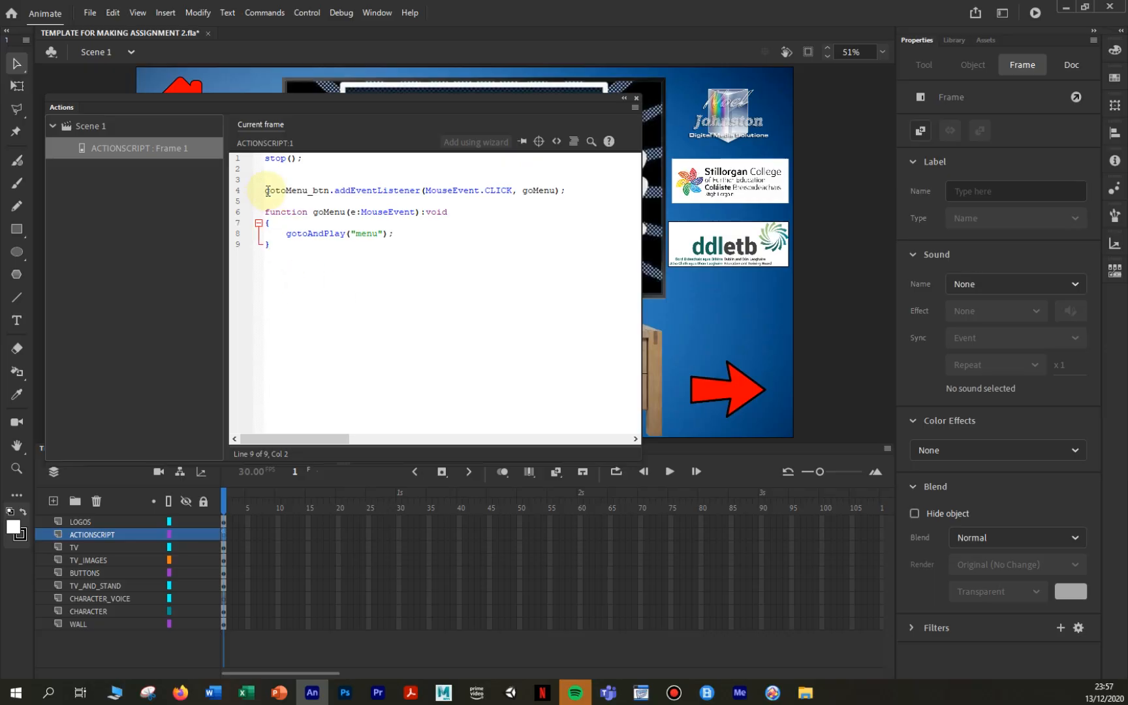
Examine line 4 of the script, highlighting the gotoMenu_btn instance name and the Menu part of the goMenu function name.
{"action": "left_click_drag", "start_coordinate": [268, 191], "coordinate": [332, 197]}
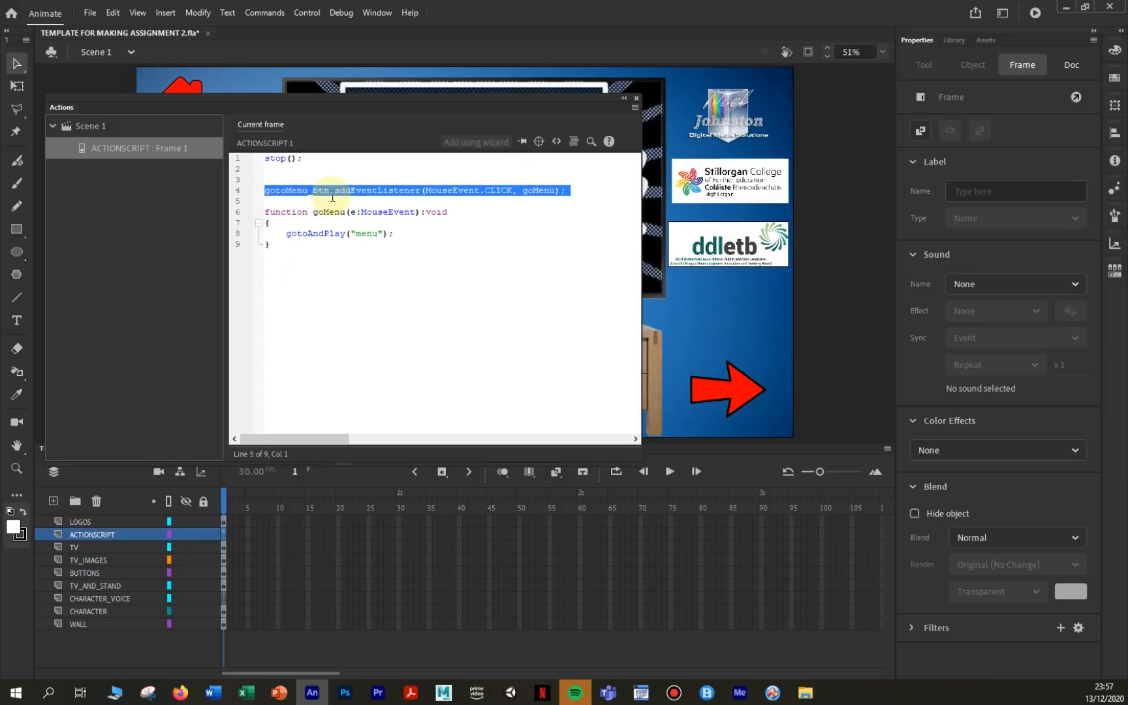
{"action": "double_click", "coordinate": [331, 192]}
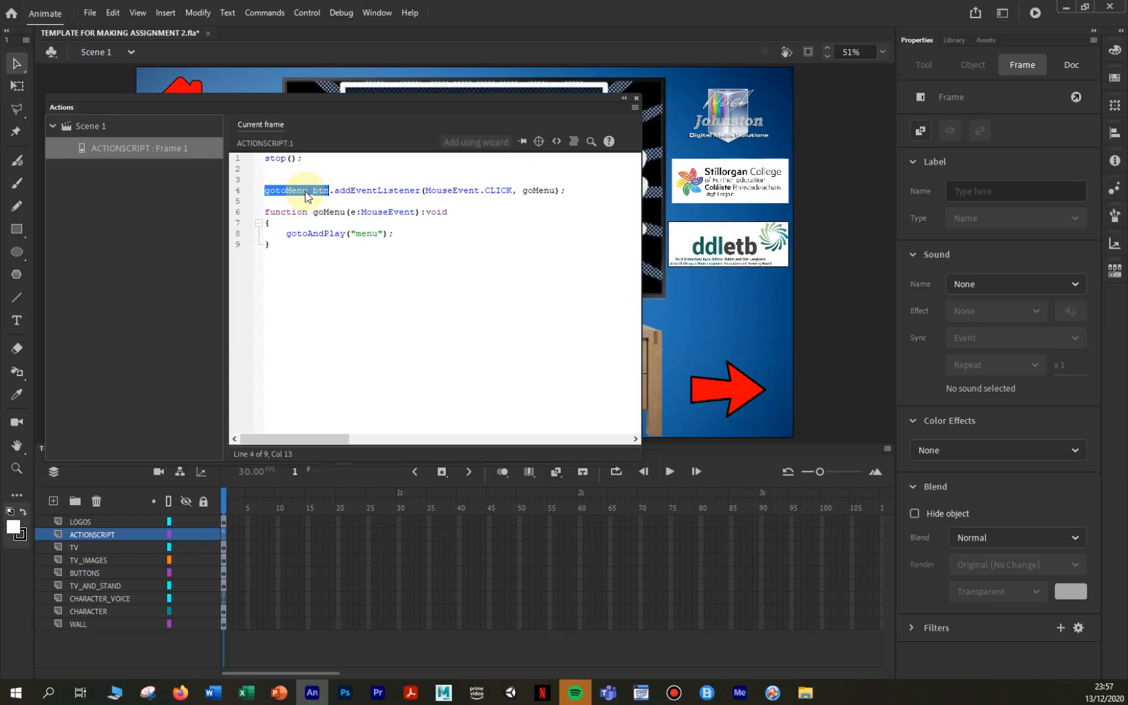
{"action": "right_click", "coordinate": [304, 191]}
{"action": "left_click", "coordinate": [350, 270]}
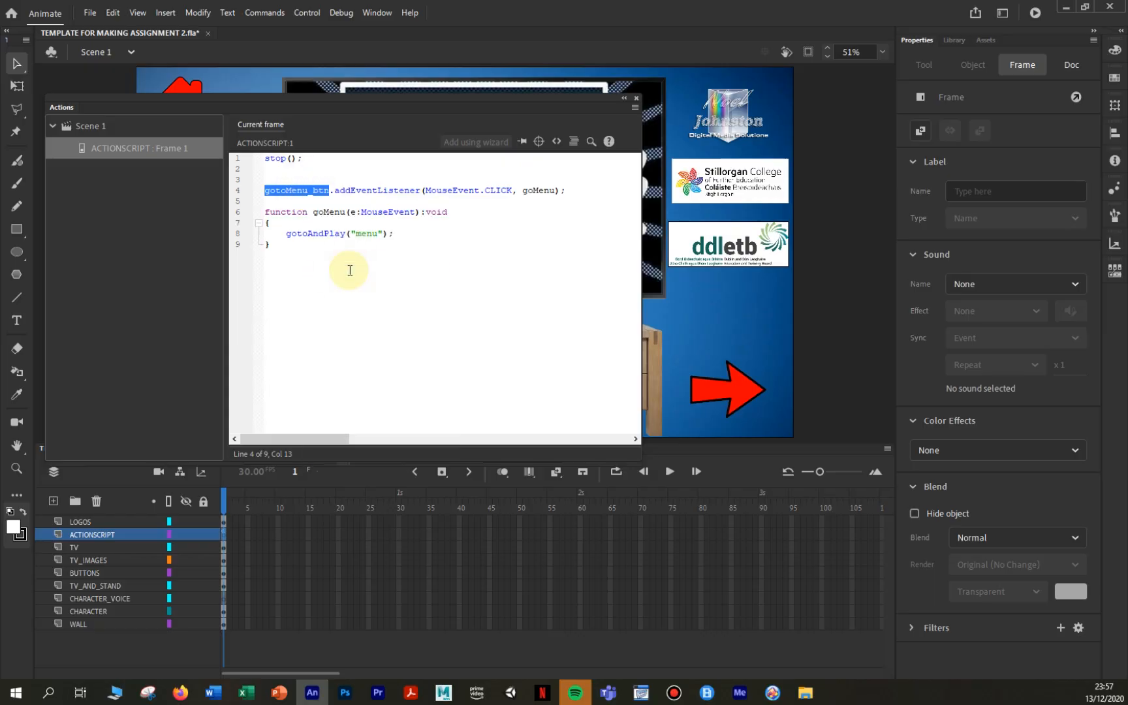
{"action": "left_click_drag", "start_coordinate": [533, 191], "coordinate": [555, 190]}
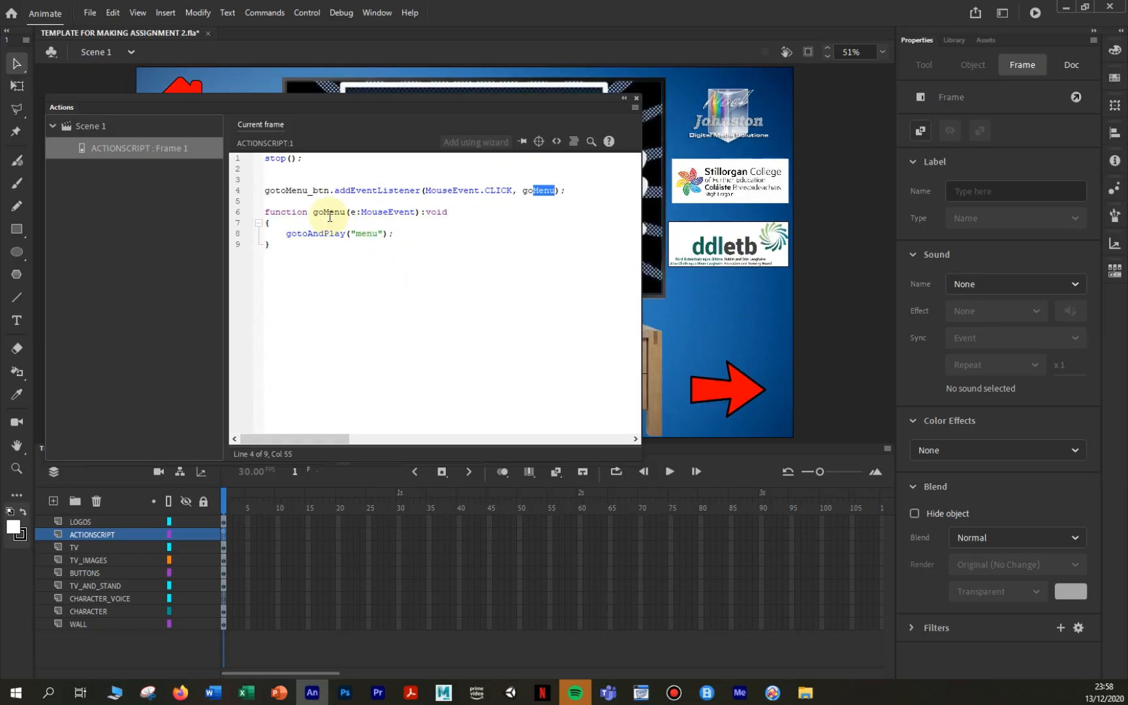
Highlight the Menu part of the goMenu function name on line 6 and close the script.
{"action": "left_click_drag", "start_coordinate": [323, 212], "coordinate": [340, 212]}
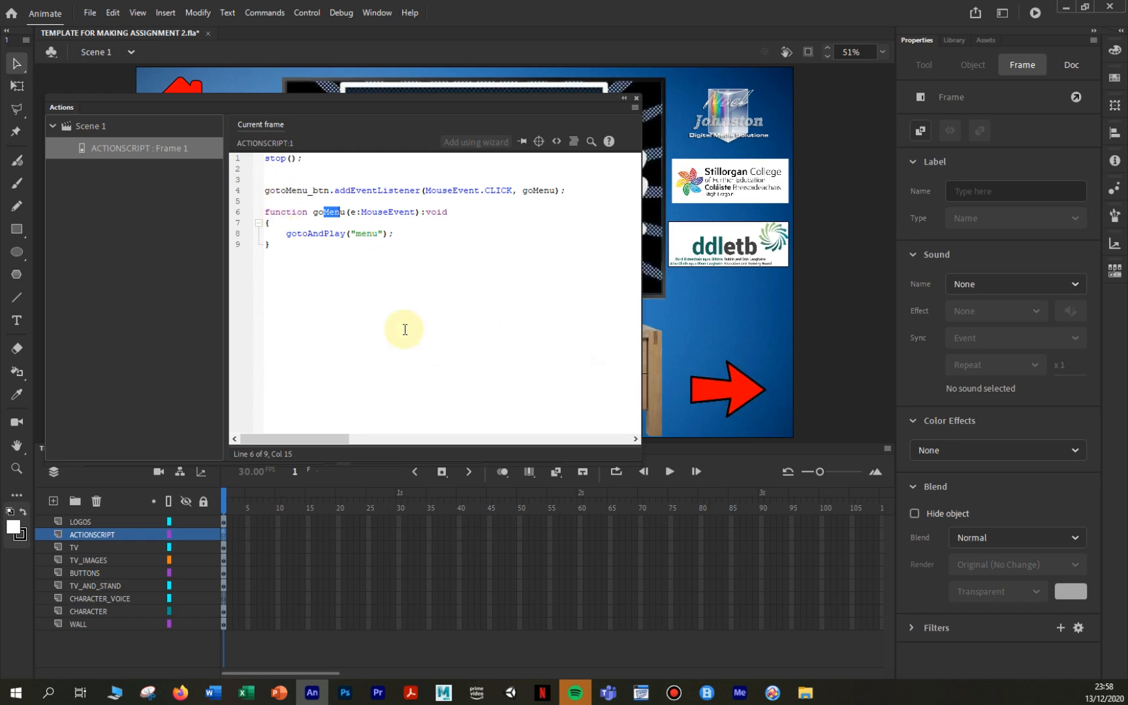
{"action": "left_click", "coordinate": [636, 99]}
Convert the red right arrow bitmap to a Button symbol named gotoMenu_btn.
{"action": "right_click", "coordinate": [742, 387]}
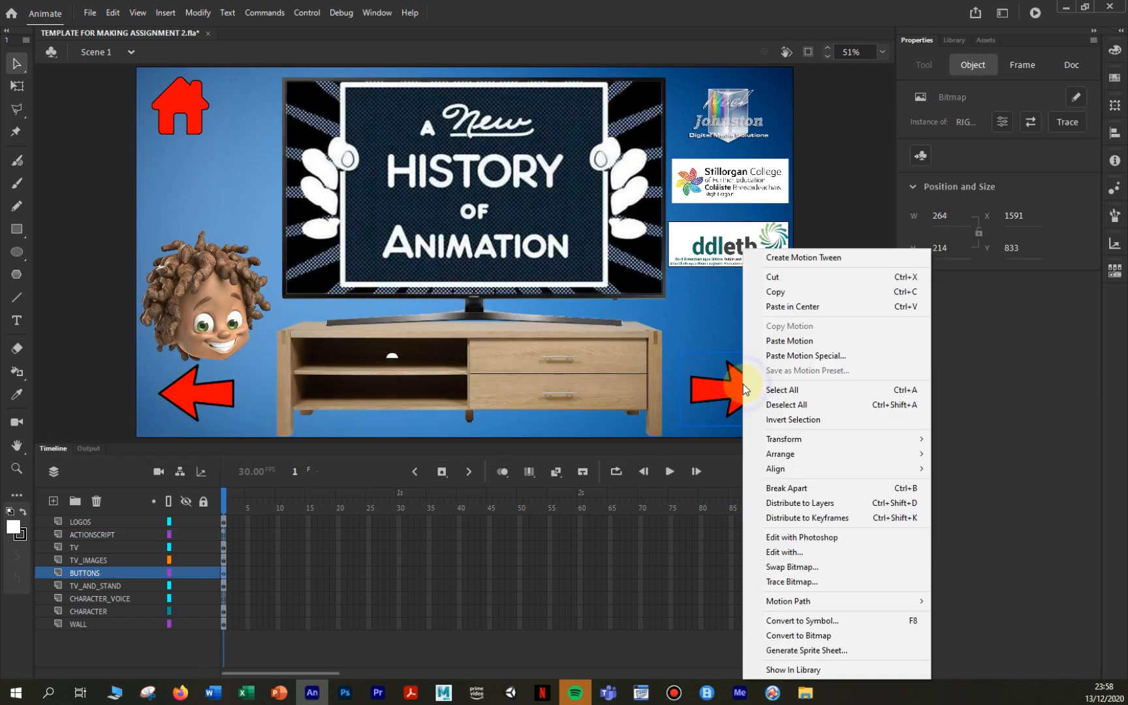
{"action": "left_click", "coordinate": [741, 386]}
{"action": "right_click", "coordinate": [740, 386]}
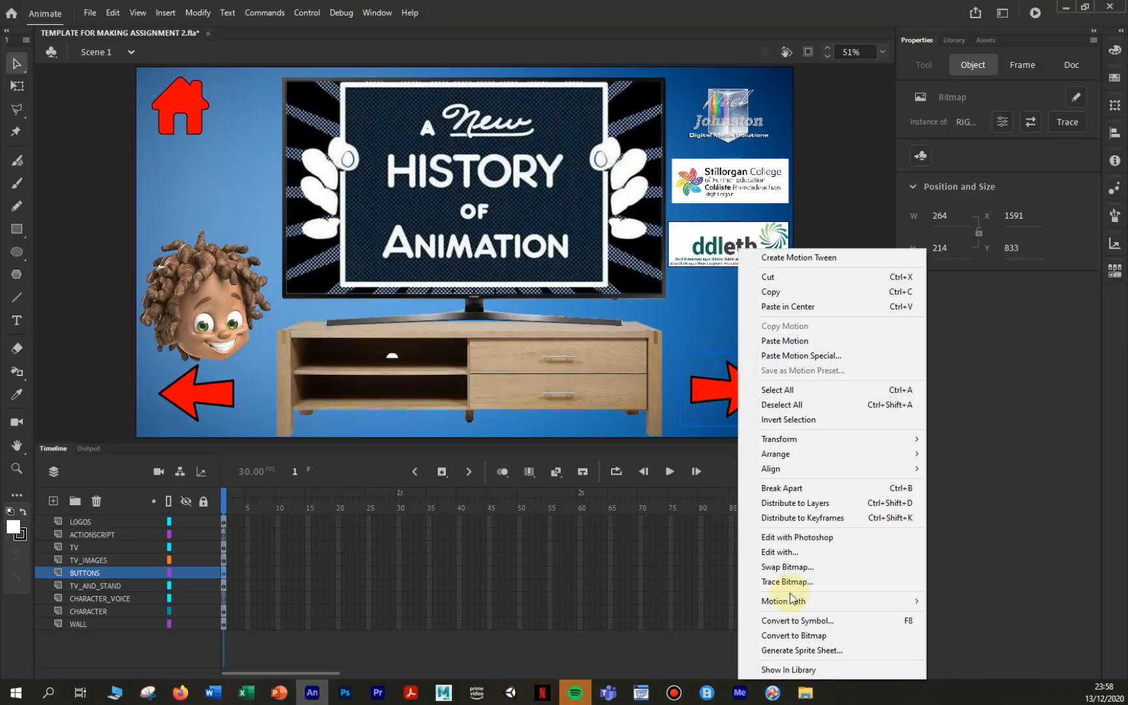
{"action": "left_click", "coordinate": [796, 621]}
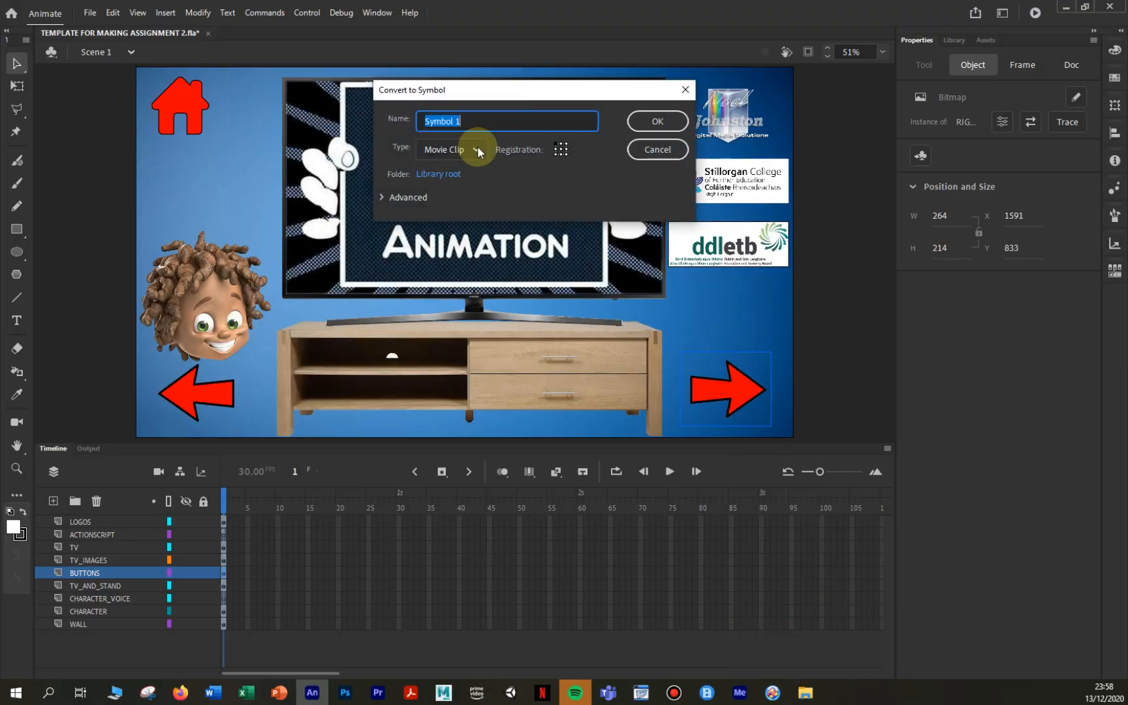
{"action": "left_click", "coordinate": [470, 148]}
{"action": "left_click", "coordinate": [439, 192]}
{"action": "left_click_drag", "start_coordinate": [474, 120], "coordinate": [378, 118]}
{"action": "key", "text": "ctrl+v"}
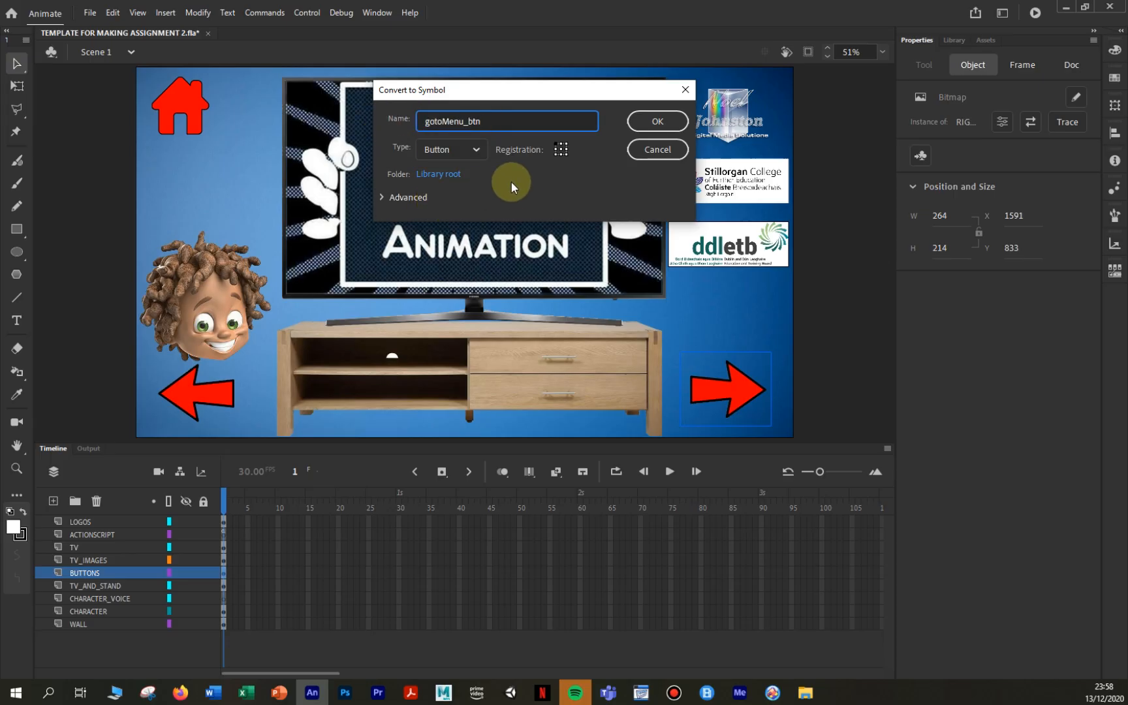
{"action": "left_click", "coordinate": [656, 121]}
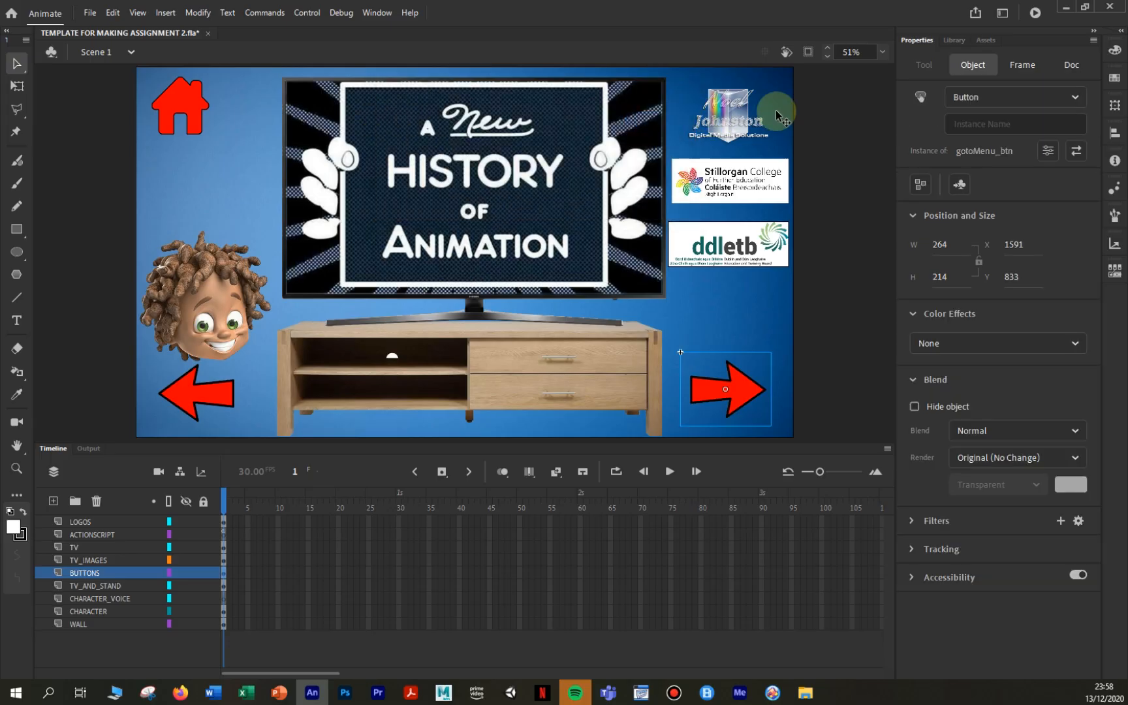
Give the right arrow button the instance name gotoMenu_btn.
{"action": "left_click", "coordinate": [985, 126]}
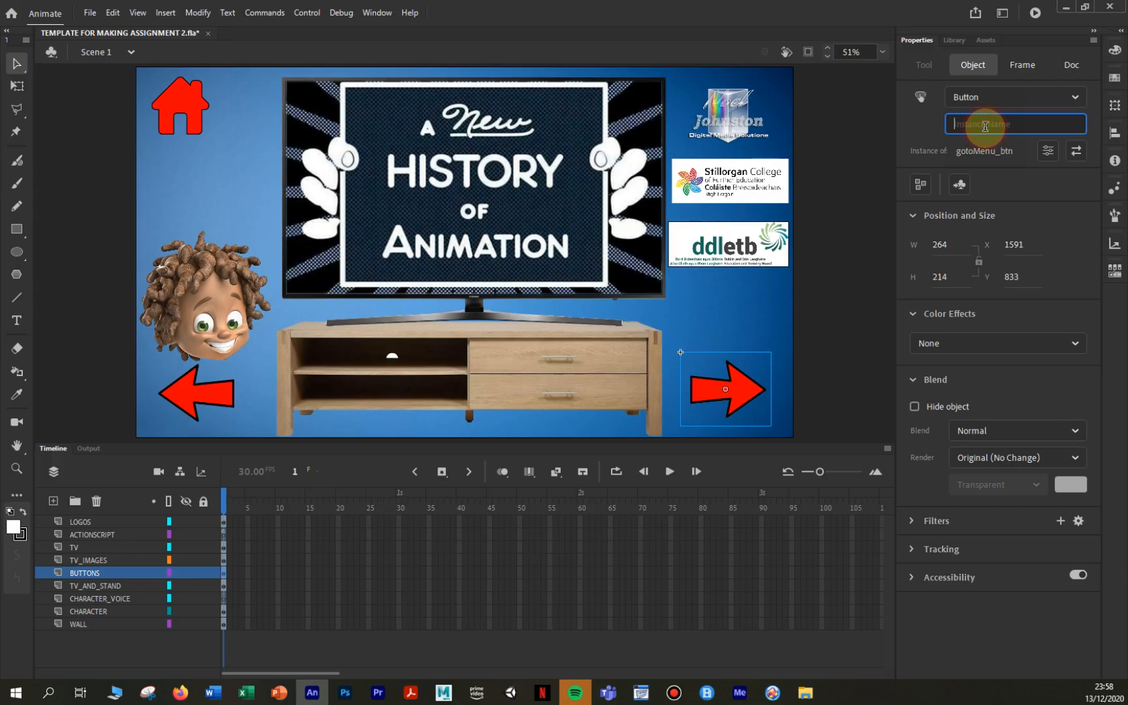
{"action": "key", "text": "ctrl+v"}
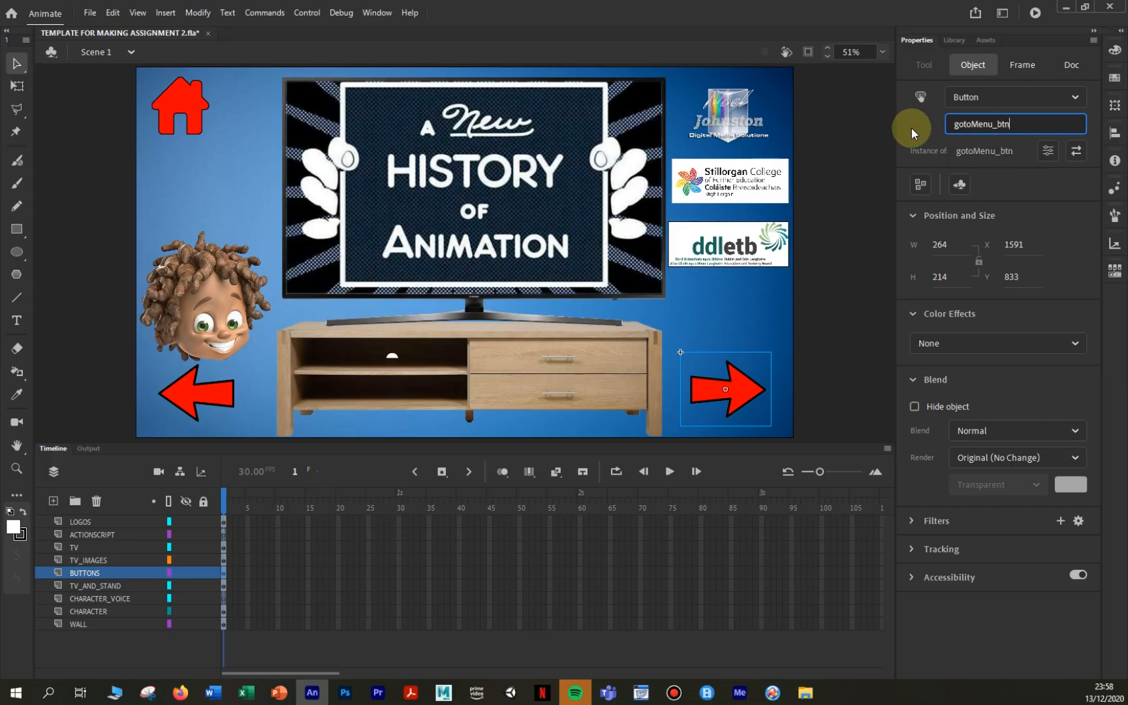
{"action": "left_click", "coordinate": [927, 127]}
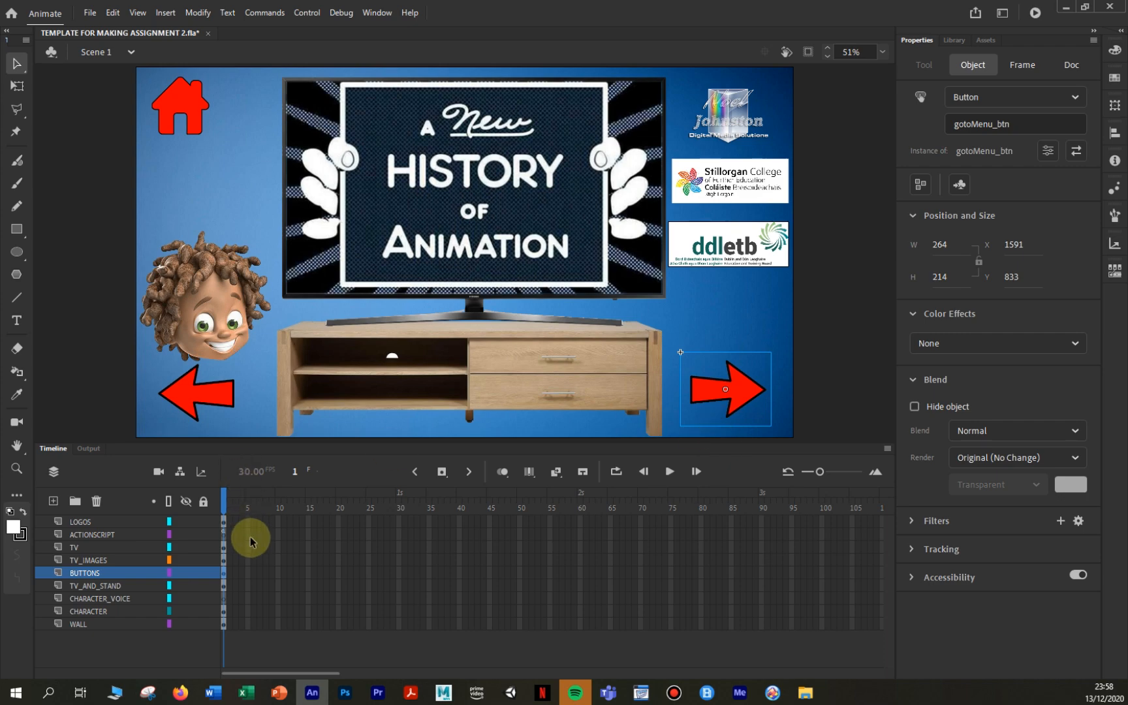
Copy the label name menu from the gotoAndPlay line of the ACTIONSCRIPT frame 1 script and close the script.
{"action": "left_click", "coordinate": [222, 502]}
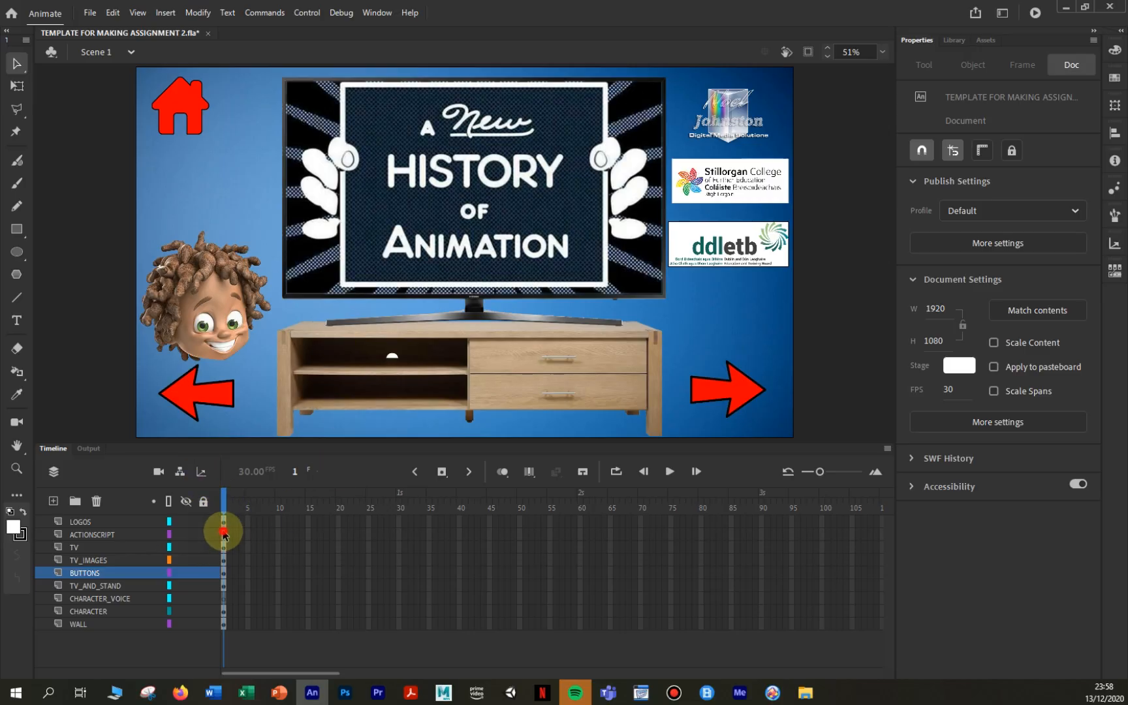
{"action": "right_click", "coordinate": [224, 534]}
{"action": "left_click", "coordinate": [240, 521]}
{"action": "left_click_drag", "start_coordinate": [303, 159], "coordinate": [227, 156]}
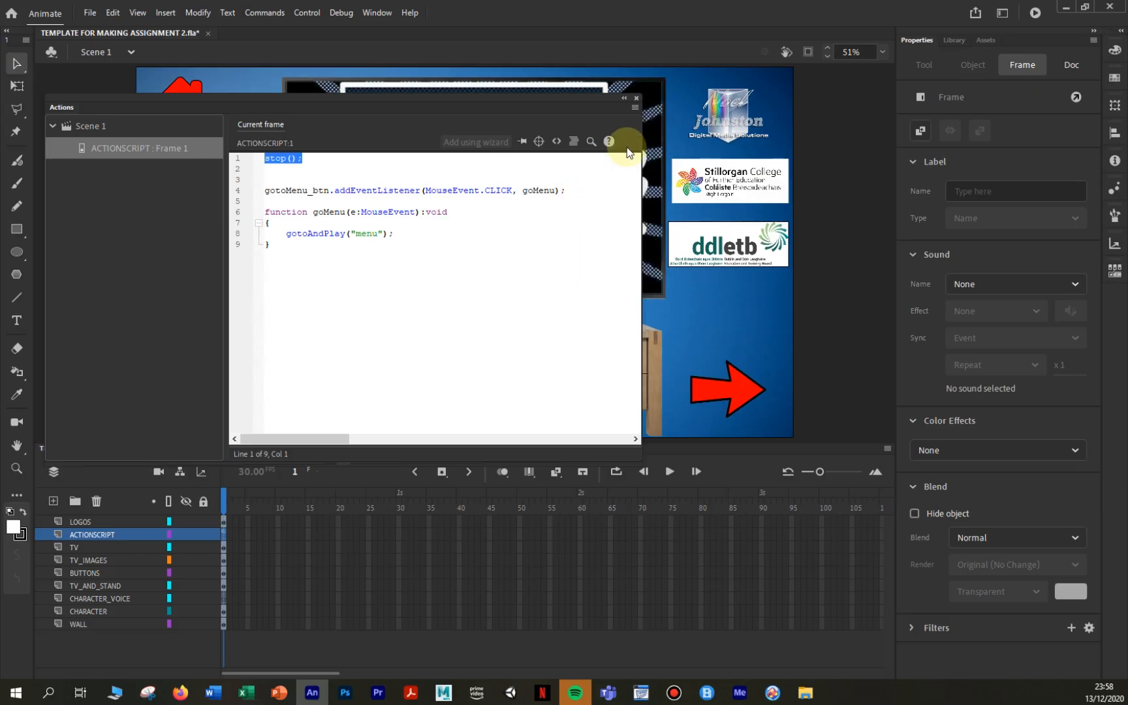
{"action": "double_click", "coordinate": [372, 233]}
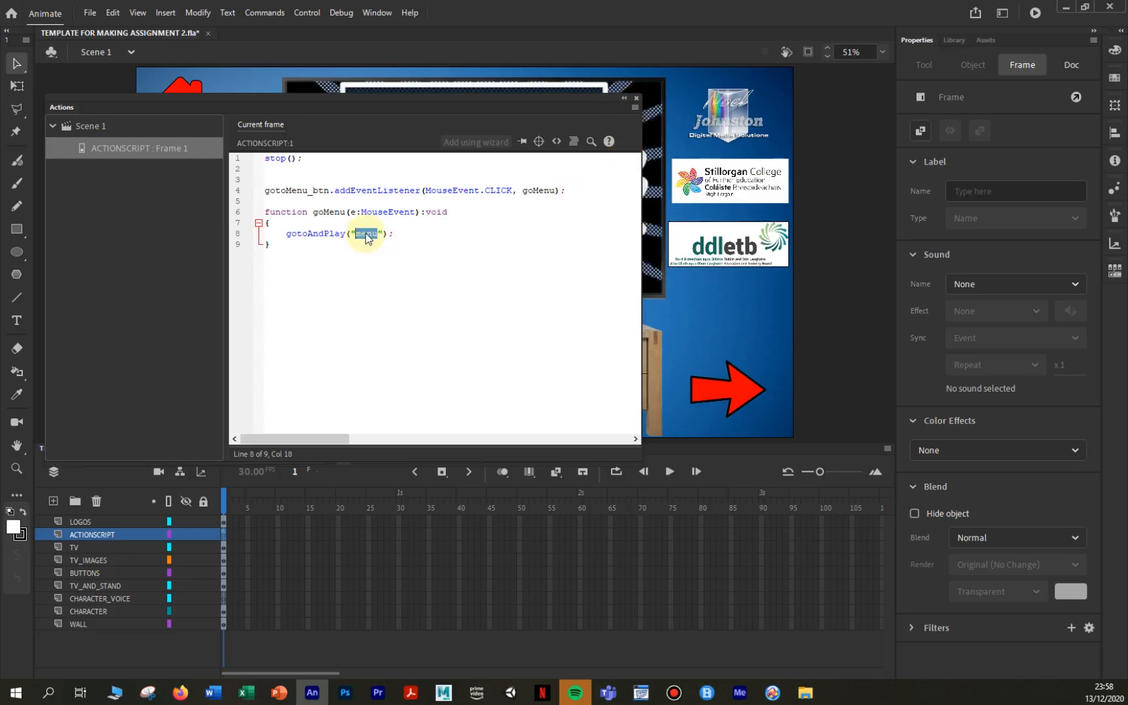
{"action": "right_click", "coordinate": [364, 233]}
{"action": "left_click", "coordinate": [414, 311]}
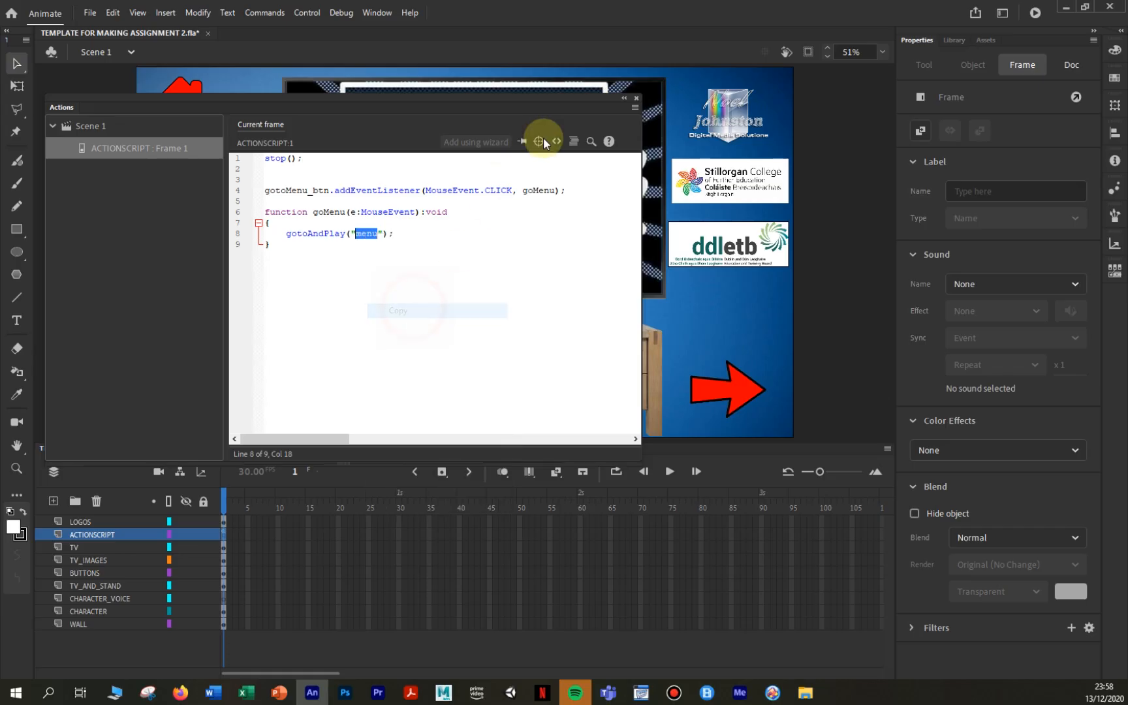
{"action": "left_click", "coordinate": [636, 98]}
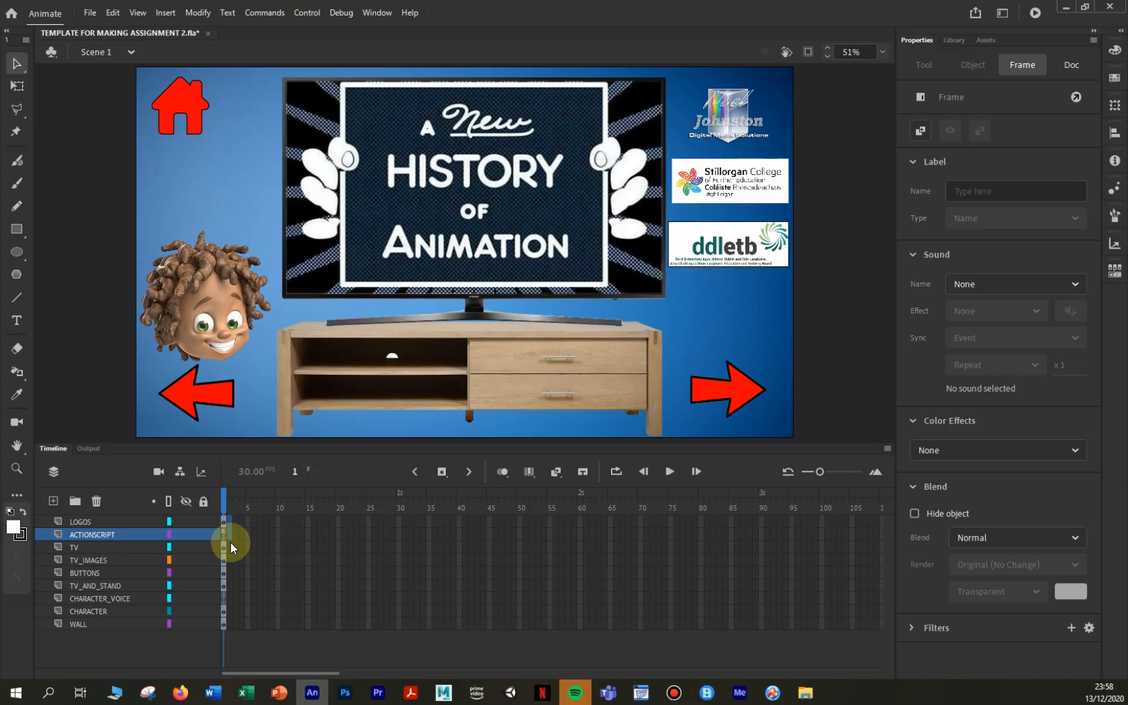
Insert keyframes at frame 2 on all layers from LOGOS to WALL.
{"action": "left_click", "coordinate": [229, 627]}
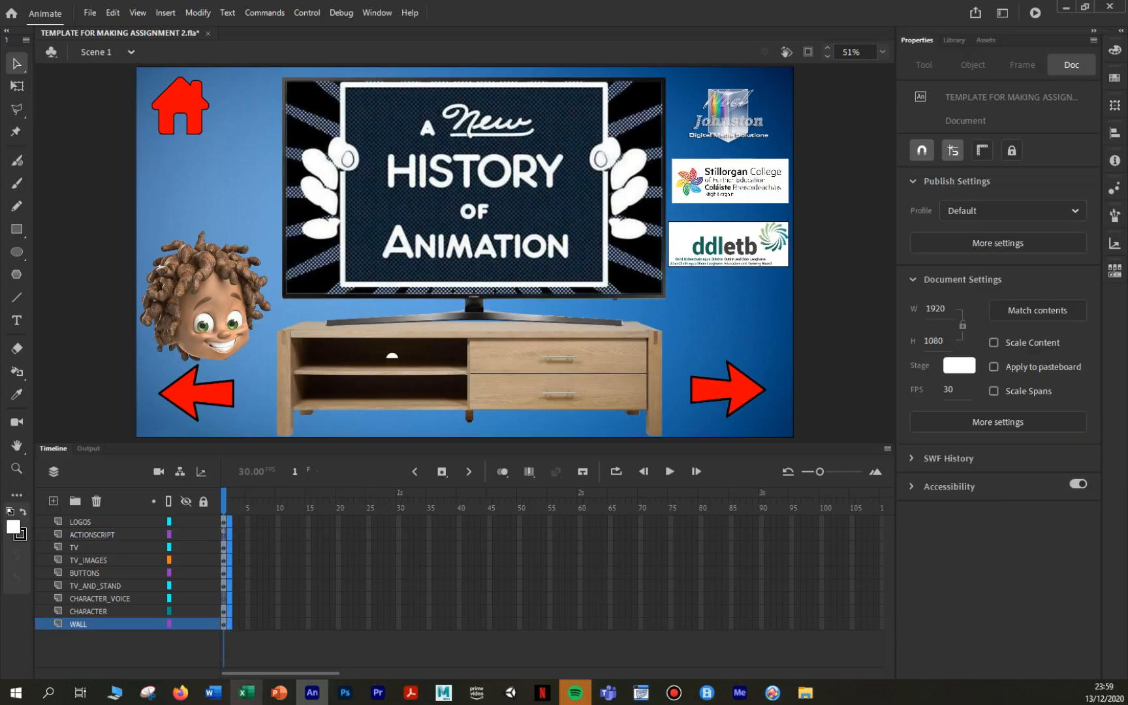
{"action": "key", "text": "F6"}
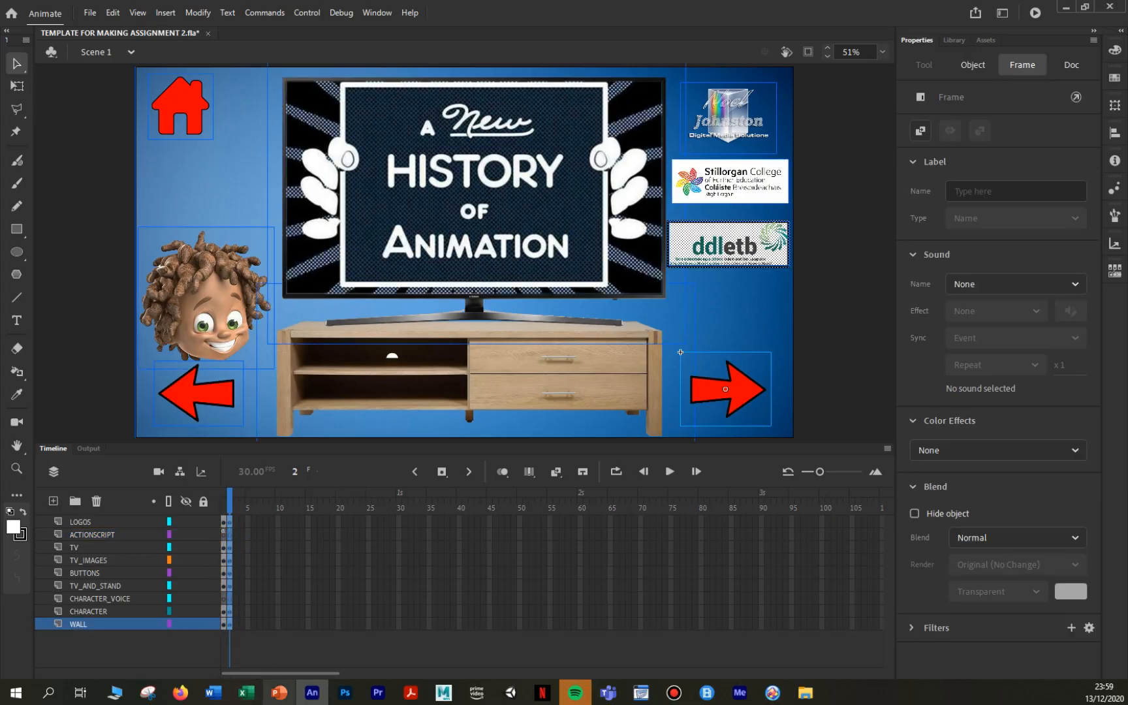
{"action": "left_click", "coordinate": [202, 645]}
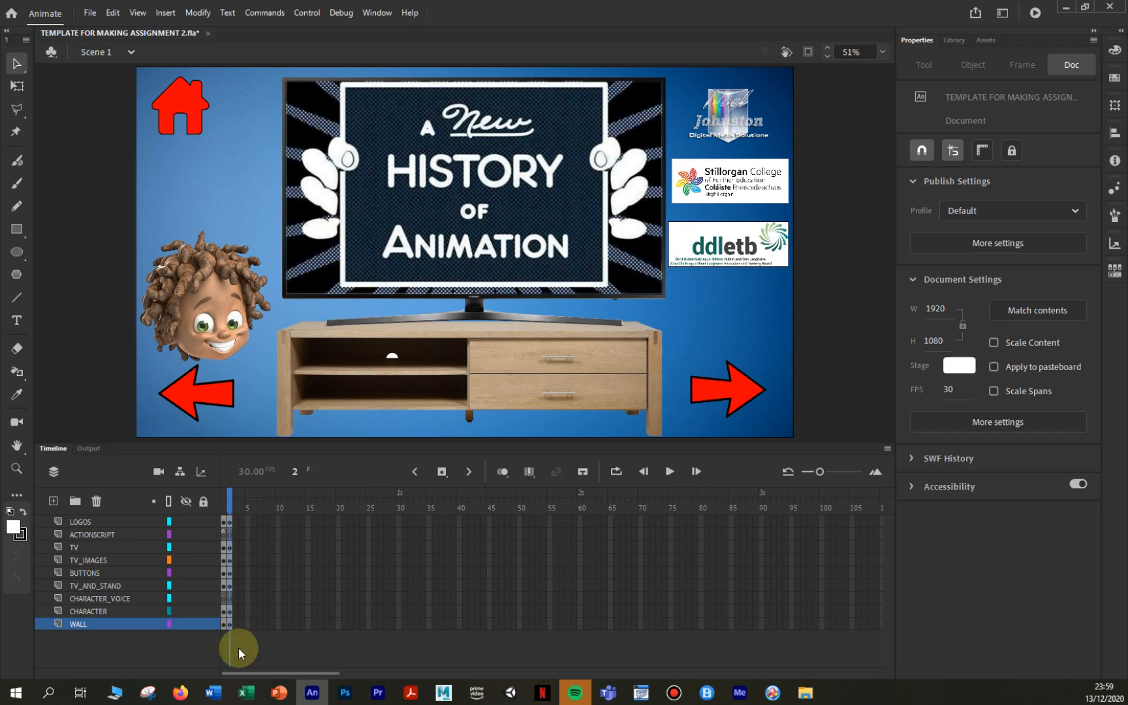
Label frame 2 of the ACTIONSCRIPT layer as menu and compare it with frame 1.
{"action": "left_click", "coordinate": [230, 535]}
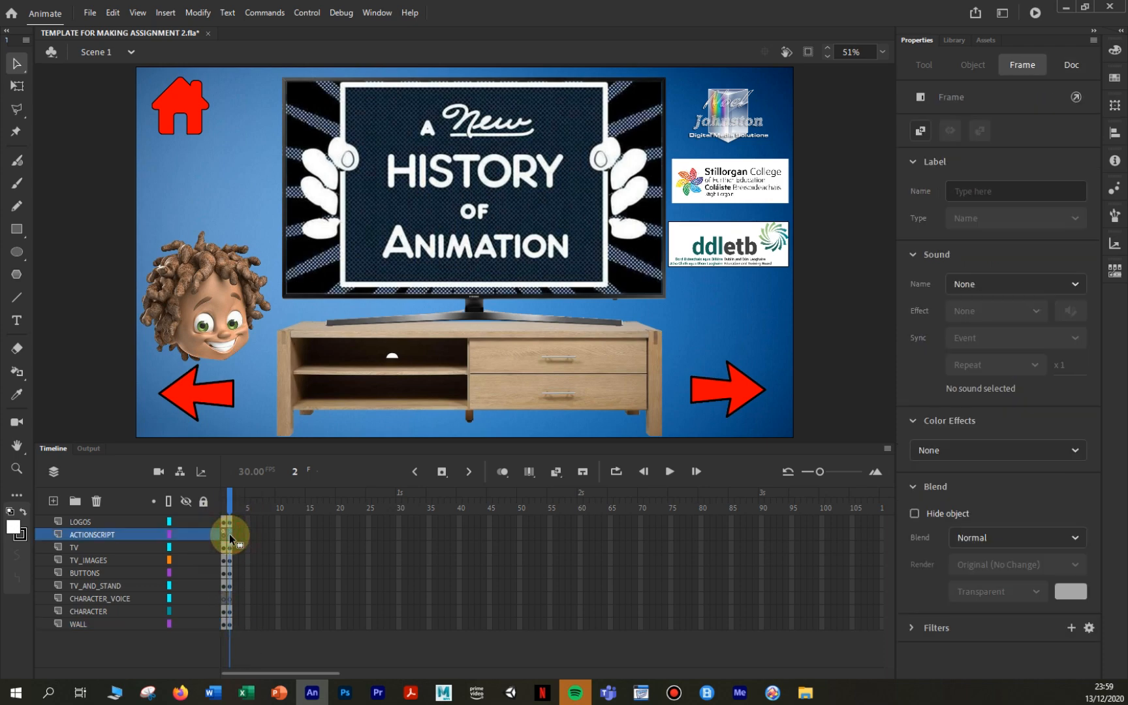
{"action": "right_click", "coordinate": [975, 189]}
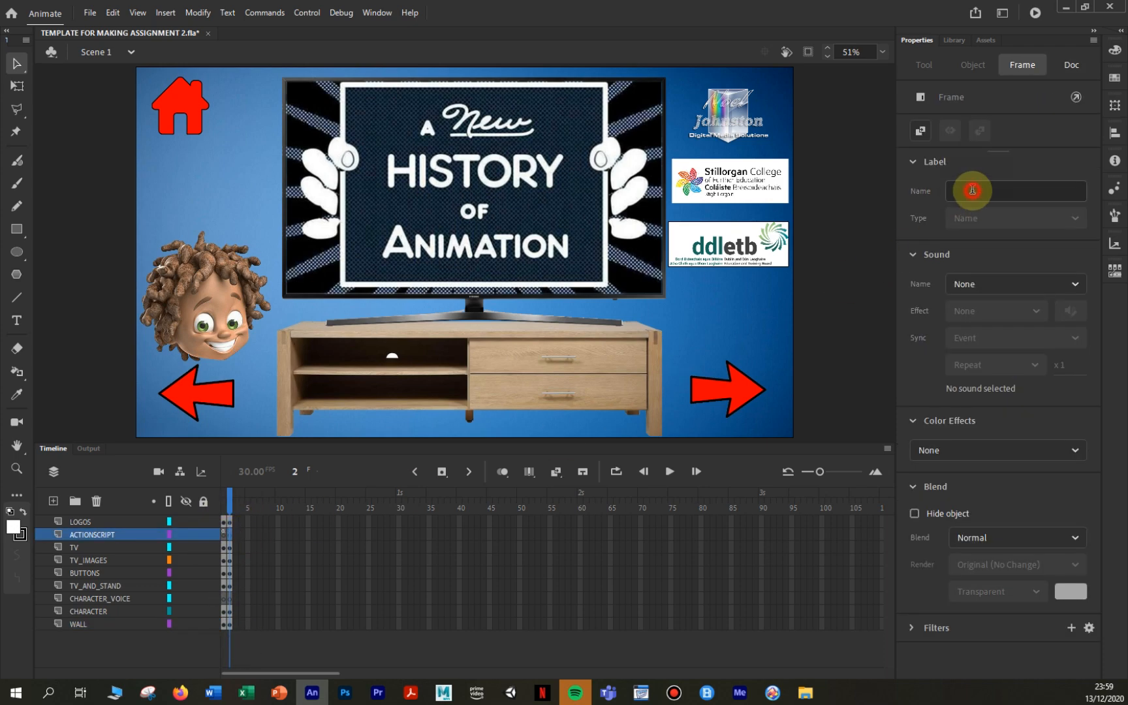
{"action": "left_click", "coordinate": [992, 249]}
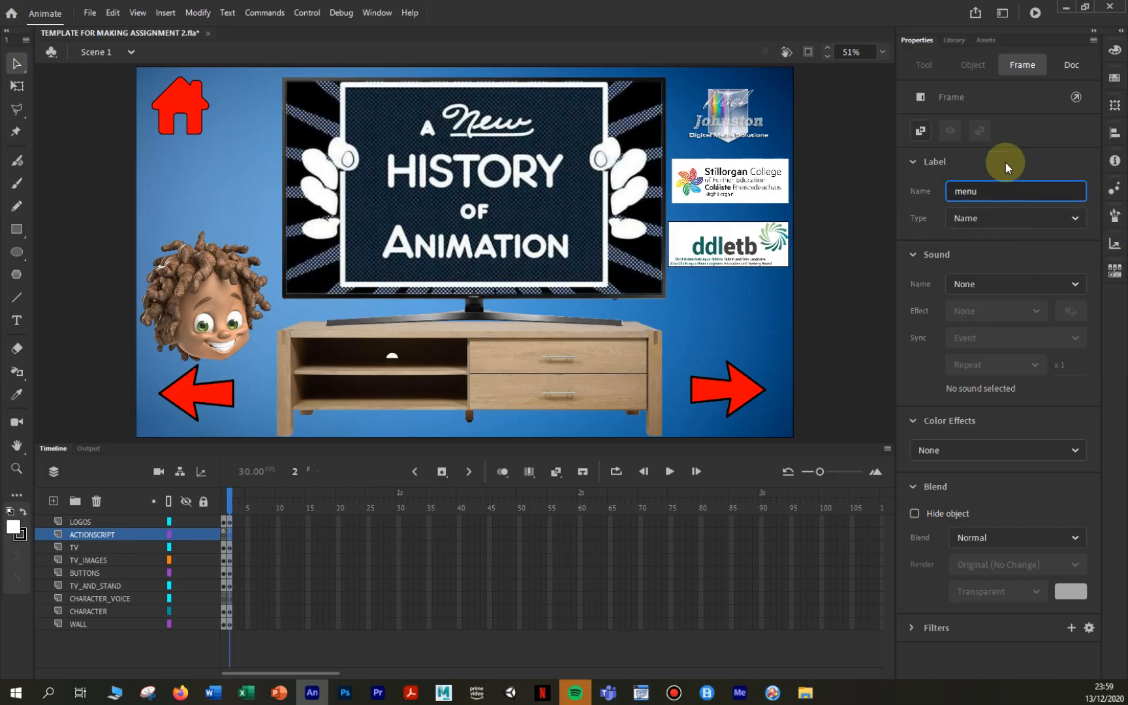
{"action": "key", "text": "Return"}
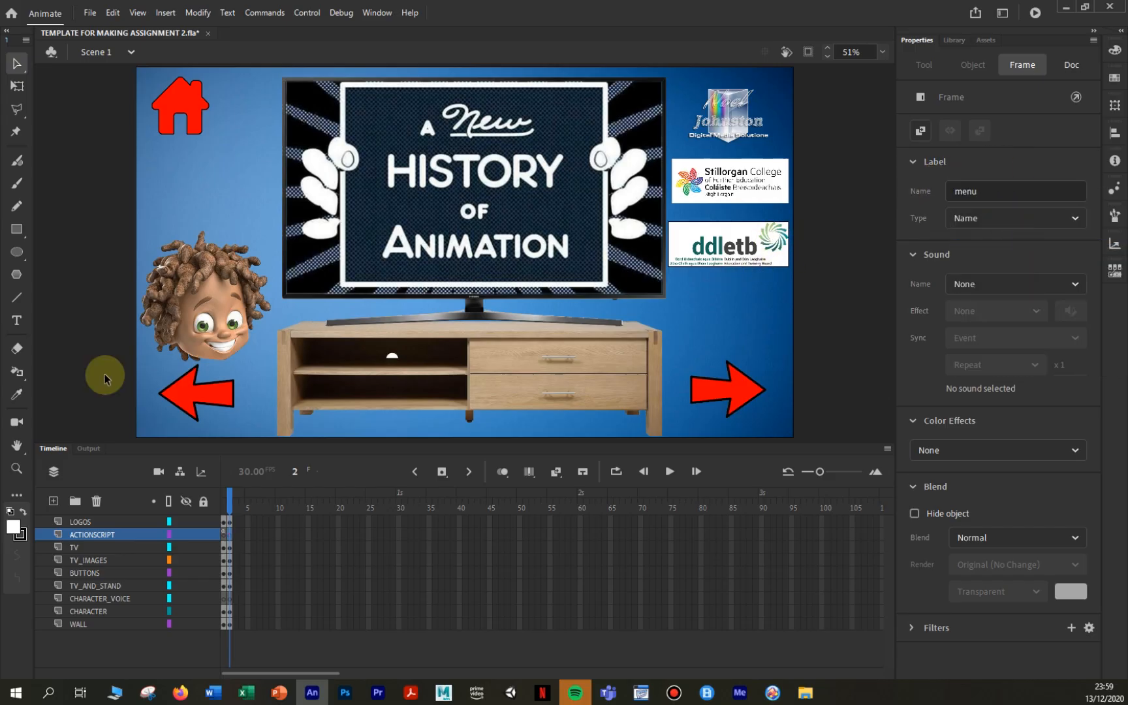
{"action": "left_click", "coordinate": [226, 534]}
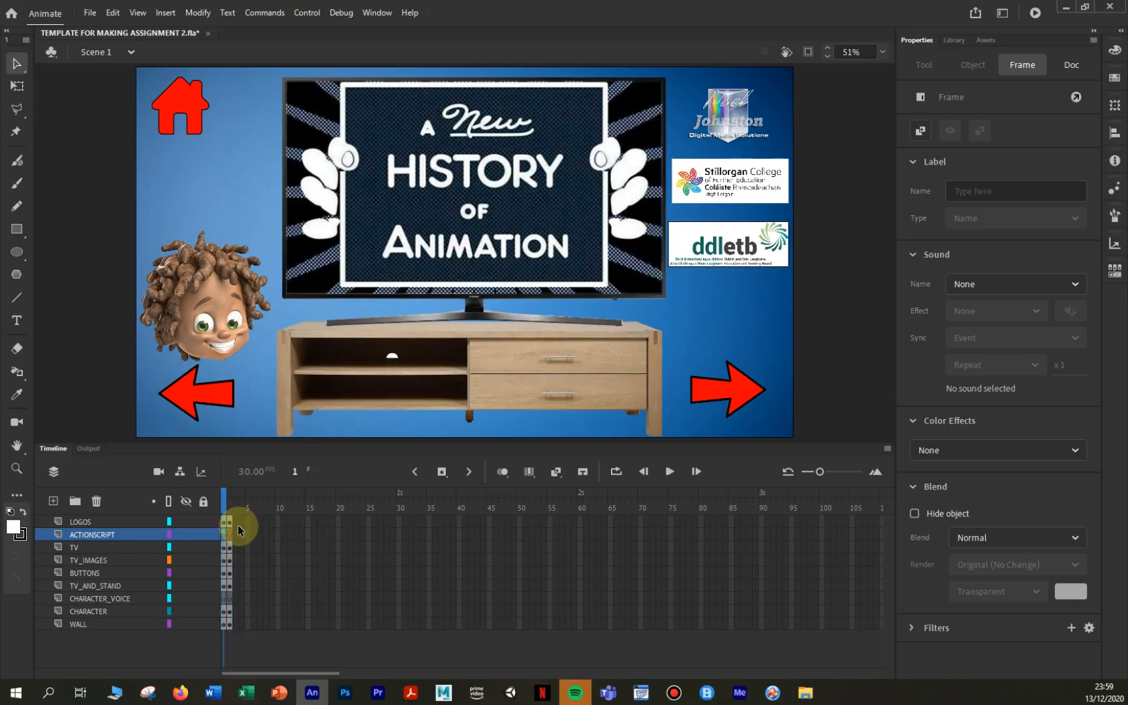
{"action": "left_click", "coordinate": [229, 534]}
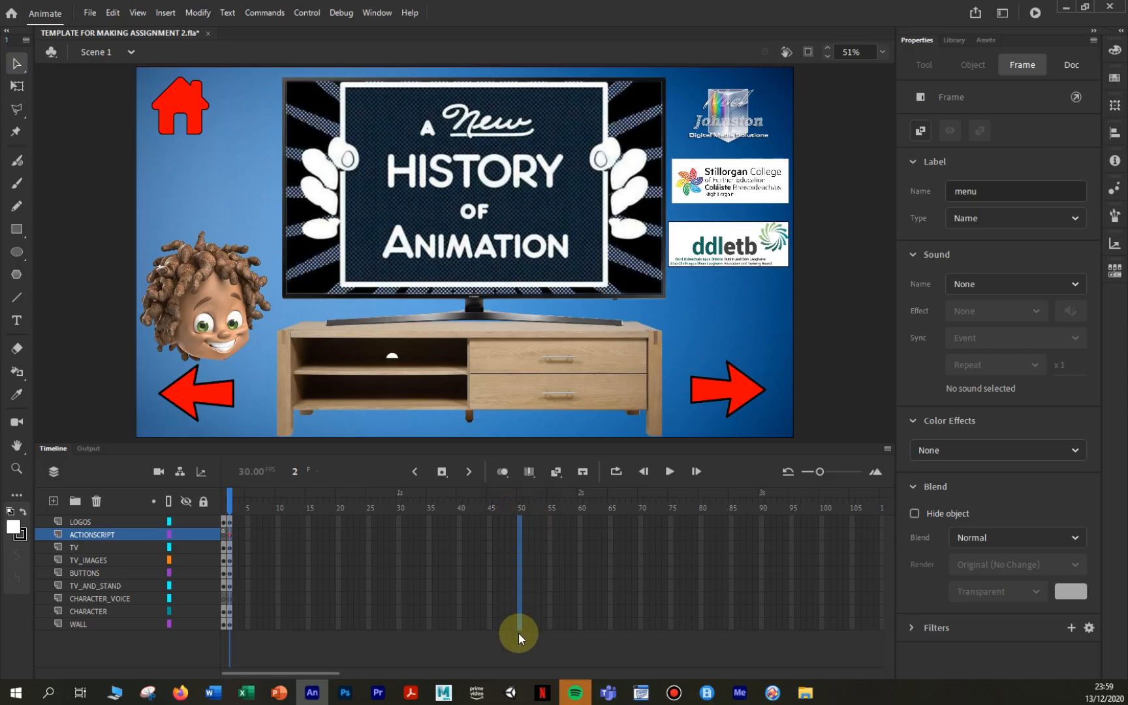
Extend all layers from LOGOS to WALL to frame 50 by inserting frames.
{"action": "left_click_drag", "start_coordinate": [518, 631], "coordinate": [520, 509]}
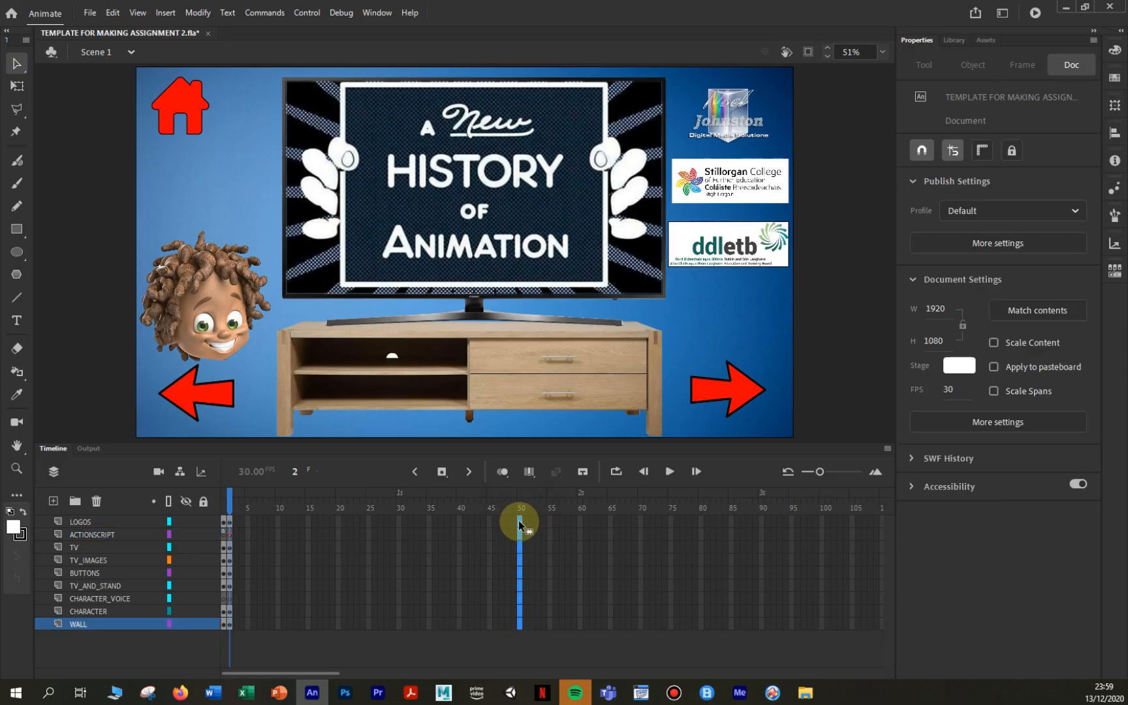
{"action": "right_click", "coordinate": [519, 520]}
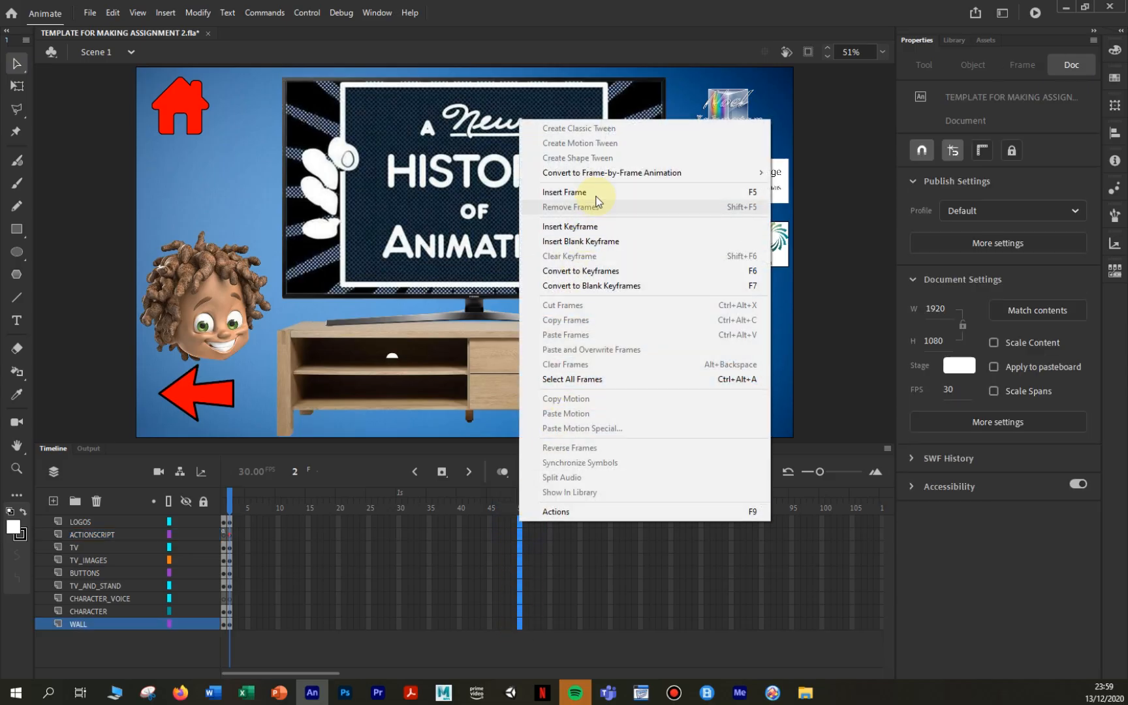
{"action": "left_click", "coordinate": [595, 193]}
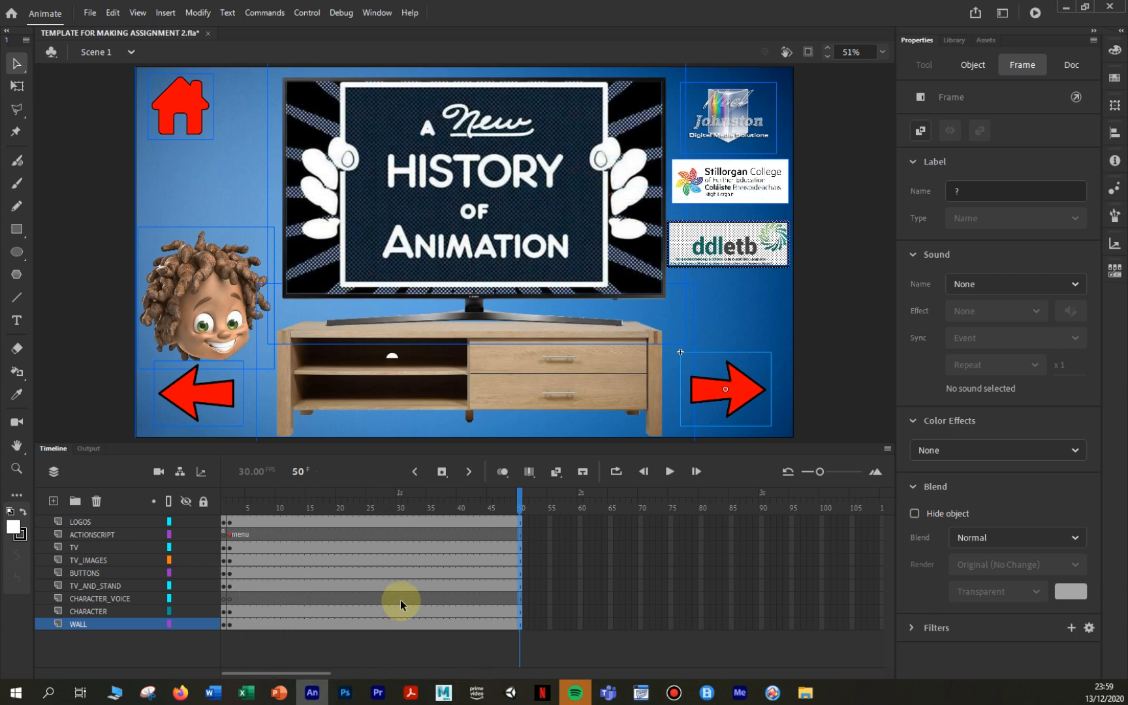
{"action": "left_click", "coordinate": [439, 655]}
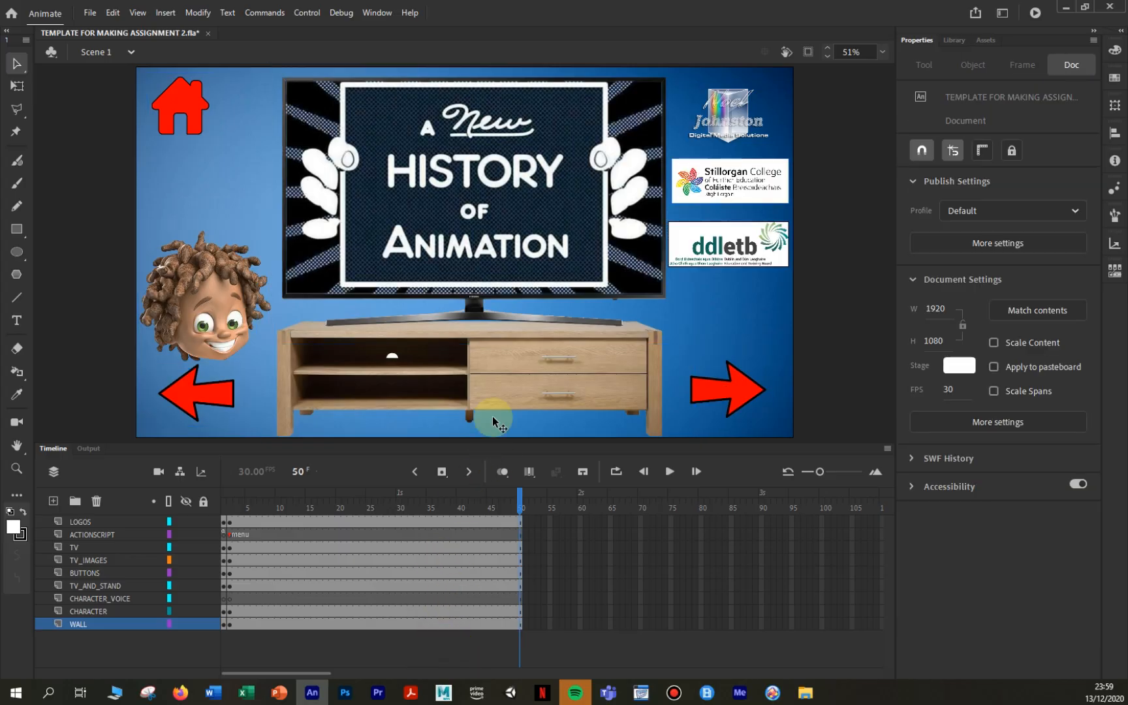
Create a motion tween on the TV_AND_STAND layer and move the stand straight down to about Y 981 at frame 50.
{"action": "left_click", "coordinate": [520, 359]}
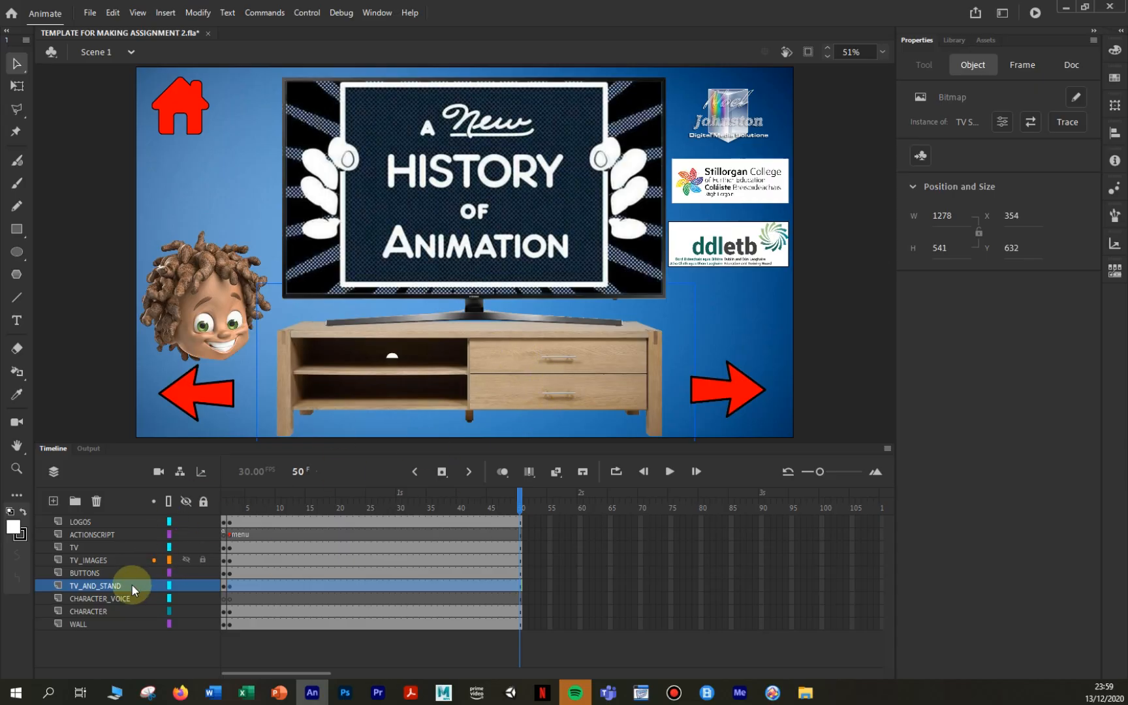
{"action": "right_click", "coordinate": [510, 584]}
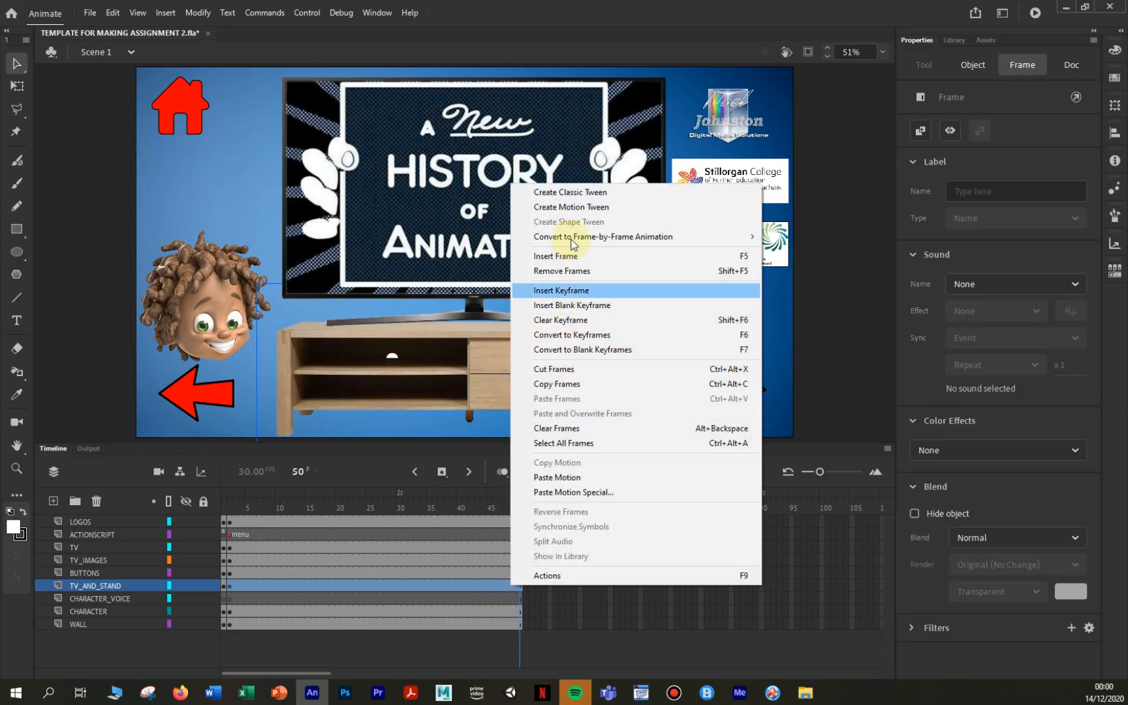
{"action": "left_click", "coordinate": [579, 208]}
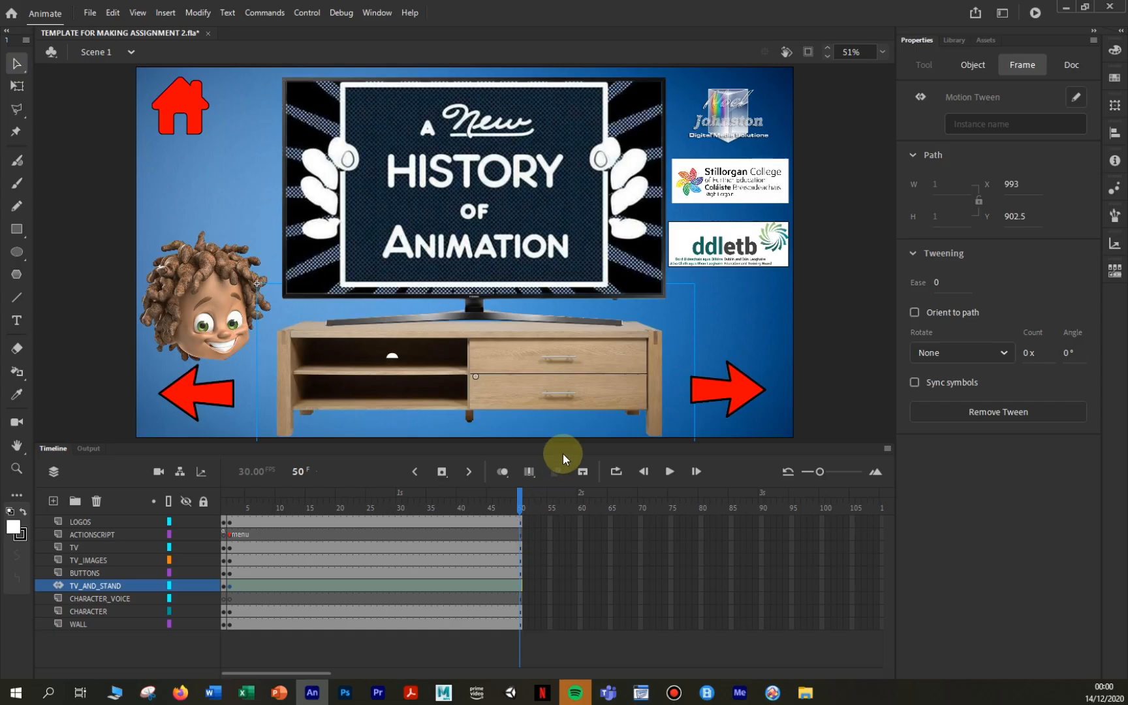
{"action": "left_click_drag", "start_coordinate": [601, 383], "coordinate": [576, 516]}
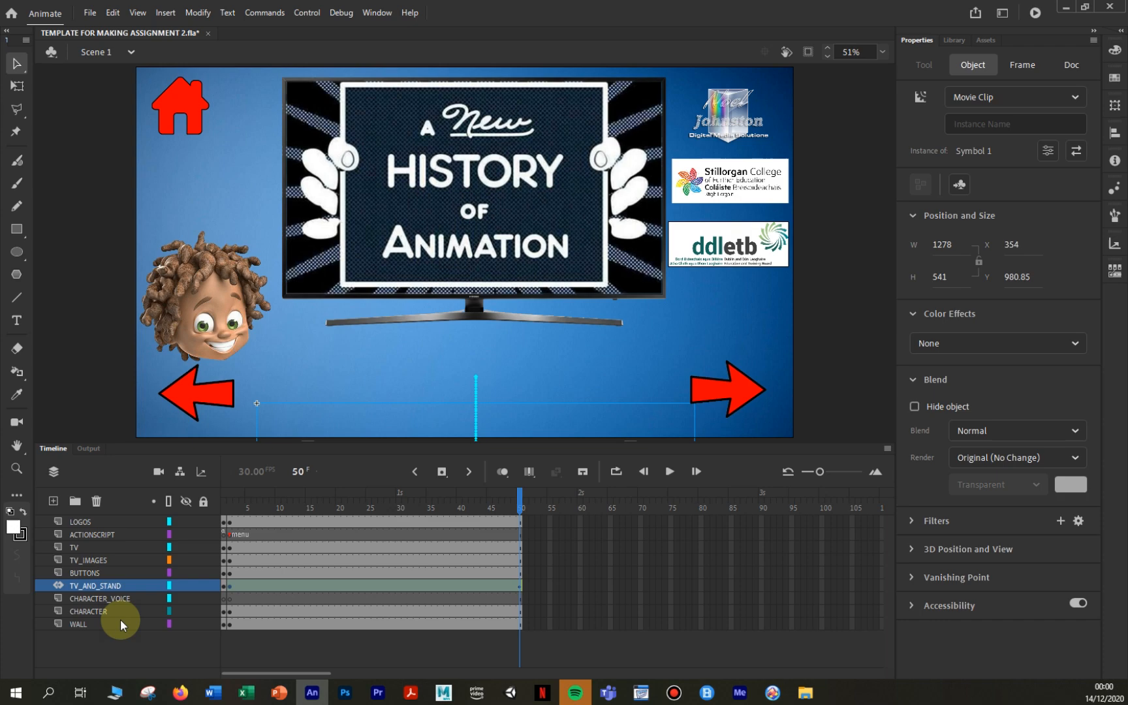
Create a motion tween on the TV layer, dismiss the warning, and select the layer's tween at frame 2.
{"action": "left_click", "coordinate": [100, 543]}
{"action": "left_click", "coordinate": [497, 548]}
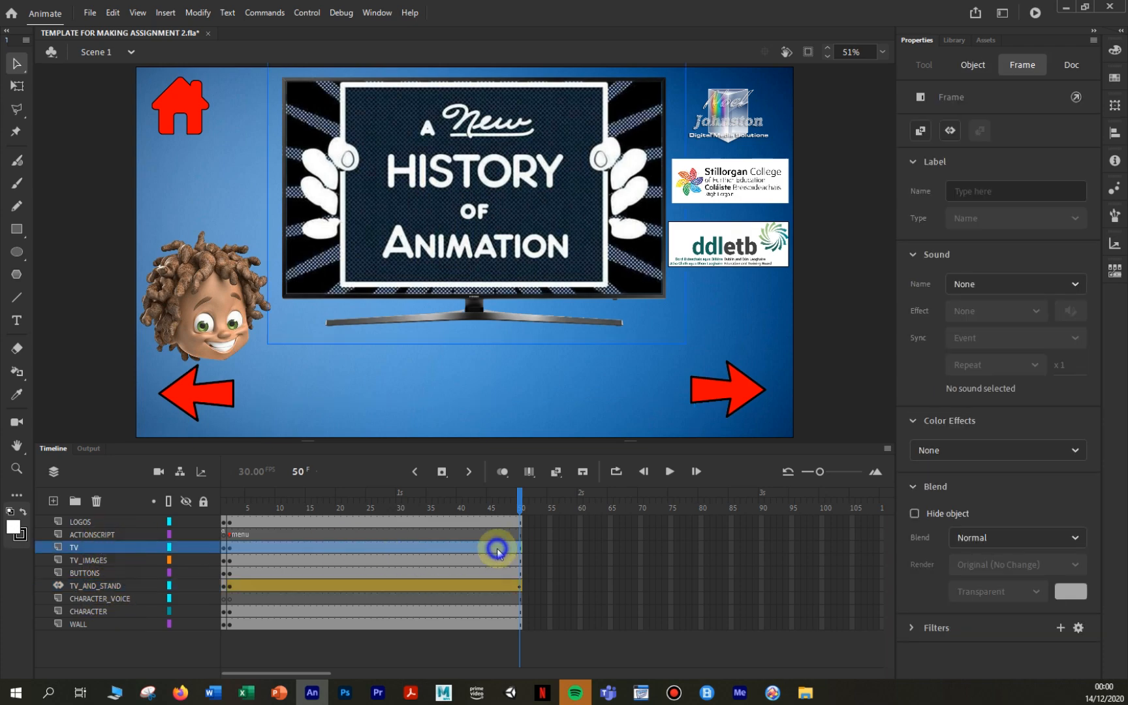
{"action": "right_click", "coordinate": [497, 548]}
{"action": "left_click", "coordinate": [578, 169]}
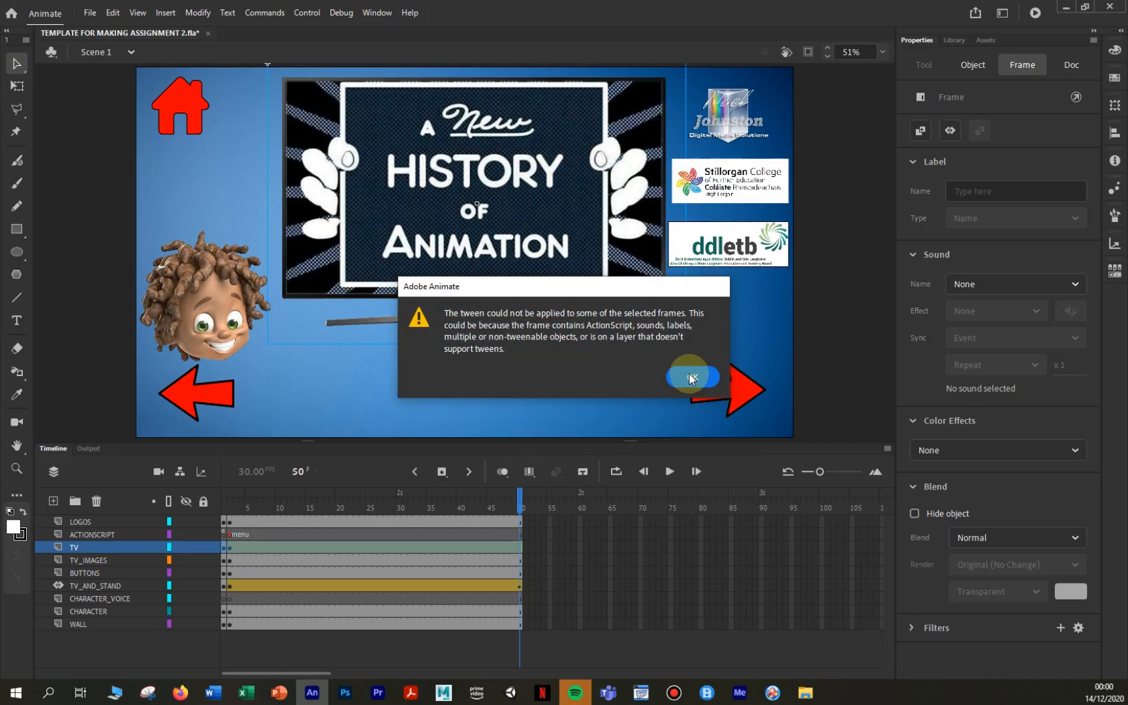
{"action": "left_click", "coordinate": [689, 375]}
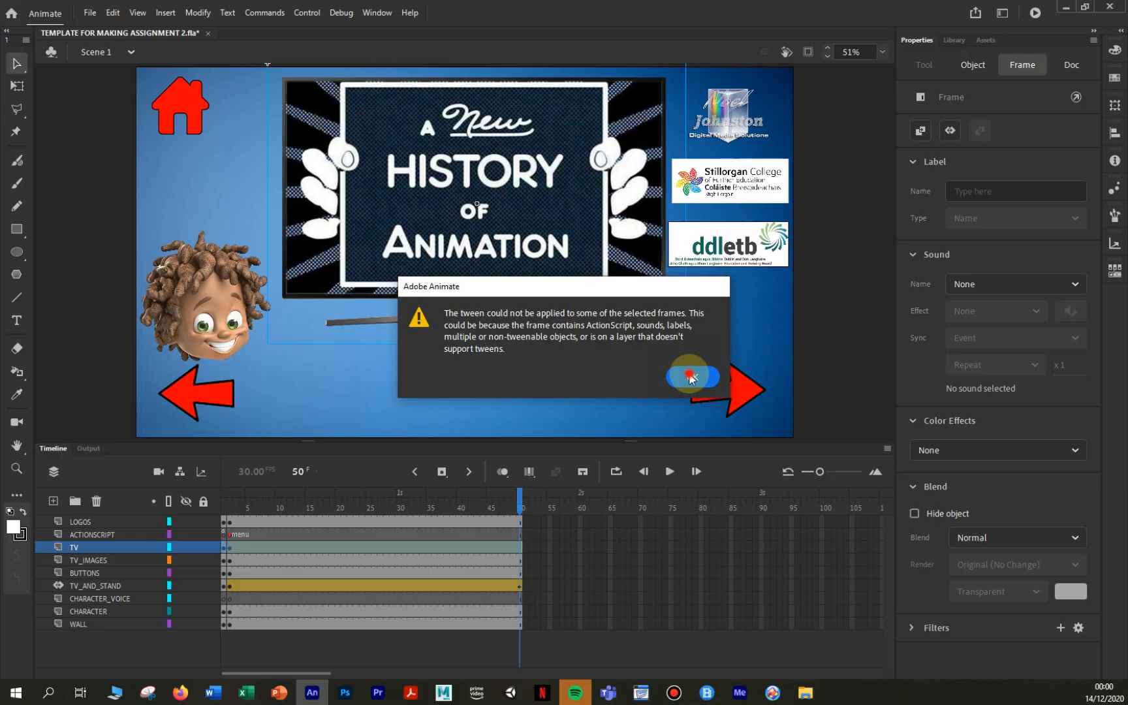
{"action": "left_click", "coordinate": [229, 548]}
{"action": "left_click", "coordinate": [242, 562]}
{"action": "left_click", "coordinate": [230, 549]}
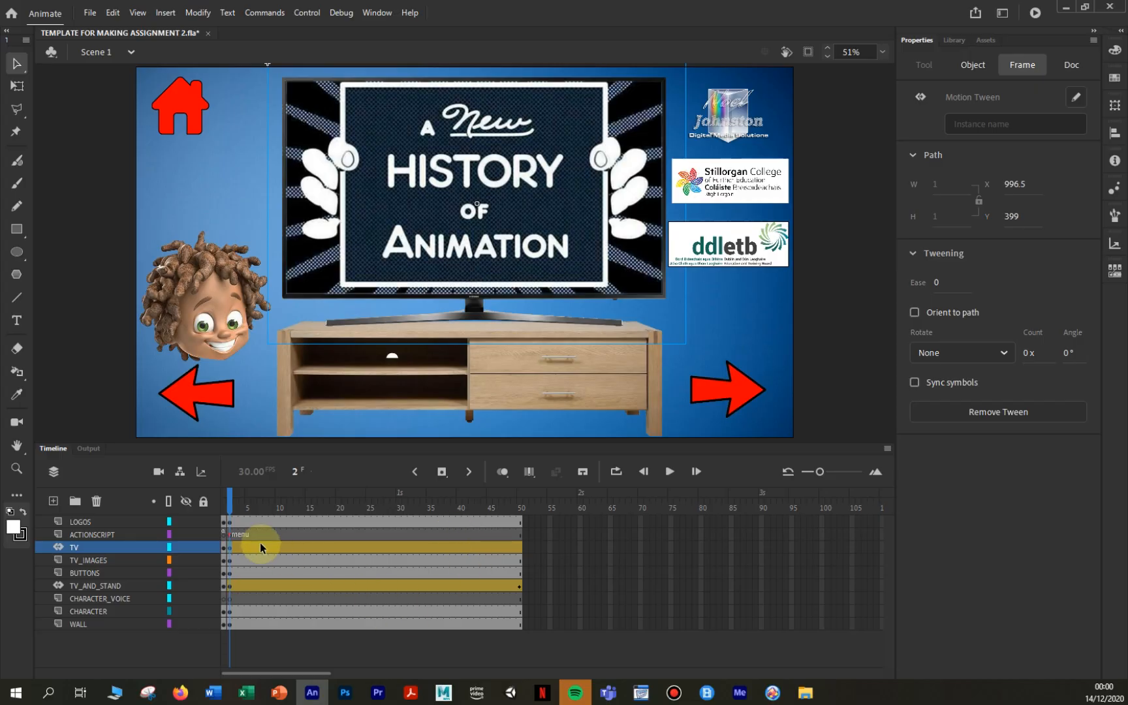
Move the TV horizontally off the stage's left side at frame 50, to about X -587, and preview the motion.
{"action": "left_click", "coordinate": [230, 560]}
{"action": "left_click", "coordinate": [230, 547]}
{"action": "left_click", "coordinate": [520, 547]}
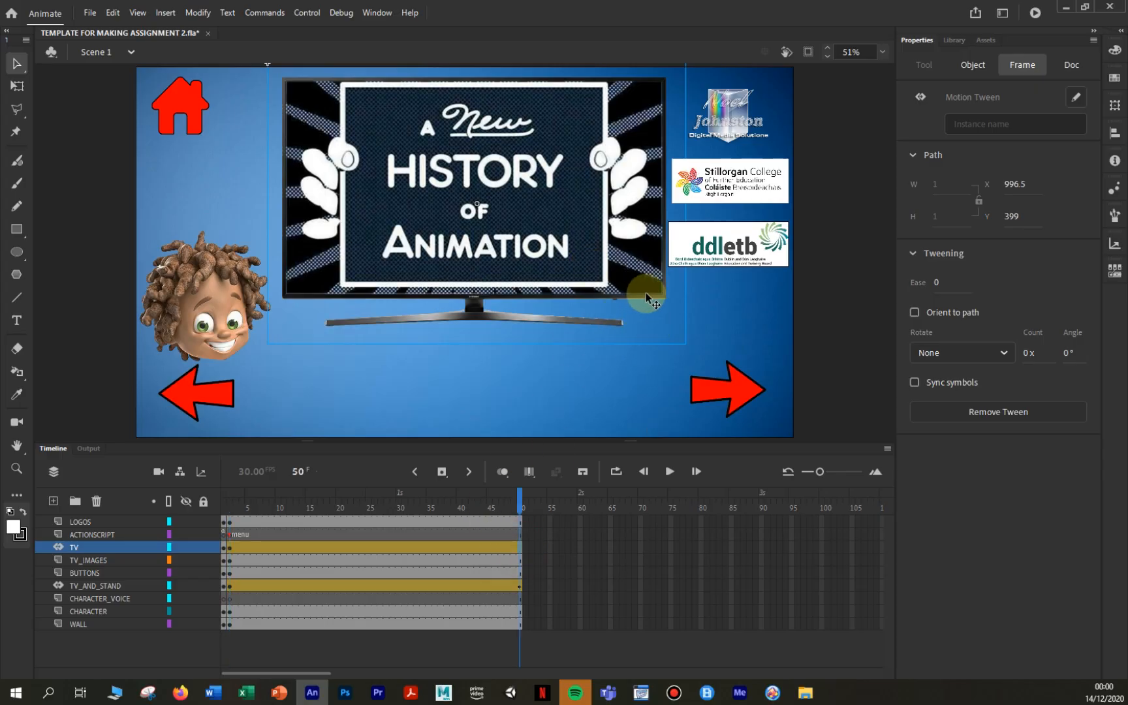
{"action": "left_click_drag", "start_coordinate": [617, 324], "coordinate": [39, 323]}
{"action": "left_click_drag", "start_coordinate": [519, 496], "coordinate": [236, 522]}
{"action": "left_click_drag", "start_coordinate": [260, 527], "coordinate": [516, 606]}
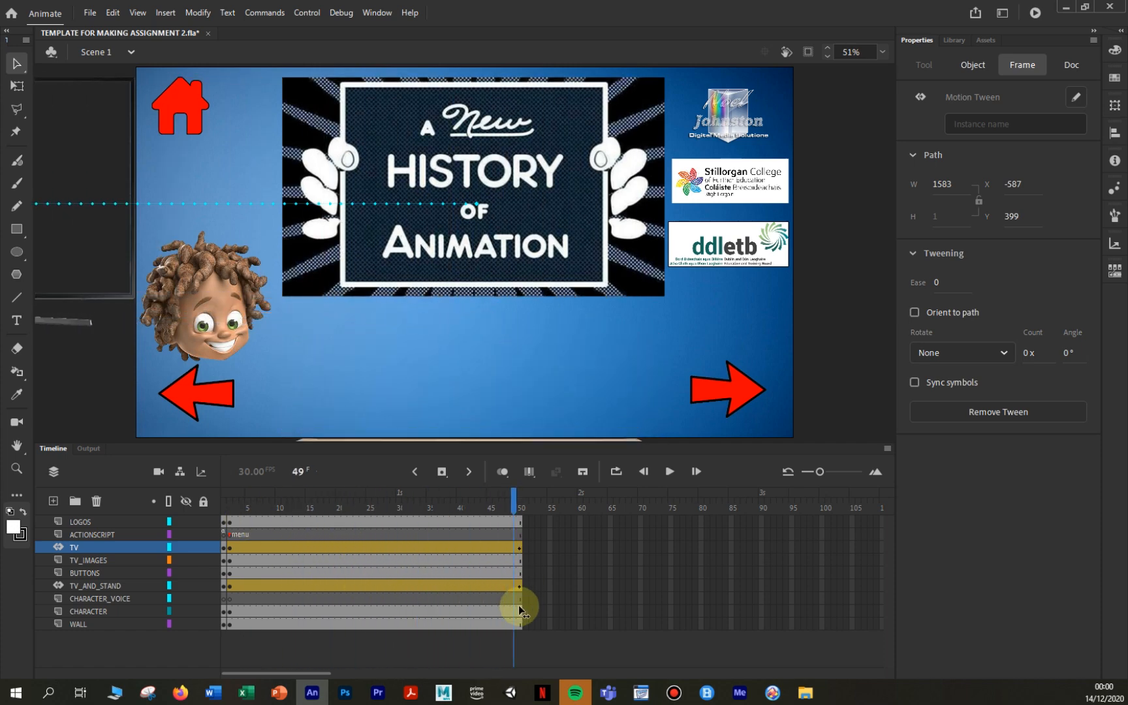
Create a motion tween on the LOGOS layer, converting its multiple objects to a symbol.
{"action": "left_click", "coordinate": [87, 534]}
{"action": "left_click", "coordinate": [229, 533]}
{"action": "left_click_drag", "start_coordinate": [258, 526], "coordinate": [266, 526]}
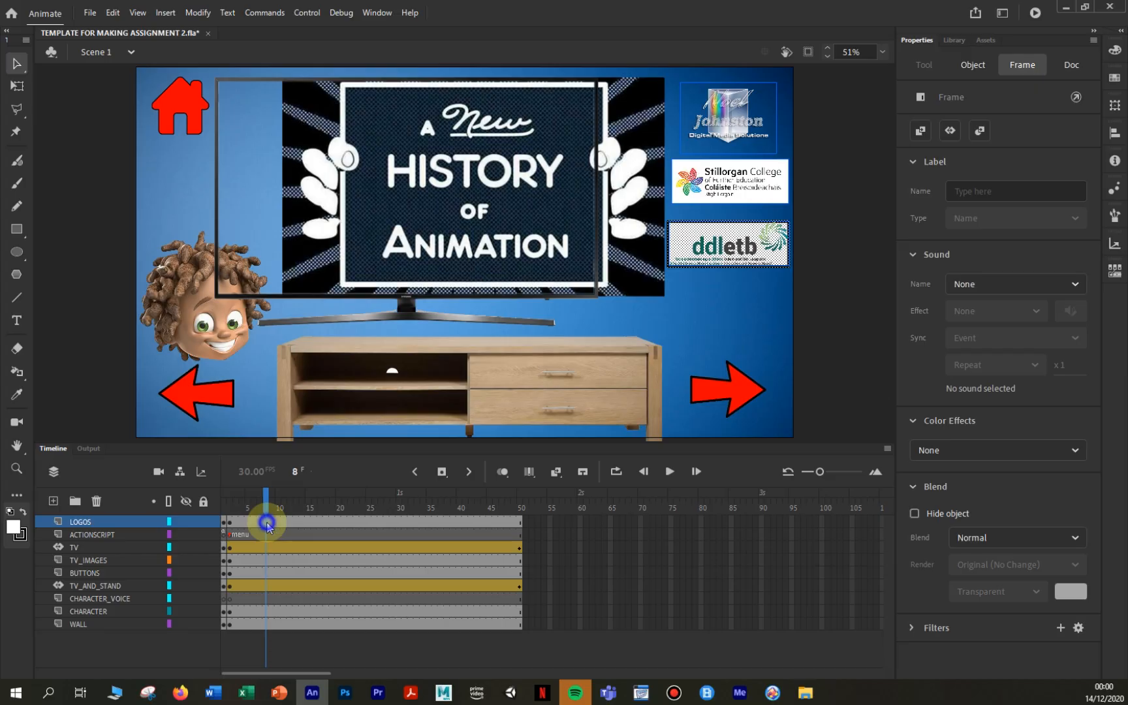
{"action": "right_click", "coordinate": [266, 524]}
{"action": "left_click", "coordinate": [349, 138]}
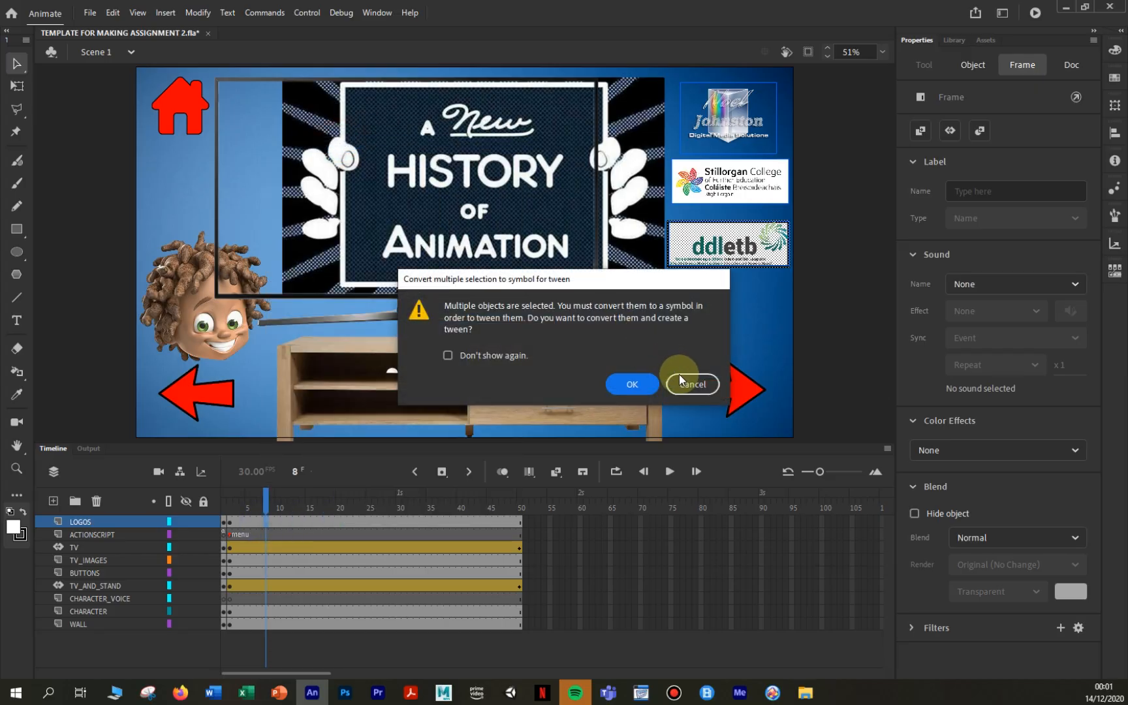
{"action": "left_click", "coordinate": [630, 383]}
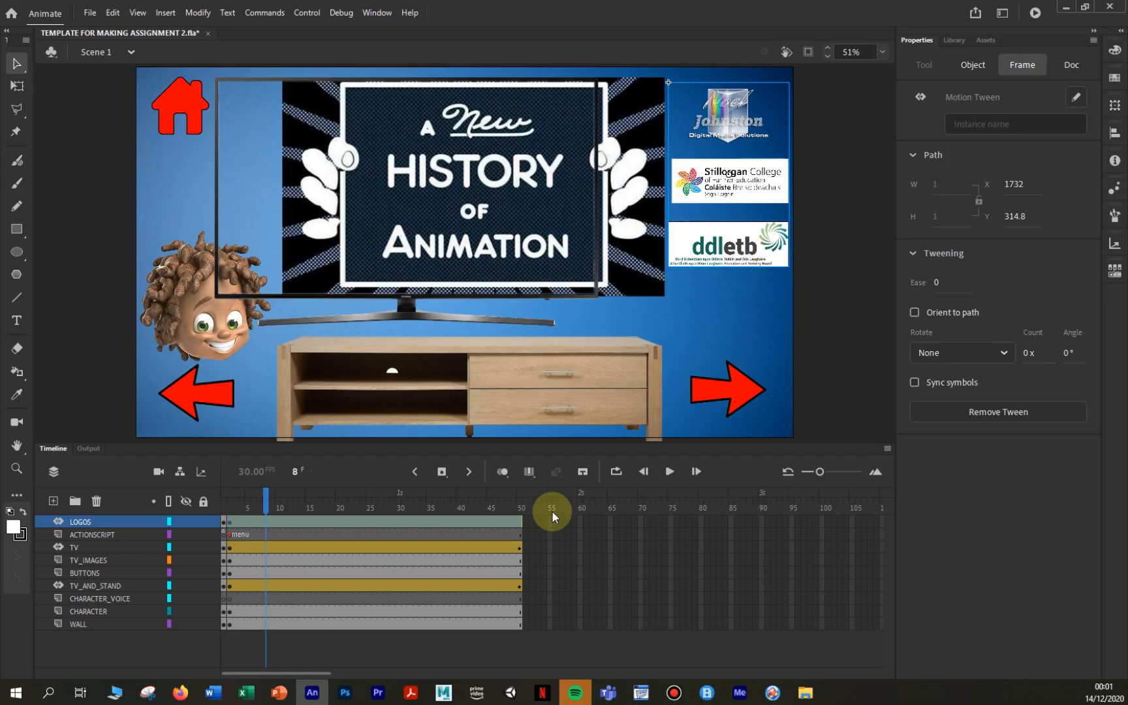
Move the logos up off the stage at frame 50, to about Y -550, and preview the motion.
{"action": "left_click", "coordinate": [521, 516]}
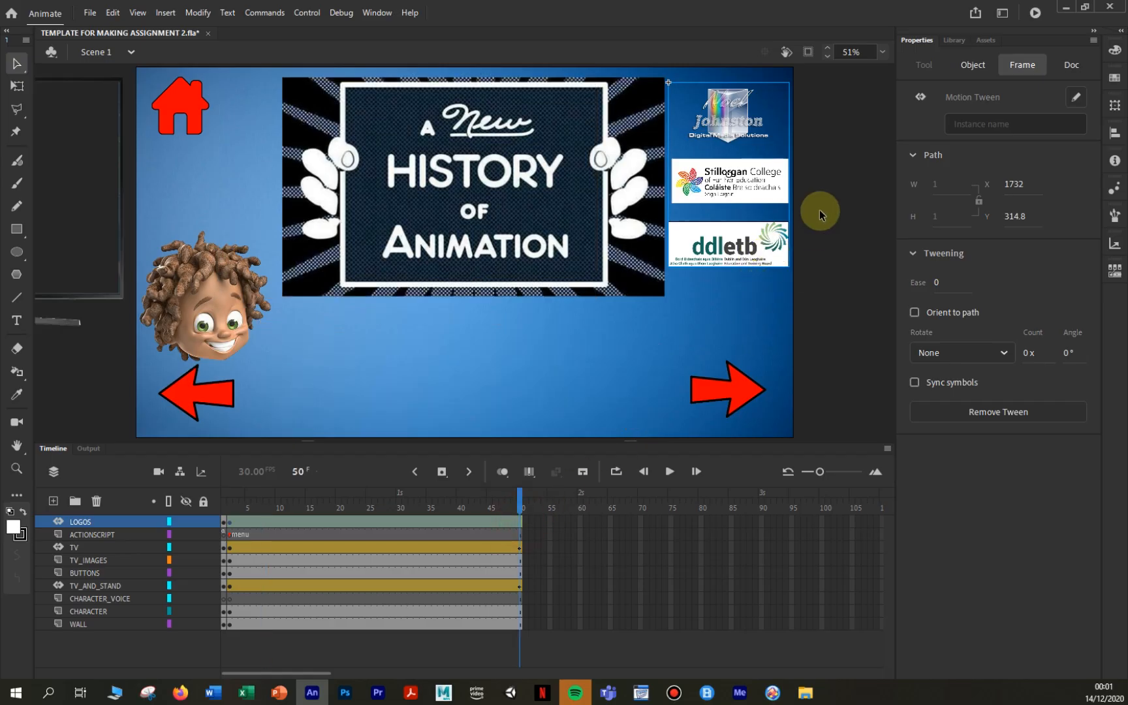
{"action": "left_click_drag", "start_coordinate": [763, 256], "coordinate": [751, 60]}
{"action": "key", "text": "Up"}
{"action": "key", "text": "Up"}
{"action": "key", "text": "Up"}
{"action": "key", "text": "Up"}
{"action": "key", "text": "Up"}
{"action": "key", "text": "Up"}
{"action": "key", "text": "Up"}
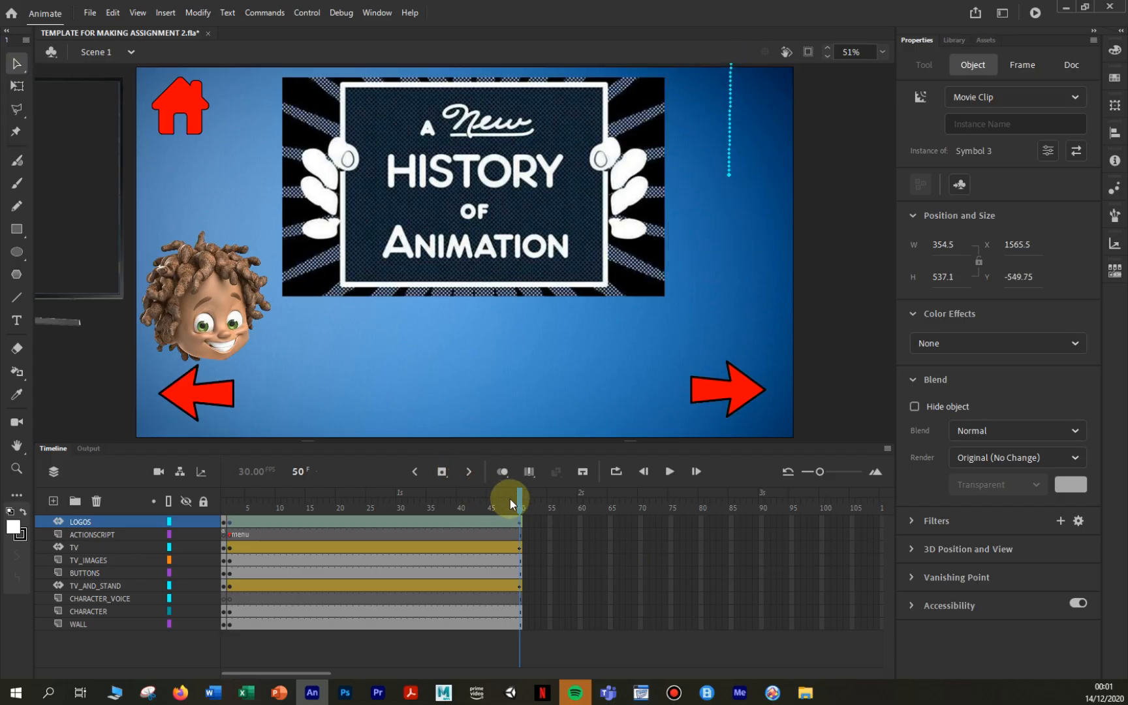
{"action": "left_click_drag", "start_coordinate": [521, 497], "coordinate": [515, 596]}
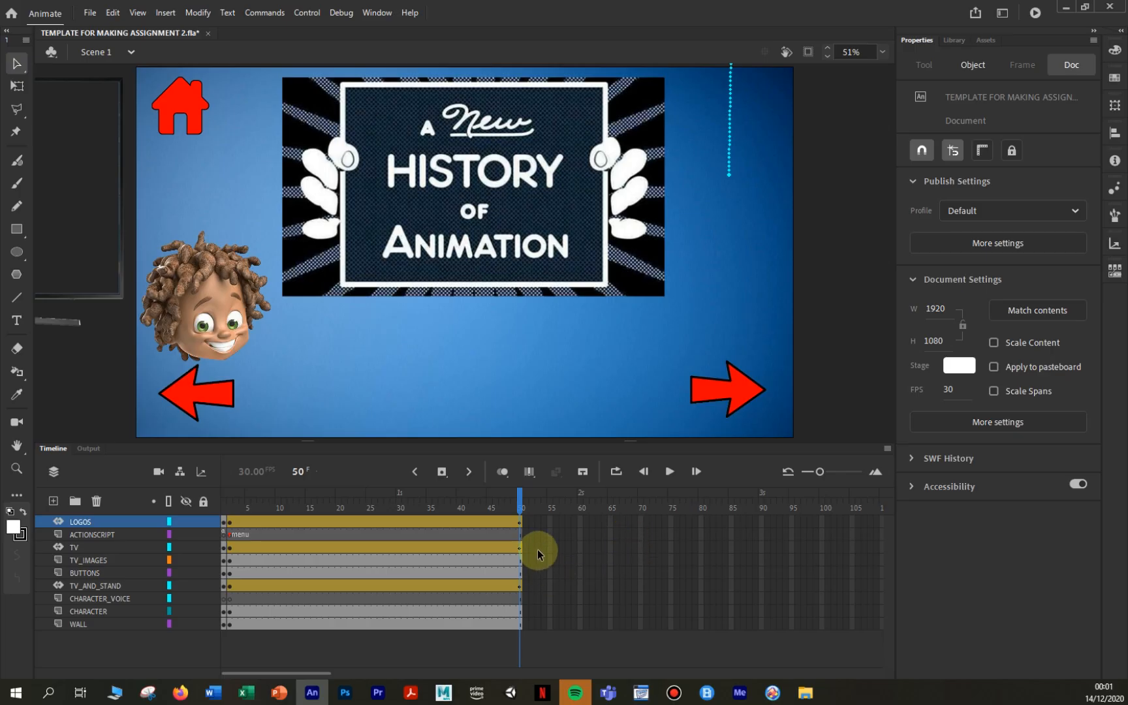
Go to frame 2 of the TV_IMAGES layer and hide the TV layer.
{"action": "mouse_move", "coordinate": [297, 693]}
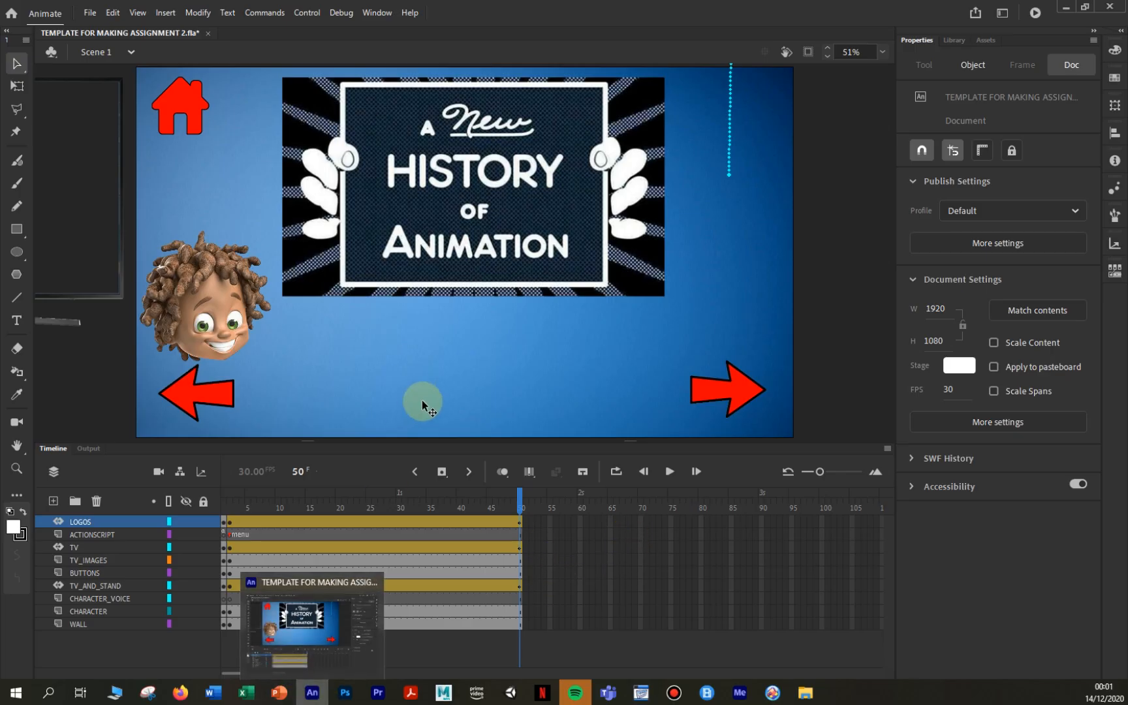
{"action": "left_click", "coordinate": [470, 278]}
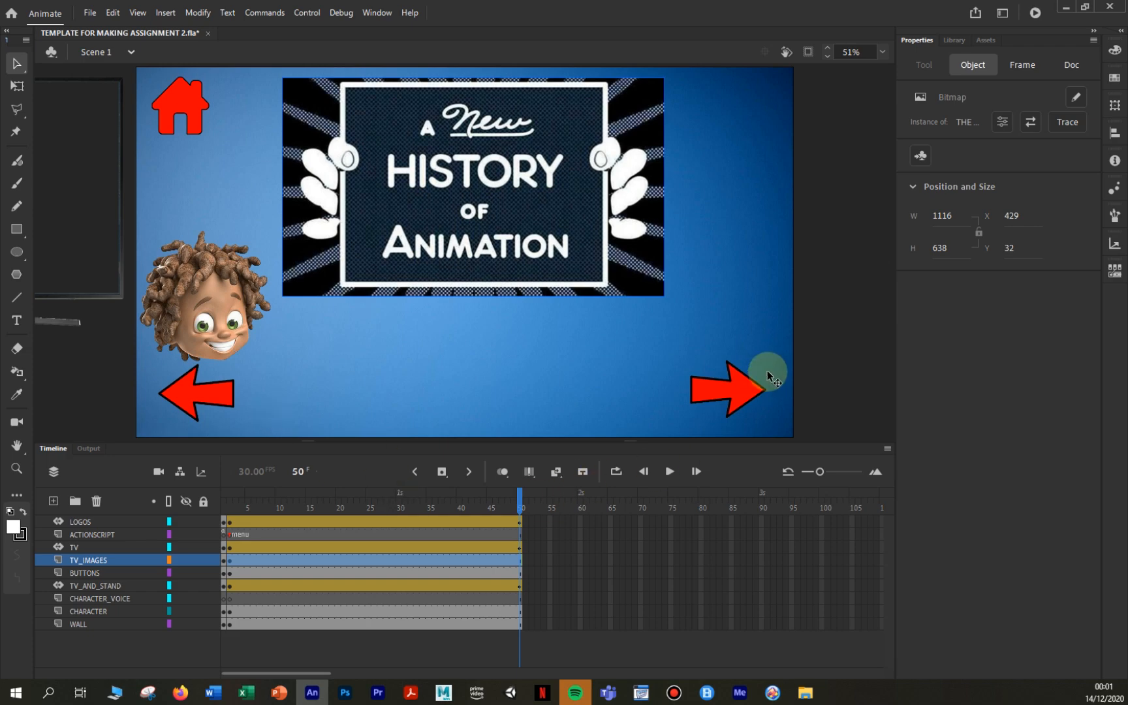
{"action": "left_click", "coordinate": [821, 304]}
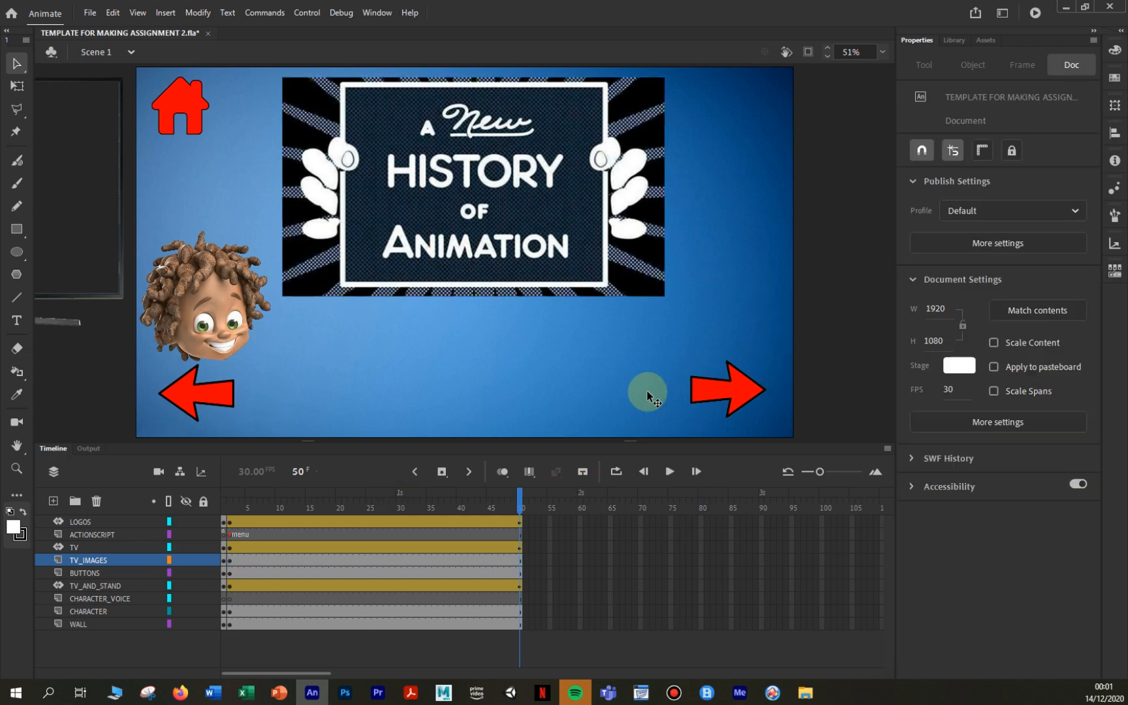
{"action": "left_click", "coordinate": [222, 507]}
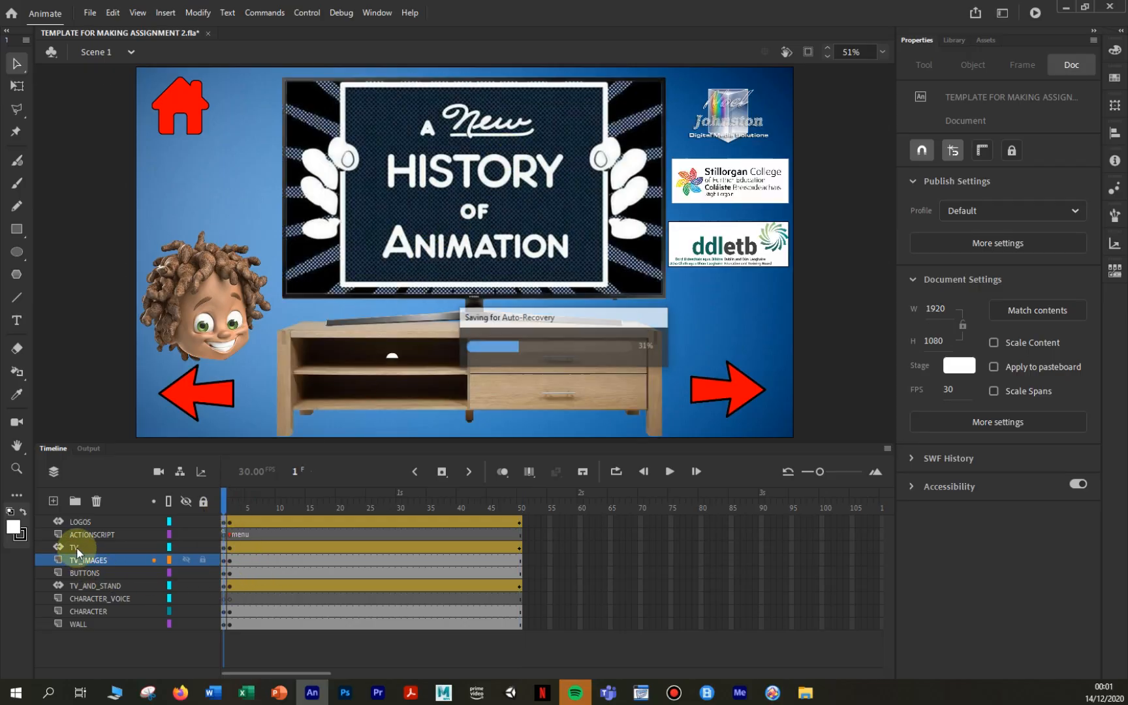
{"action": "left_click", "coordinate": [229, 559]}
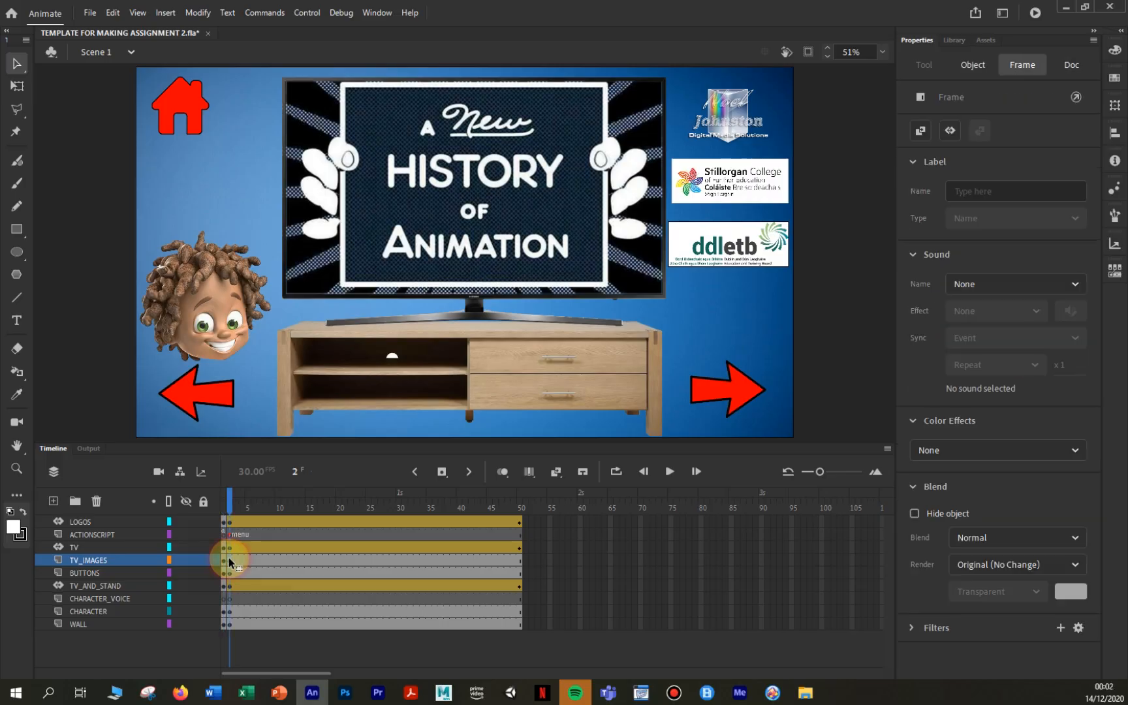
{"action": "left_click", "coordinate": [186, 559]}
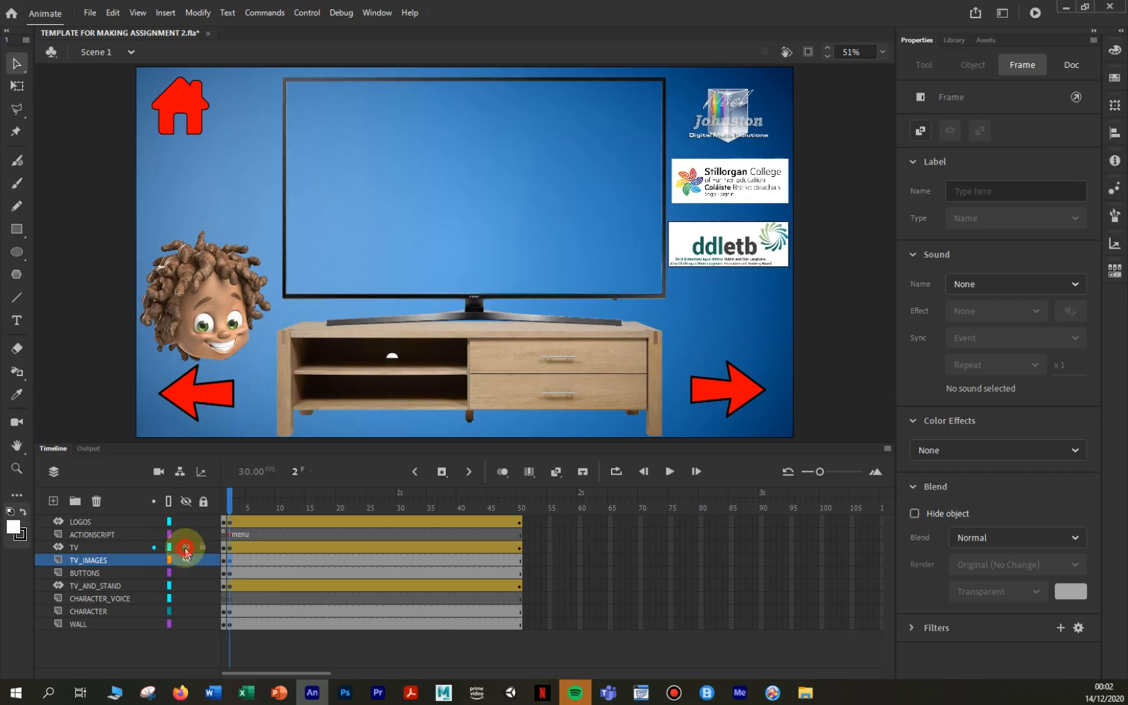
{"action": "left_click", "coordinate": [185, 548]}
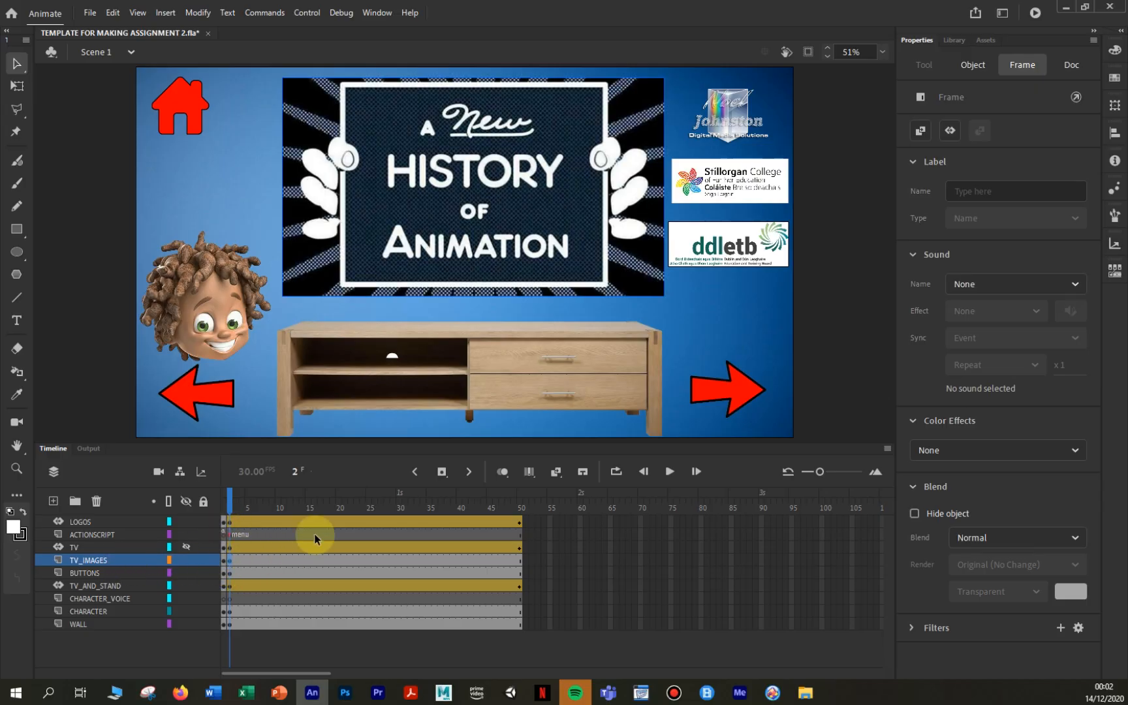
Convert the title image at frame 2 of the TV_IMAGES layer to a movie clip symbol named IMAGES.
{"action": "left_click", "coordinate": [223, 563]}
{"action": "left_click", "coordinate": [230, 563]}
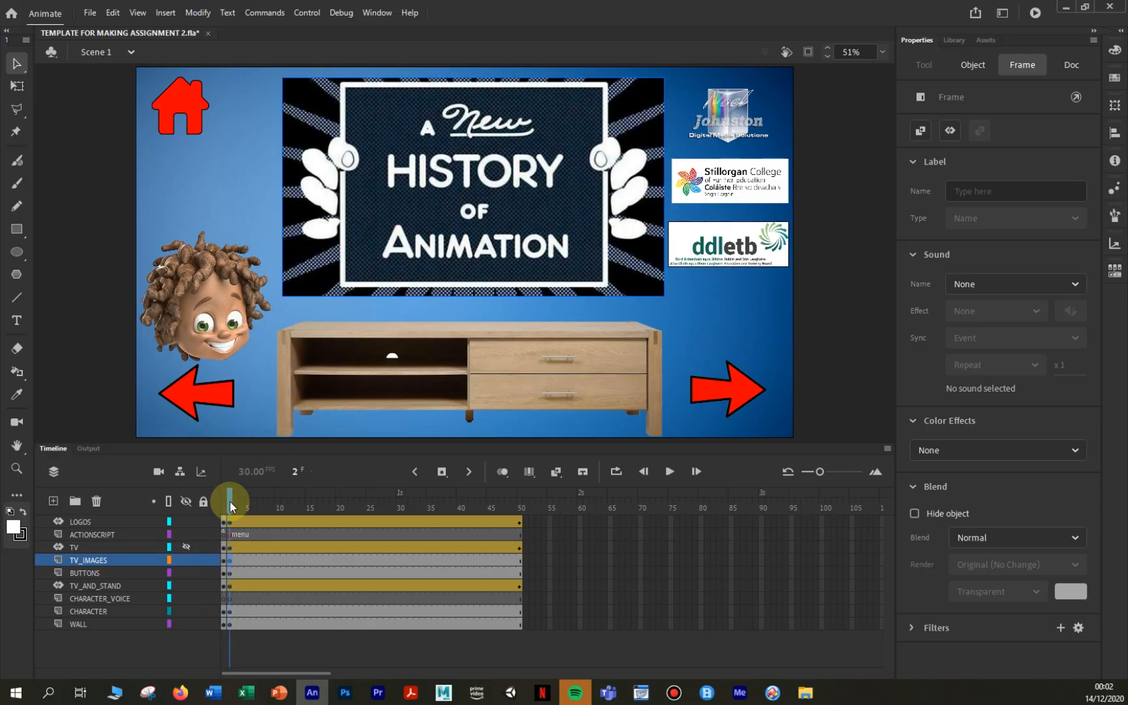
{"action": "left_click_drag", "start_coordinate": [229, 506], "coordinate": [235, 534]}
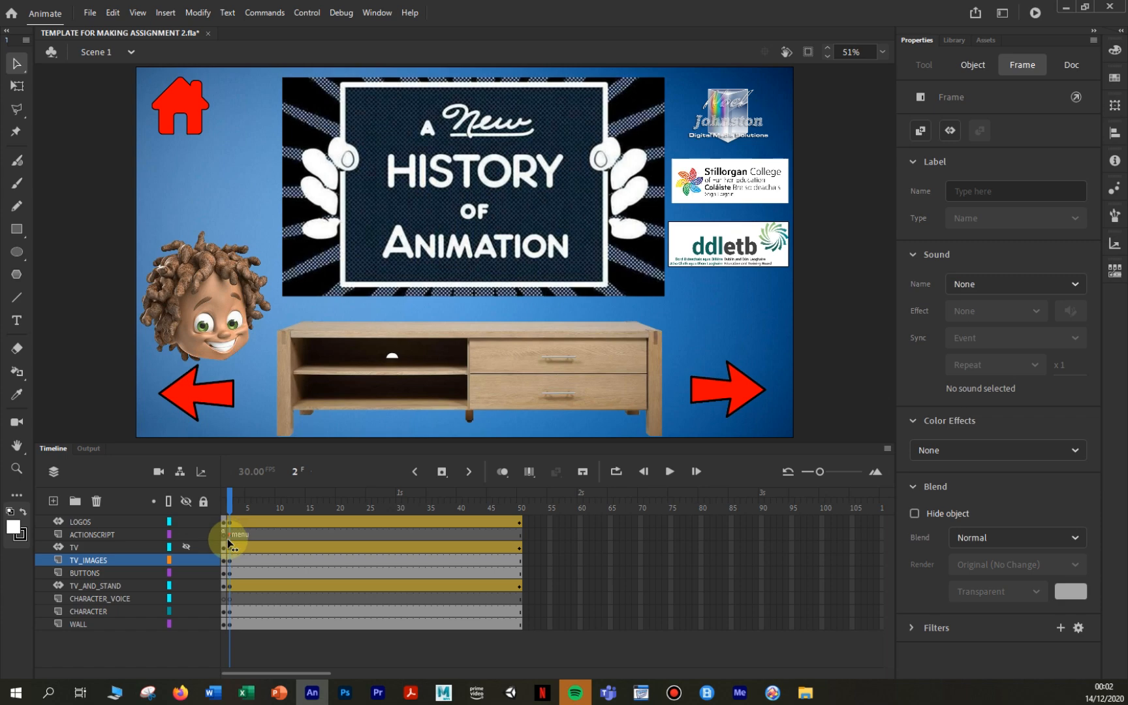
{"action": "left_click", "coordinate": [229, 562]}
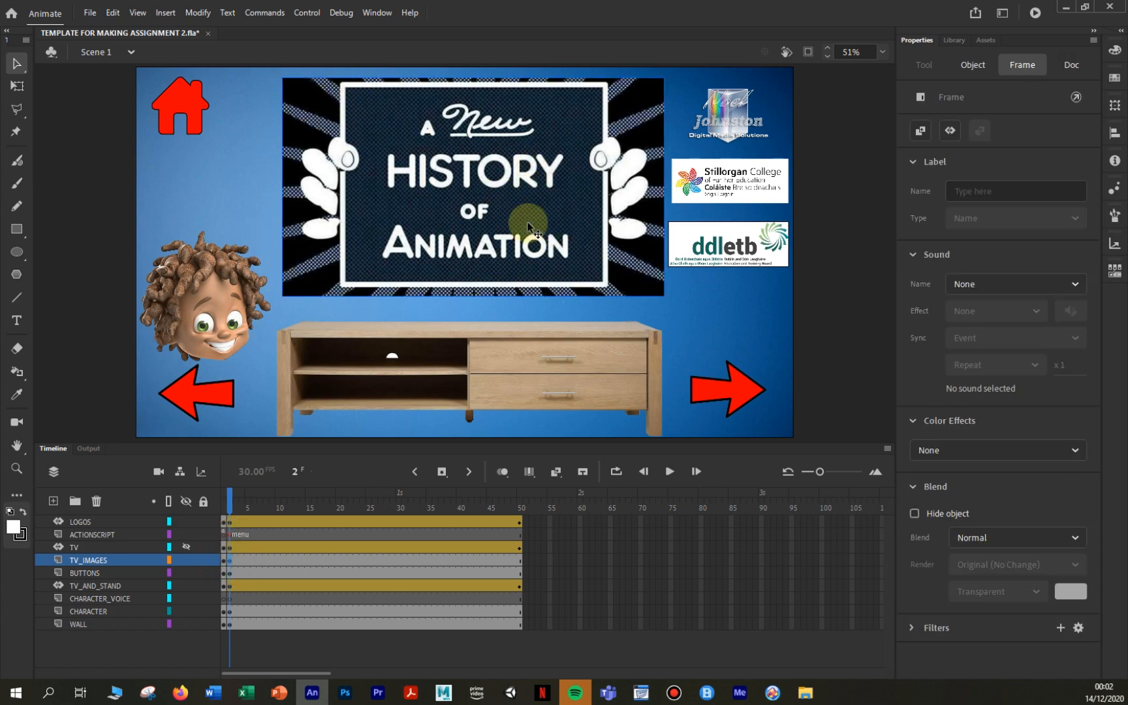
{"action": "right_click", "coordinate": [461, 155]}
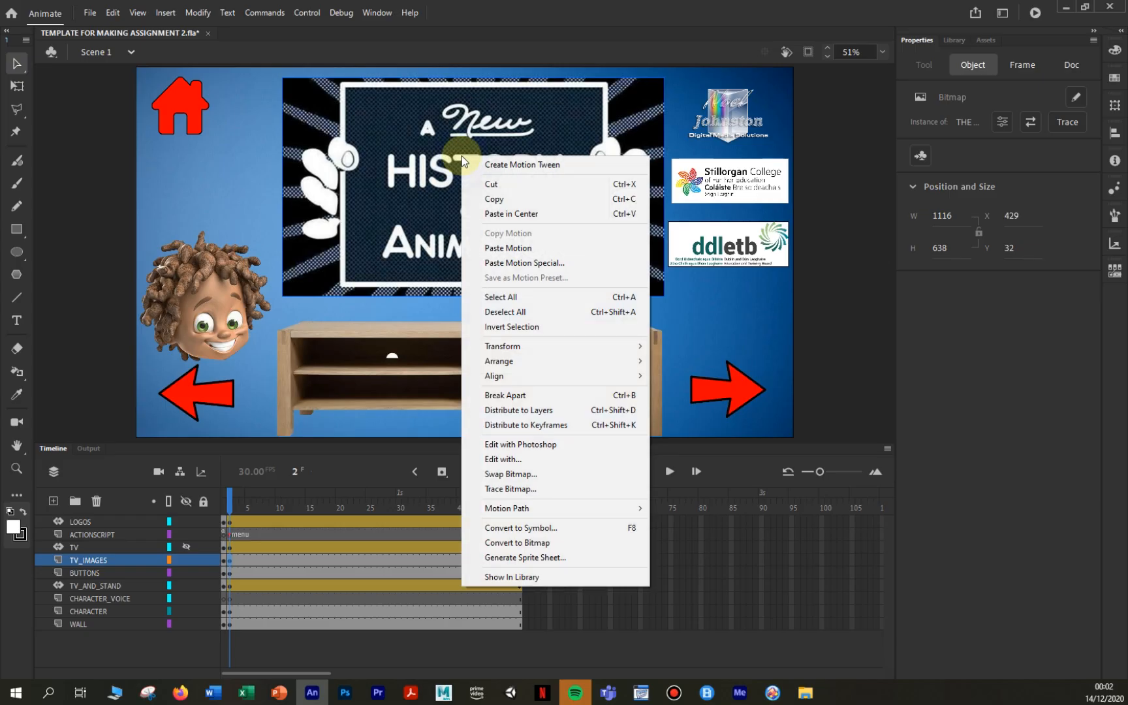
{"action": "left_click", "coordinate": [522, 527]}
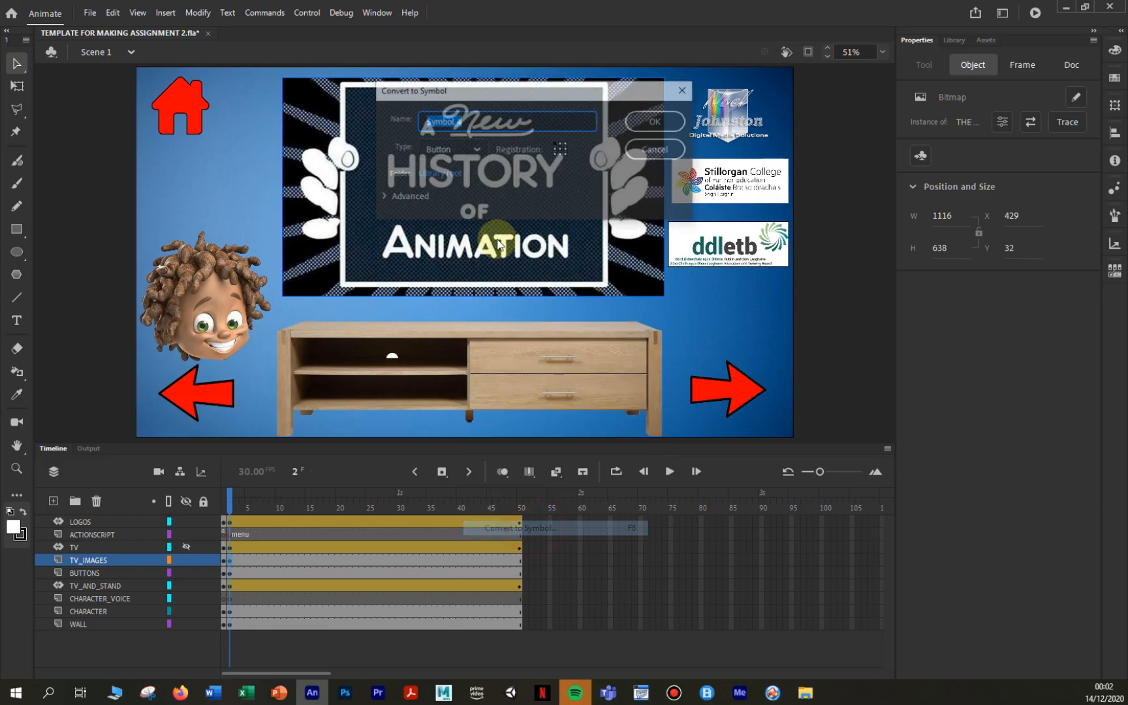
{"action": "left_click", "coordinate": [476, 149]}
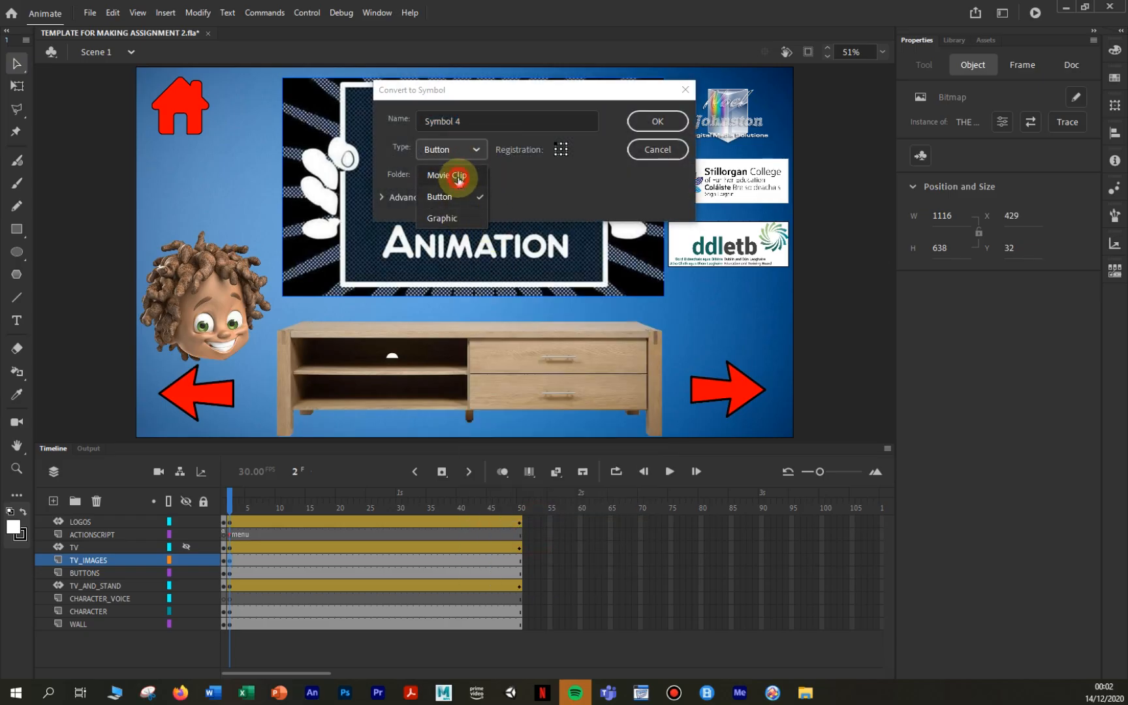
{"action": "left_click", "coordinate": [458, 175]}
{"action": "left_click", "coordinate": [468, 119]}
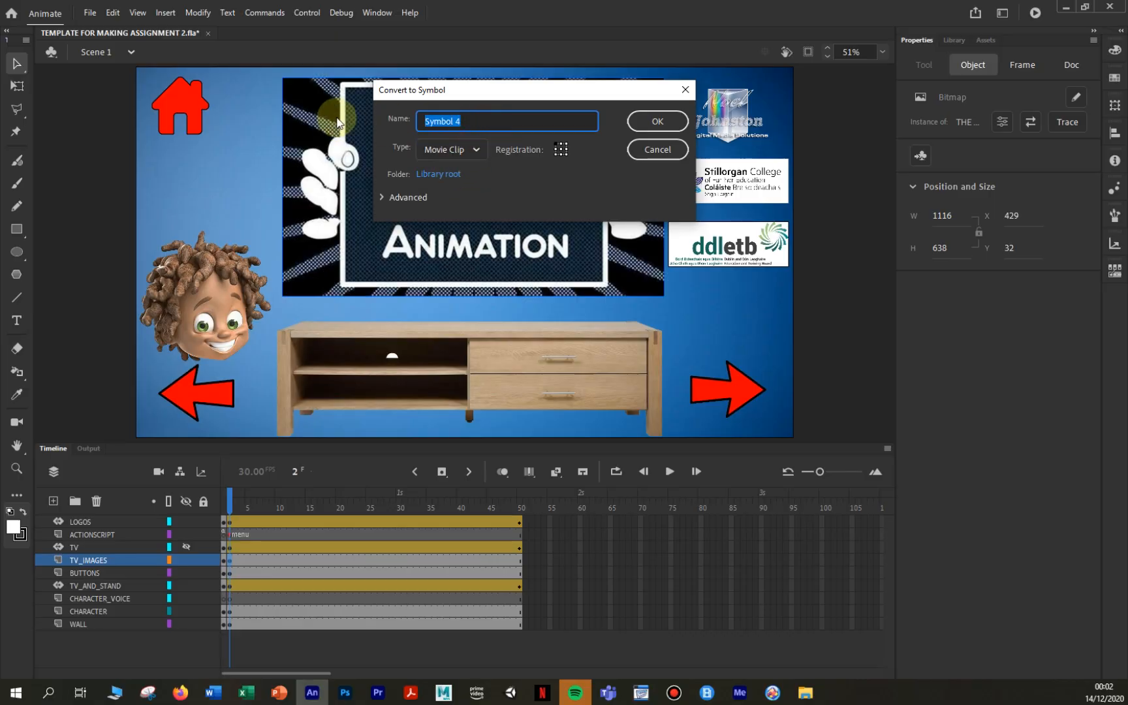
{"action": "type", "text": "IM"}
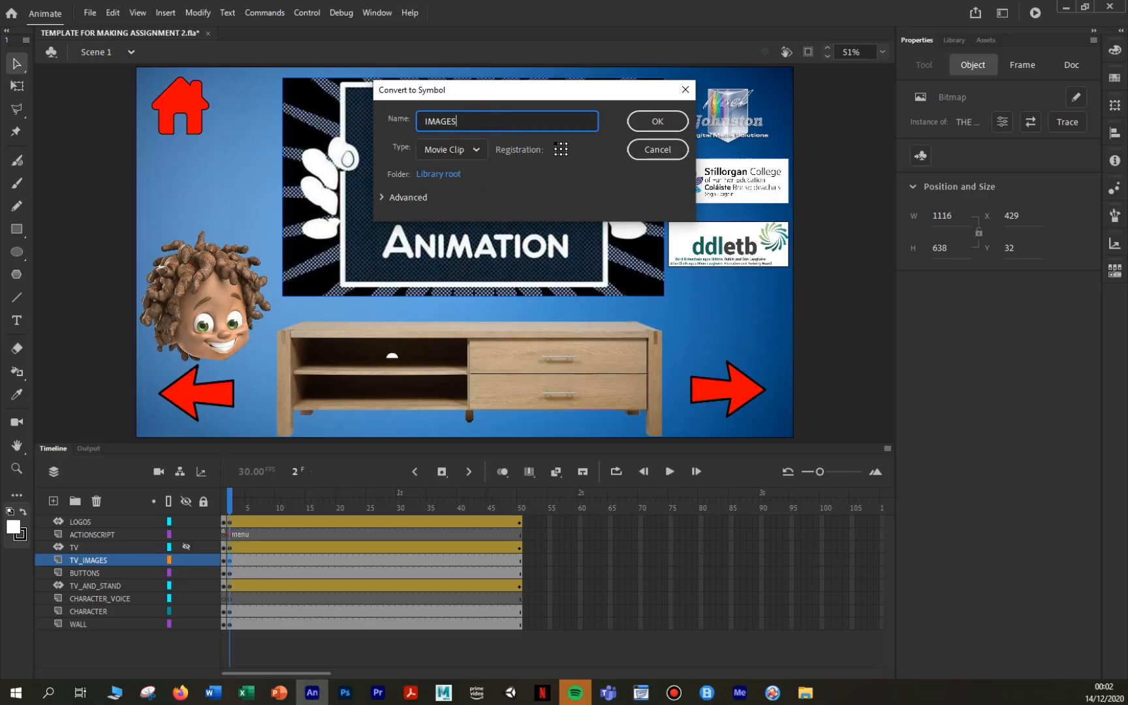
{"action": "type", "text": "AGES"}
{"action": "left_click", "coordinate": [657, 121]}
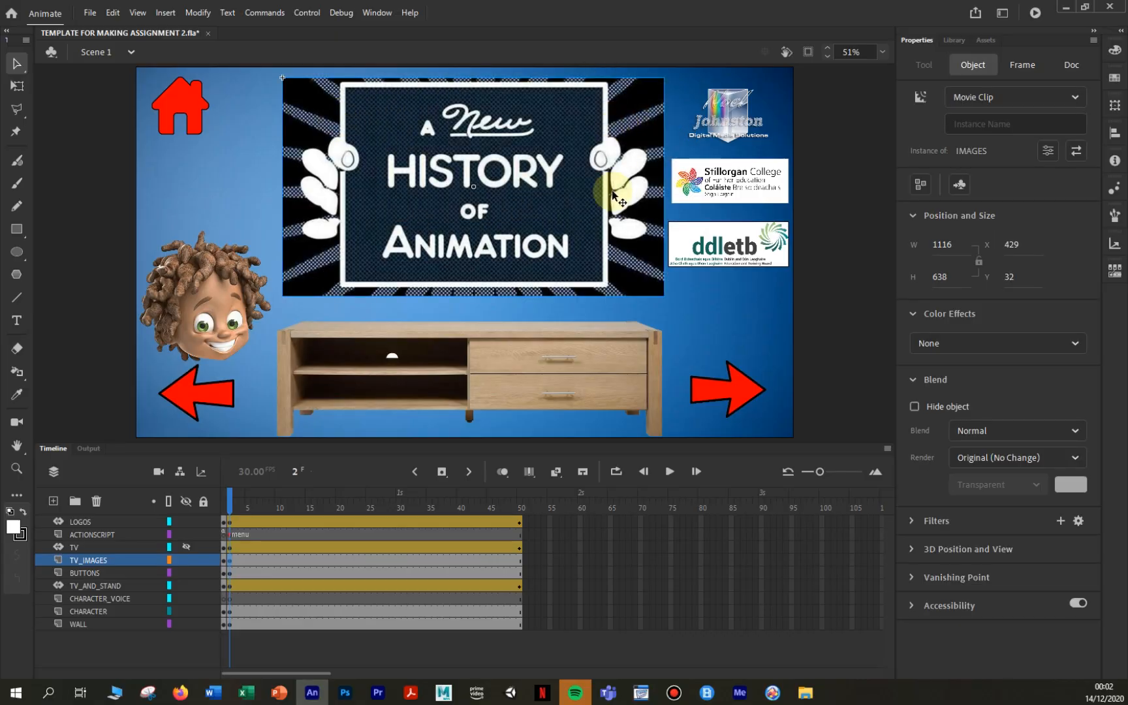
Open the IMAGES movie clip for editing and rename its only layer HISTORY.
{"action": "double_click", "coordinate": [524, 190]}
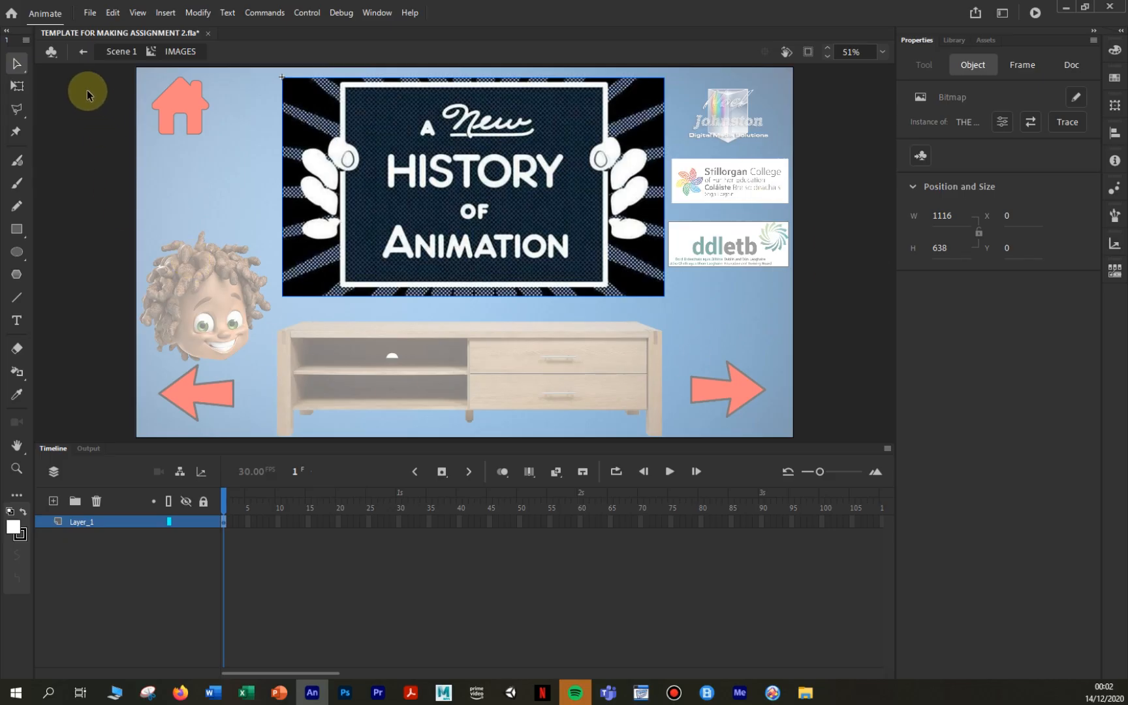
{"action": "double_click", "coordinate": [81, 521]}
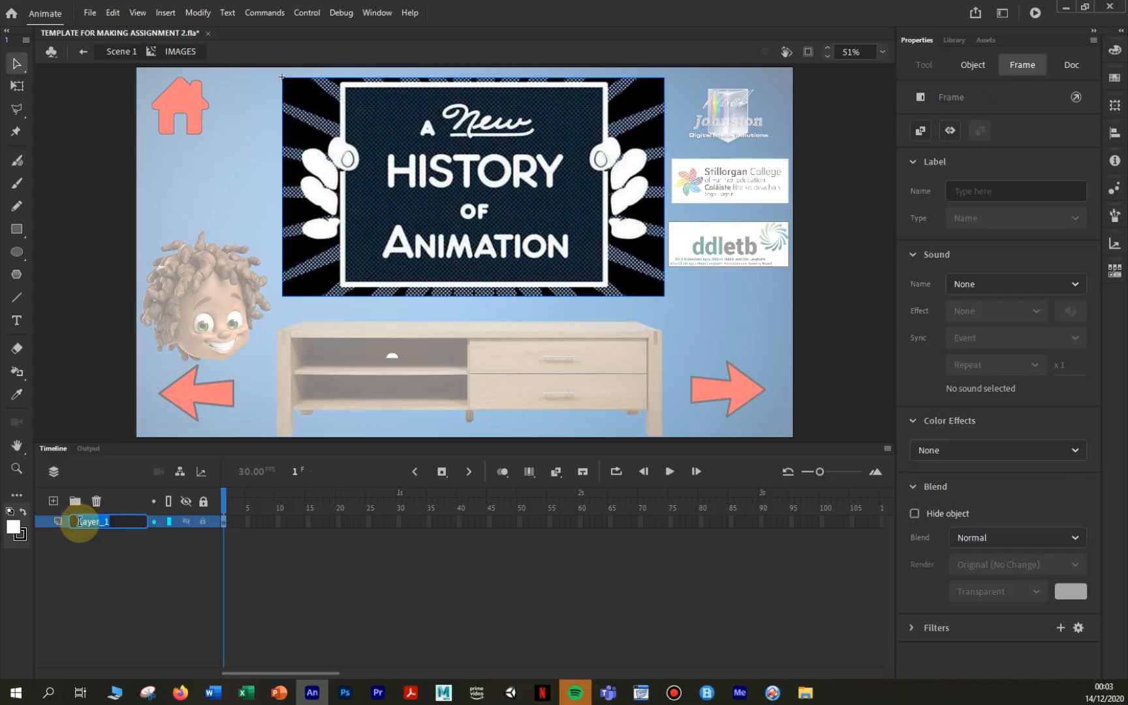
{"action": "type", "text": "HISTORY"}
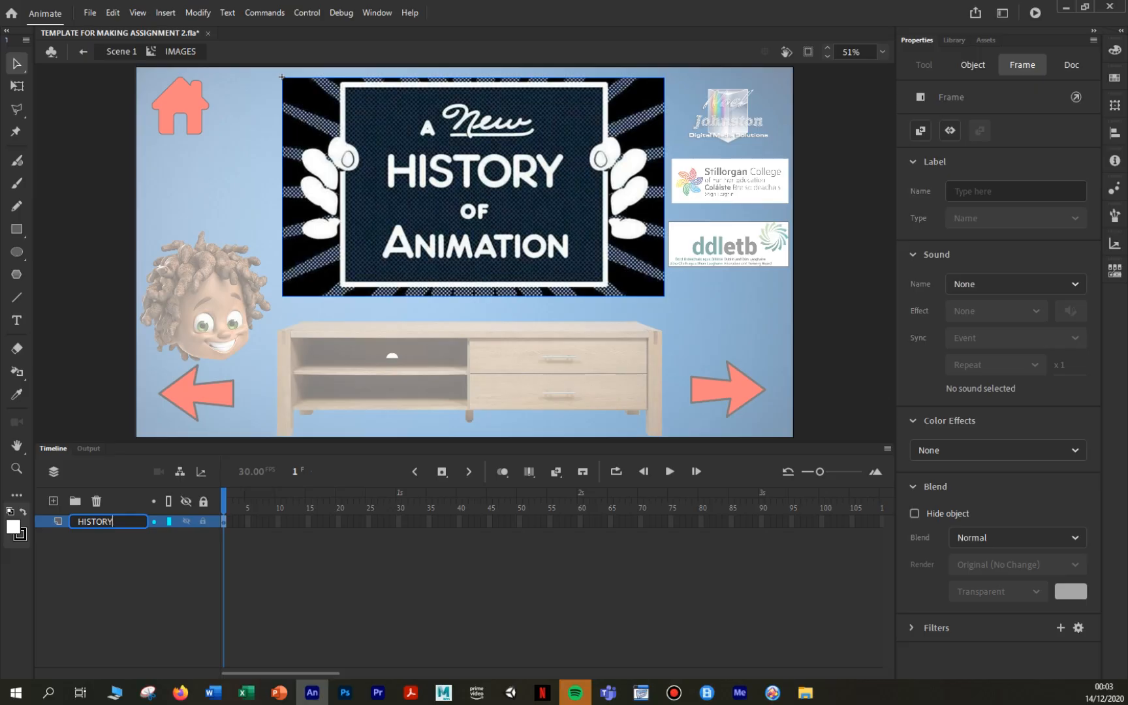
{"action": "left_click", "coordinate": [98, 568]}
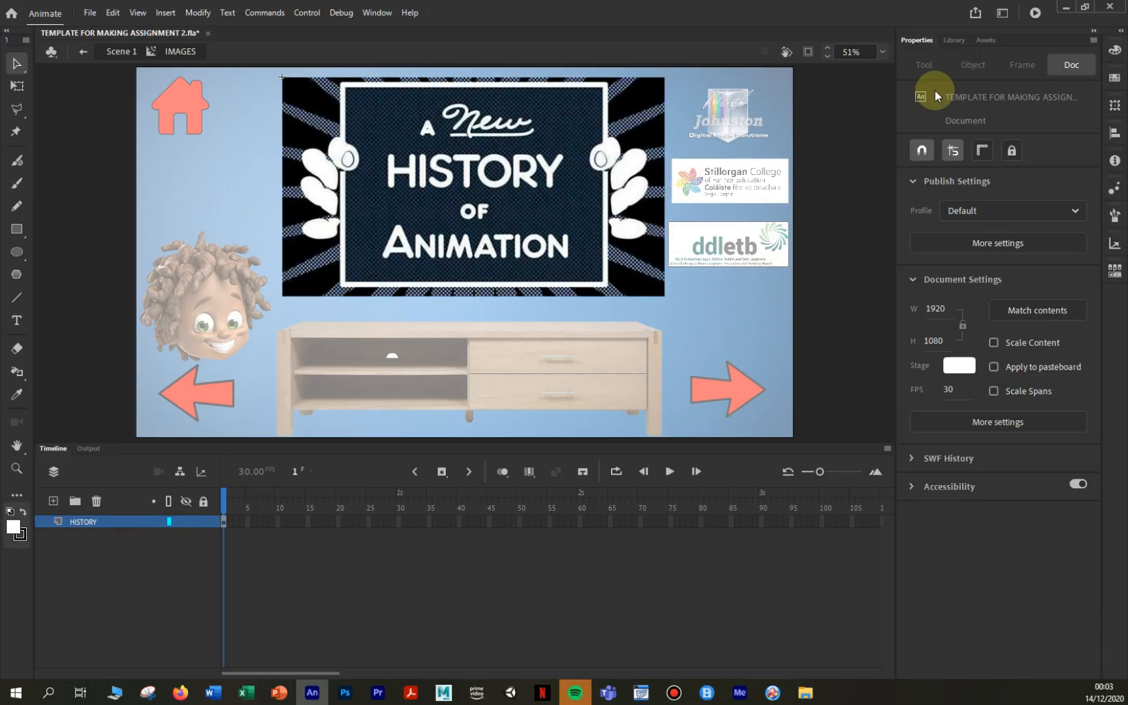
Expand the library's CONTENT folder and preview its images from 3D ANIMATION.jpg through ZOETROPE.jpg.
{"action": "left_click", "coordinate": [958, 40]}
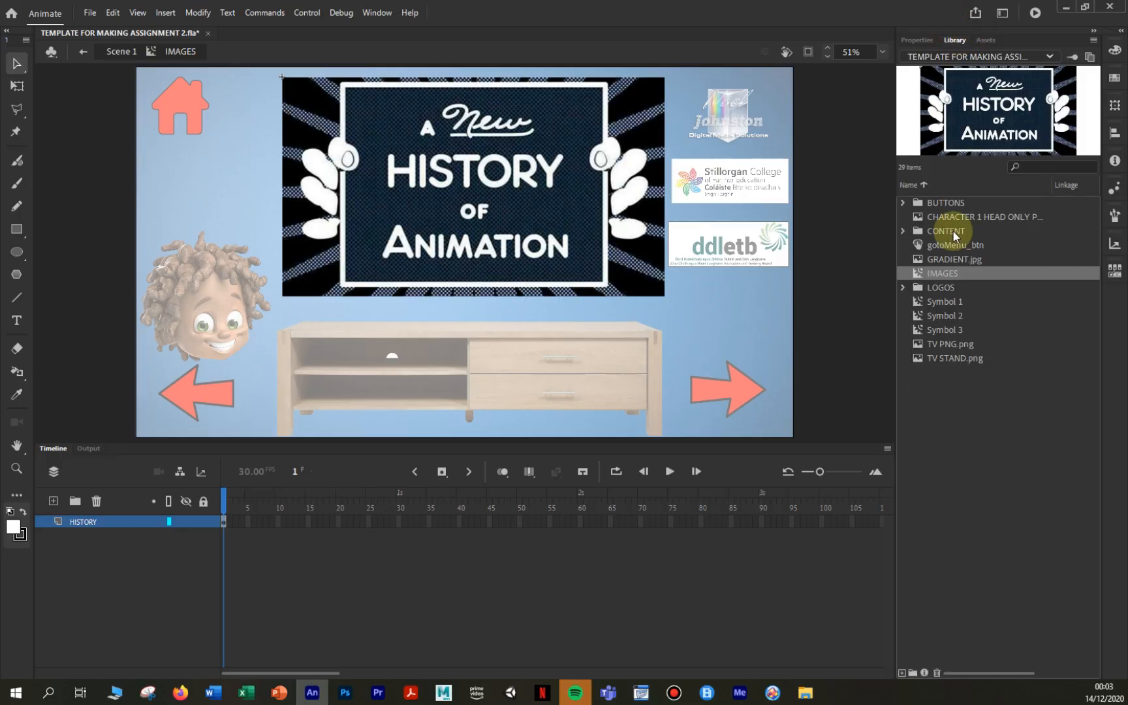
{"action": "left_click", "coordinate": [904, 231]}
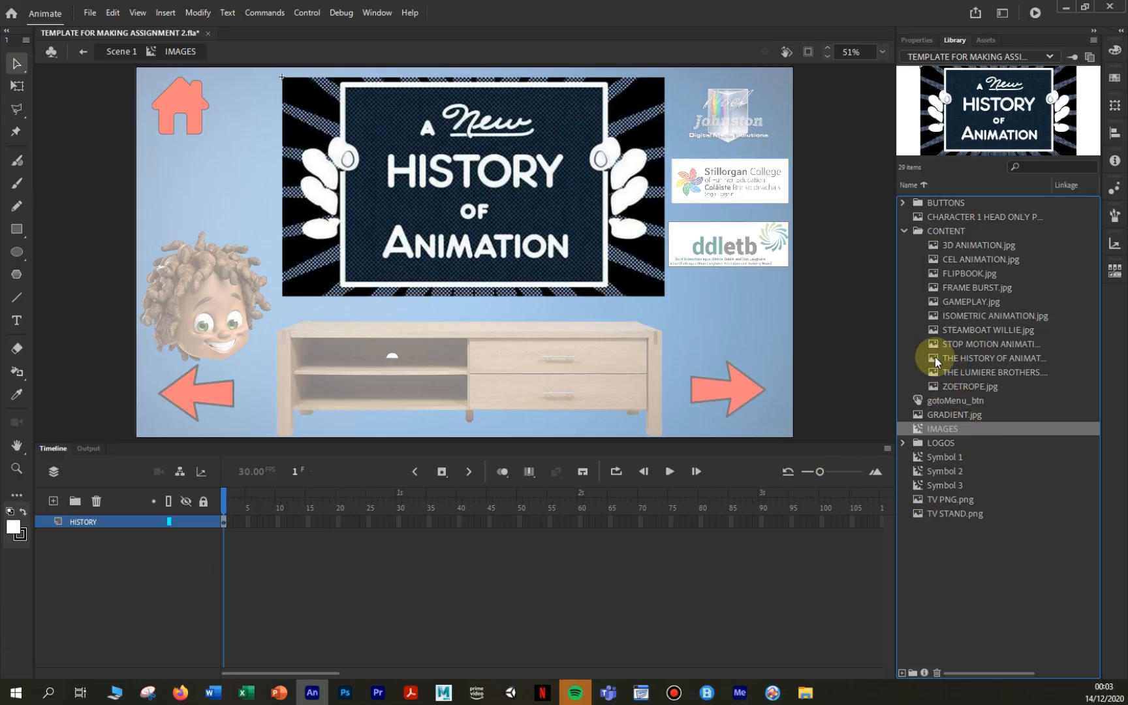
{"action": "left_click", "coordinate": [978, 357]}
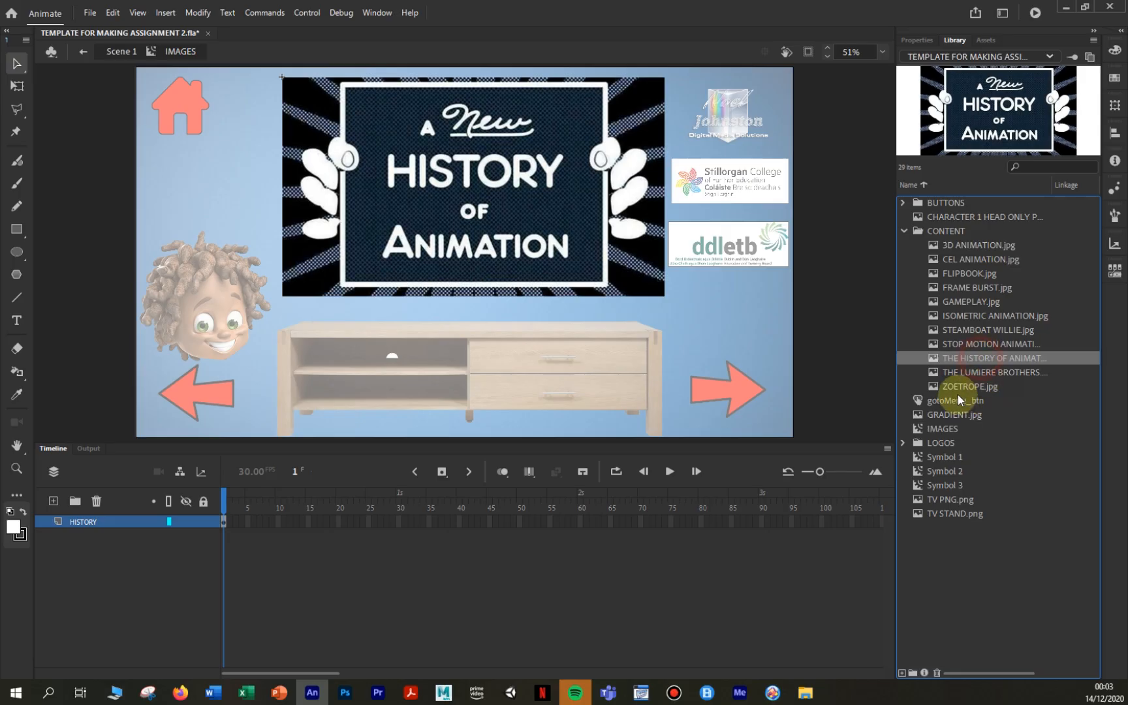
{"action": "left_click", "coordinate": [958, 246]}
{"action": "key", "text": "Down"}
{"action": "key", "text": "Down"}
{"action": "key", "text": "Down"}
{"action": "key", "text": "Down"}
{"action": "key", "text": "Down"}
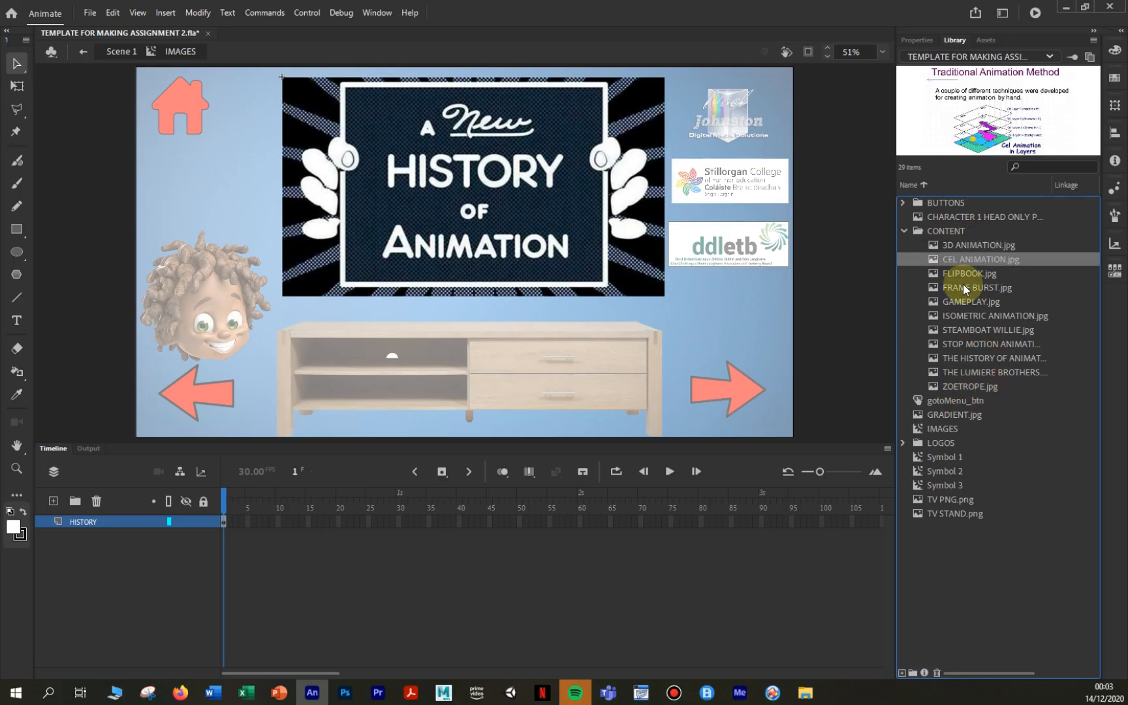
{"action": "key", "text": "Down"}
{"action": "key", "text": "Down"}
{"action": "key", "text": "Down"}
{"action": "key", "text": "Down"}
{"action": "key", "text": "Down"}
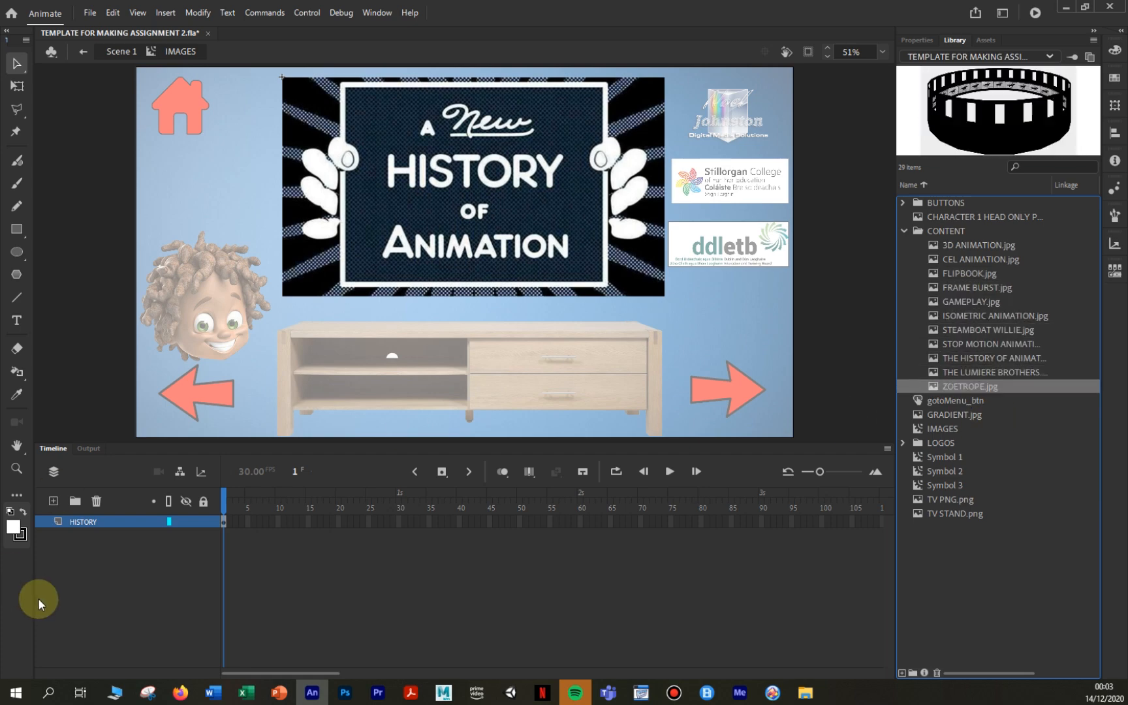
Add eleven new layers inside the IMAGES clip and move the HISTORY layer to the top of the stack.
{"action": "left_click", "coordinate": [54, 501]}
{"action": "double_click", "coordinate": [55, 501]}
{"action": "double_click", "coordinate": [55, 501]}
{"action": "left_click", "coordinate": [55, 502]}
{"action": "double_click", "coordinate": [54, 501]}
{"action": "double_click", "coordinate": [54, 501]}
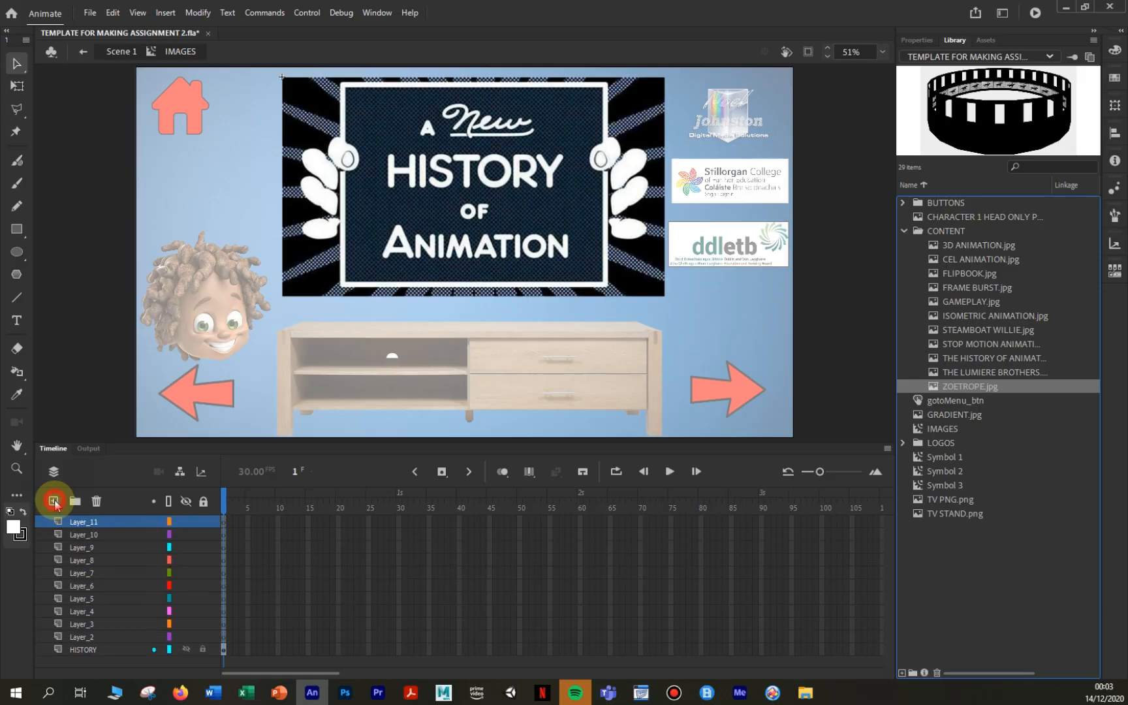
{"action": "left_click", "coordinate": [55, 501]}
{"action": "left_click_drag", "start_coordinate": [79, 663], "coordinate": [80, 519]}
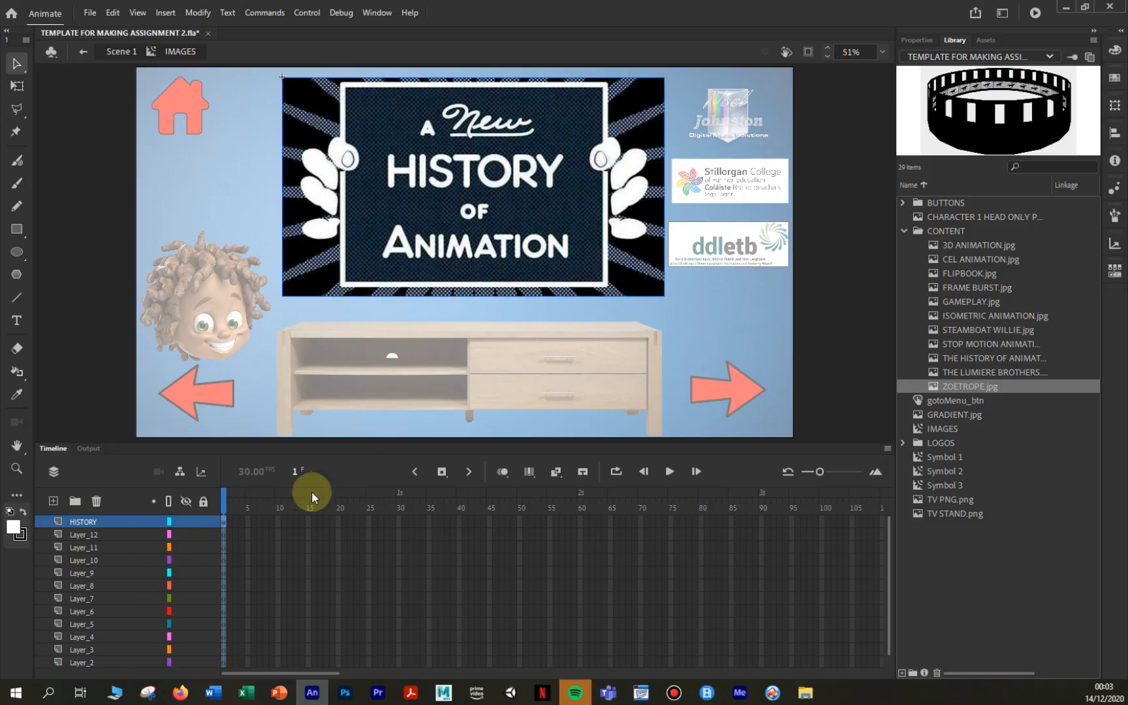
Rename Layer_12 to THREEDANIMATION and Layer_11 to CEL.
{"action": "double_click", "coordinate": [79, 534]}
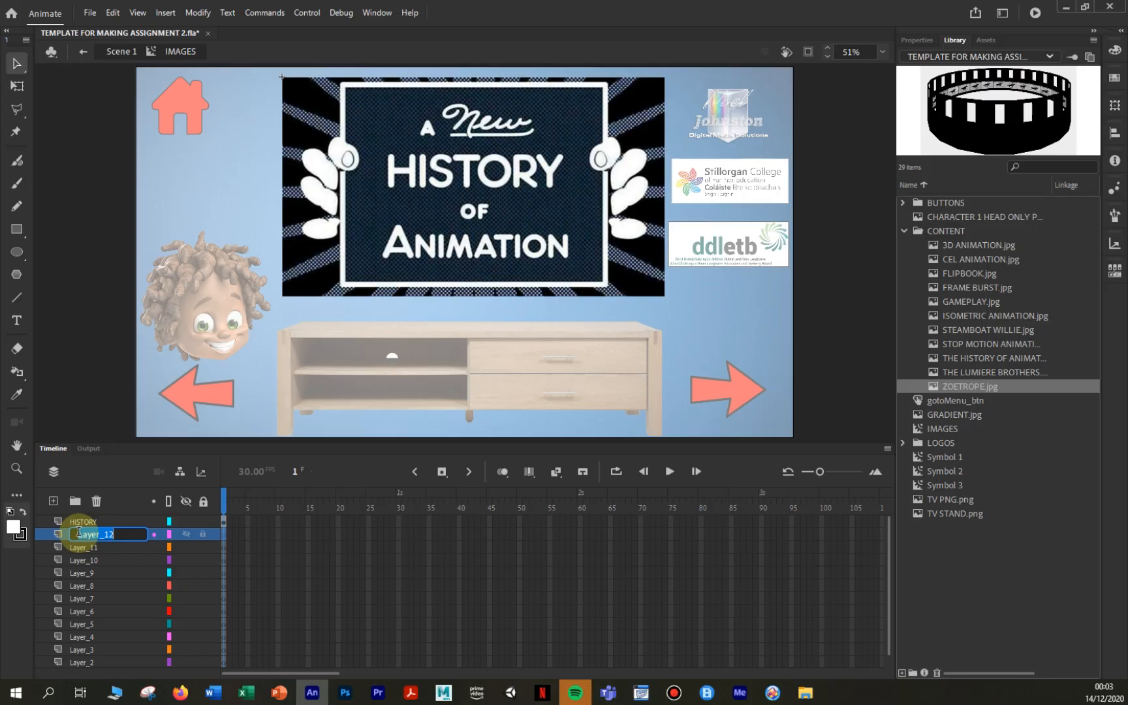
{"action": "type", "text": "THR"}
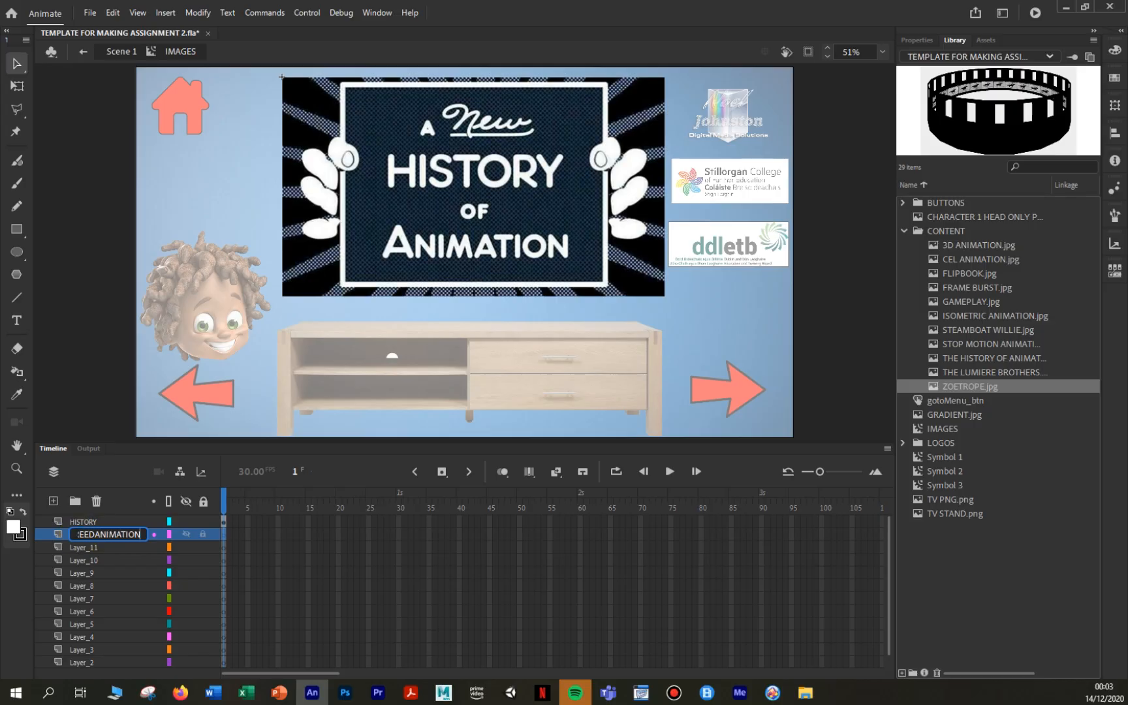
{"action": "type", "text": "EEDANIMATION"}
{"action": "left_click", "coordinate": [81, 548]}
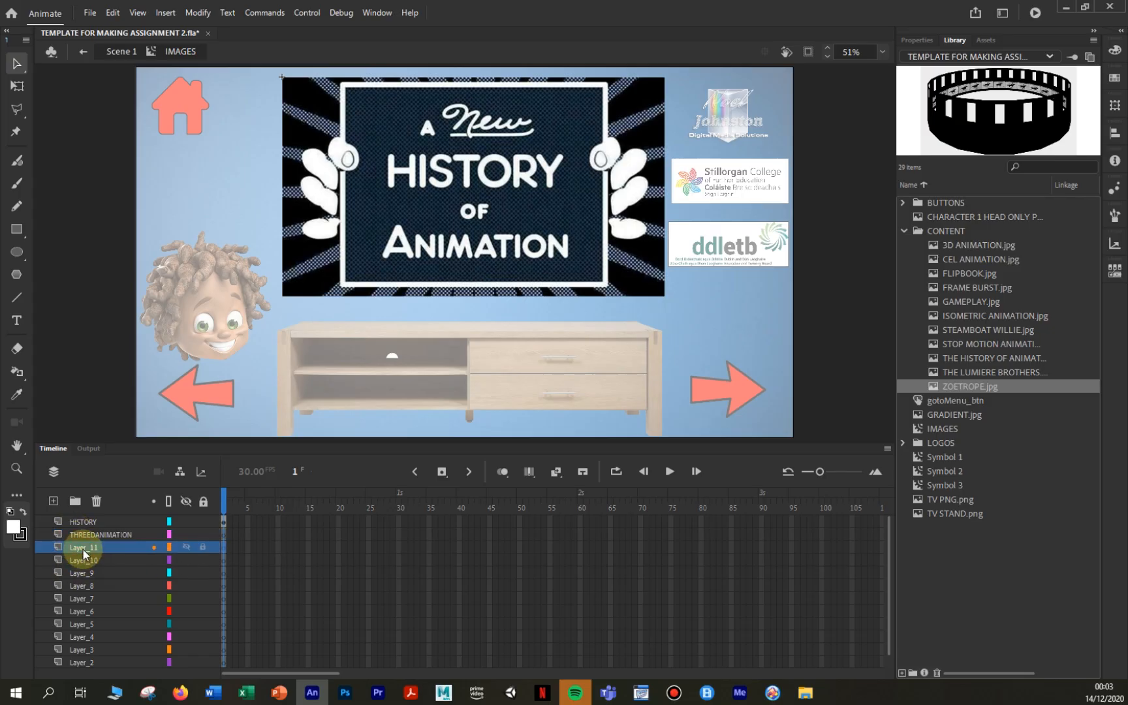
{"action": "double_click", "coordinate": [83, 549]}
{"action": "type", "text": "CEL"}
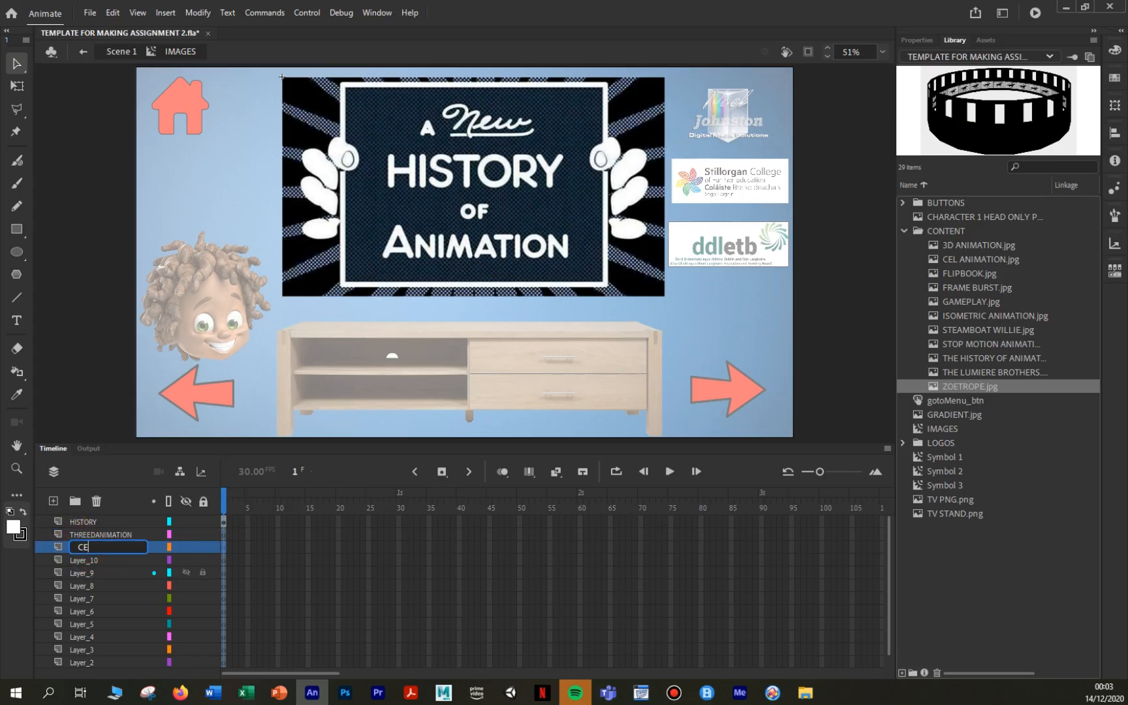
Rename Layer_10 to FLIPBOOK and Layer_9 to FRAMEBURST.
{"action": "left_click", "coordinate": [85, 559]}
{"action": "double_click", "coordinate": [85, 558]}
{"action": "type", "text": "FLIP"}
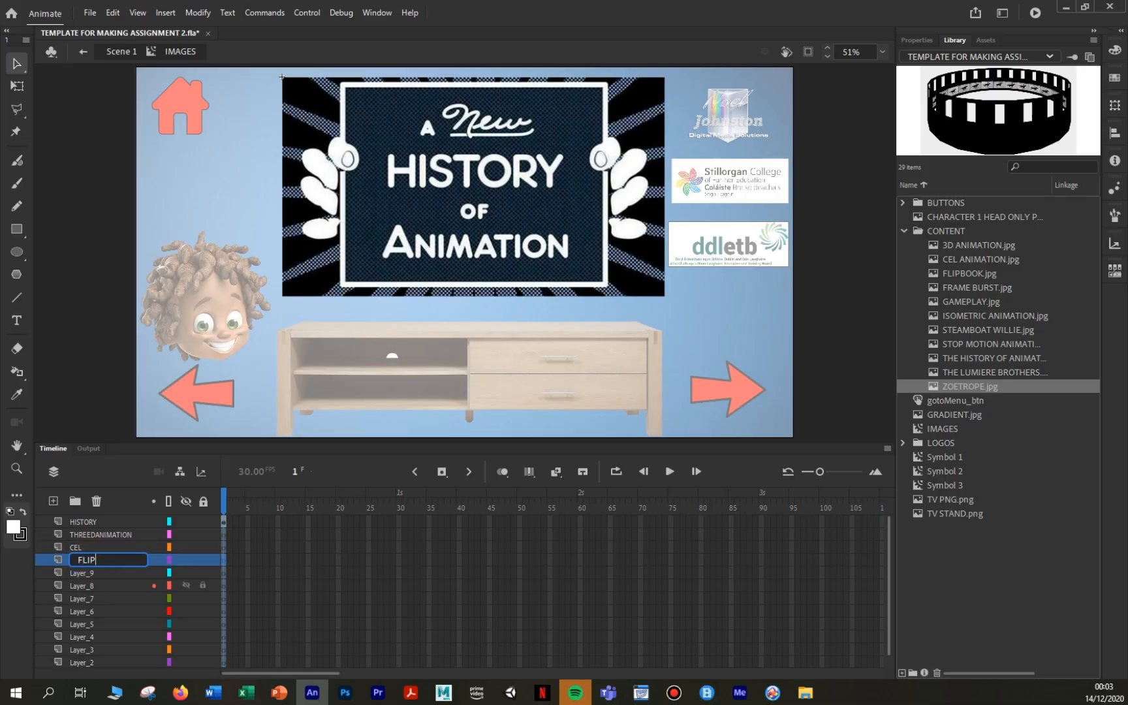
{"action": "type", "text": "BOOK"}
{"action": "left_click", "coordinate": [92, 572]}
{"action": "double_click", "coordinate": [88, 570]}
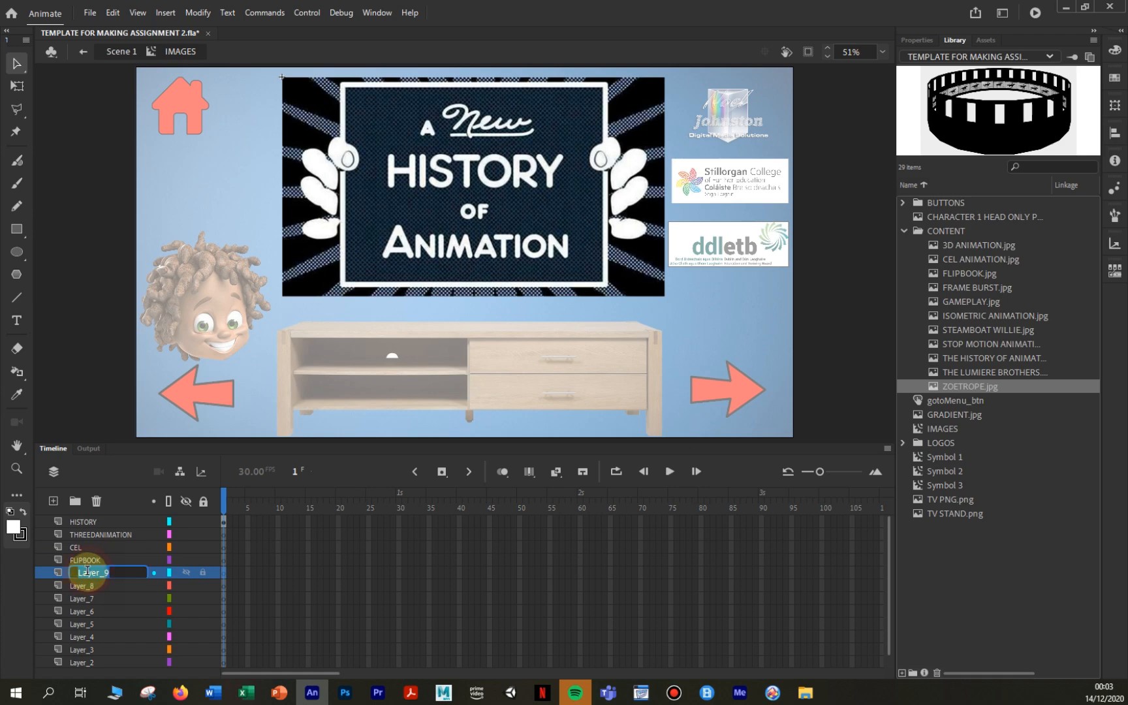
{"action": "type", "text": "FRTAMEBURS"}
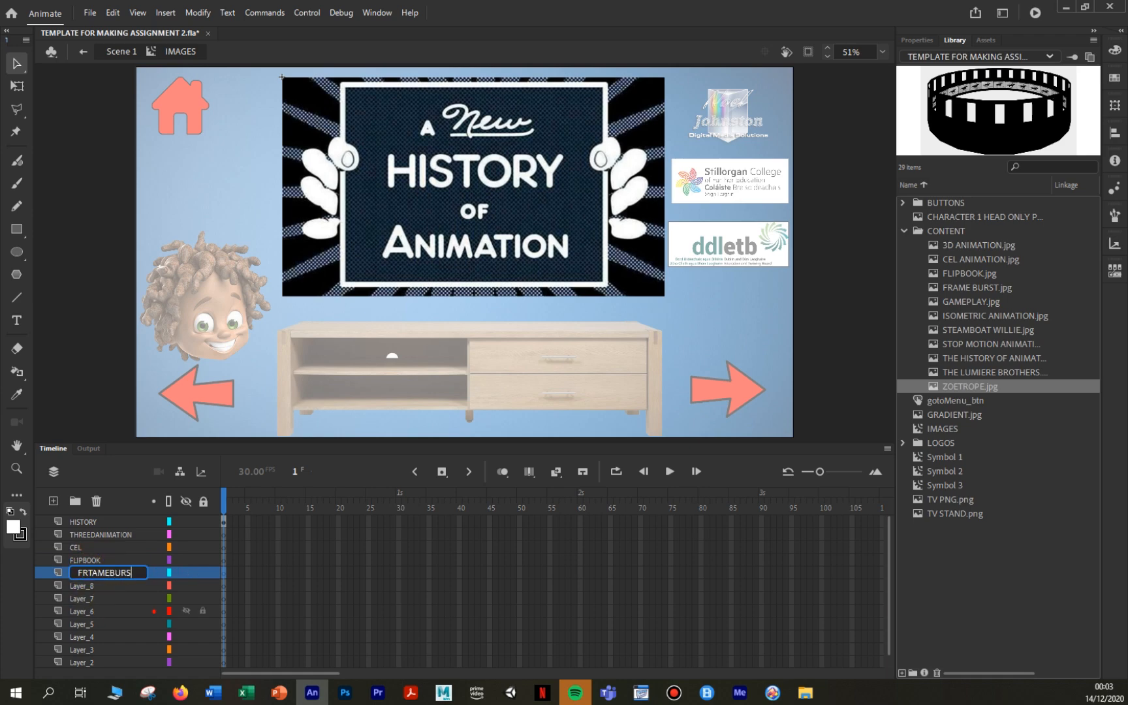
{"action": "type", "text": "T"}
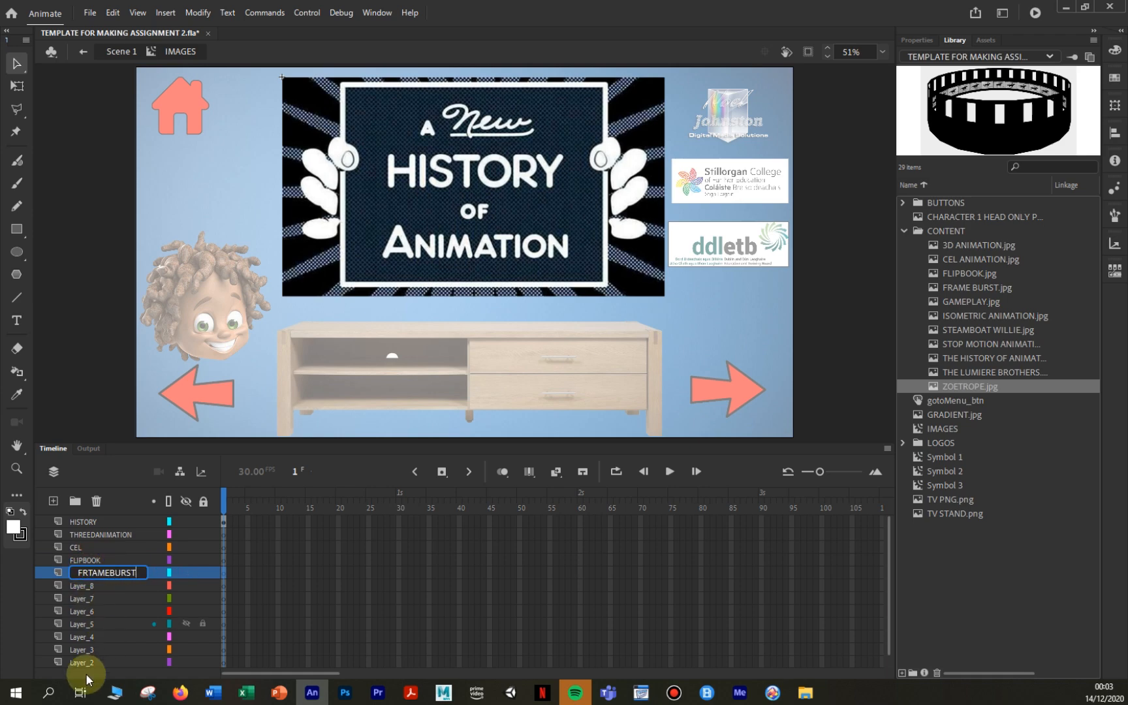
Rename Layer_8 to GAMEPLAY and Layer_7 to ISOMETRIC.
{"action": "left_click", "coordinate": [83, 586]}
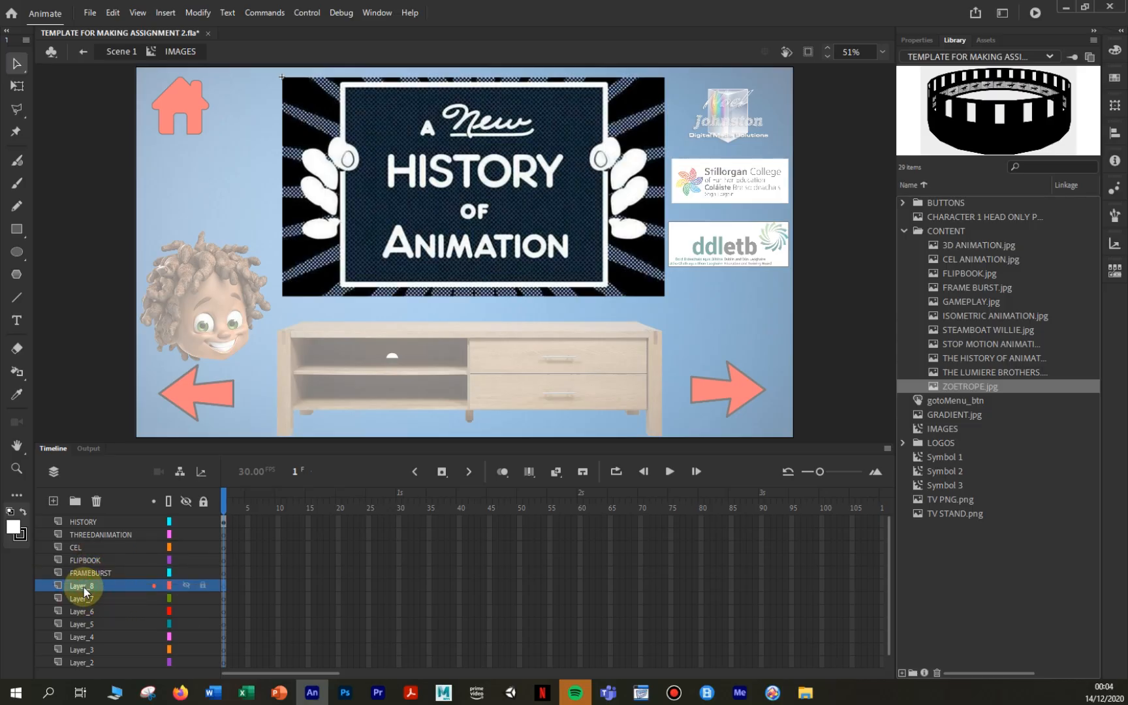
{"action": "double_click", "coordinate": [84, 587]}
{"action": "type", "text": "GAMEPLAY"}
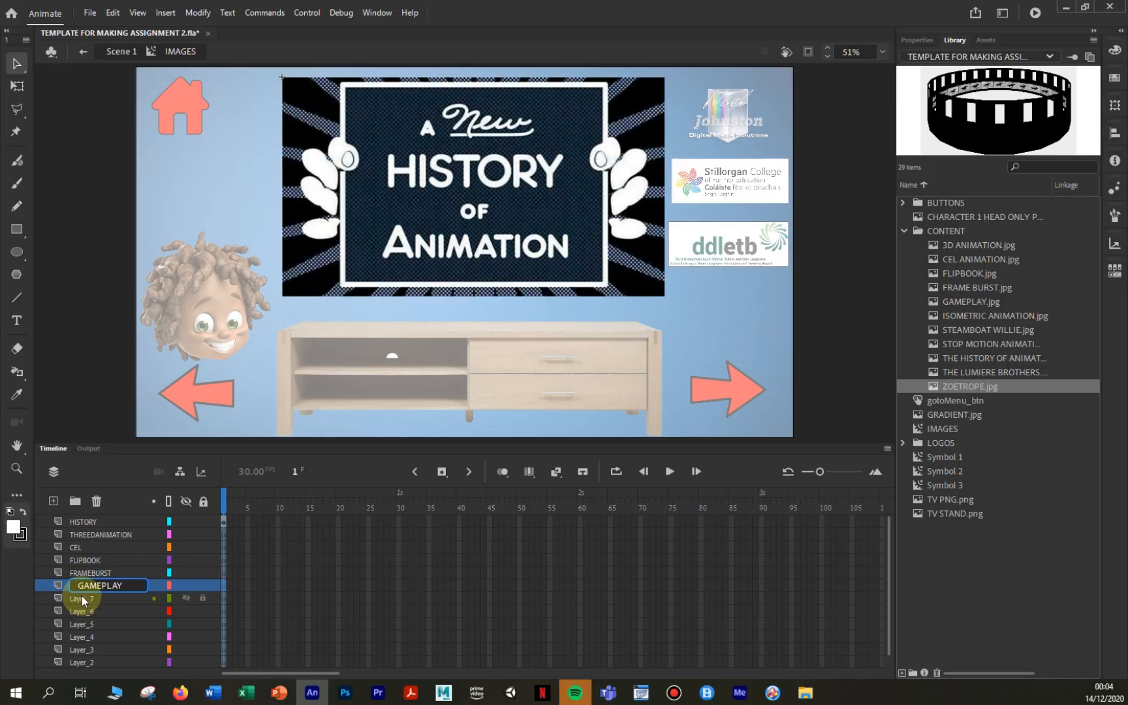
{"action": "double_click", "coordinate": [81, 596]}
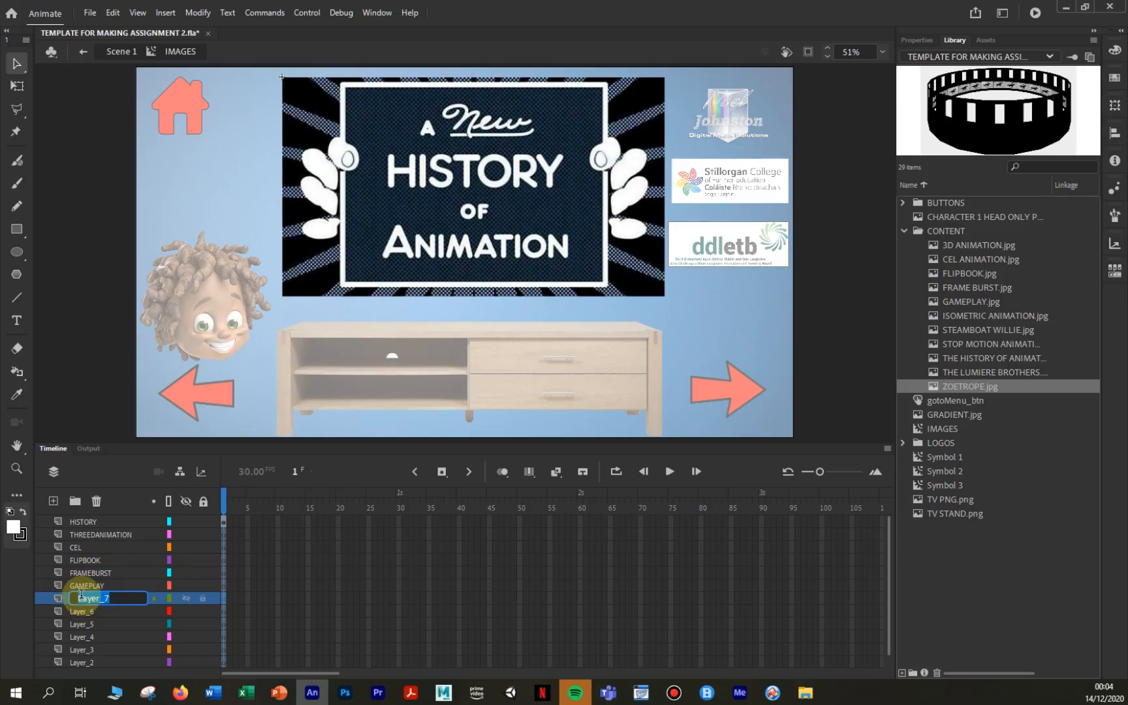
{"action": "type", "text": "ISOPETRIC"}
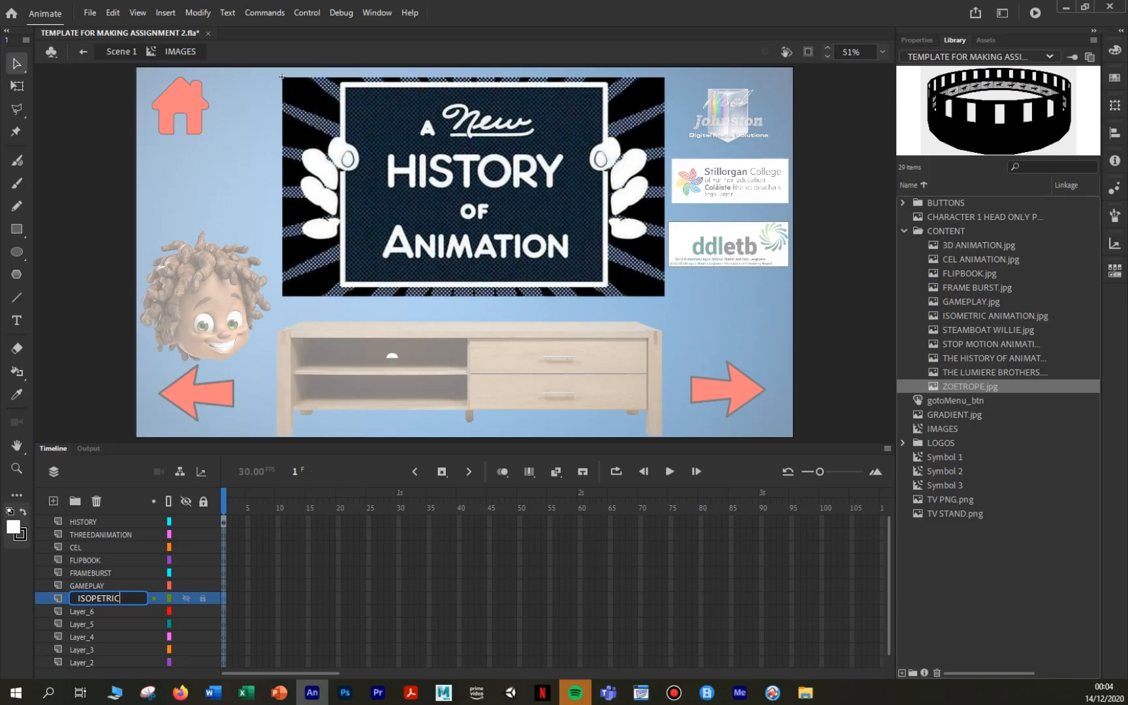
{"action": "left_click", "coordinate": [89, 596]}
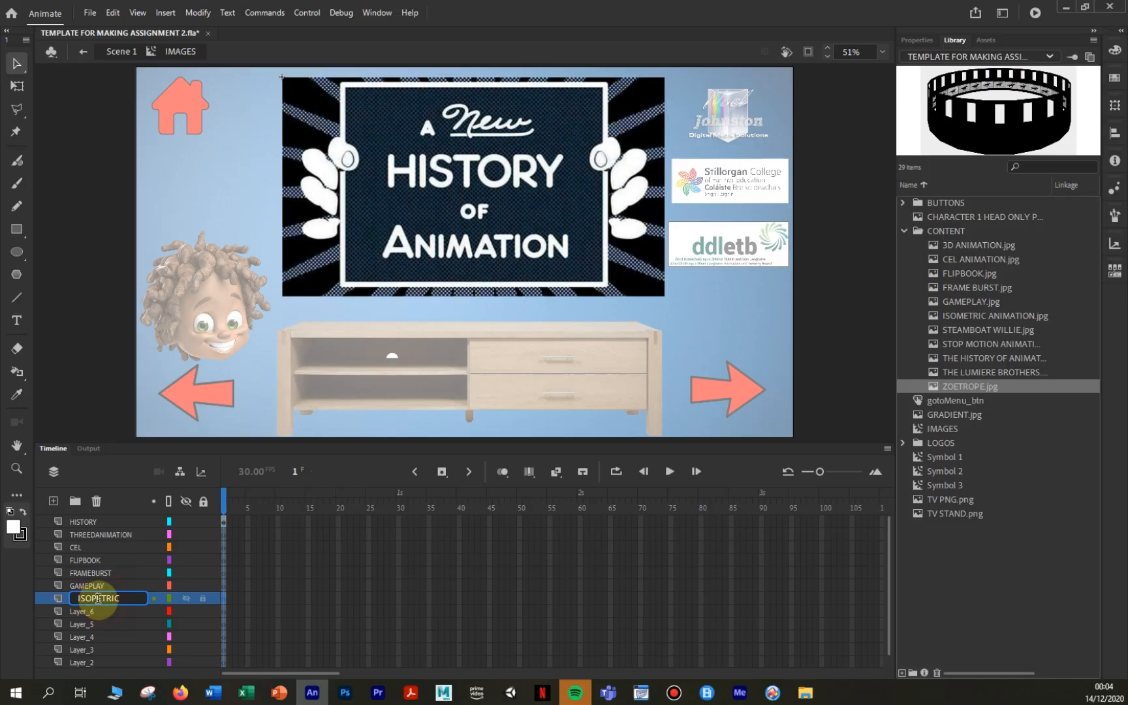
{"action": "key", "text": "BackSpace"}
{"action": "type", "text": "M"}
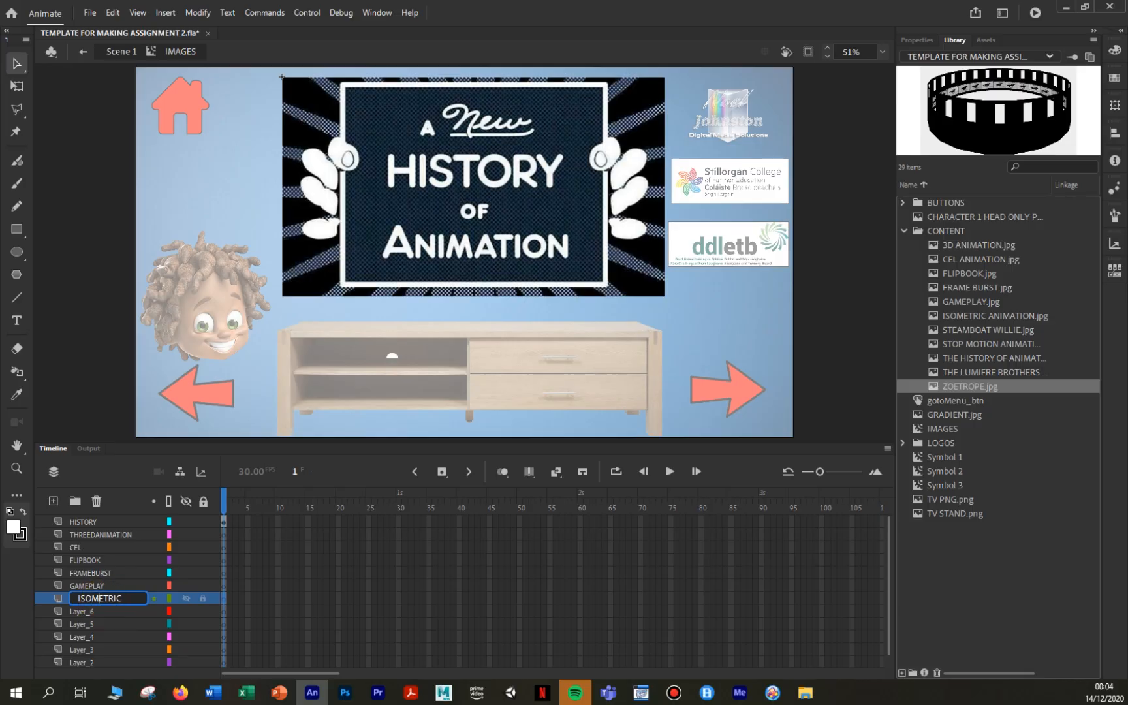
Rename Layer_6, Layer_5 and Layer_4 to STEAMBOAT, STOPMOTION and LUMIERE respectively.
{"action": "left_click", "coordinate": [89, 613]}
{"action": "double_click", "coordinate": [88, 612]}
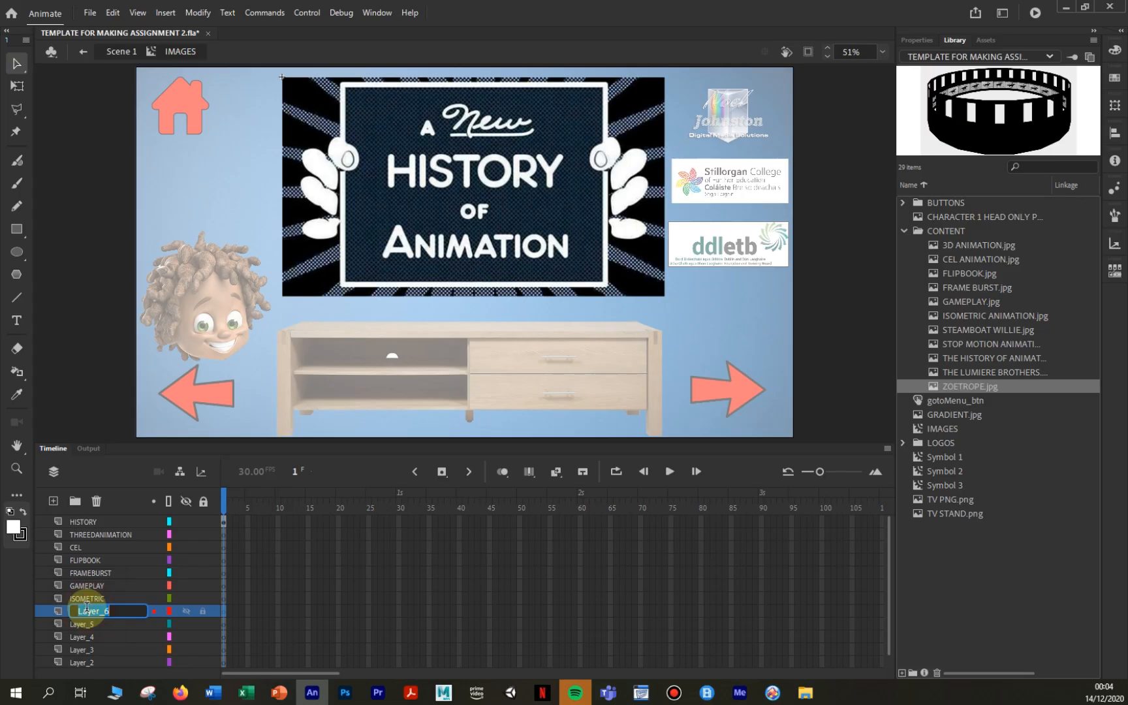
{"action": "type", "text": "STEAMBOAT"}
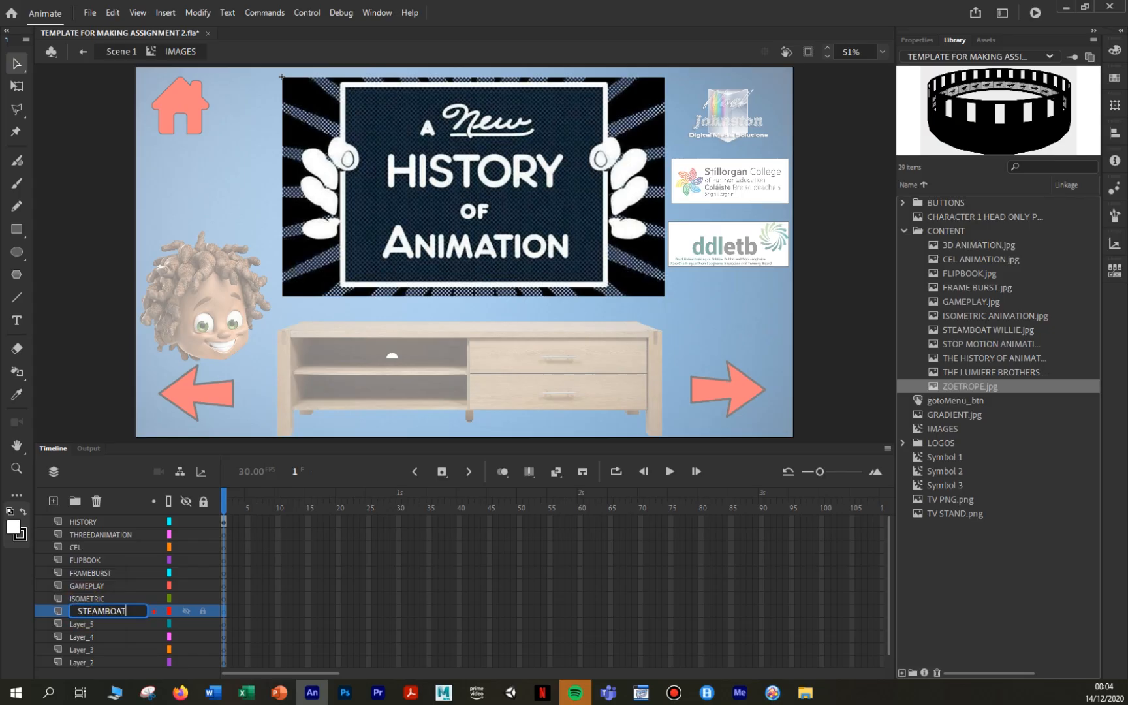
{"action": "left_click", "coordinate": [89, 626]}
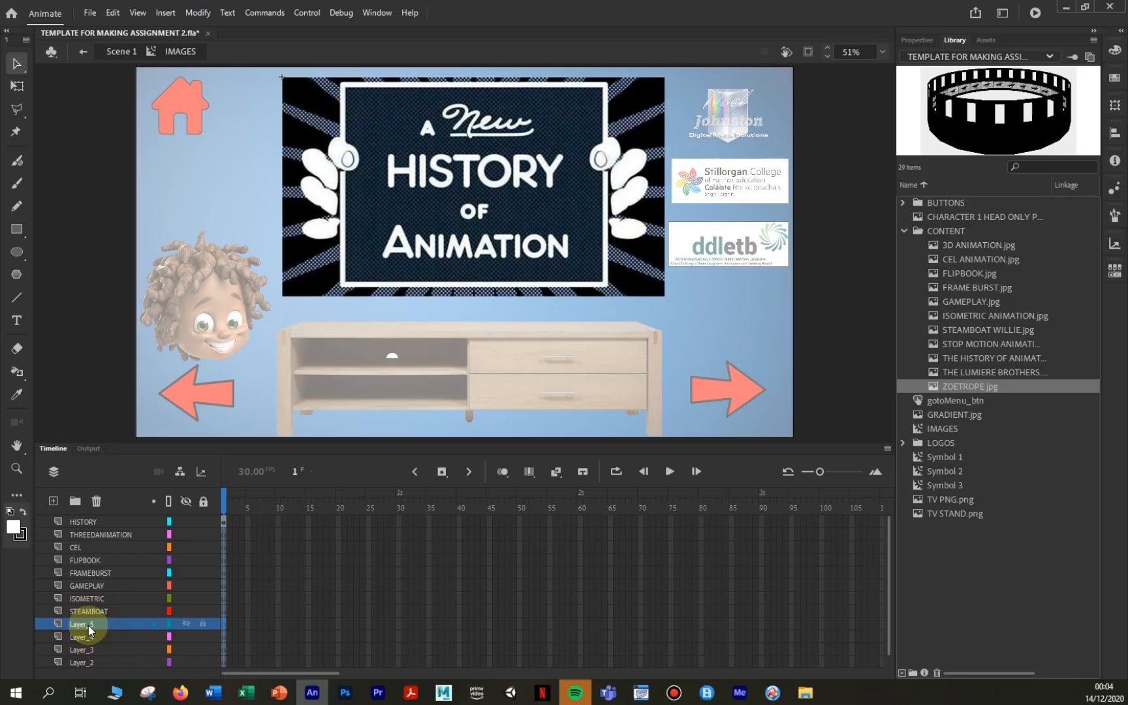
{"action": "double_click", "coordinate": [88, 626]}
{"action": "type", "text": "STOPMOTION"}
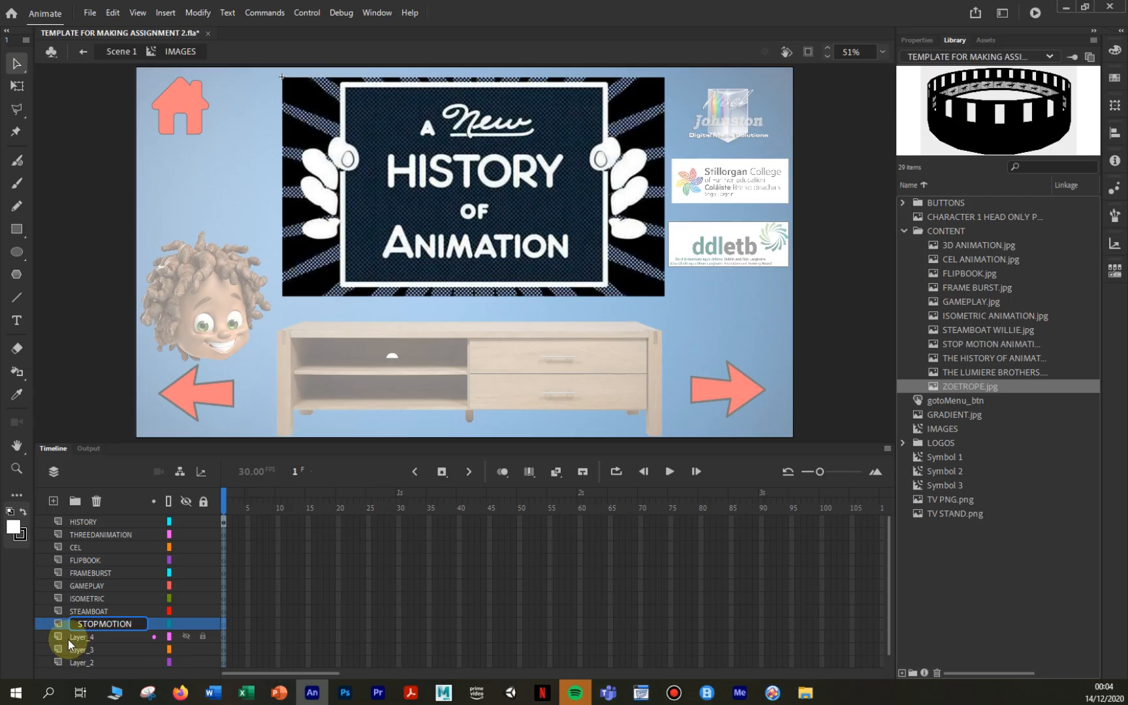
{"action": "left_click", "coordinate": [76, 638]}
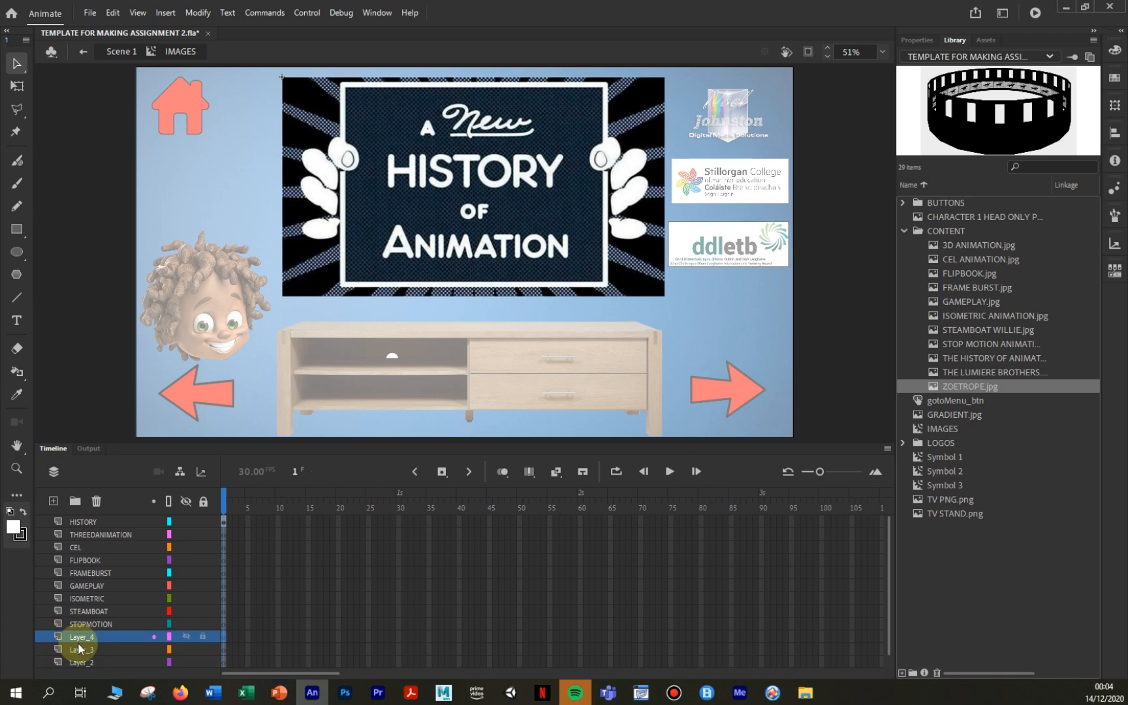
{"action": "double_click", "coordinate": [77, 636]}
{"action": "type", "text": "LUMIERE"}
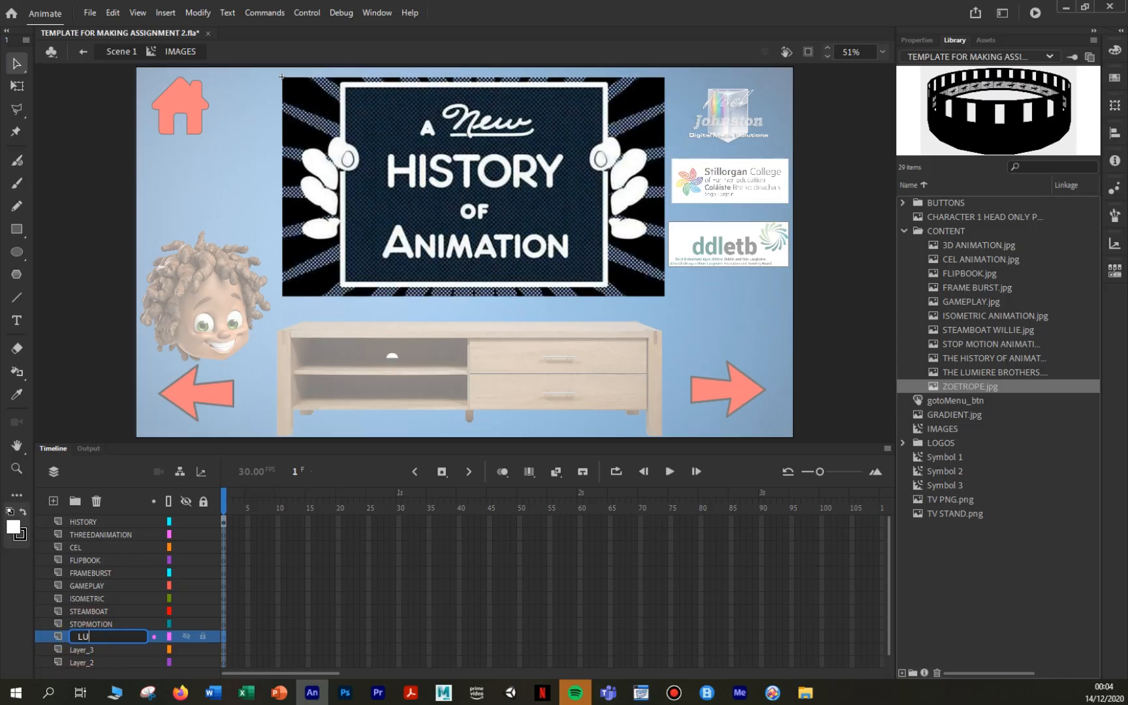
Rename Layer_3 to ZOETROPE and delete the surplus Layer_2.
{"action": "double_click", "coordinate": [82, 650]}
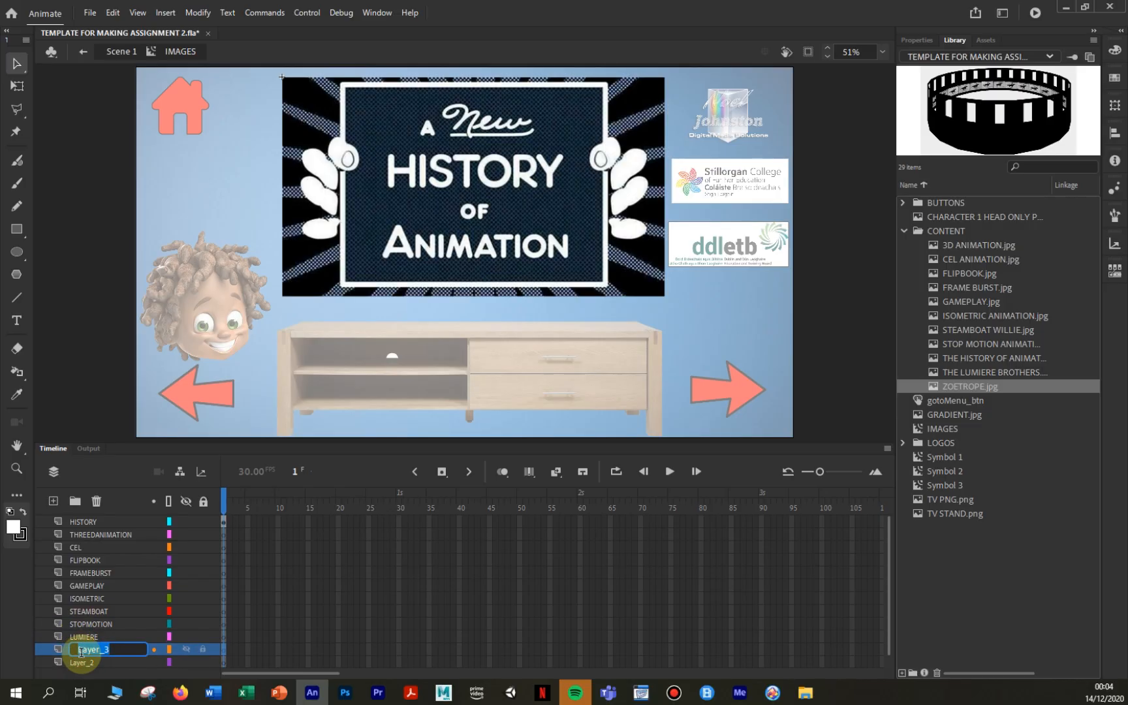
{"action": "type", "text": "ZO"}
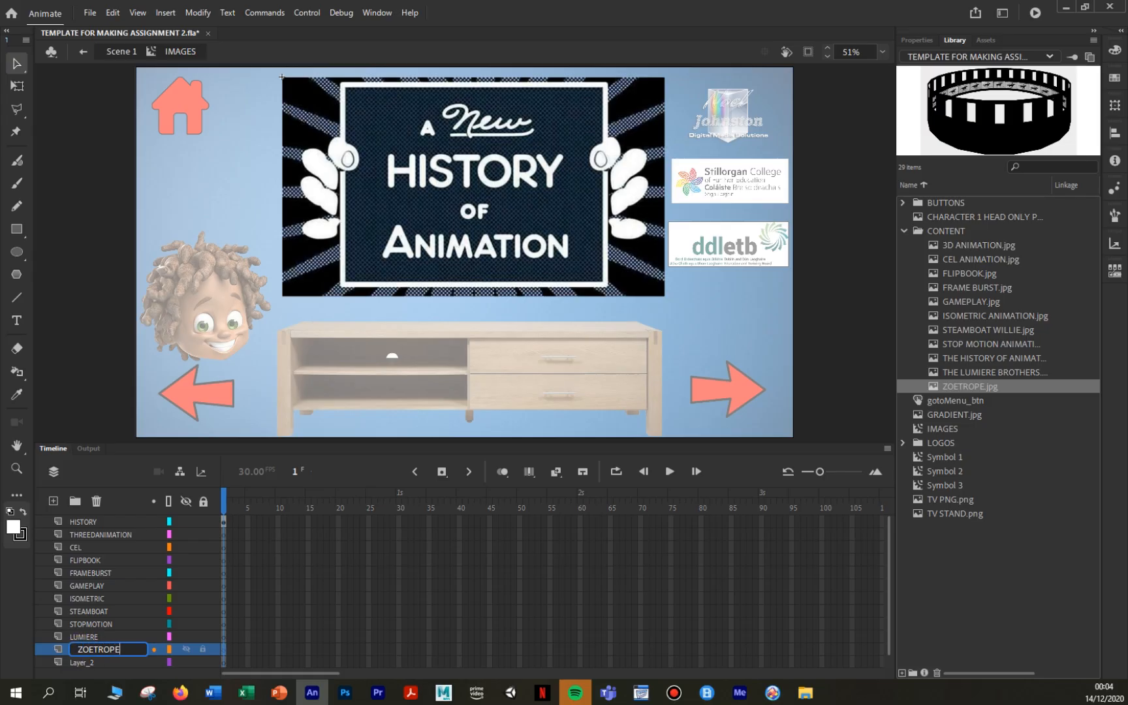
{"action": "type", "text": "ETROPE"}
{"action": "key", "text": "Return"}
{"action": "right_click", "coordinate": [75, 659]}
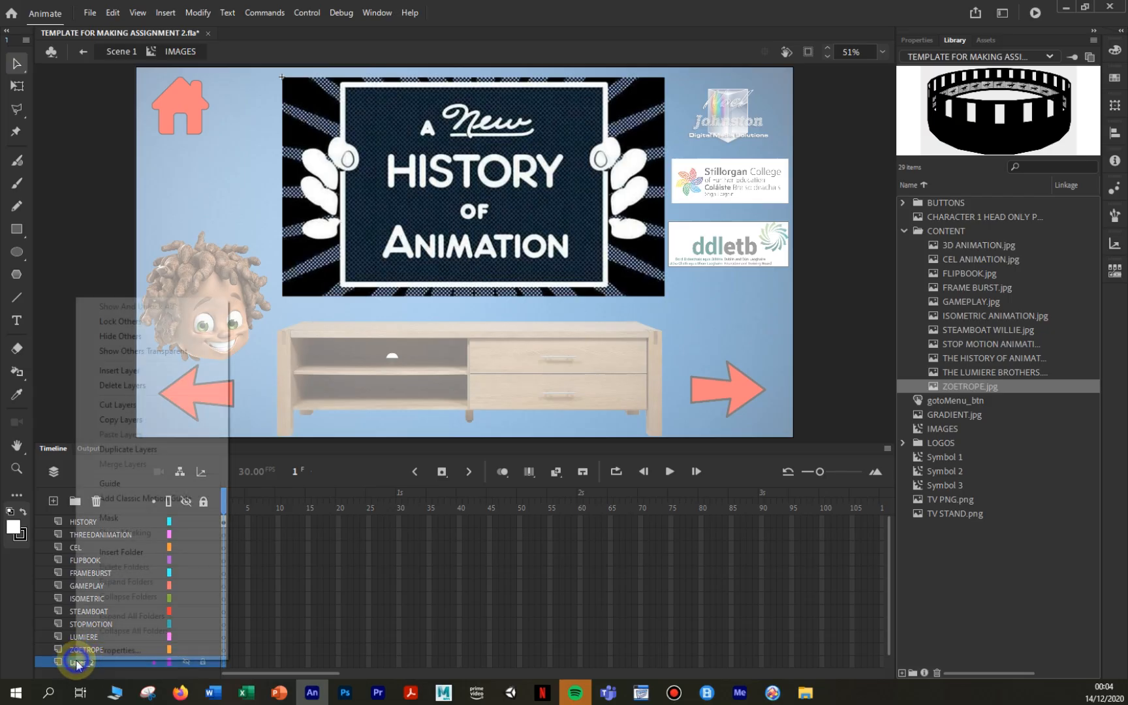
{"action": "left_click", "coordinate": [131, 385]}
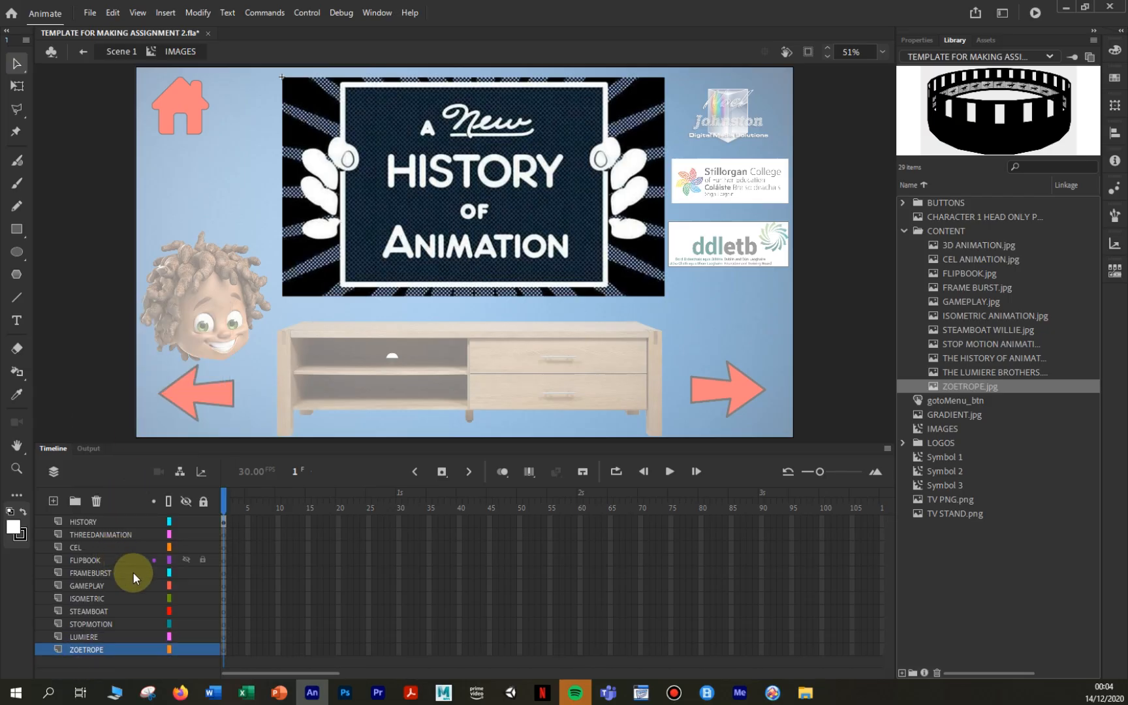
Place 3D ANIMATION.jpg on the THREEDANIMATION layer and CEL ANIMATION.jpg on the CEL layer, both aligned exactly behind the title image.
{"action": "left_click", "coordinate": [106, 535]}
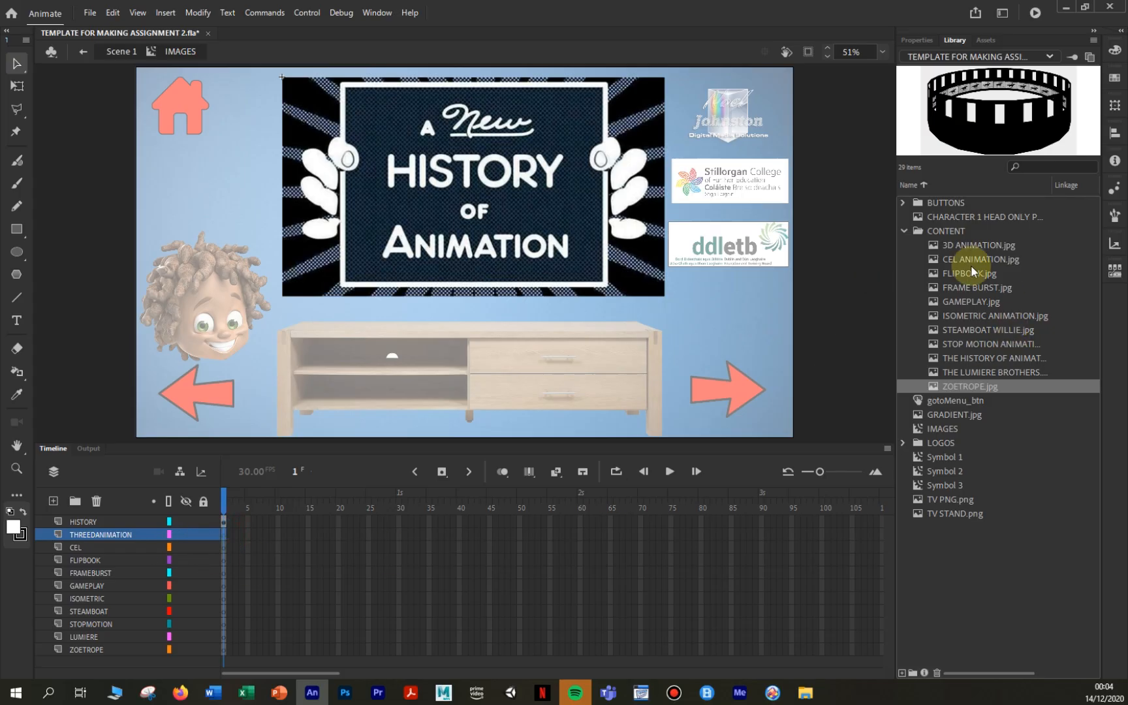
{"action": "left_click_drag", "start_coordinate": [974, 246], "coordinate": [806, 271]}
{"action": "left_click_drag", "start_coordinate": [673, 285], "coordinate": [673, 285]}
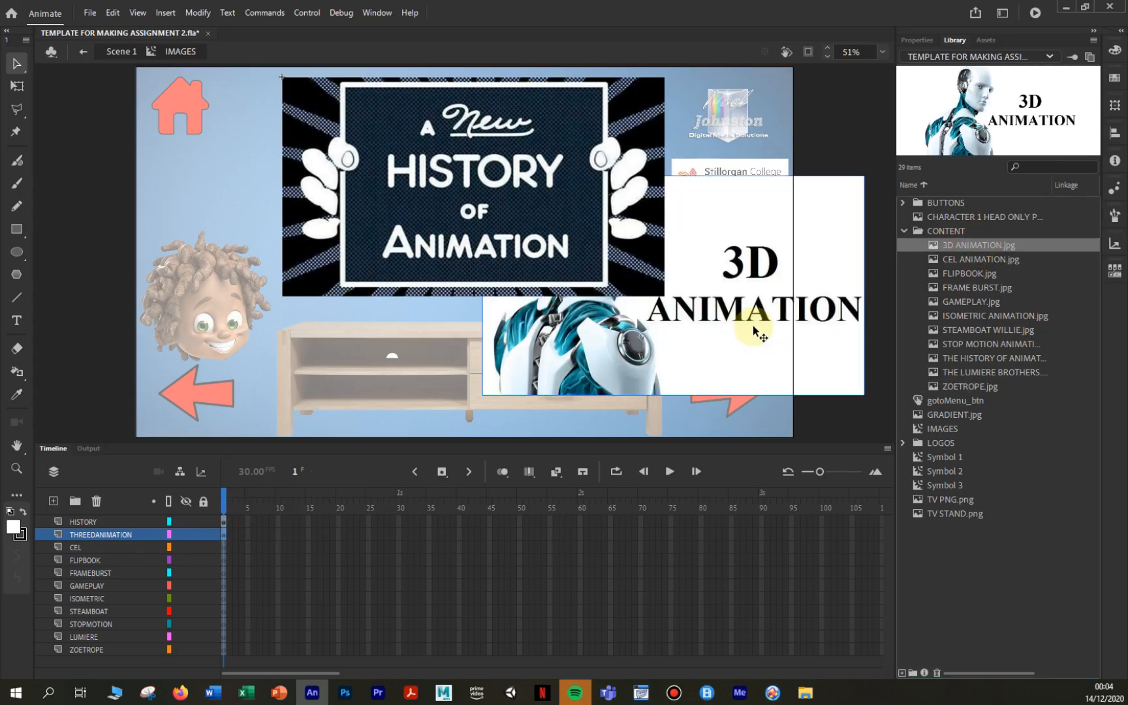
{"action": "left_click_drag", "start_coordinate": [811, 347], "coordinate": [639, 252]}
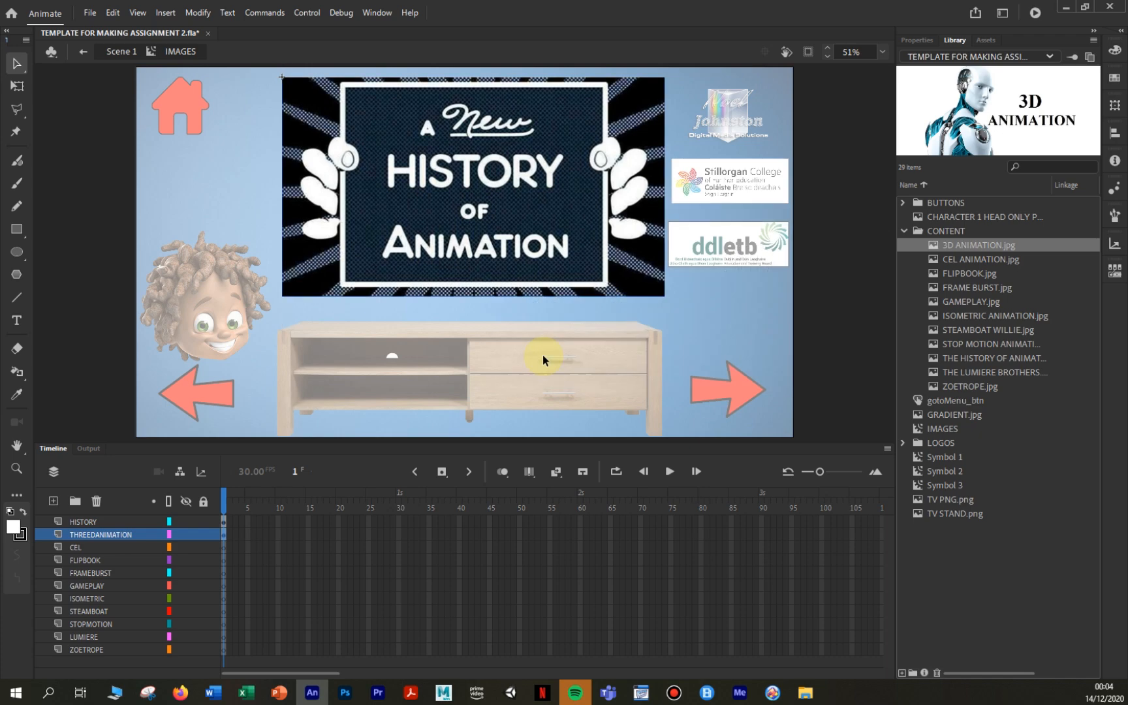
{"action": "left_click", "coordinate": [223, 548]}
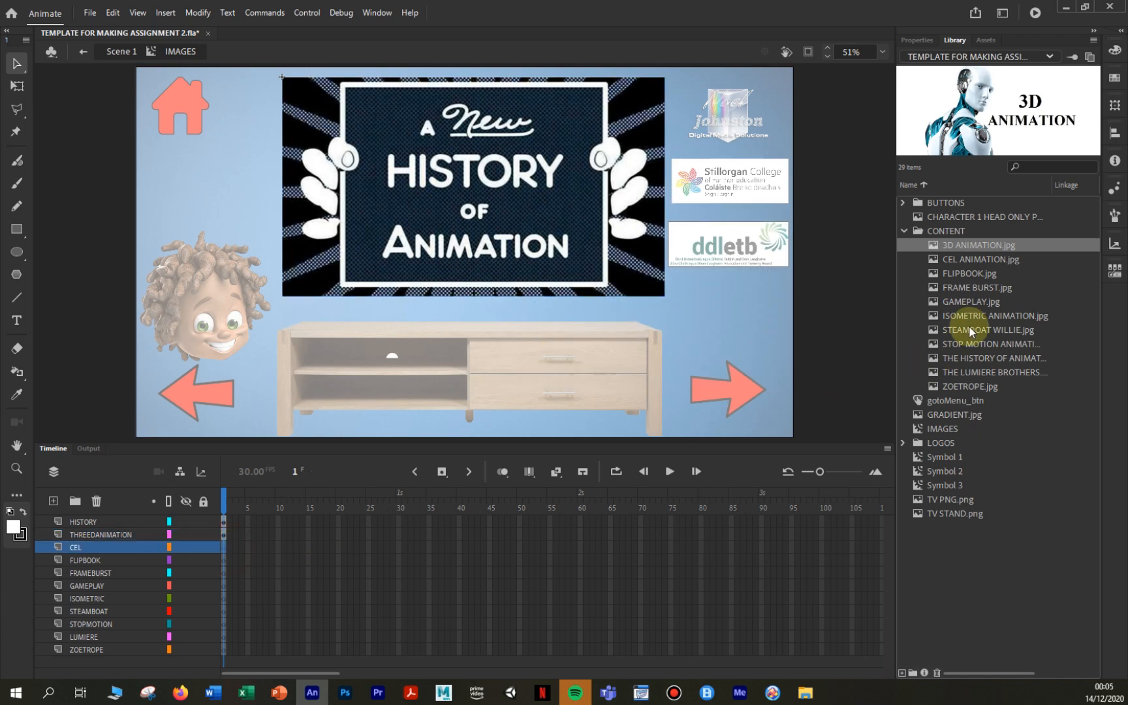
{"action": "left_click", "coordinate": [974, 259]}
{"action": "left_click_drag", "start_coordinate": [720, 288], "coordinate": [590, 256]}
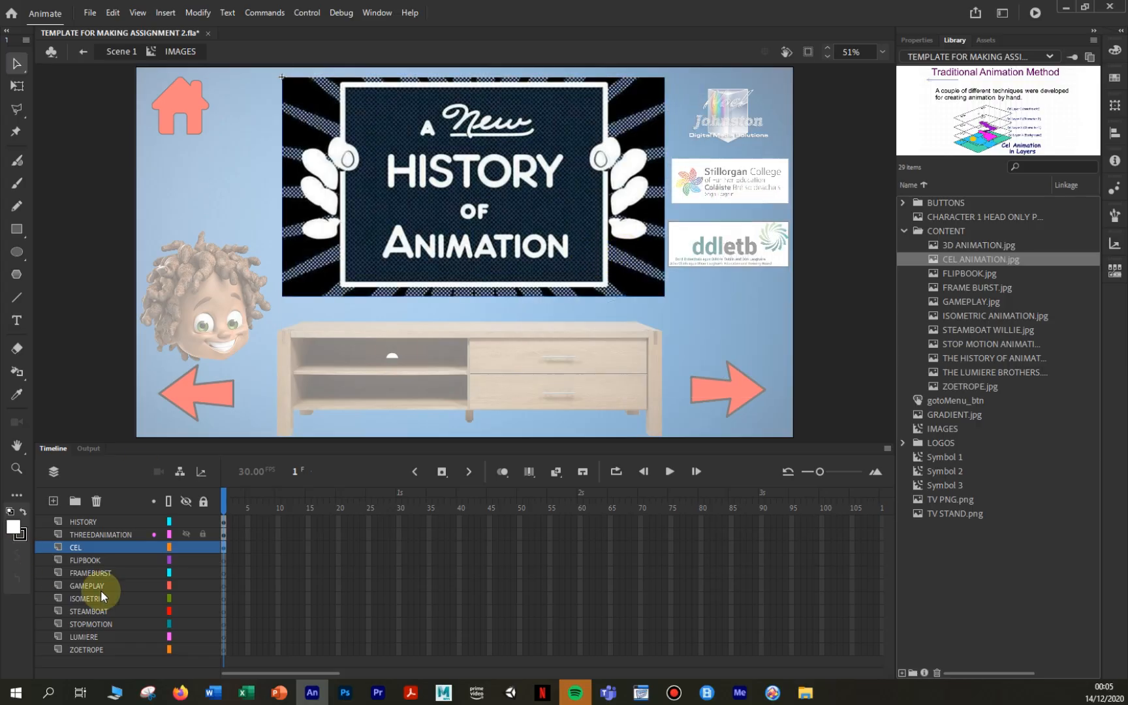
Place FLIPBOOK.jpg on the FLIPBOOK layer and FRAME BURST.jpg on the FRAMEBURST layer, both aligned exactly behind the title image.
{"action": "left_click", "coordinate": [222, 560]}
{"action": "left_click", "coordinate": [960, 273]}
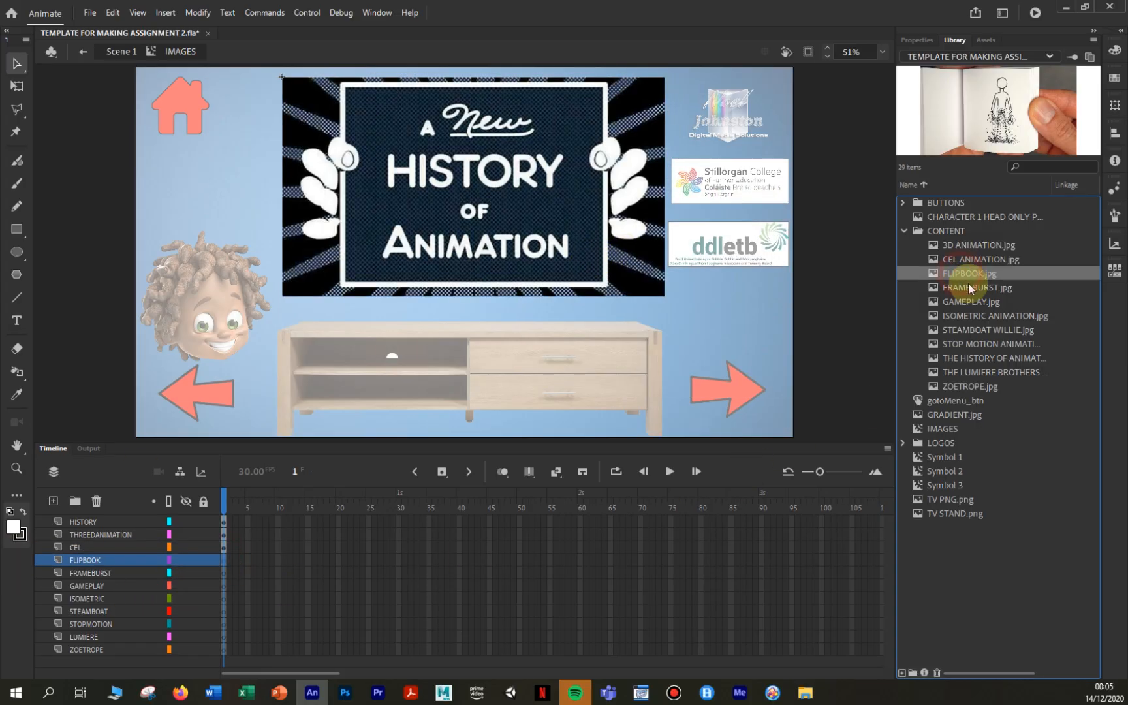
{"action": "left_click_drag", "start_coordinate": [868, 273], "coordinate": [766, 289]}
{"action": "left_click_drag", "start_coordinate": [866, 363], "coordinate": [511, 282]}
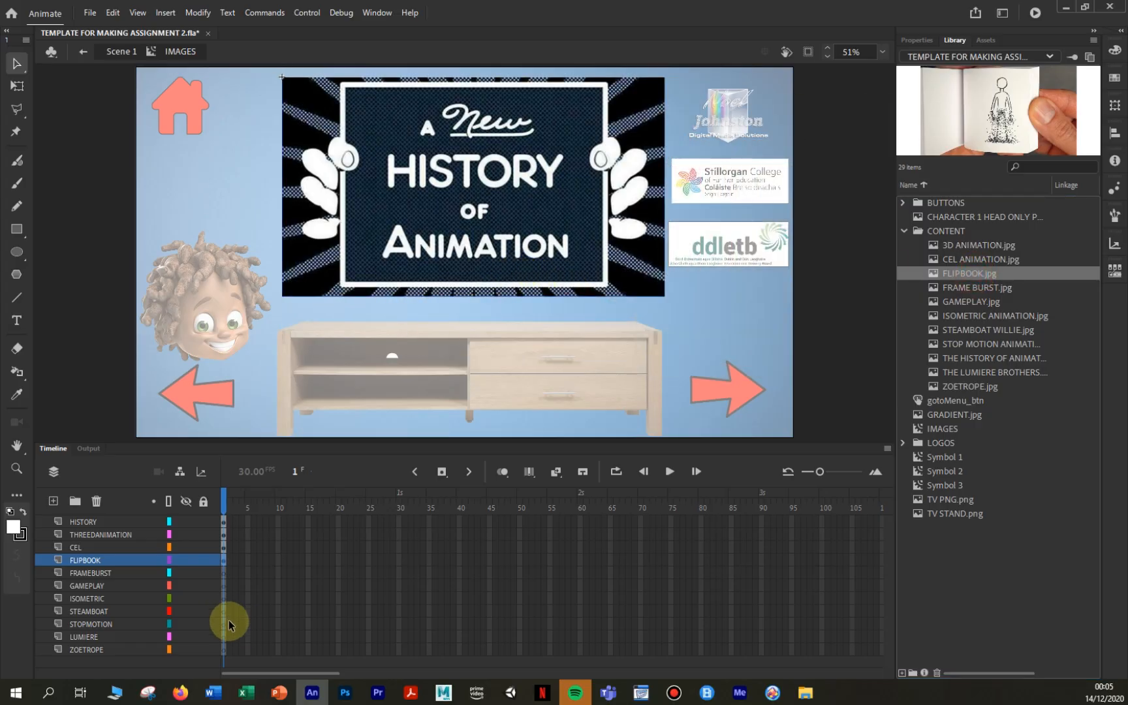
{"action": "left_click", "coordinate": [223, 574]}
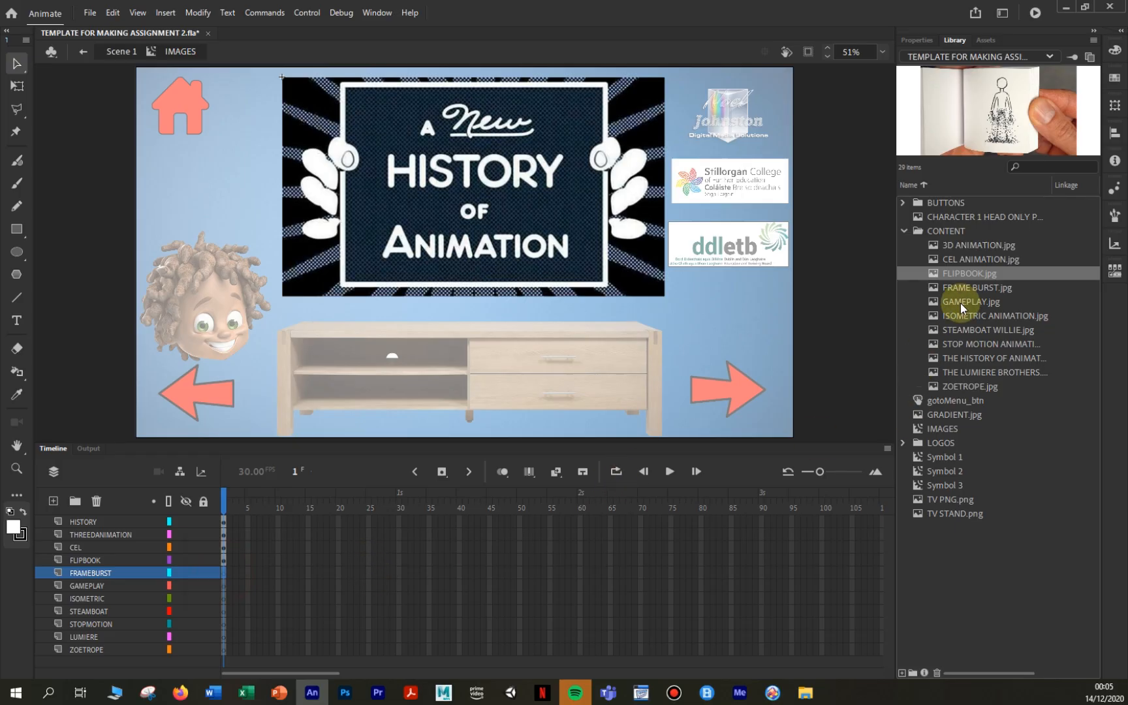
{"action": "left_click_drag", "start_coordinate": [968, 291], "coordinate": [639, 264]}
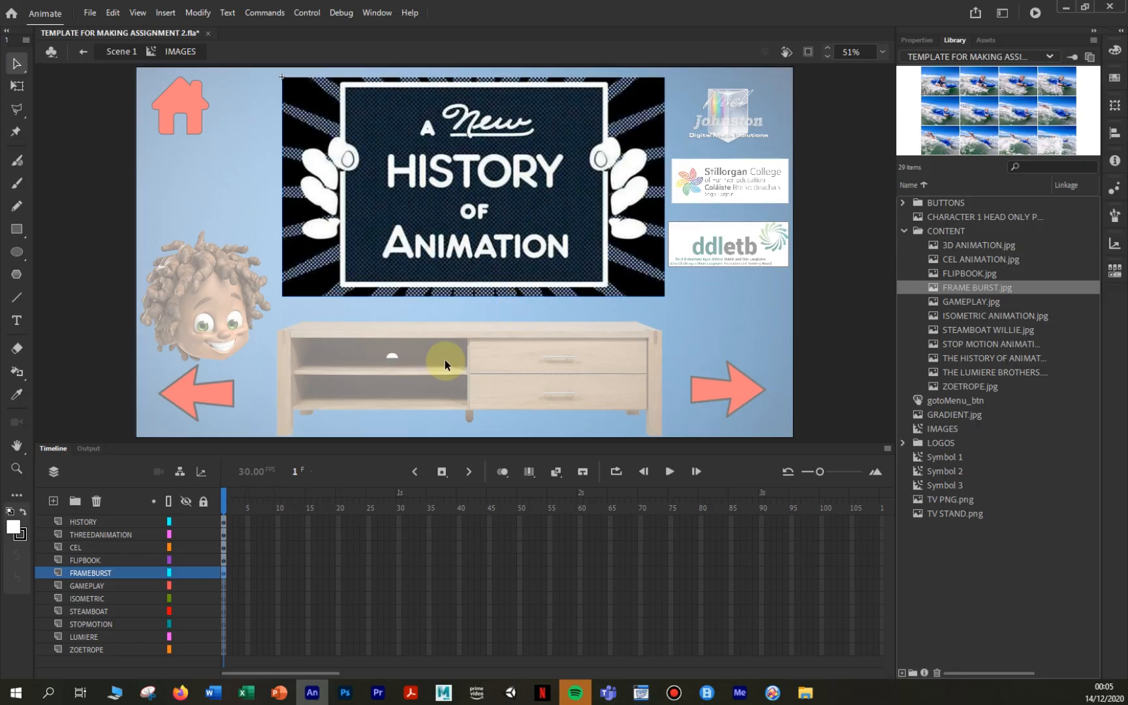
Place GAMEPLAY.jpg on the GAMEPLAY layer and align it exactly behind the title image.
{"action": "left_click", "coordinate": [223, 591]}
{"action": "left_click", "coordinate": [973, 309]}
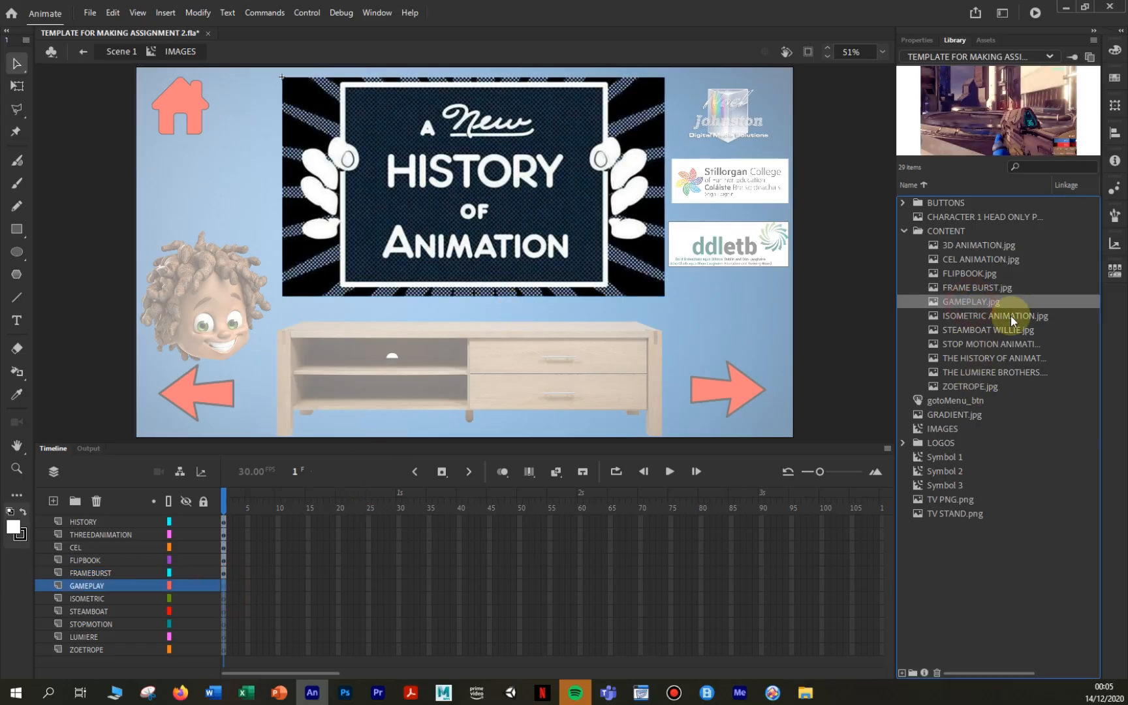
{"action": "left_click_drag", "start_coordinate": [984, 304], "coordinate": [692, 315]}
{"action": "left_click_drag", "start_coordinate": [841, 383], "coordinate": [638, 262]}
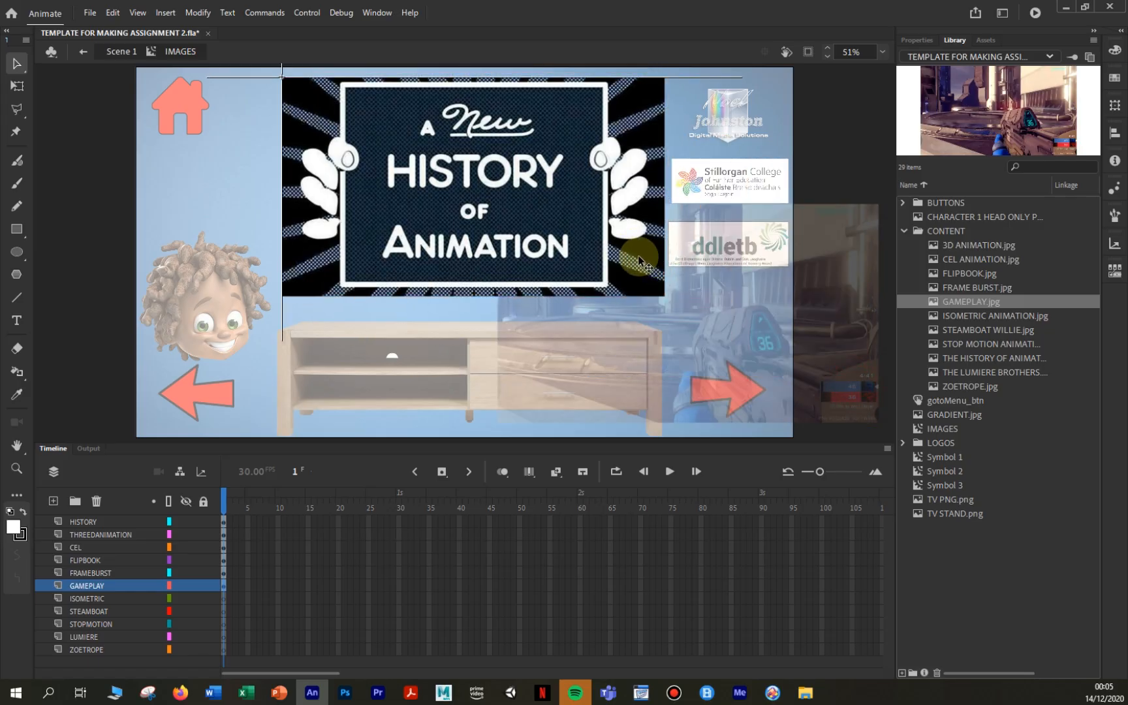
Place ISOMETRIC ANIMATION.jpg on the ISOMETRIC layer and STEAMBOAT WILLIE.jpg on the STEAMBOAT layer, both aligned exactly behind the title image.
{"action": "left_click", "coordinate": [222, 599]}
{"action": "left_click_drag", "start_coordinate": [975, 320], "coordinate": [691, 287]}
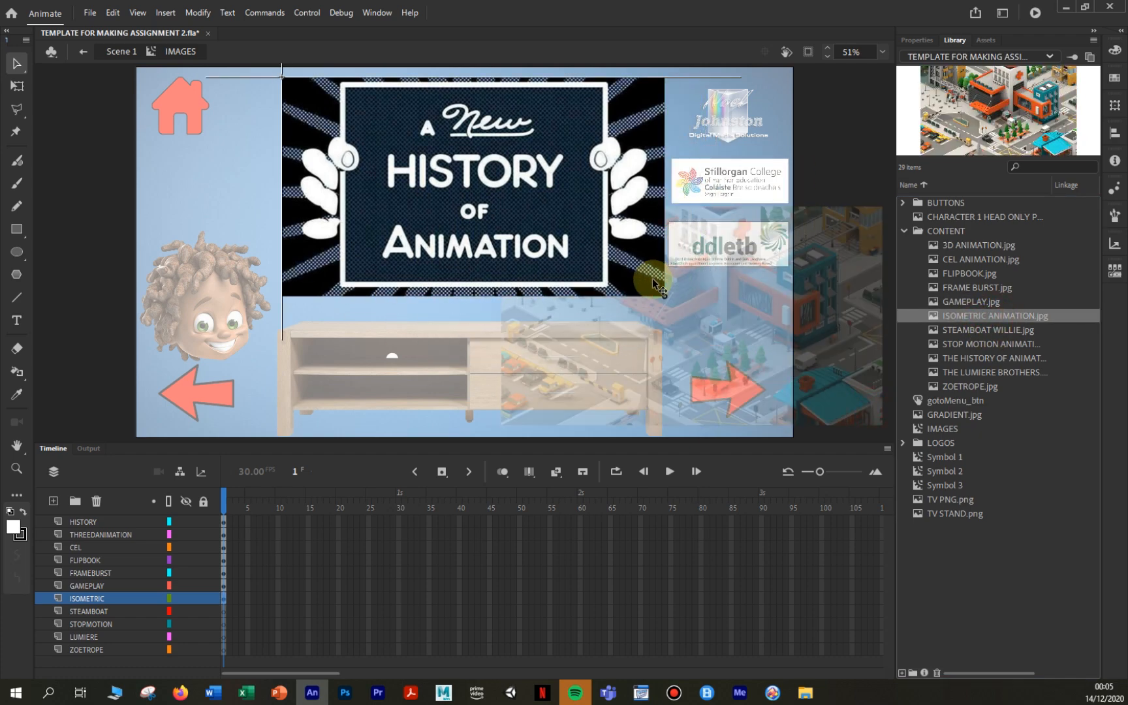
{"action": "left_click", "coordinate": [226, 612]}
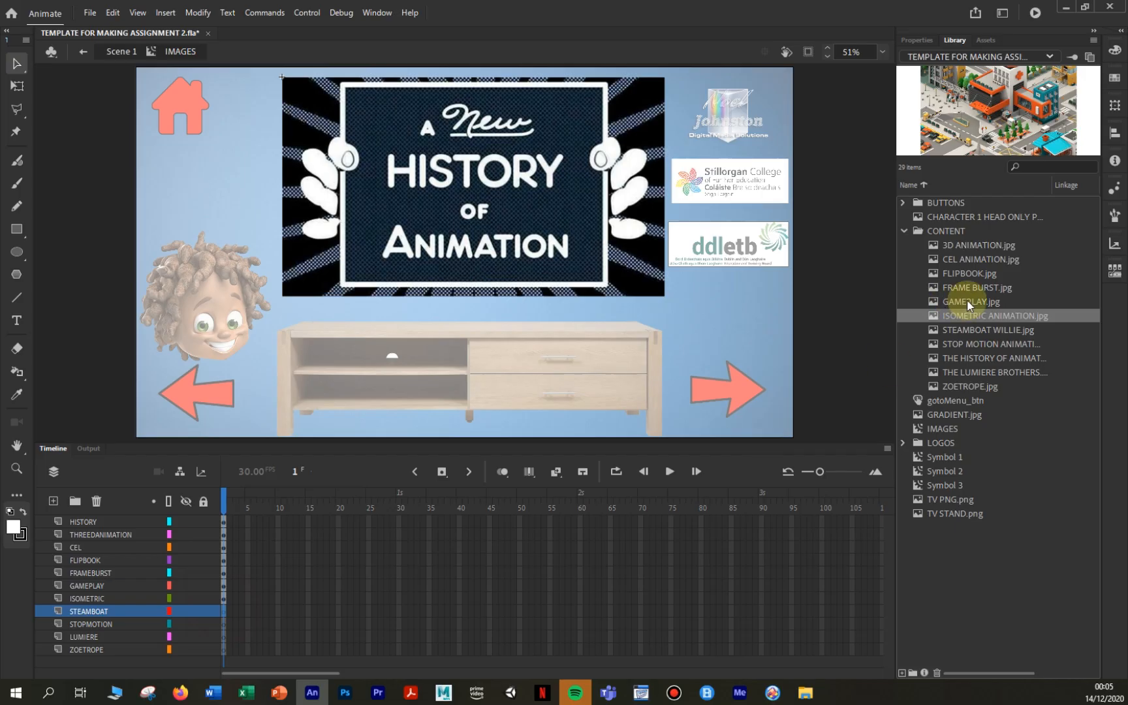
{"action": "left_click", "coordinate": [979, 328]}
{"action": "left_click_drag", "start_coordinate": [712, 282], "coordinate": [604, 240]}
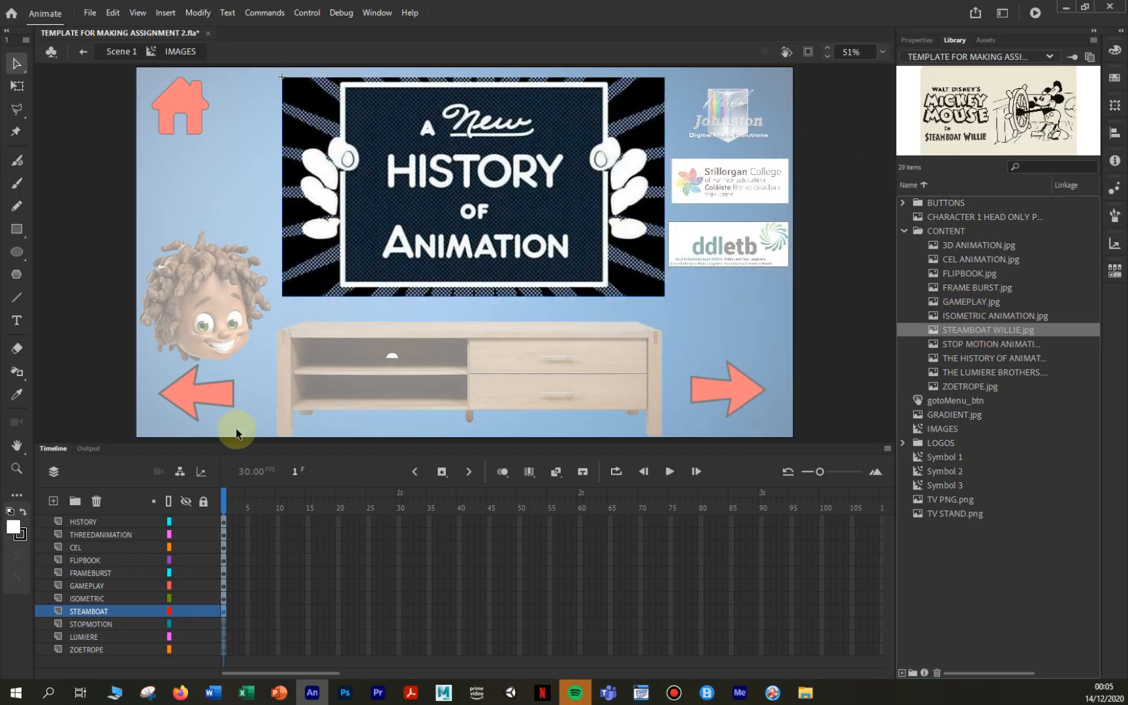
Place the stop motion image on the STOPMOTION layer and the Lumiere Brothers image on the LUMIERE layer, both aligned exactly behind the title image.
{"action": "left_click", "coordinate": [224, 625]}
{"action": "left_click_drag", "start_coordinate": [997, 349], "coordinate": [590, 236]}
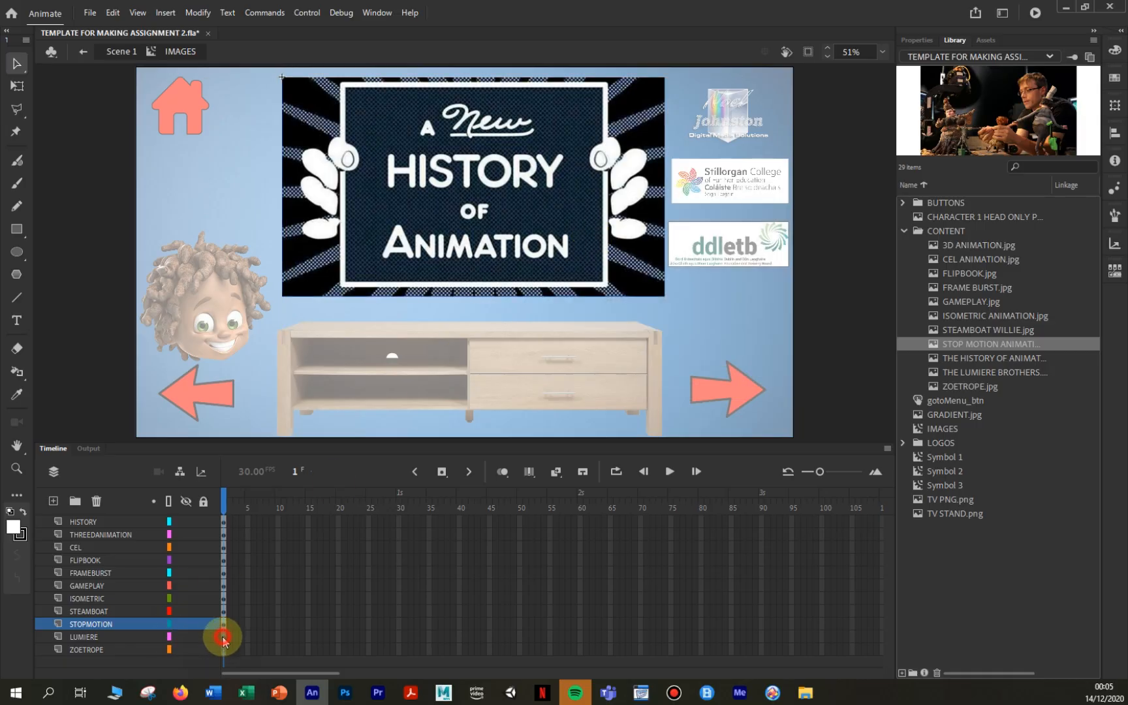
{"action": "left_click", "coordinate": [223, 637]}
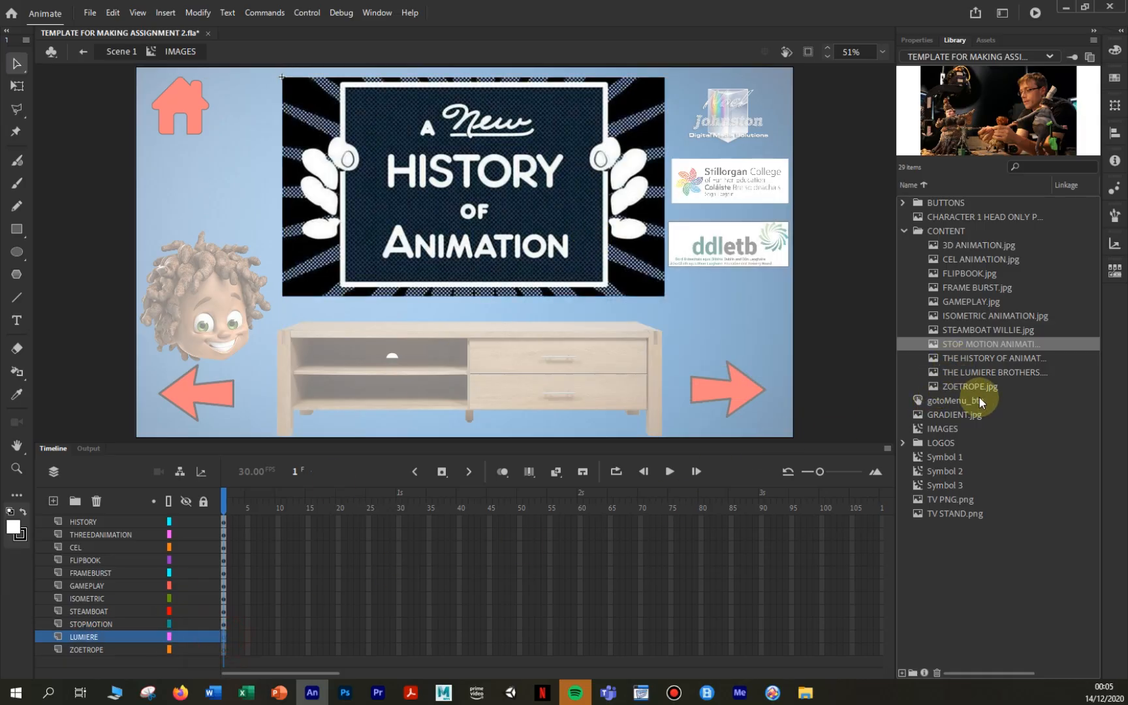
{"action": "left_click_drag", "start_coordinate": [997, 372], "coordinate": [697, 294]}
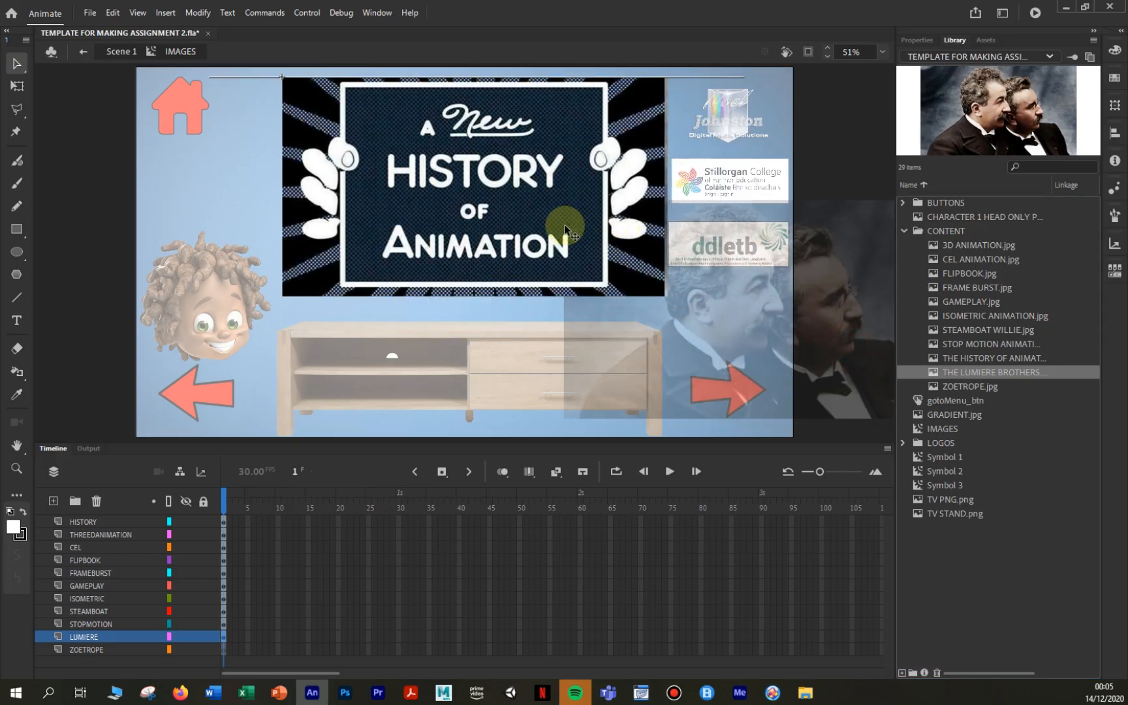
{"action": "left_click_drag", "start_coordinate": [563, 223], "coordinate": [563, 224]}
Place ZOETROPE.jpg on the ZOETROPE layer and align it exactly behind the title image.
{"action": "left_click", "coordinate": [223, 651]}
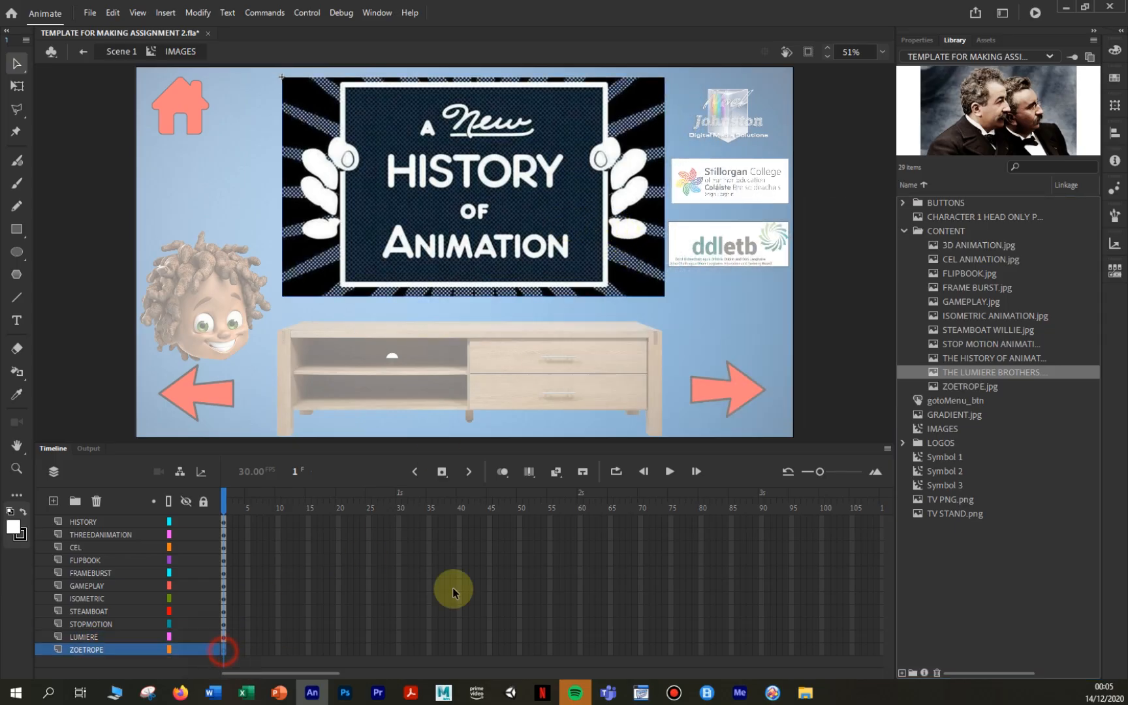
{"action": "left_click", "coordinate": [970, 388]}
{"action": "left_click_drag", "start_coordinate": [661, 297], "coordinate": [656, 295]}
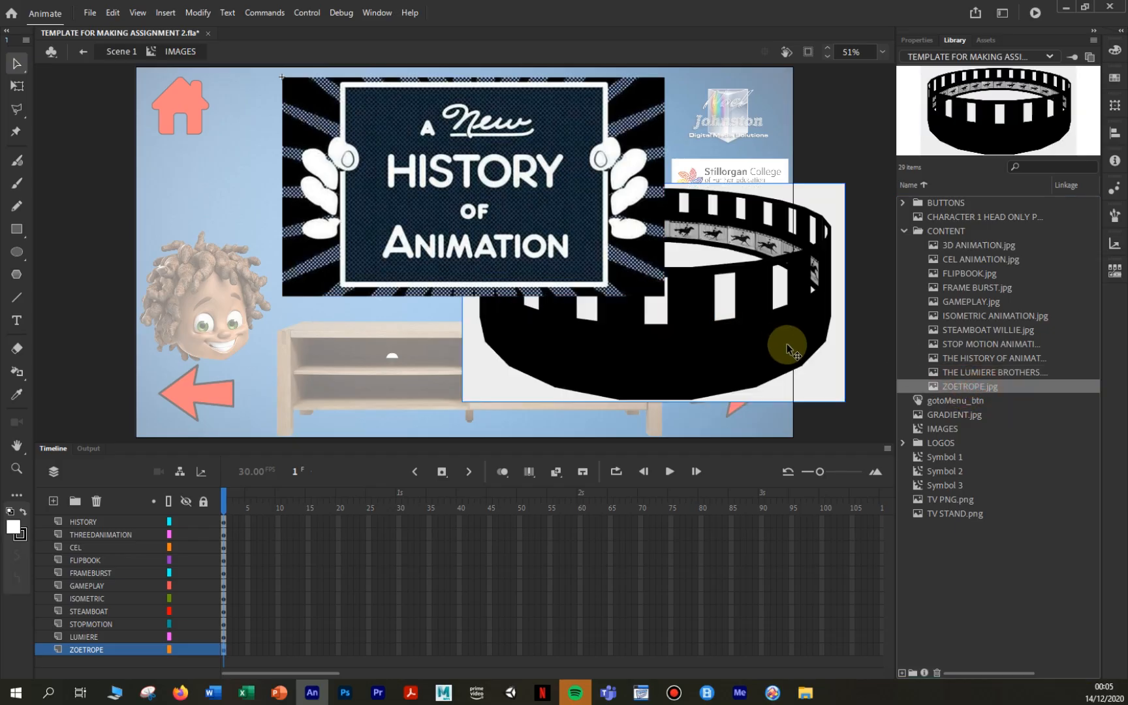
{"action": "left_click_drag", "start_coordinate": [625, 250], "coordinate": [611, 250]}
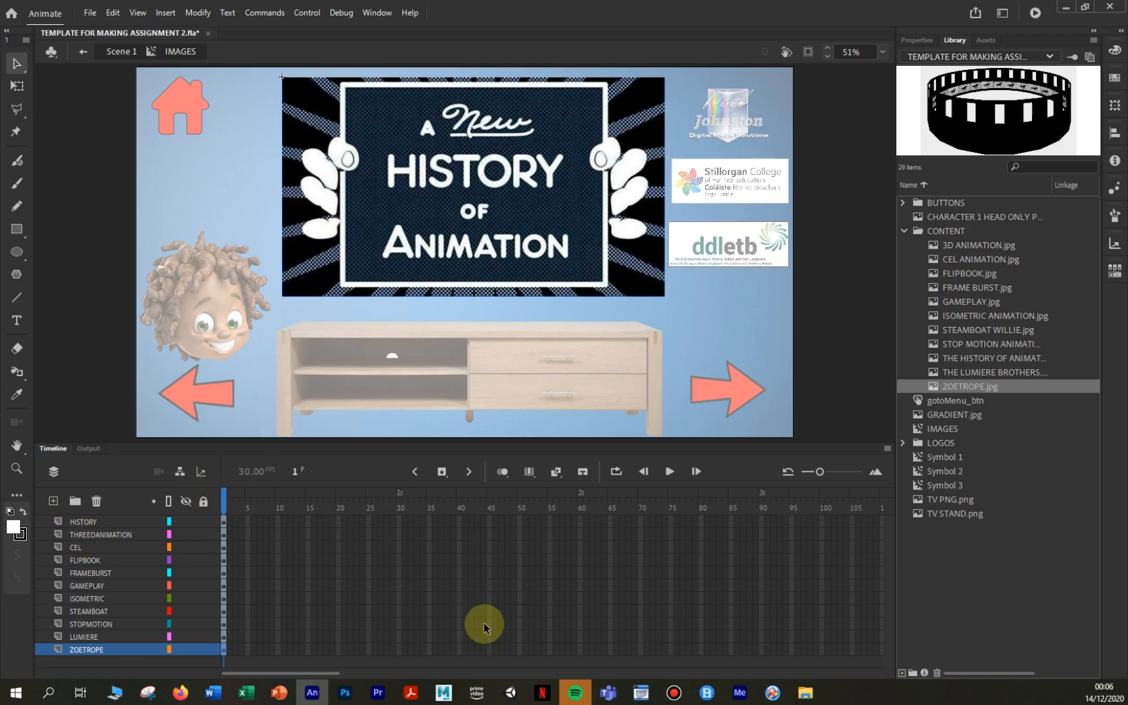
Check the main timeline's length in Scene 1, then extend all layers inside the IMAGES movie clip to frame 50.
{"action": "left_click", "coordinate": [121, 52]}
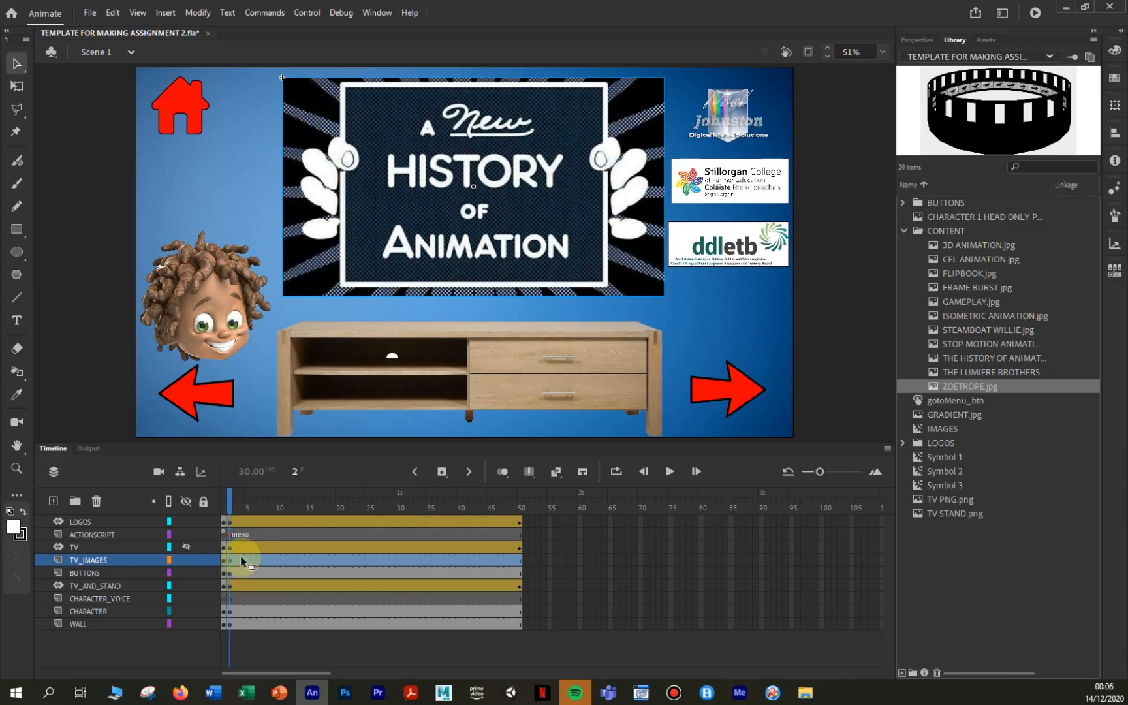
{"action": "double_click", "coordinate": [587, 202]}
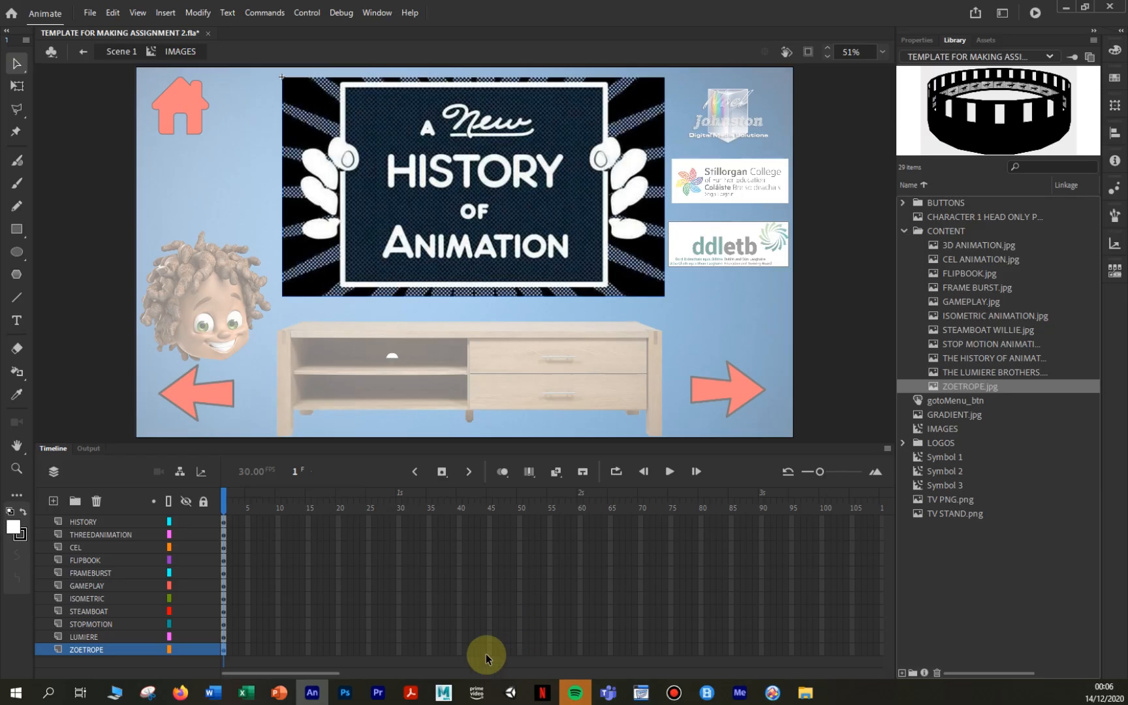
{"action": "left_click", "coordinate": [519, 650]}
{"action": "left_click_drag", "start_coordinate": [517, 539], "coordinate": [519, 519]}
{"action": "right_click", "coordinate": [520, 520]}
{"action": "left_click", "coordinate": [574, 192]}
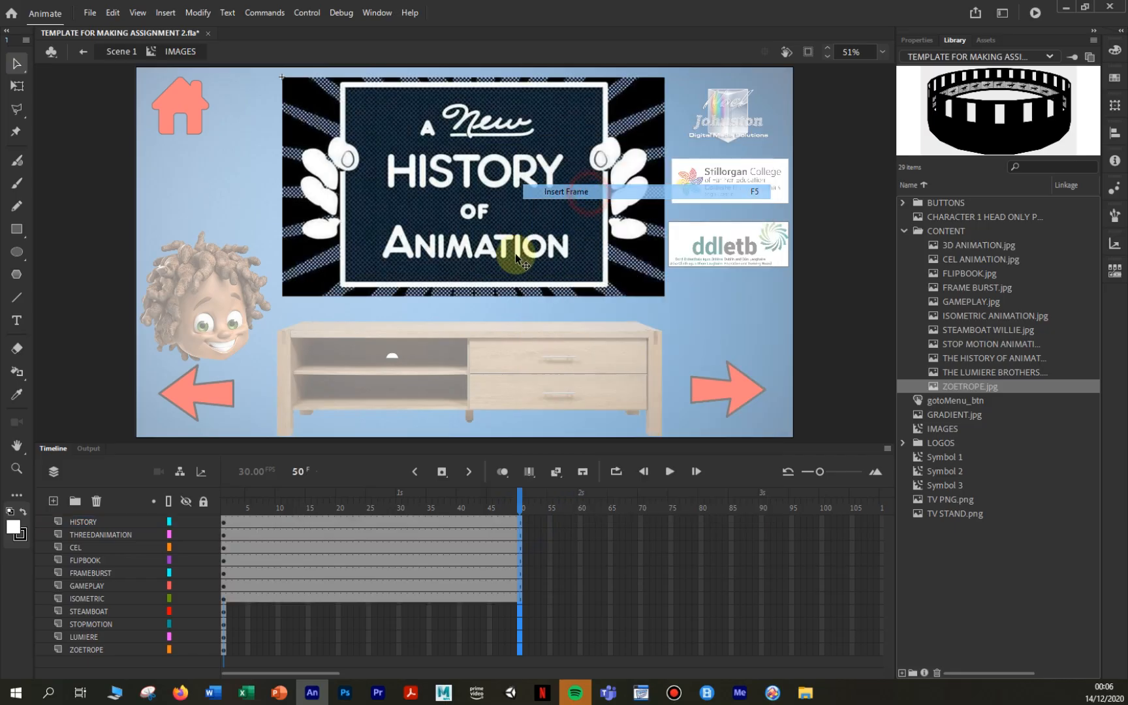
{"action": "left_click", "coordinate": [516, 647]}
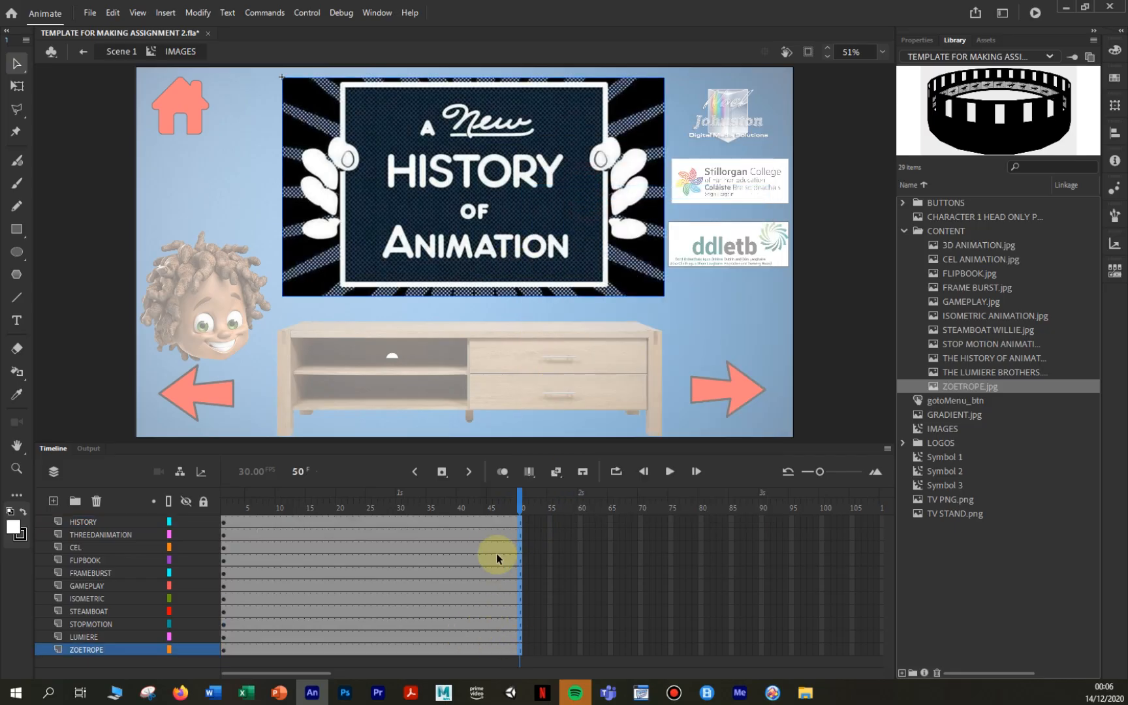
Create motion tweens on the HISTORY, THREEDANIMATION, CEL, FLIPBOOK and FRAMEBURST layers, converting each image to a symbol.
{"action": "right_click", "coordinate": [482, 521]}
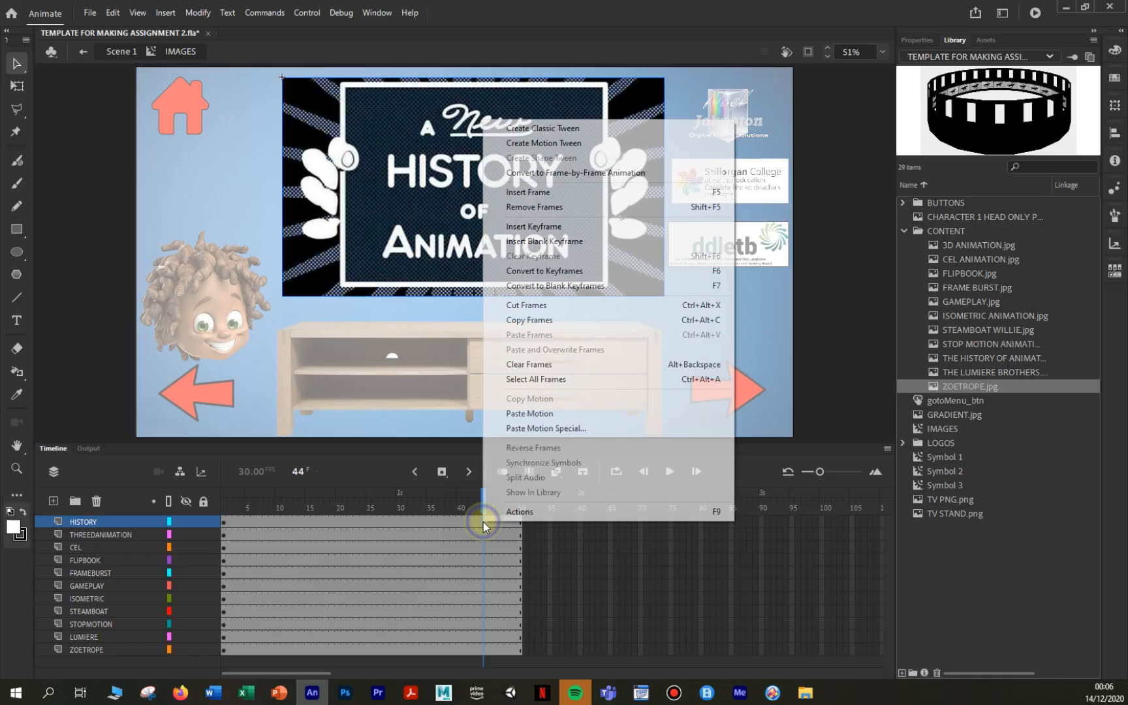
{"action": "left_click", "coordinate": [562, 145]}
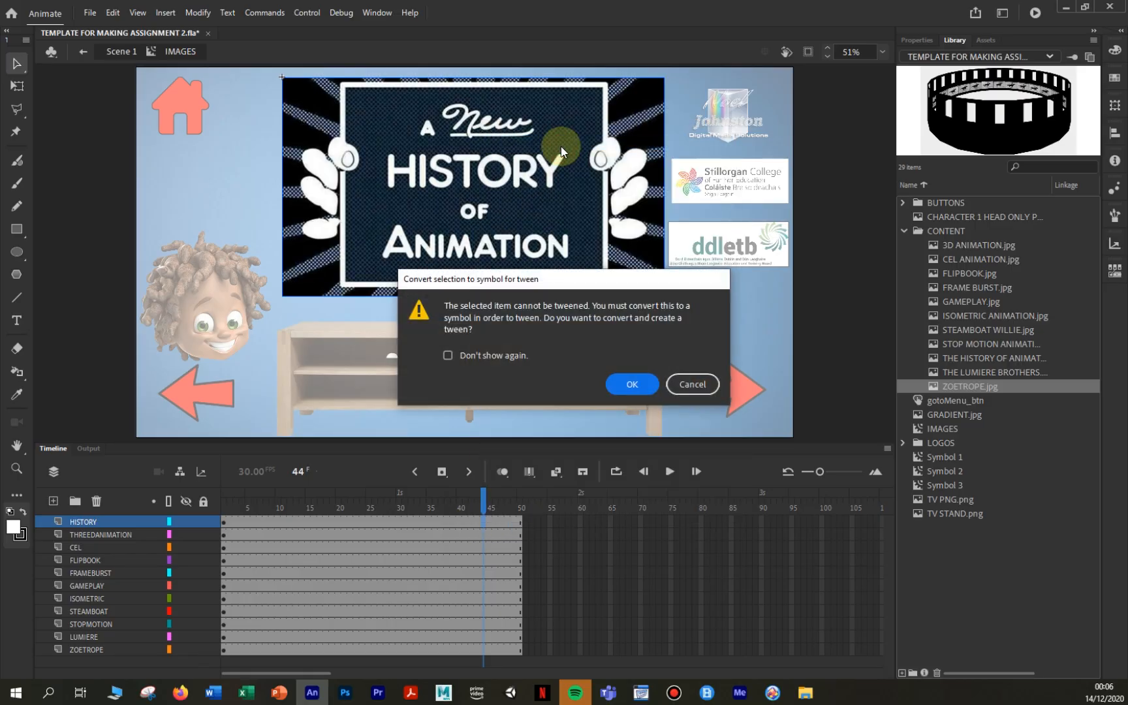
{"action": "key", "text": "Return"}
{"action": "right_click", "coordinate": [492, 533]}
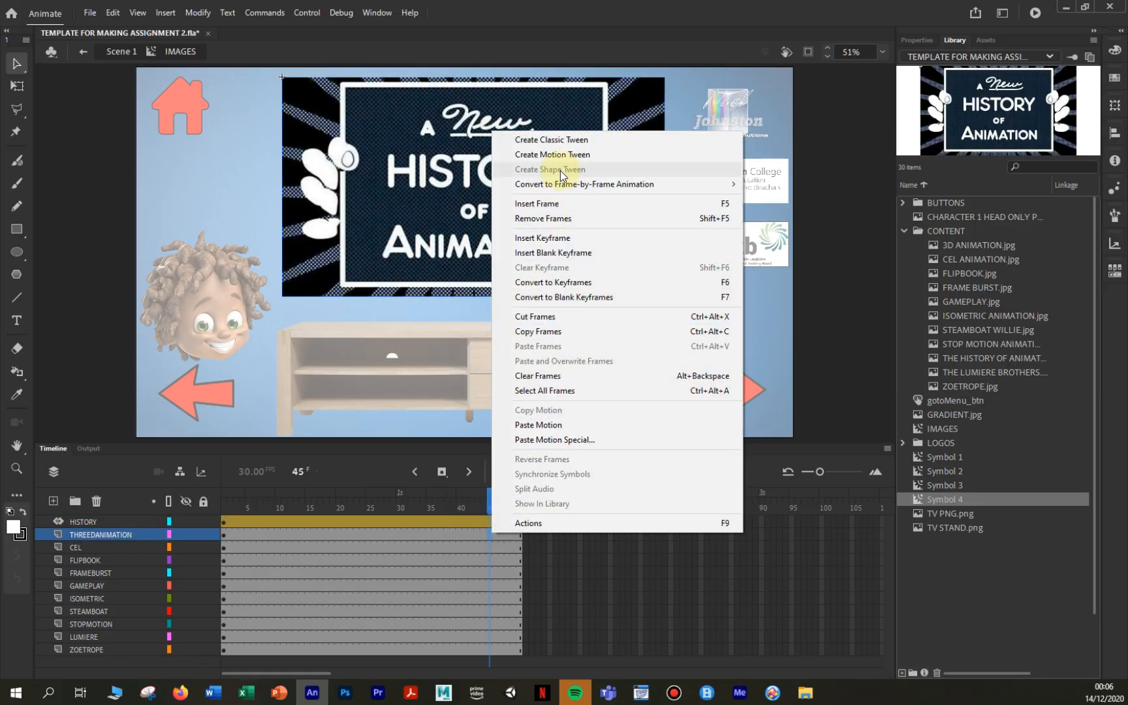
{"action": "left_click", "coordinate": [558, 155]}
{"action": "right_click", "coordinate": [495, 547]}
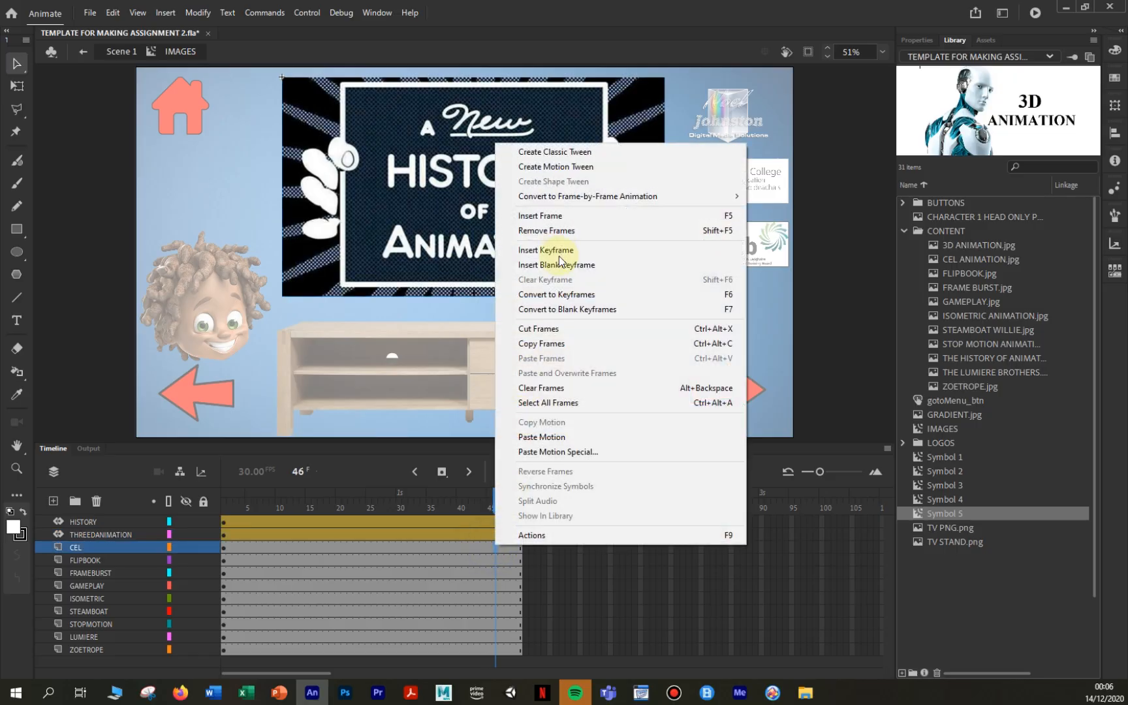
{"action": "left_click", "coordinate": [562, 166]}
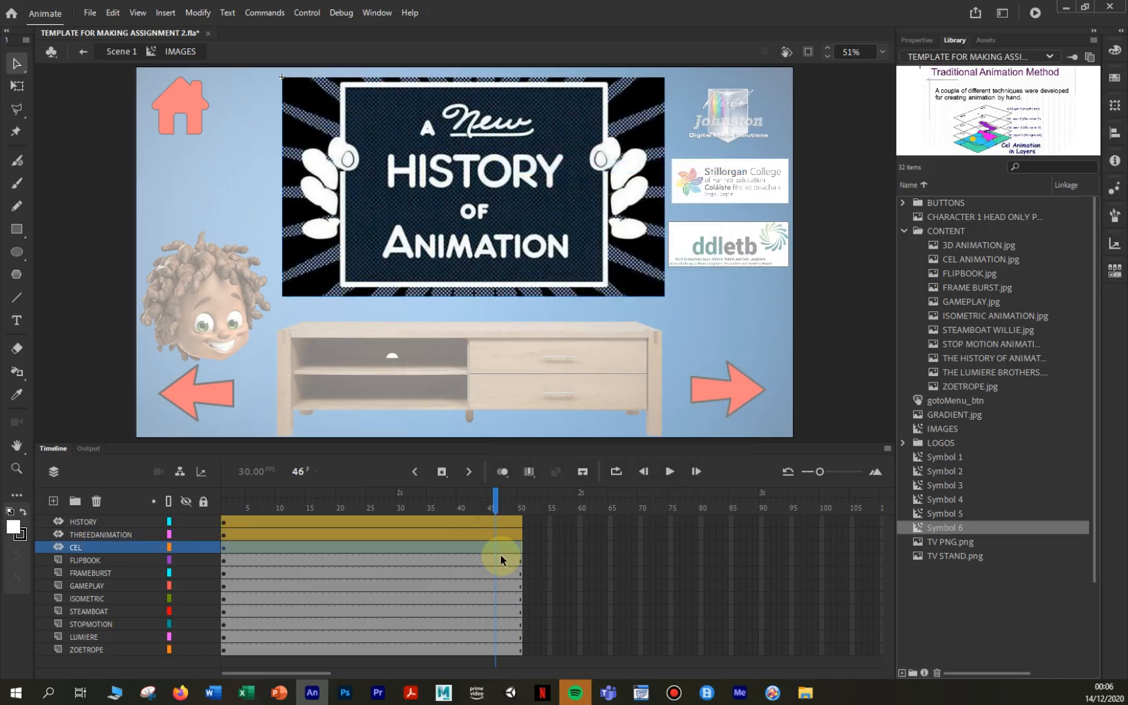
{"action": "right_click", "coordinate": [500, 558]}
{"action": "left_click", "coordinate": [586, 185]}
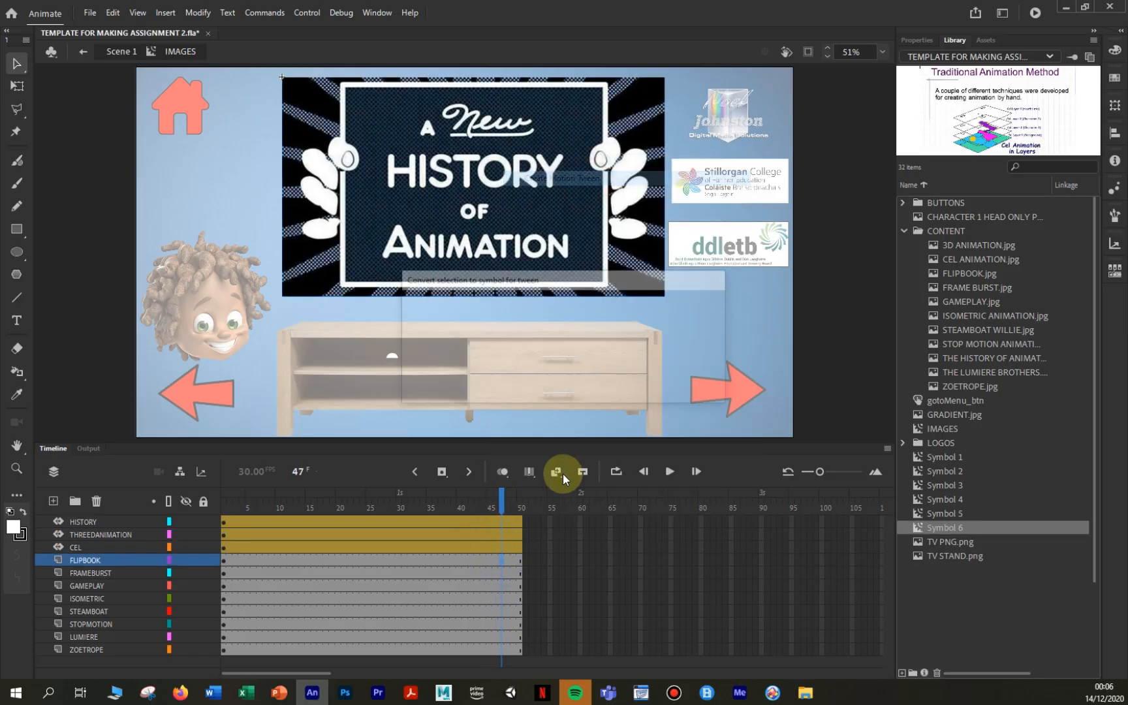
{"action": "right_click", "coordinate": [508, 572]}
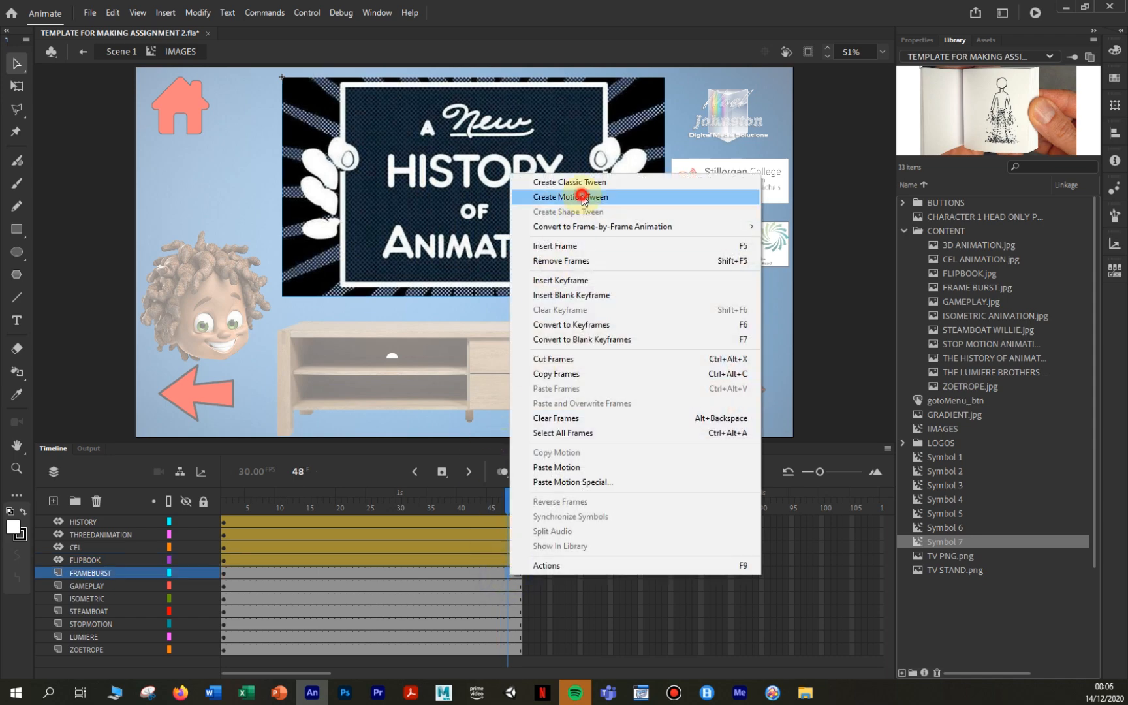
{"action": "left_click", "coordinate": [537, 196]}
Create motion tweens on the GAMEPLAY, ISOMETRIC, STEAMBOAT, STOPMOTION, LUMIERE and ZOETROPE layers, converting each image to a symbol.
{"action": "right_click", "coordinate": [487, 585]}
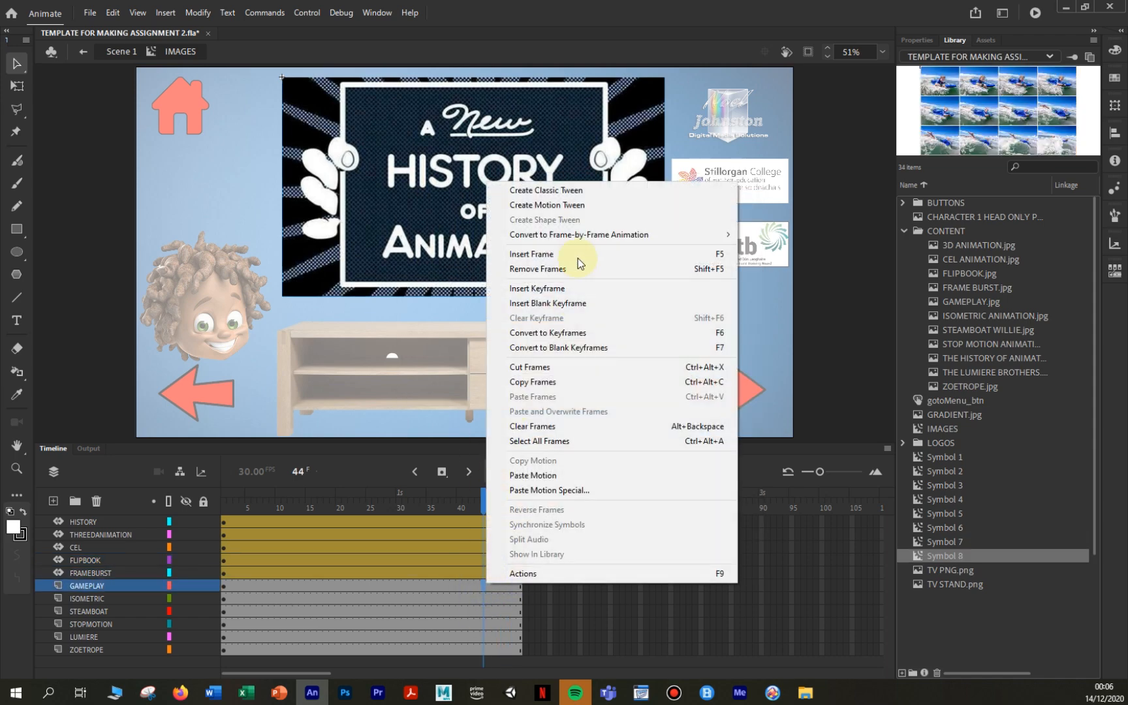
{"action": "left_click", "coordinate": [565, 204]}
{"action": "right_click", "coordinate": [494, 596]}
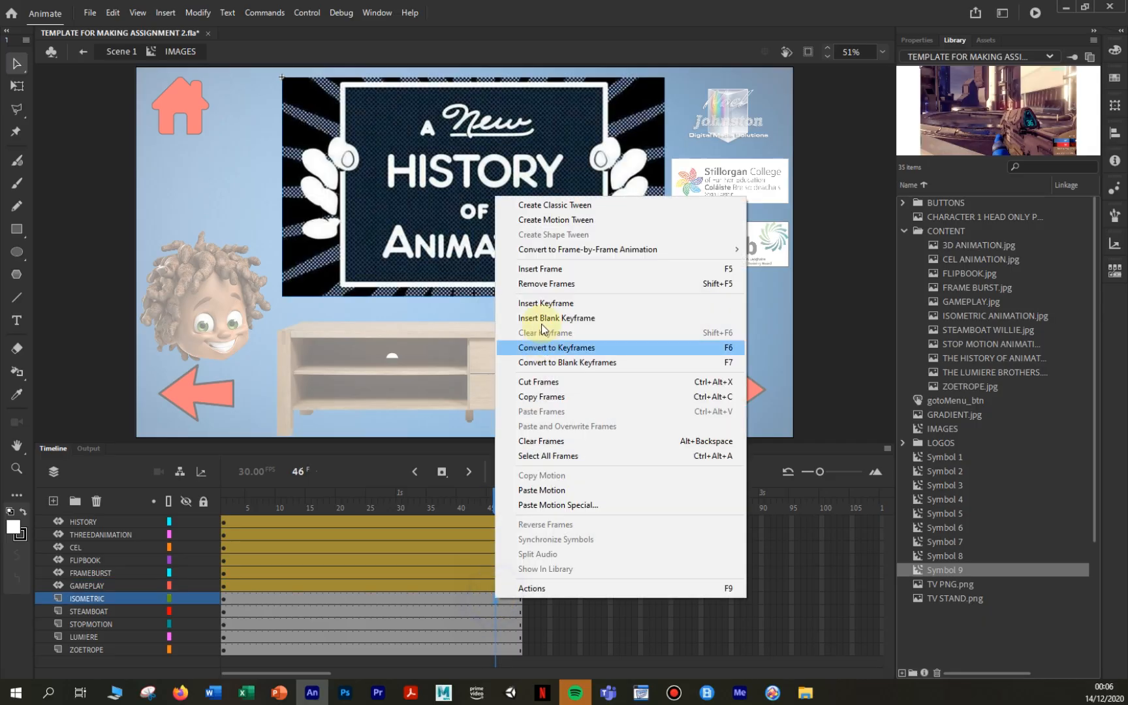
{"action": "left_click", "coordinate": [563, 225]}
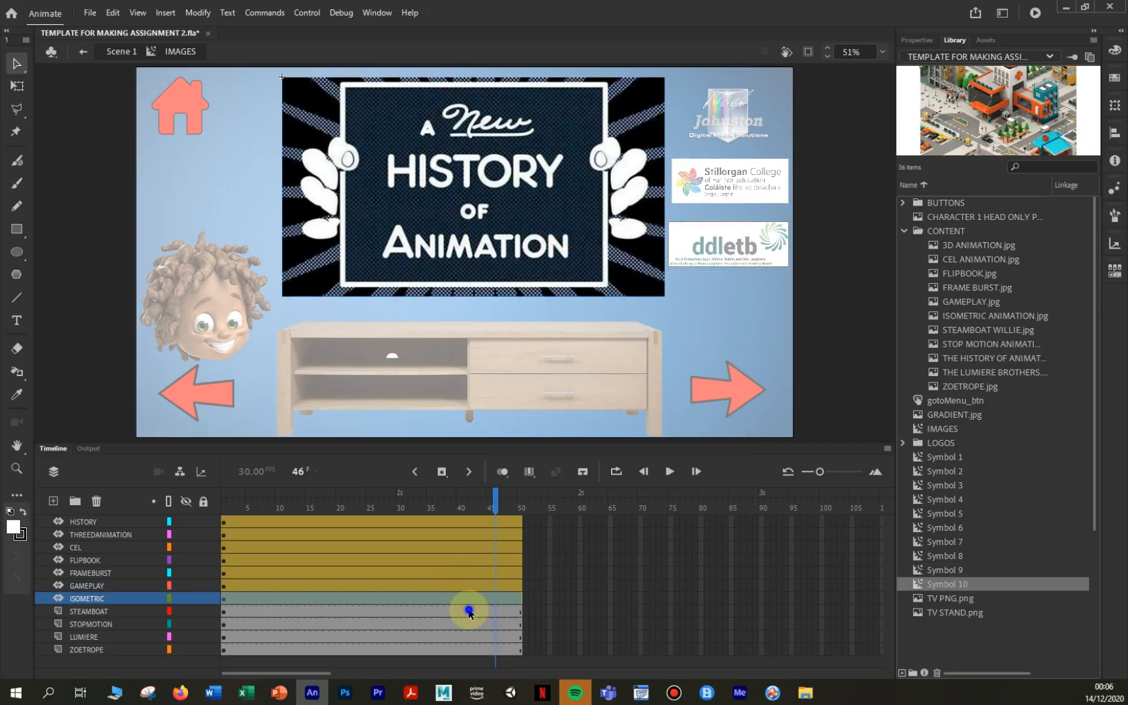
{"action": "right_click", "coordinate": [466, 610]}
{"action": "left_click", "coordinate": [552, 233]}
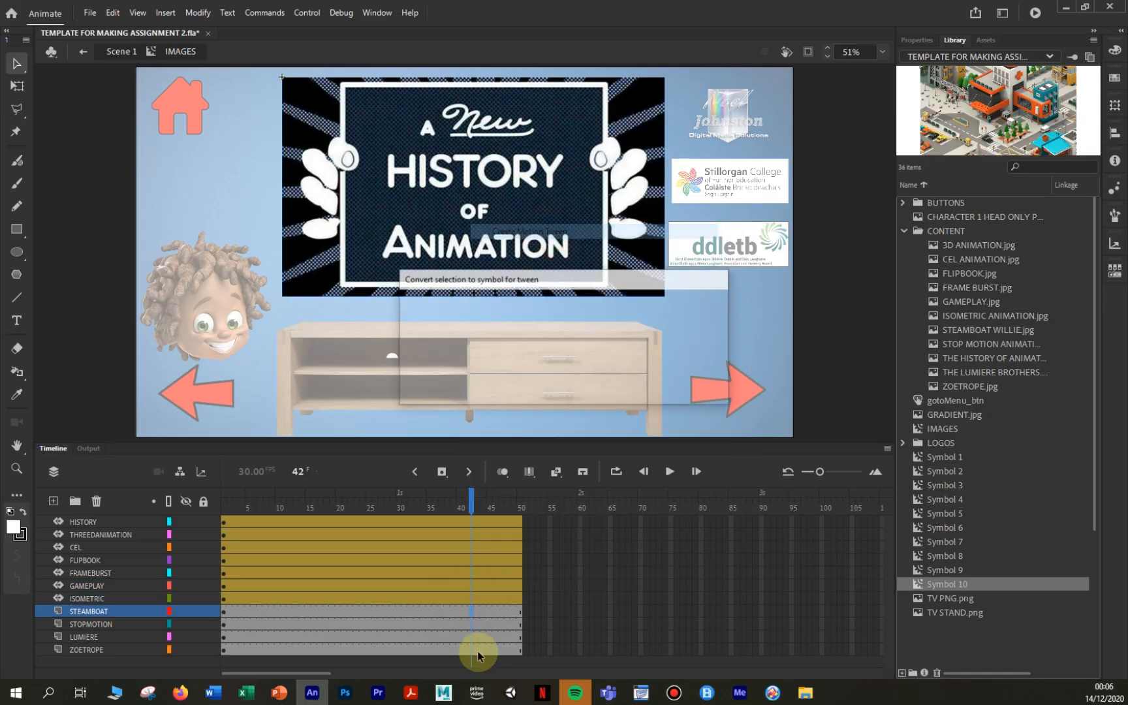
{"action": "right_click", "coordinate": [500, 623]}
{"action": "left_click", "coordinate": [545, 244]}
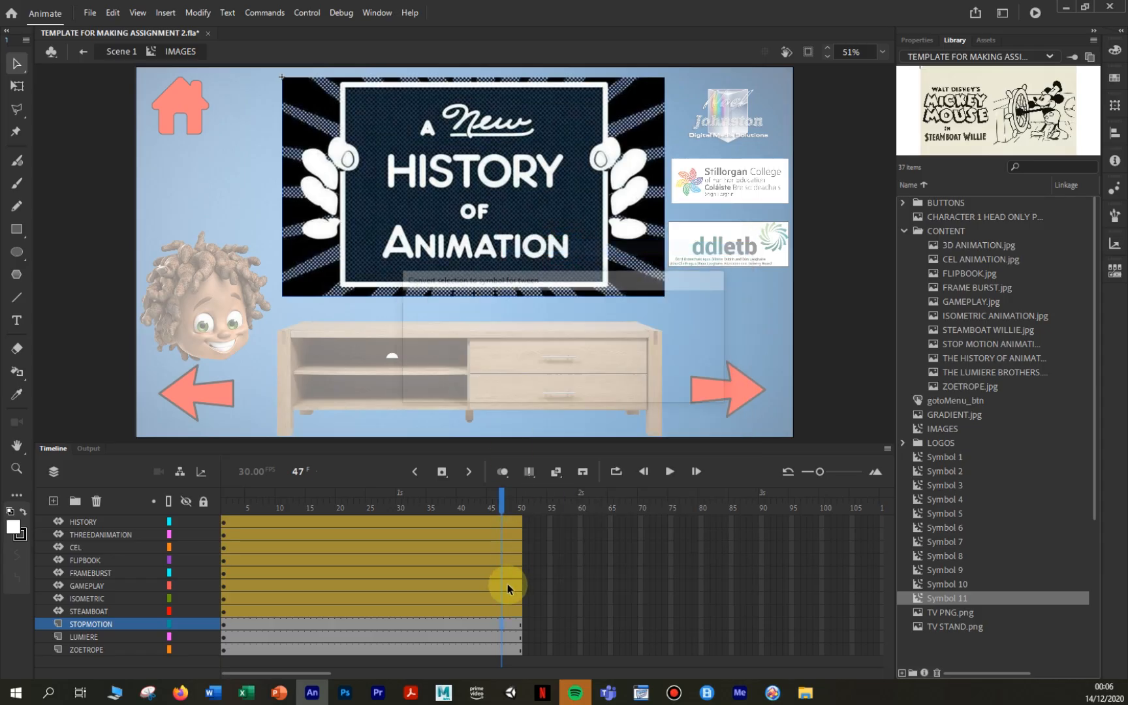
{"action": "right_click", "coordinate": [491, 635]}
{"action": "left_click", "coordinate": [583, 259]}
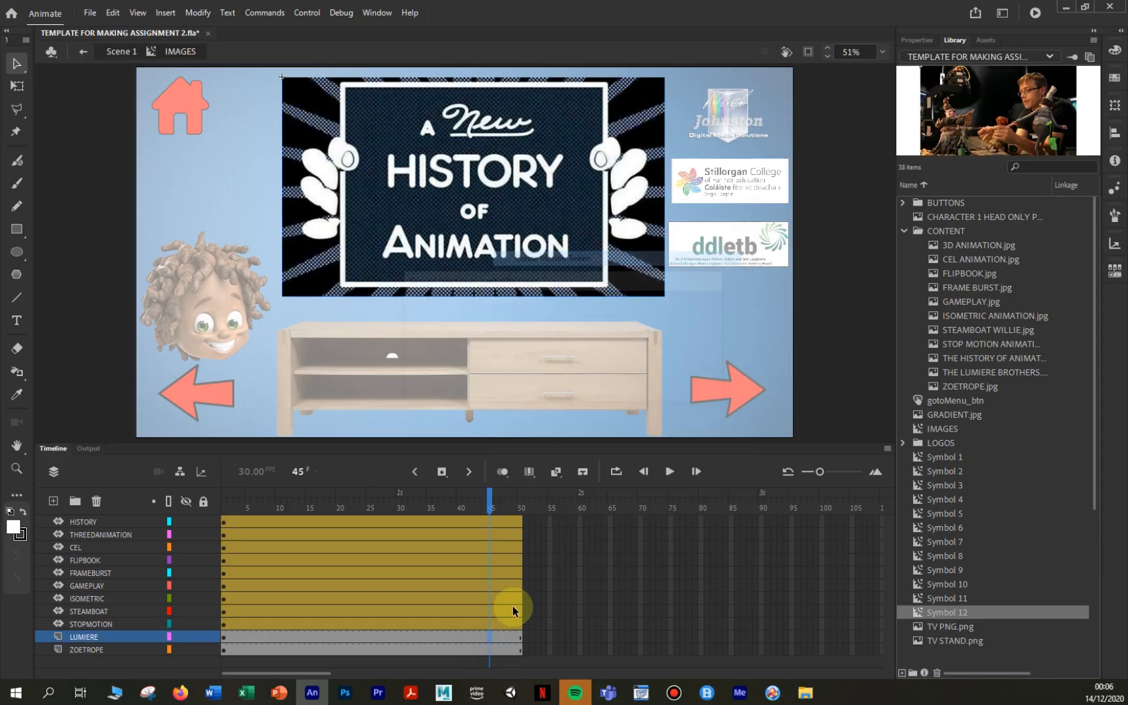
{"action": "right_click", "coordinate": [501, 649]}
{"action": "left_click", "coordinate": [561, 270]}
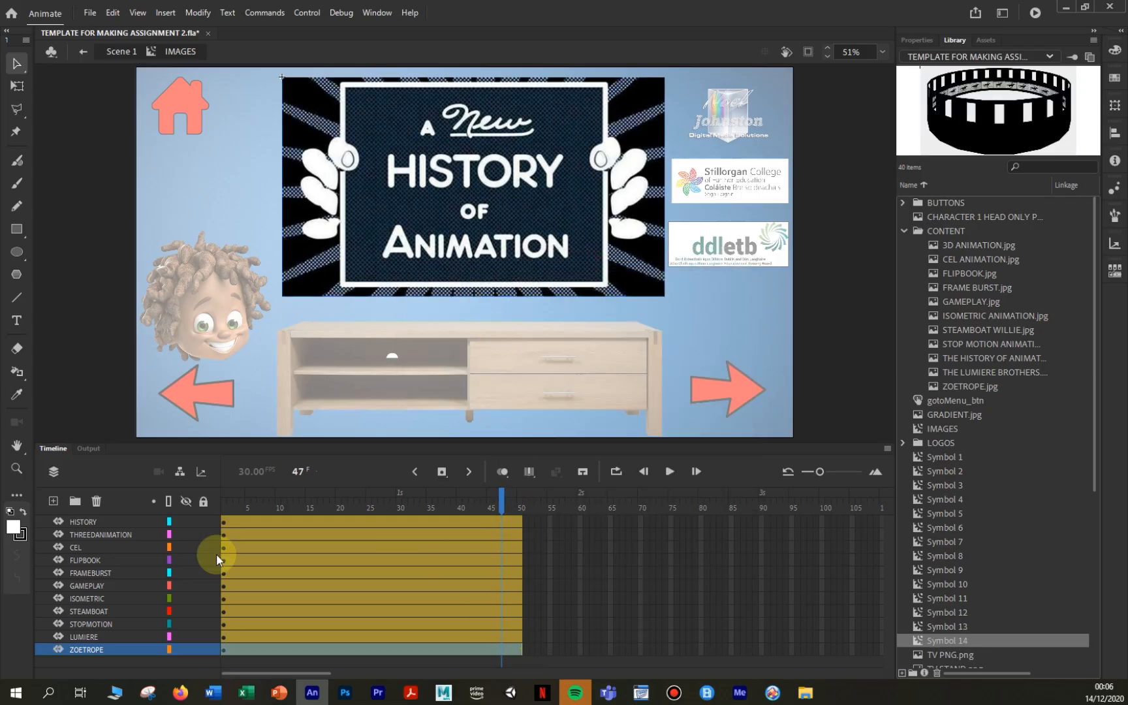
At frame 50 of the HISTORY layer, scale the title image down about its centre to about a third of its size.
{"action": "left_click", "coordinate": [516, 523]}
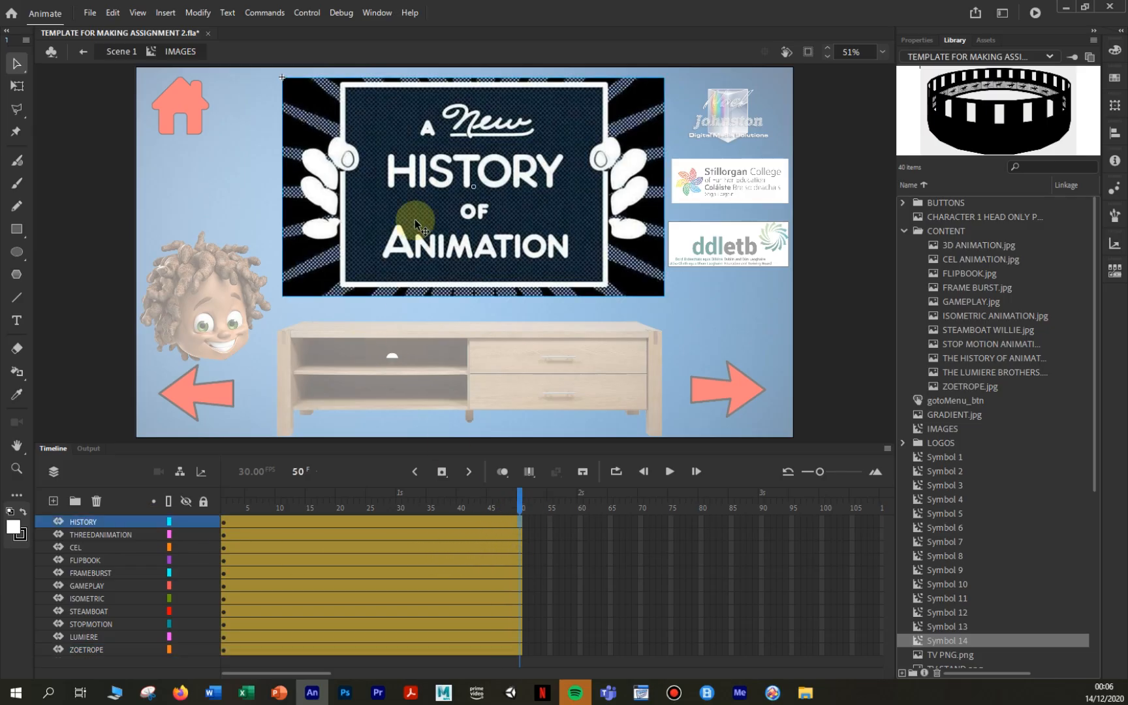
{"action": "left_click", "coordinate": [197, 12]}
{"action": "mouse_move", "coordinate": [262, 181]}
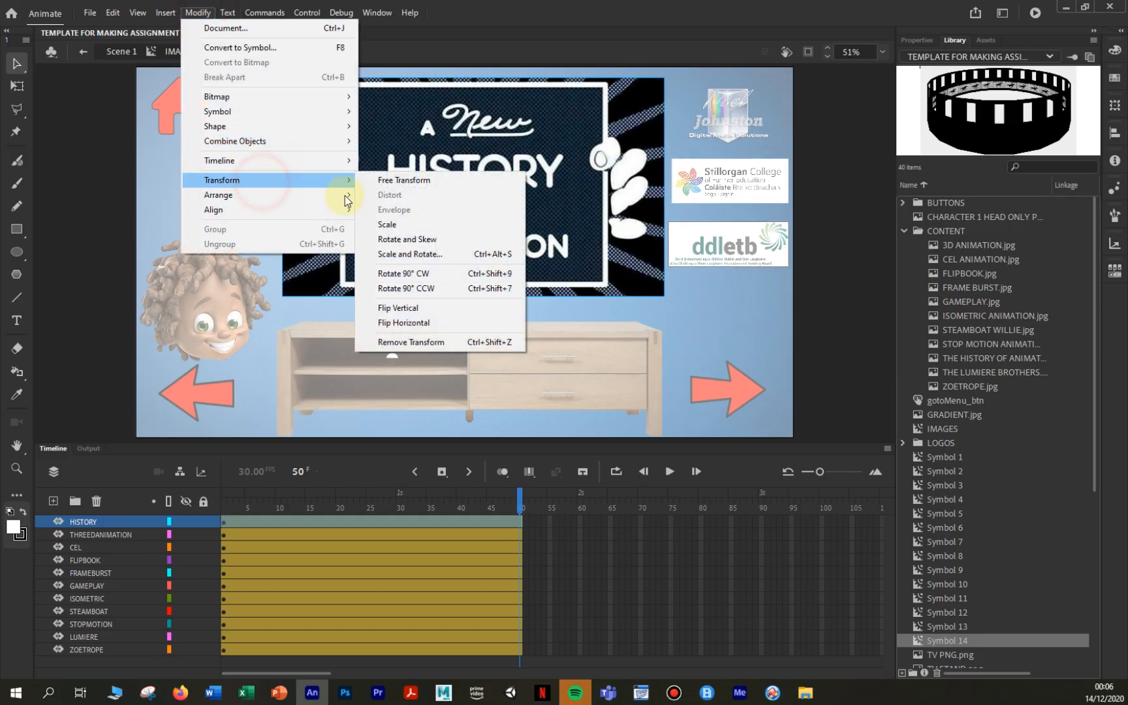
{"action": "left_click", "coordinate": [404, 223]}
{"action": "left_click_drag", "start_coordinate": [663, 297], "coordinate": [531, 244]}
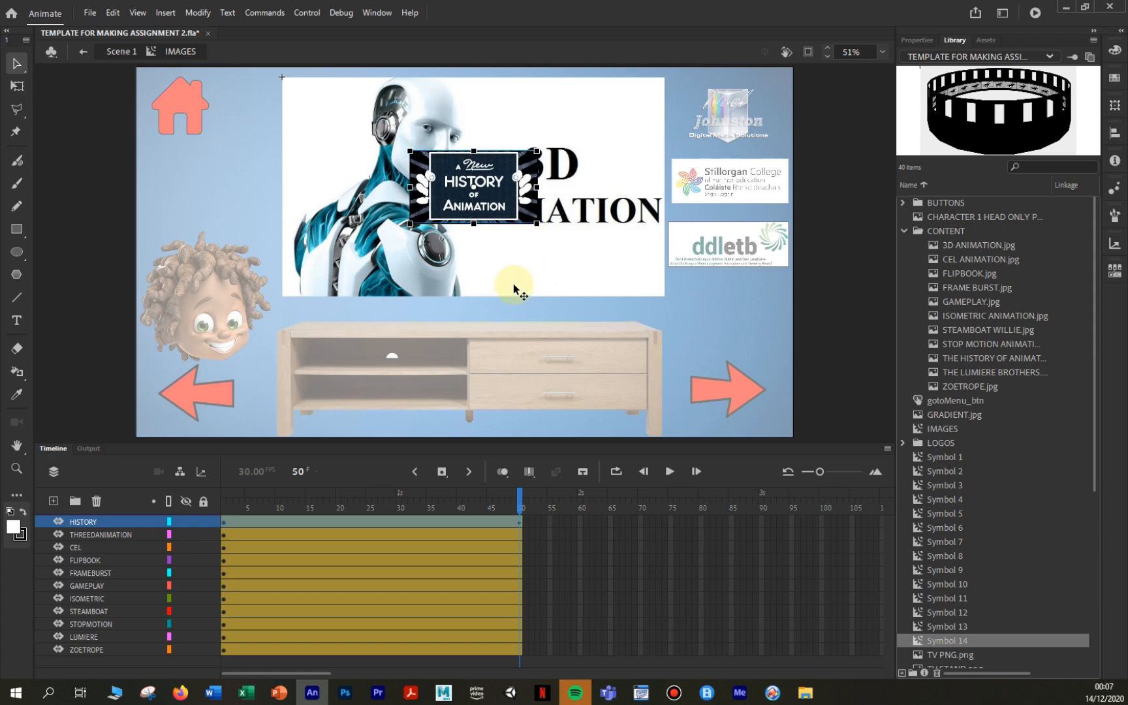
Shrink the HISTORY title image slightly further at frame 50, to about 30% of its original size, leaving the 3D image in place.
{"action": "left_click", "coordinate": [532, 227]}
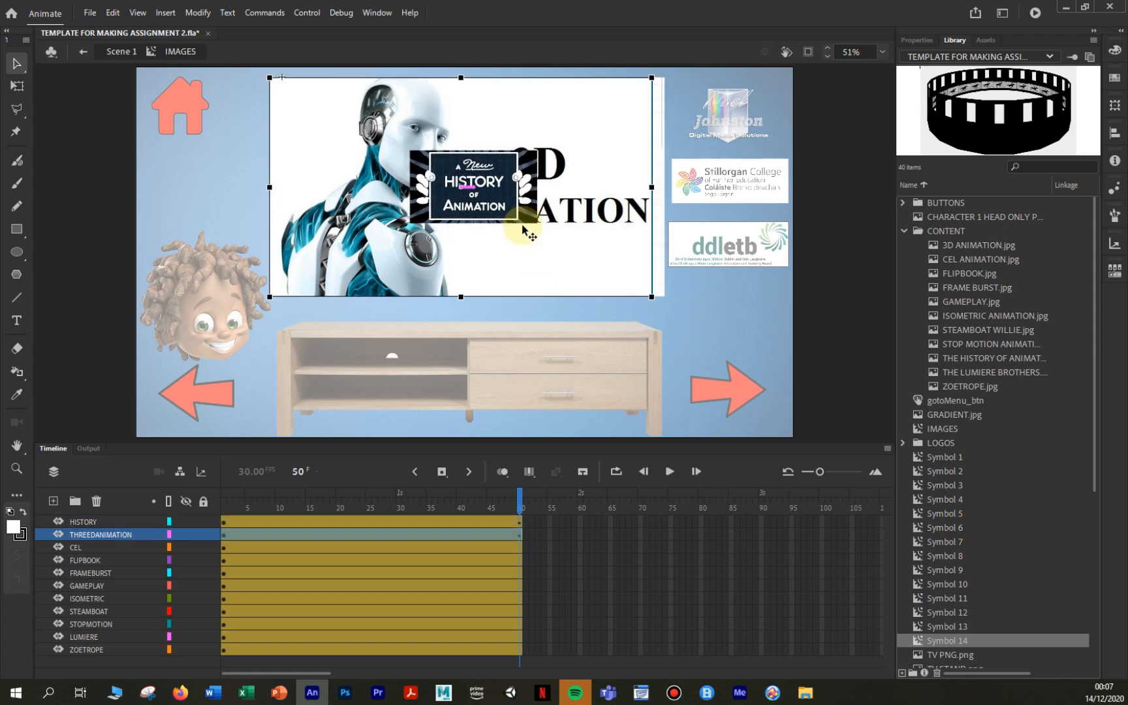
{"action": "left_click", "coordinate": [519, 209]}
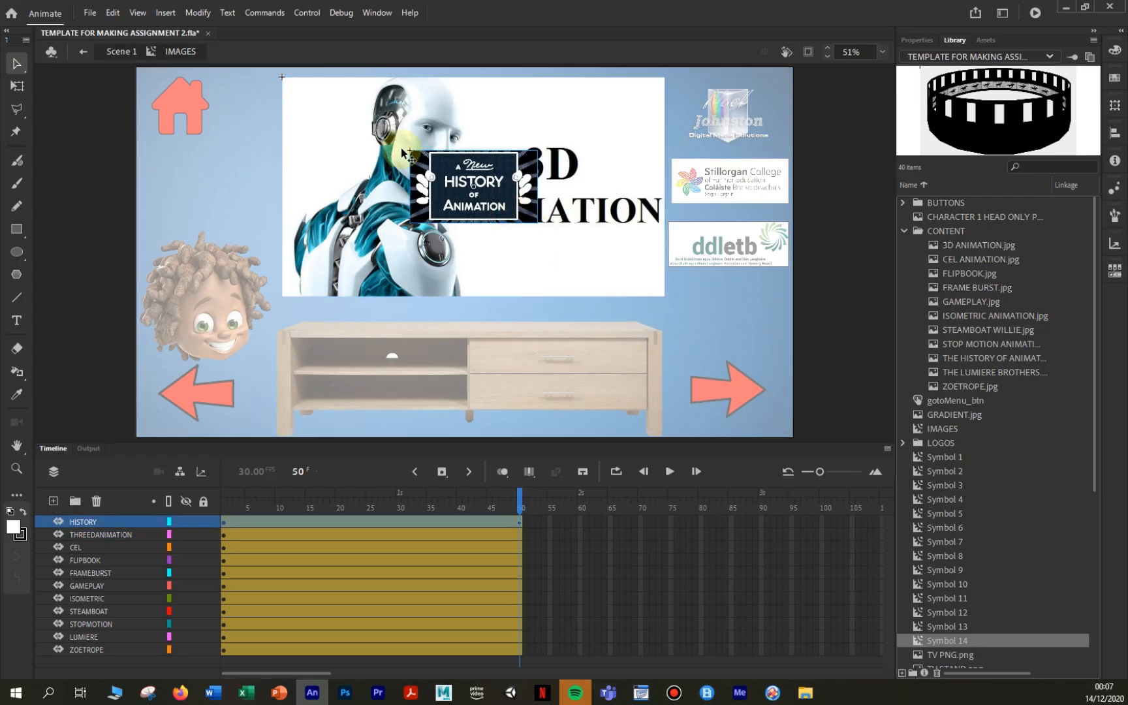
{"action": "left_click", "coordinate": [198, 13]}
{"action": "mouse_move", "coordinate": [276, 182]}
{"action": "left_click", "coordinate": [393, 224]}
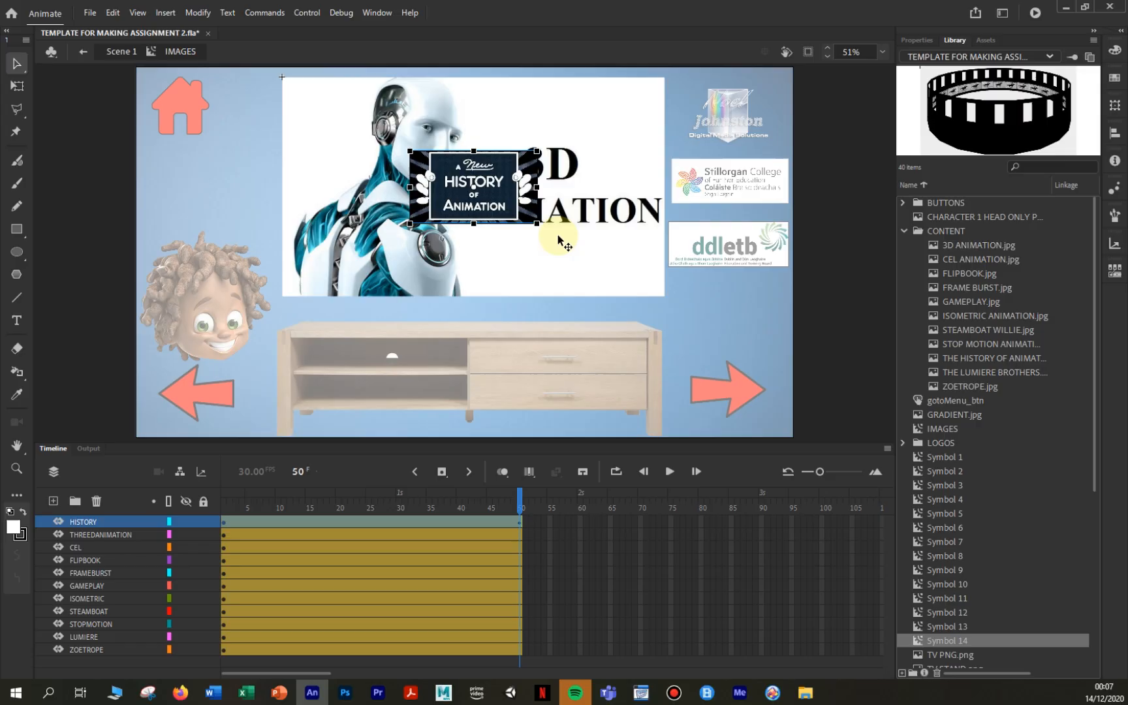
{"action": "left_click_drag", "start_coordinate": [547, 230], "coordinate": [532, 222]}
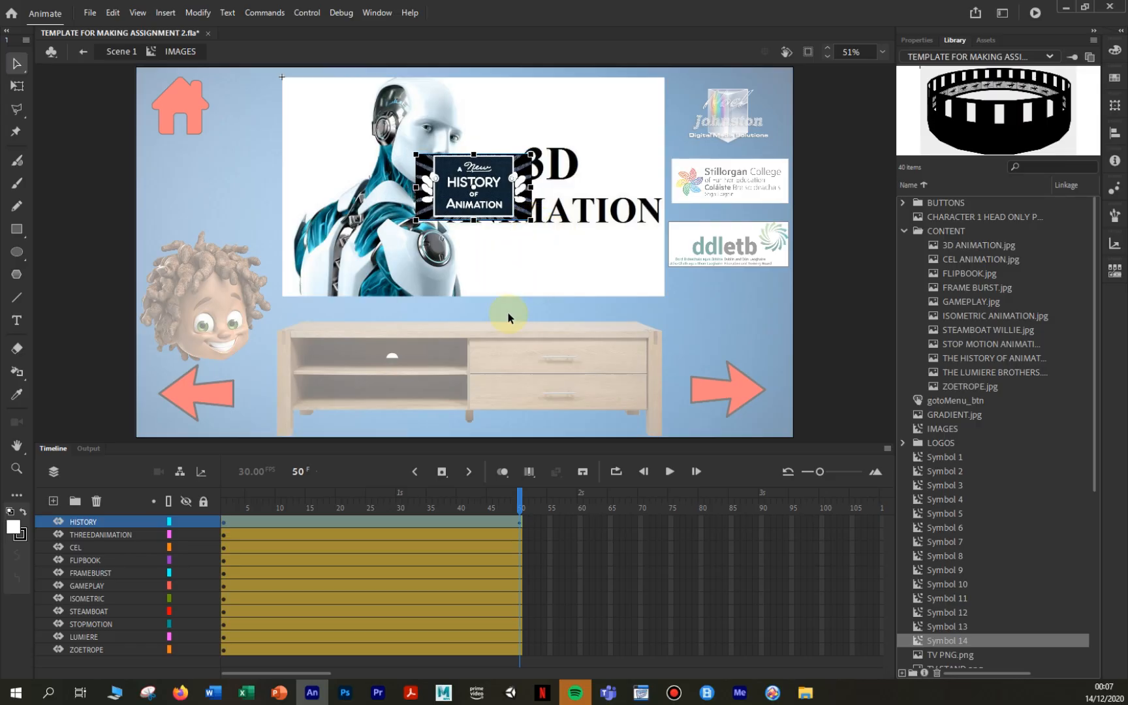
At frame 50, scale the THREEDANIMATION, CEL, FLIPBOOK and FRAMEBURST images down about their centres to match the small HISTORY title image.
{"action": "left_click", "coordinate": [518, 534]}
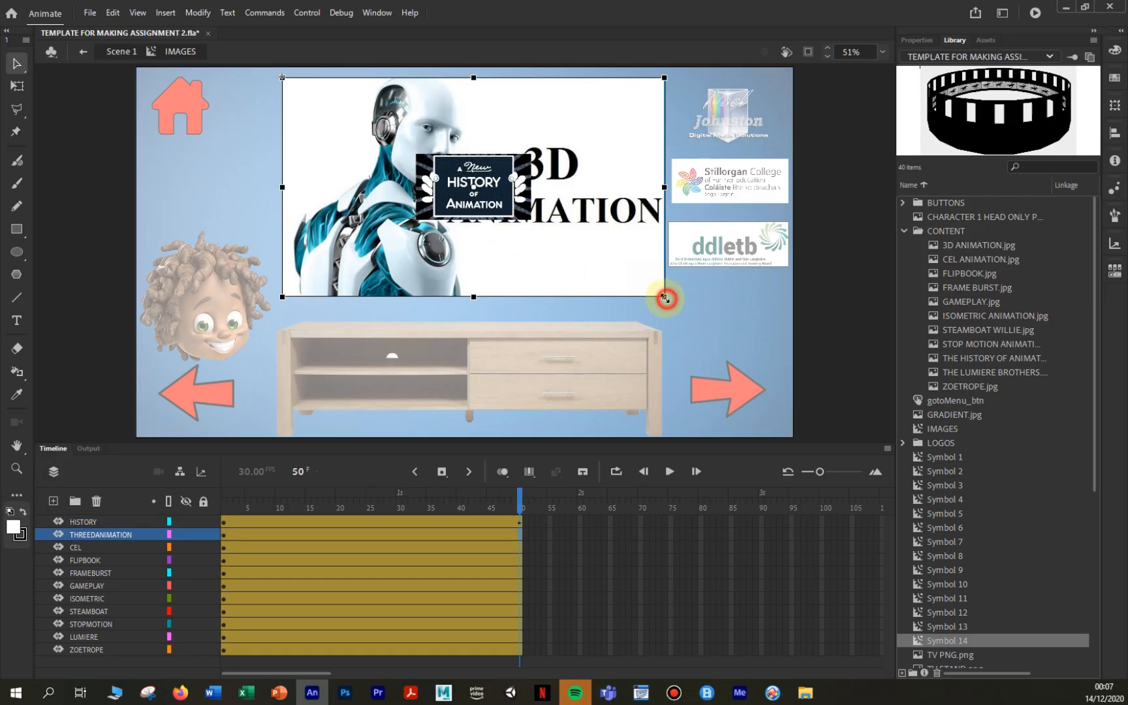
{"action": "left_click_drag", "start_coordinate": [665, 298], "coordinate": [532, 227]}
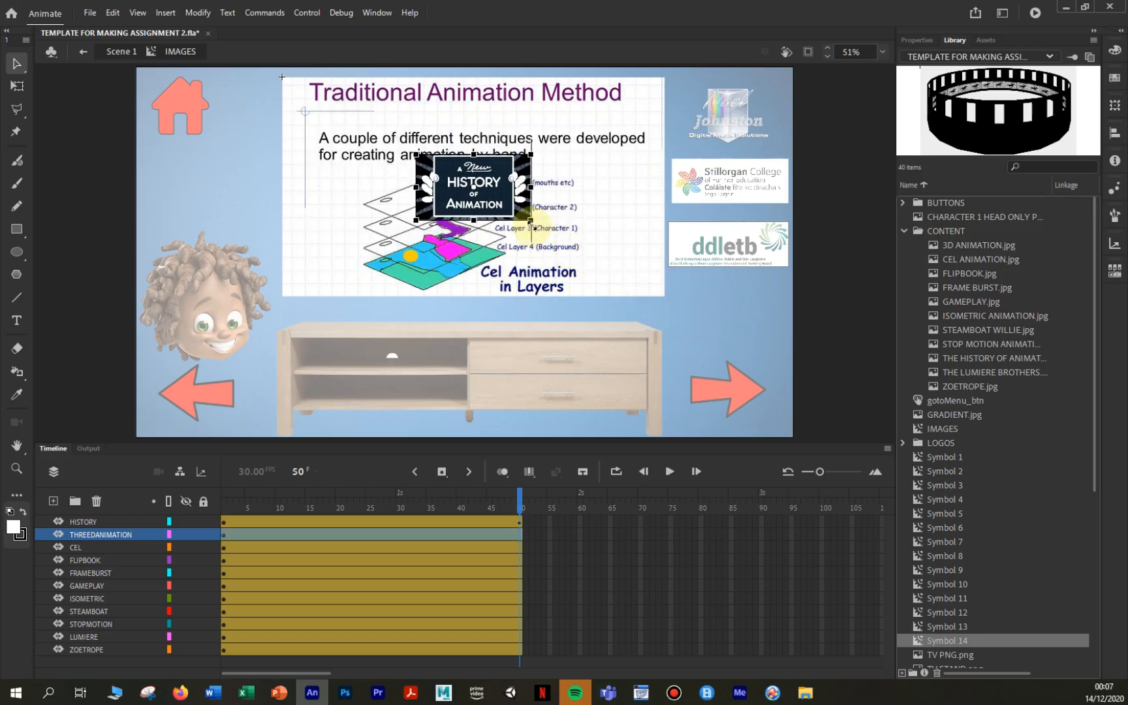
{"action": "left_click", "coordinate": [520, 550]}
{"action": "left_click_drag", "start_coordinate": [666, 298], "coordinate": [531, 220]}
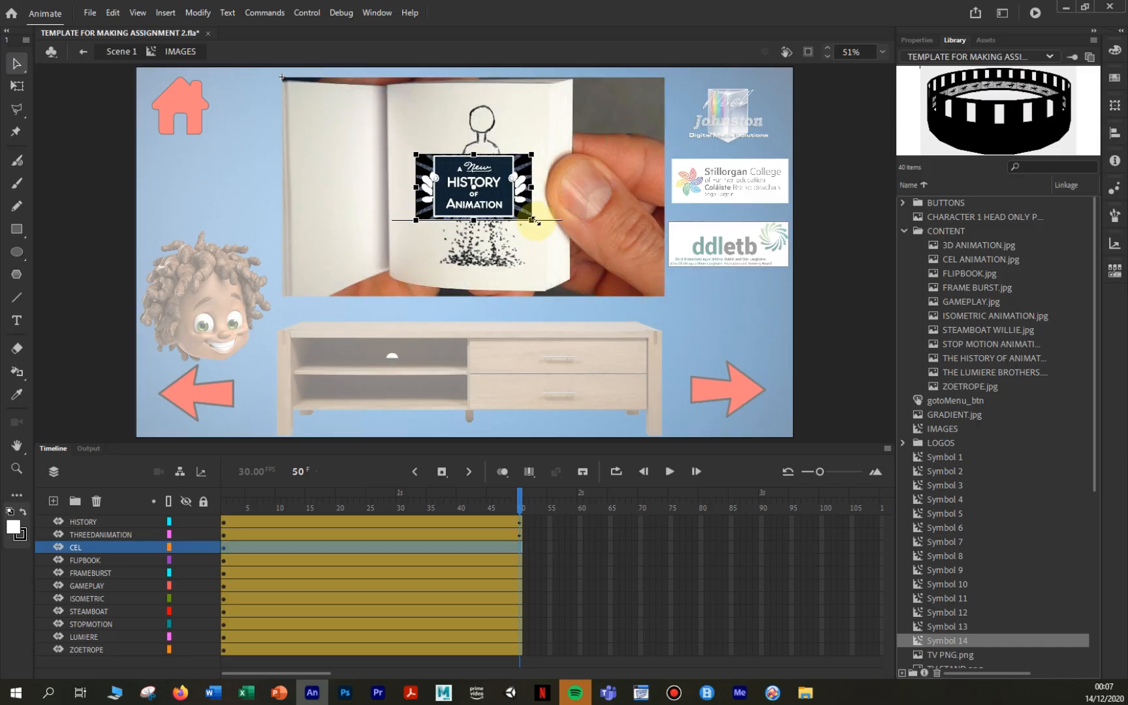
{"action": "left_click", "coordinate": [519, 560]}
{"action": "left_click_drag", "start_coordinate": [666, 304], "coordinate": [532, 221]}
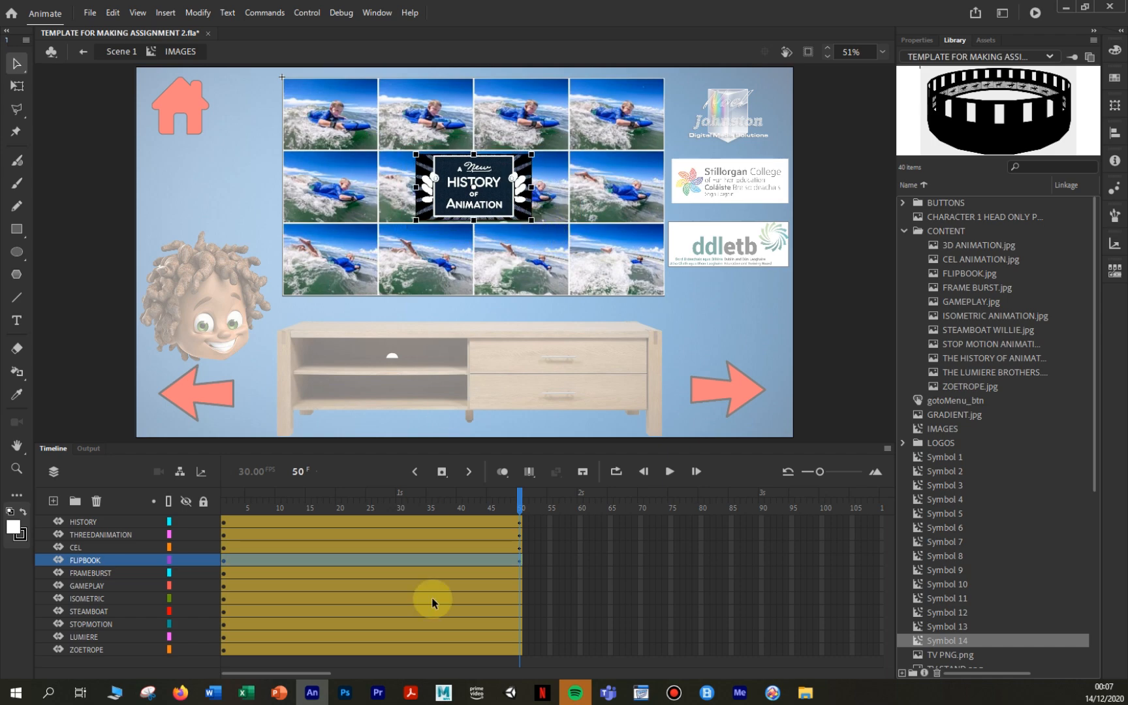
{"action": "left_click", "coordinate": [520, 577]}
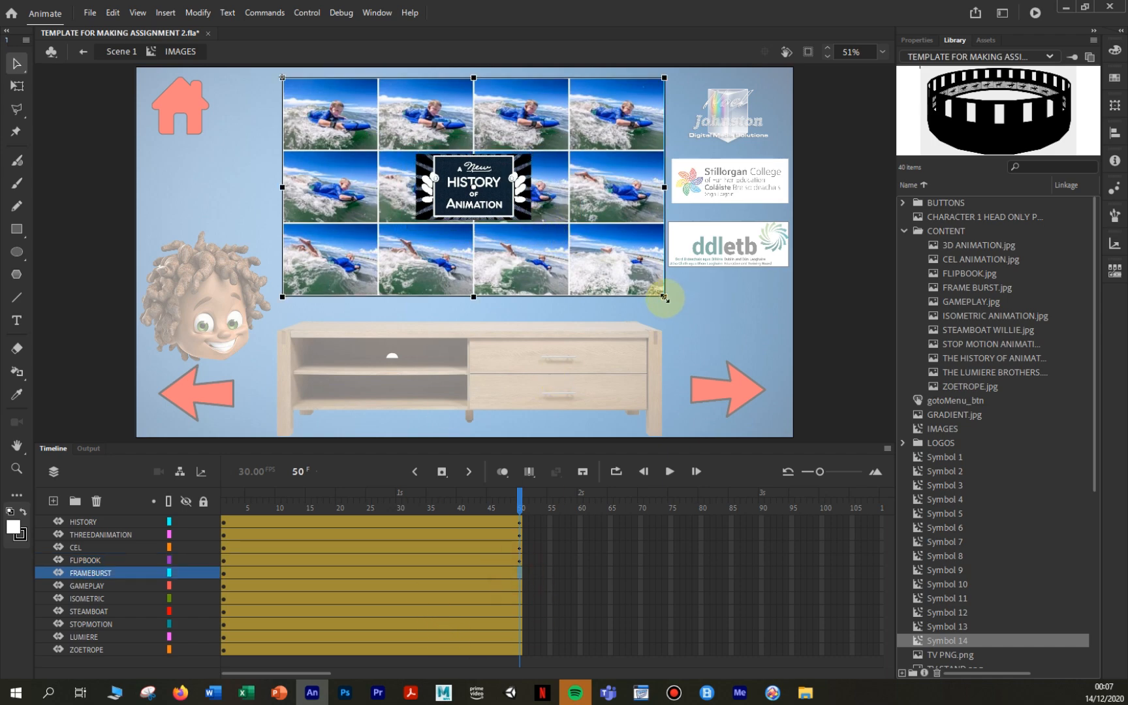
{"action": "left_click_drag", "start_coordinate": [665, 297], "coordinate": [532, 220]}
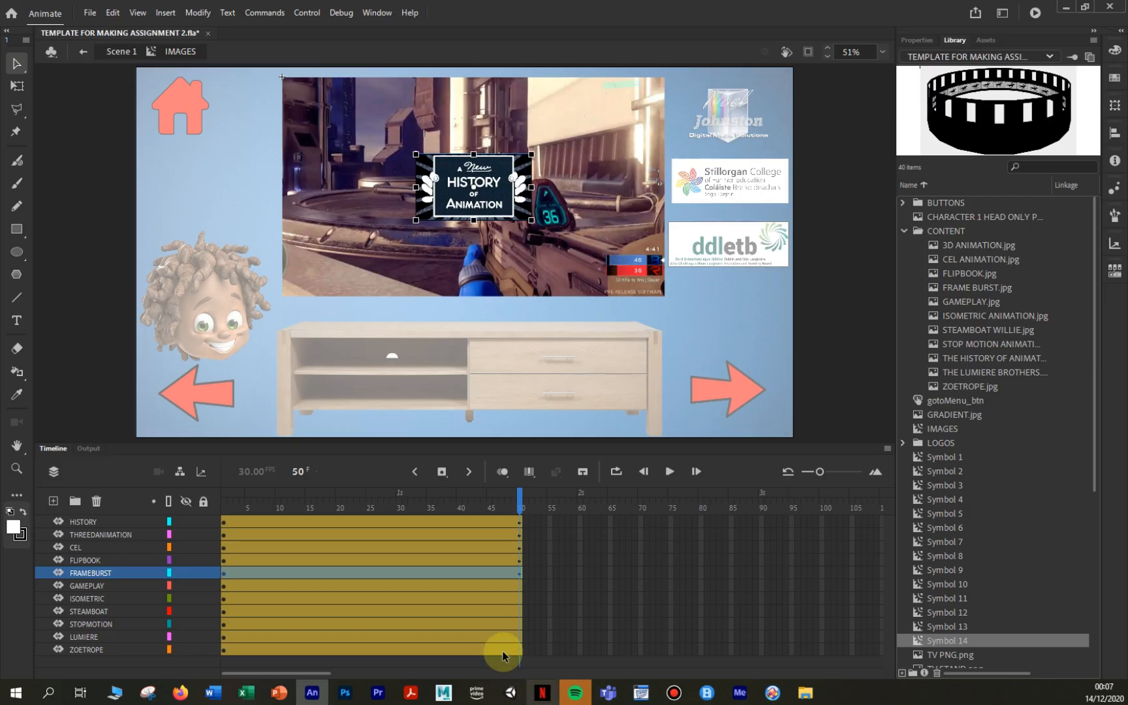
At frame 50, scale the GAMEPLAY, ISOMETRIC and STEAMBOAT images down about their centres to the size of the HISTORY title image.
{"action": "left_click", "coordinate": [519, 587]}
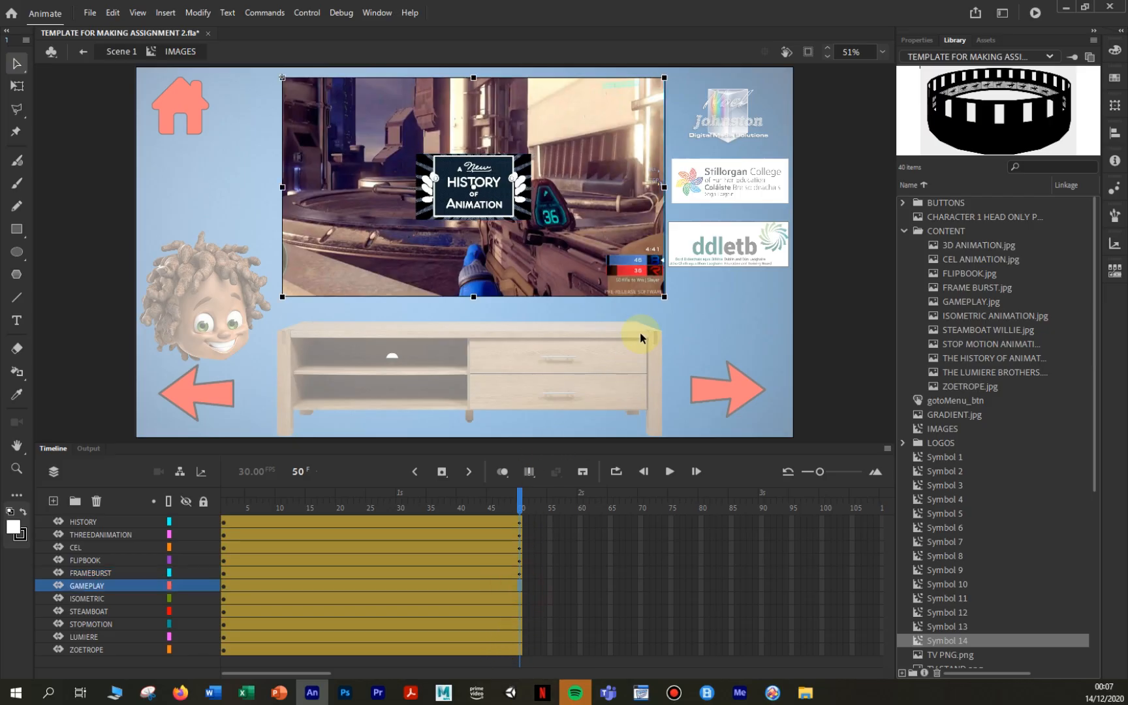
{"action": "left_click_drag", "start_coordinate": [665, 297], "coordinate": [532, 221]}
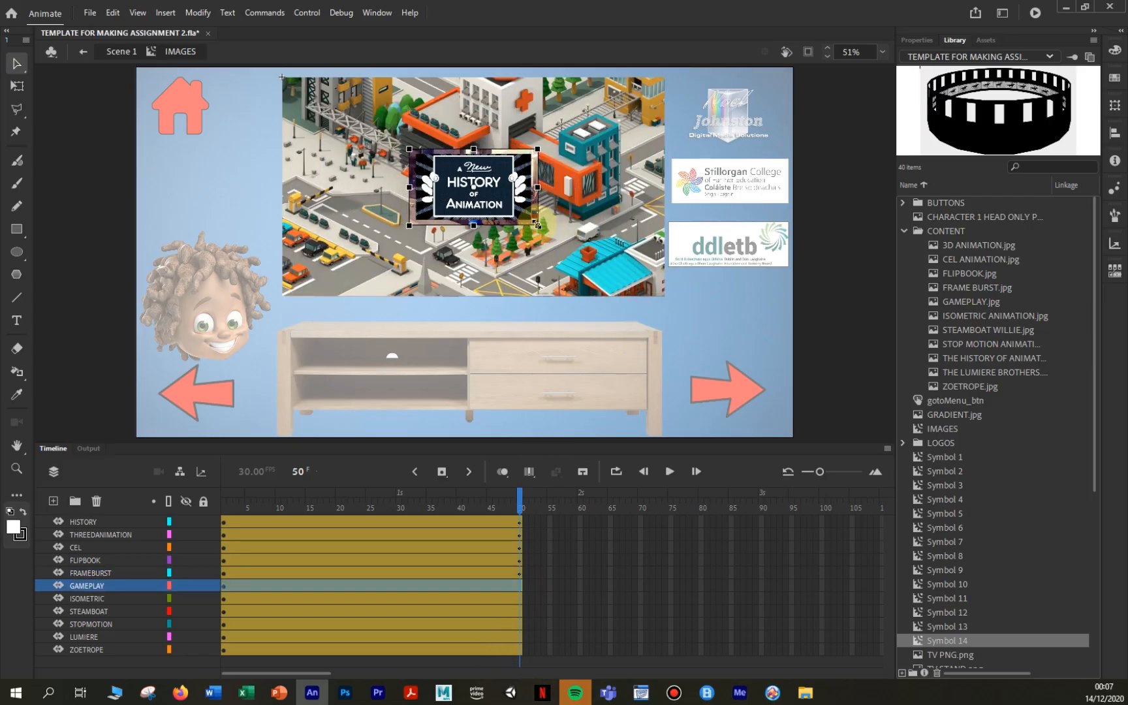
{"action": "left_click", "coordinate": [516, 597]}
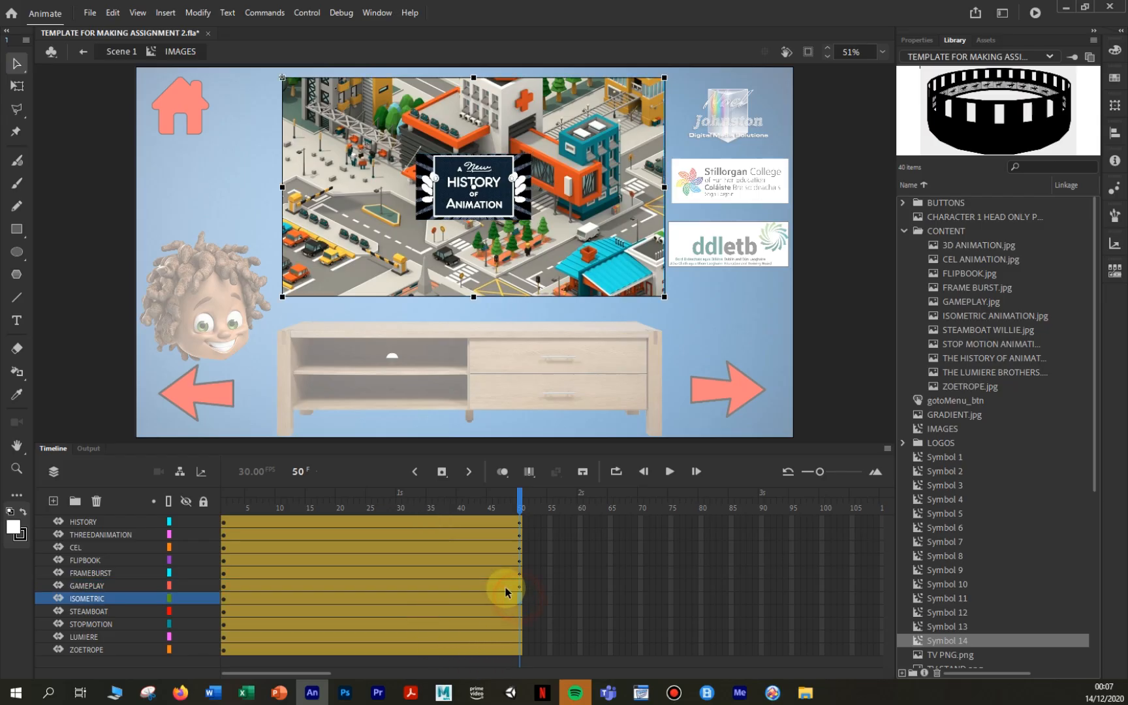
{"action": "left_click_drag", "start_coordinate": [664, 297], "coordinate": [532, 220]}
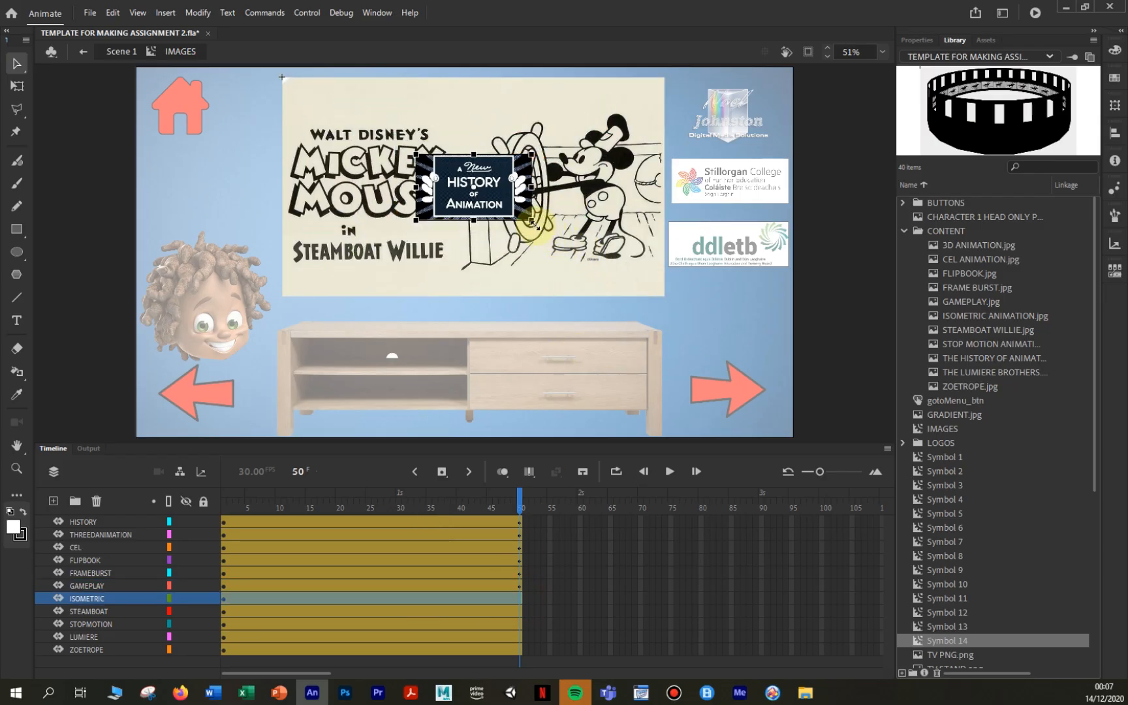
{"action": "left_click", "coordinate": [520, 611]}
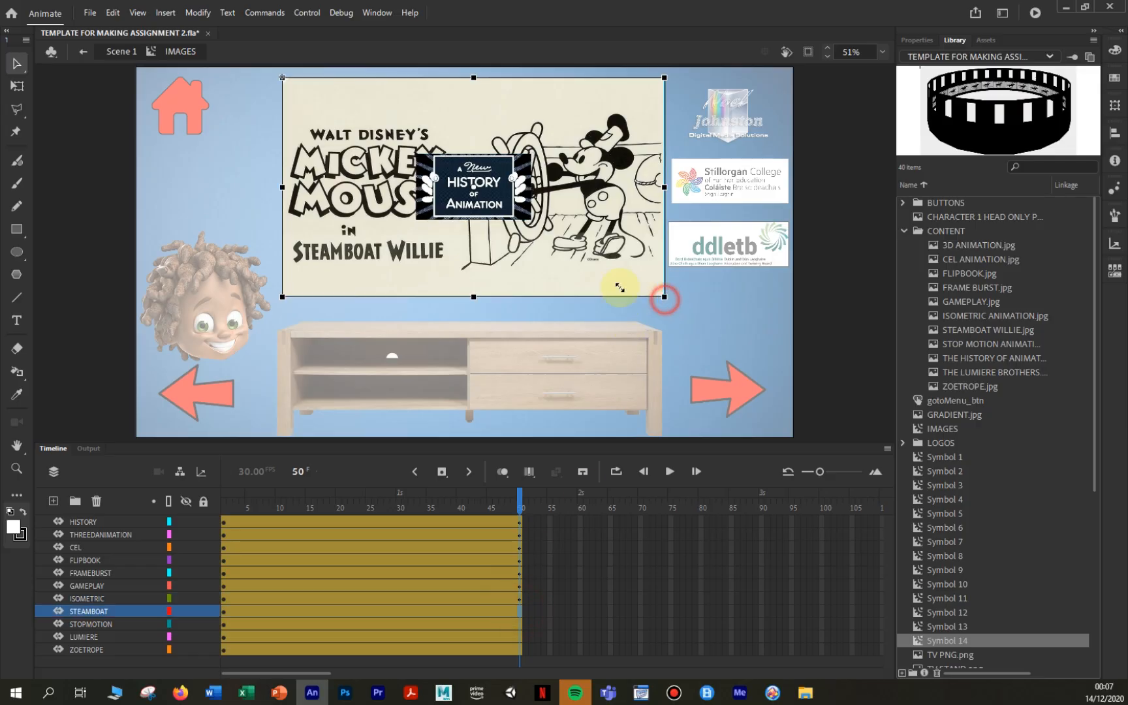
{"action": "left_click_drag", "start_coordinate": [620, 287], "coordinate": [530, 220]}
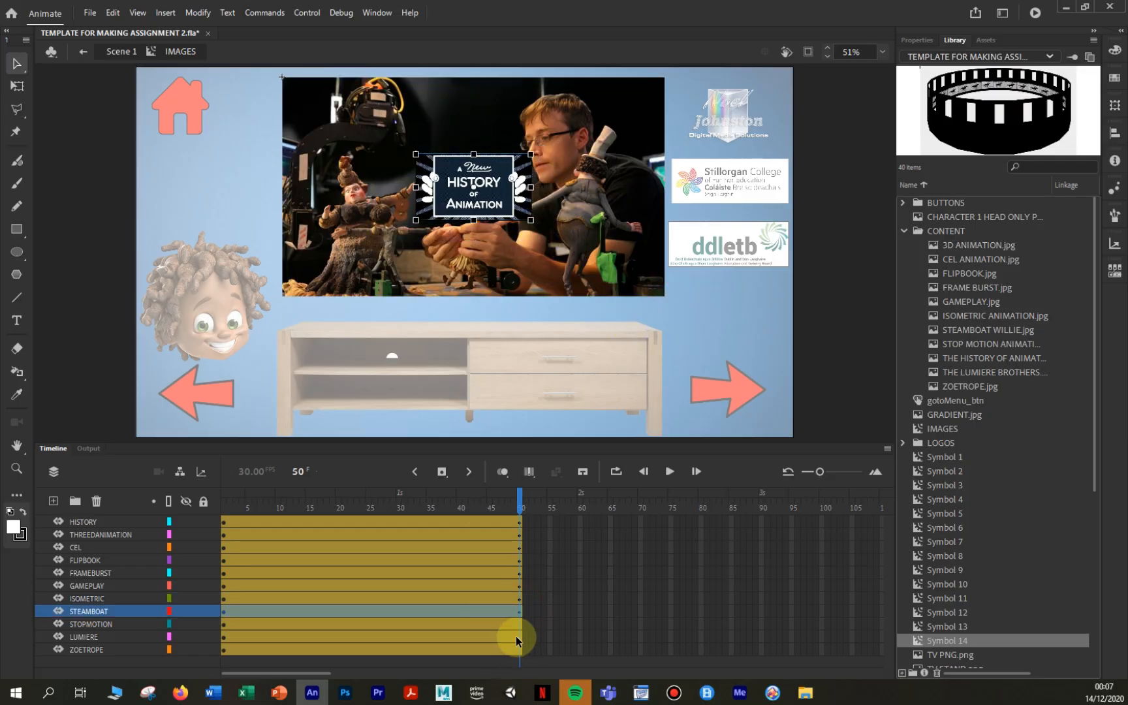
At frame 50, scale the STOPMOTION, LUMIERE and ZOETROPE images down about their centres to the size of the HISTORY title image.
{"action": "left_click", "coordinate": [517, 624]}
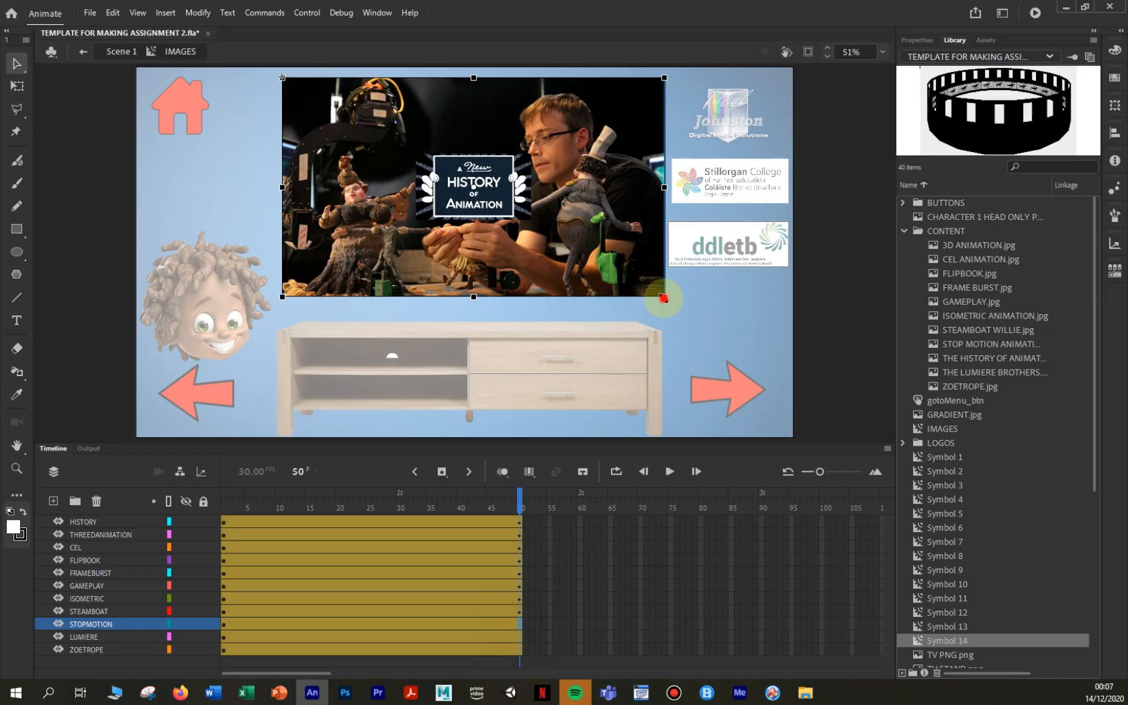
{"action": "left_click_drag", "start_coordinate": [663, 298], "coordinate": [532, 223]}
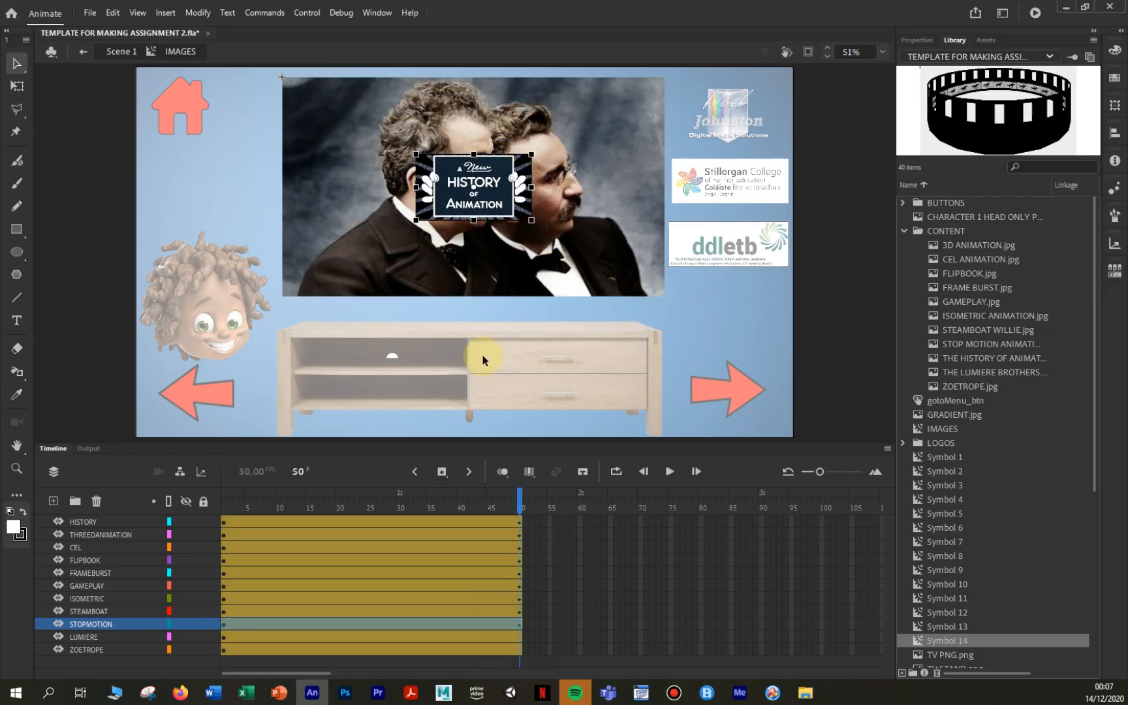
{"action": "left_click", "coordinate": [516, 636]}
{"action": "left_click_drag", "start_coordinate": [665, 295], "coordinate": [530, 221]}
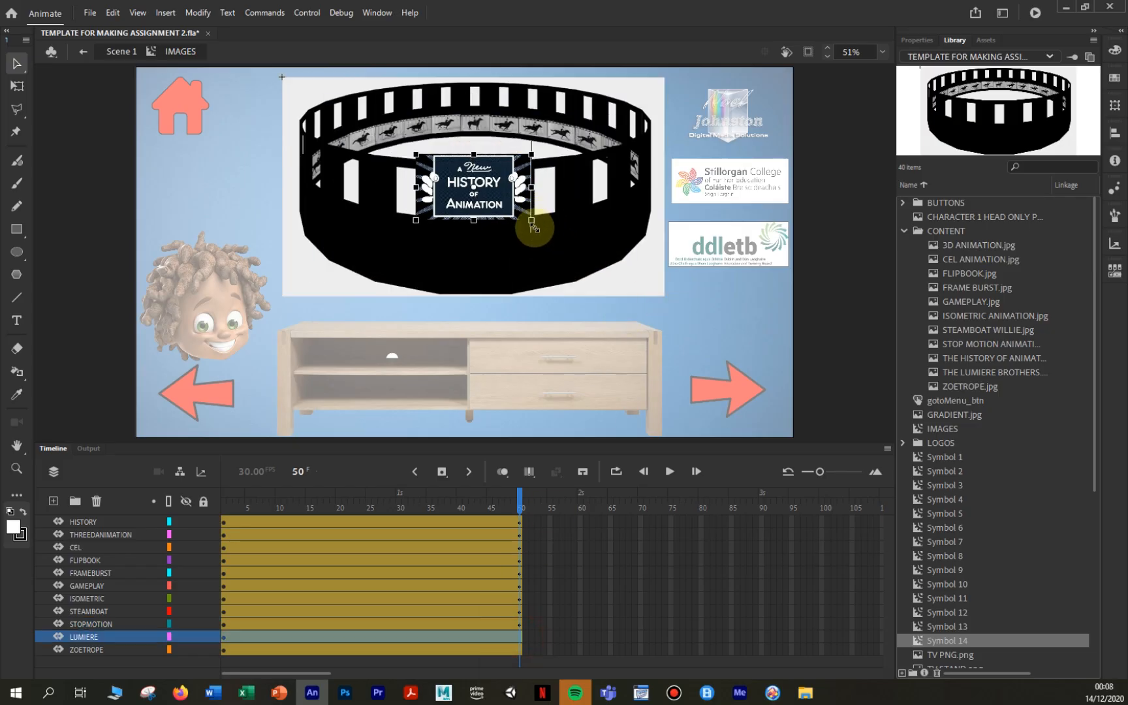
{"action": "left_click", "coordinate": [517, 649]}
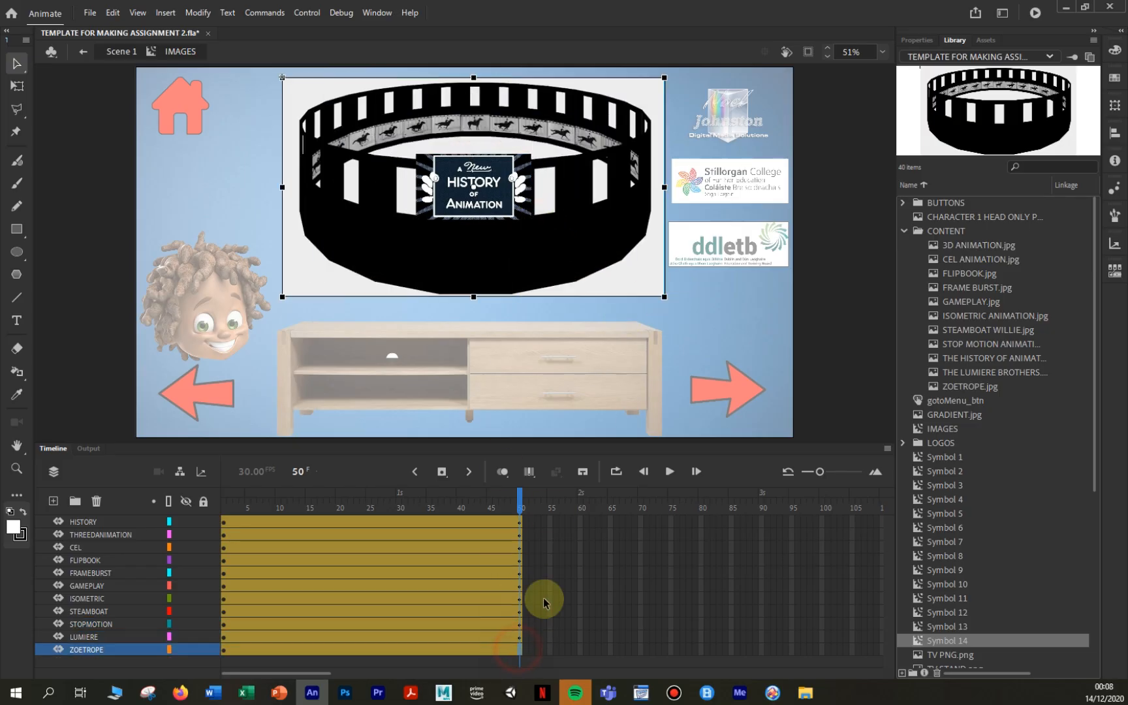
{"action": "left_click_drag", "start_coordinate": [664, 297], "coordinate": [532, 223]}
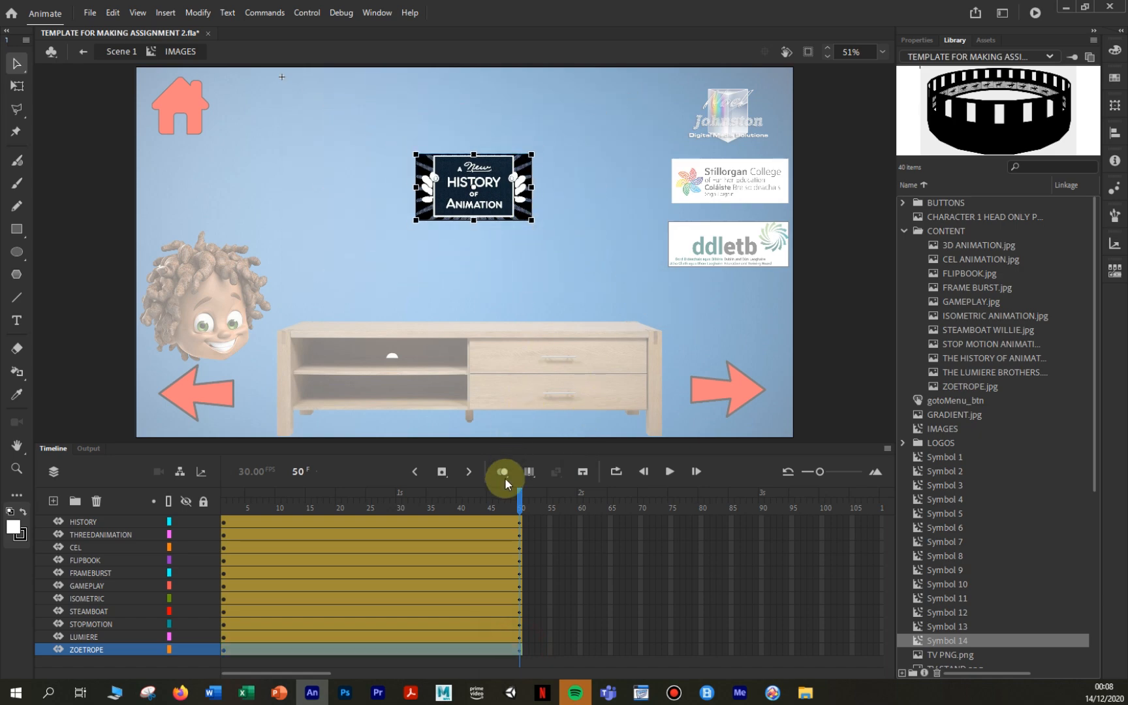
Arrange the HISTORY, 3D animation and cel animation thumbnails side by side as the top row at frame 50.
{"action": "left_click", "coordinate": [491, 217]}
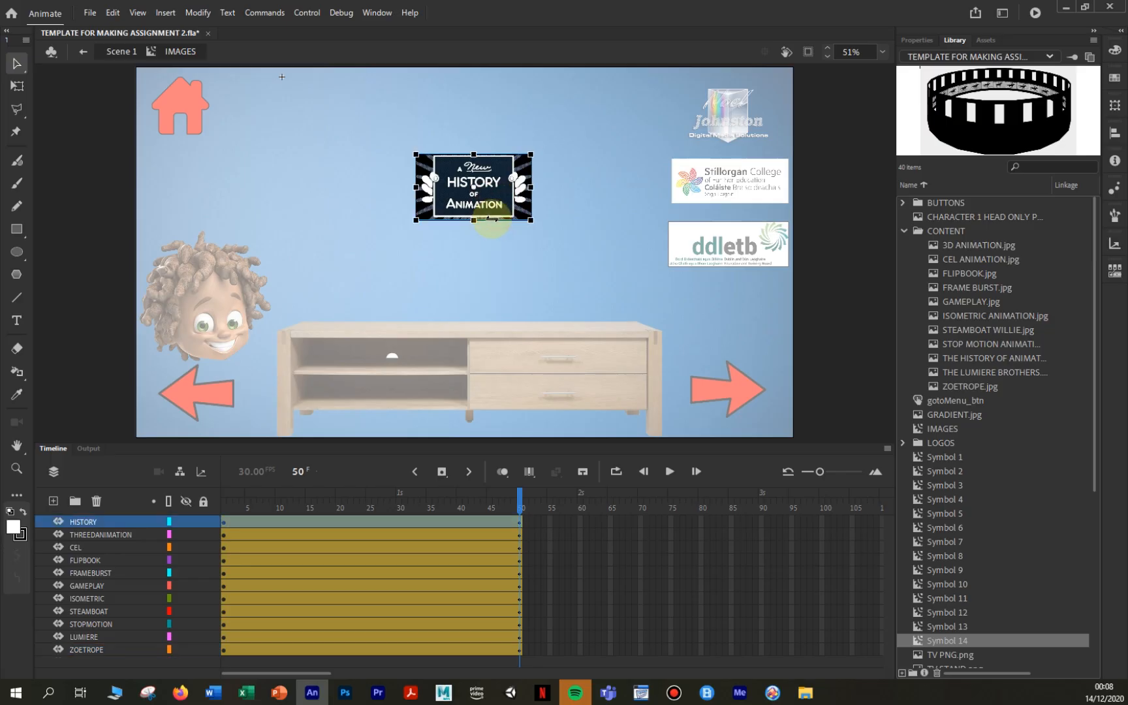
{"action": "left_click_drag", "start_coordinate": [519, 210], "coordinate": [343, 138]}
{"action": "left_click", "coordinate": [516, 202]}
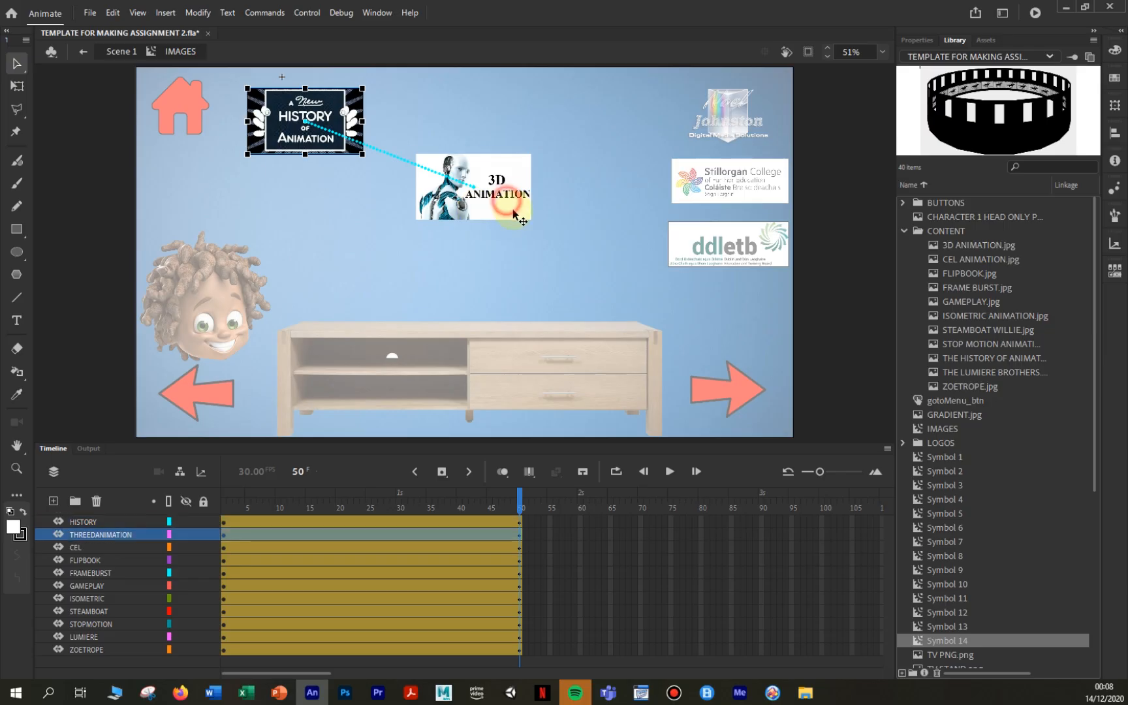
{"action": "left_click_drag", "start_coordinate": [511, 209], "coordinate": [465, 149]}
{"action": "left_click_drag", "start_coordinate": [513, 213], "coordinate": [583, 144]}
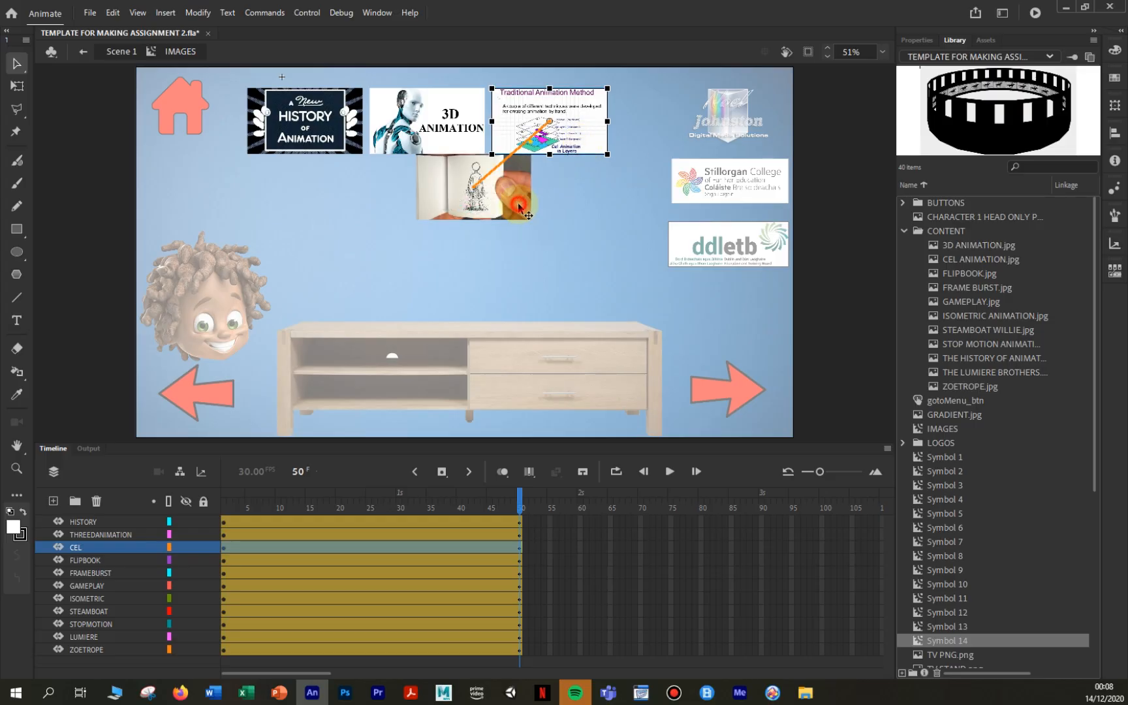
Start a second row with the flipbook and frame burst thumbnails, and move the gameplay thumbnail aside over the college logo.
{"action": "left_click_drag", "start_coordinate": [519, 207], "coordinate": [346, 206]}
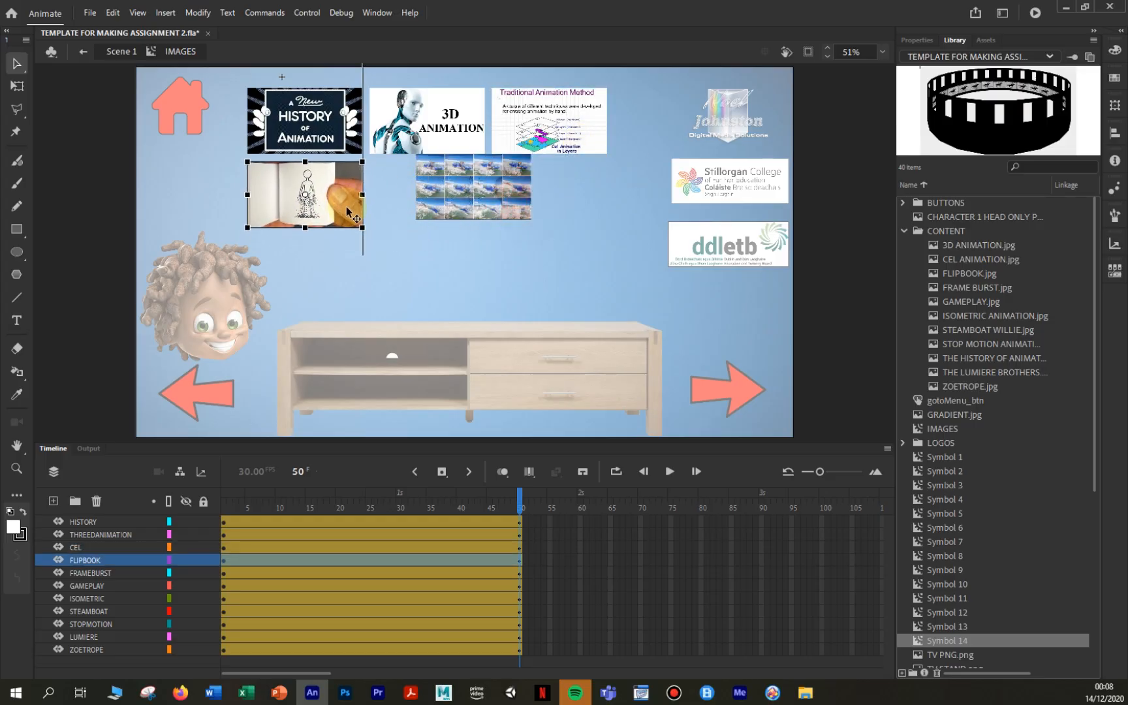
{"action": "left_click_drag", "start_coordinate": [503, 213], "coordinate": [678, 224]}
Arrange the isometric, Steamboat Willie, stop motion and Lumière thumbnails side by side as a third row above the TV stand.
{"action": "left_click_drag", "start_coordinate": [514, 211], "coordinate": [366, 296]}
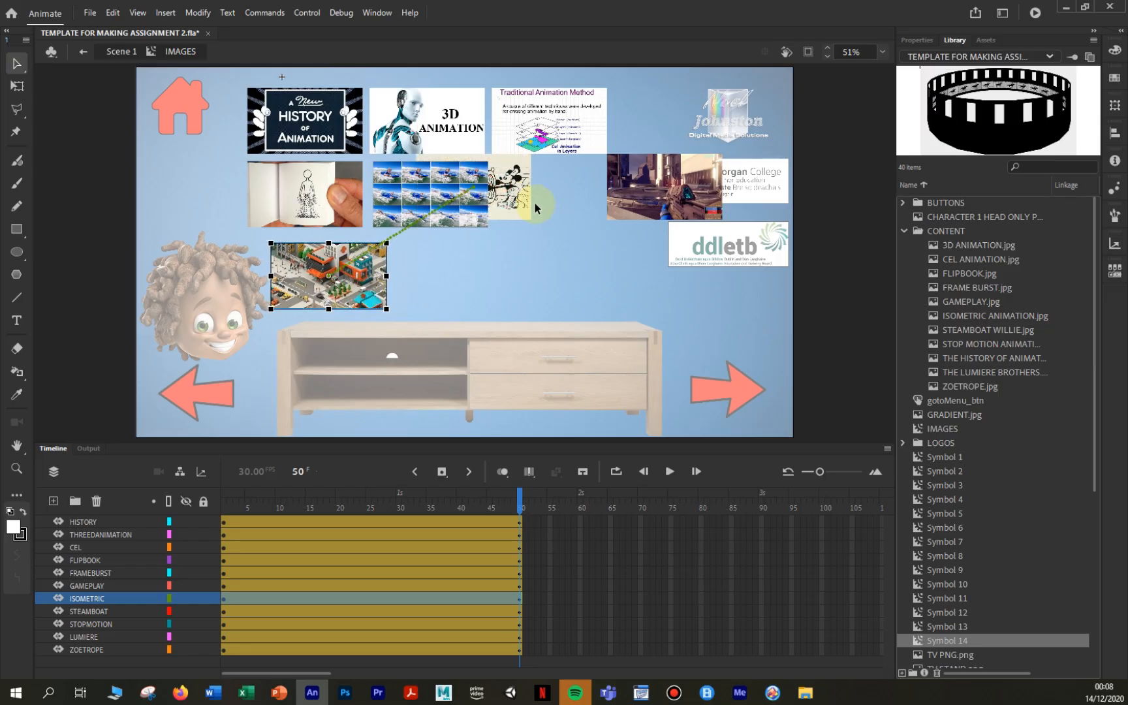
{"action": "left_click_drag", "start_coordinate": [516, 210], "coordinate": [617, 292]}
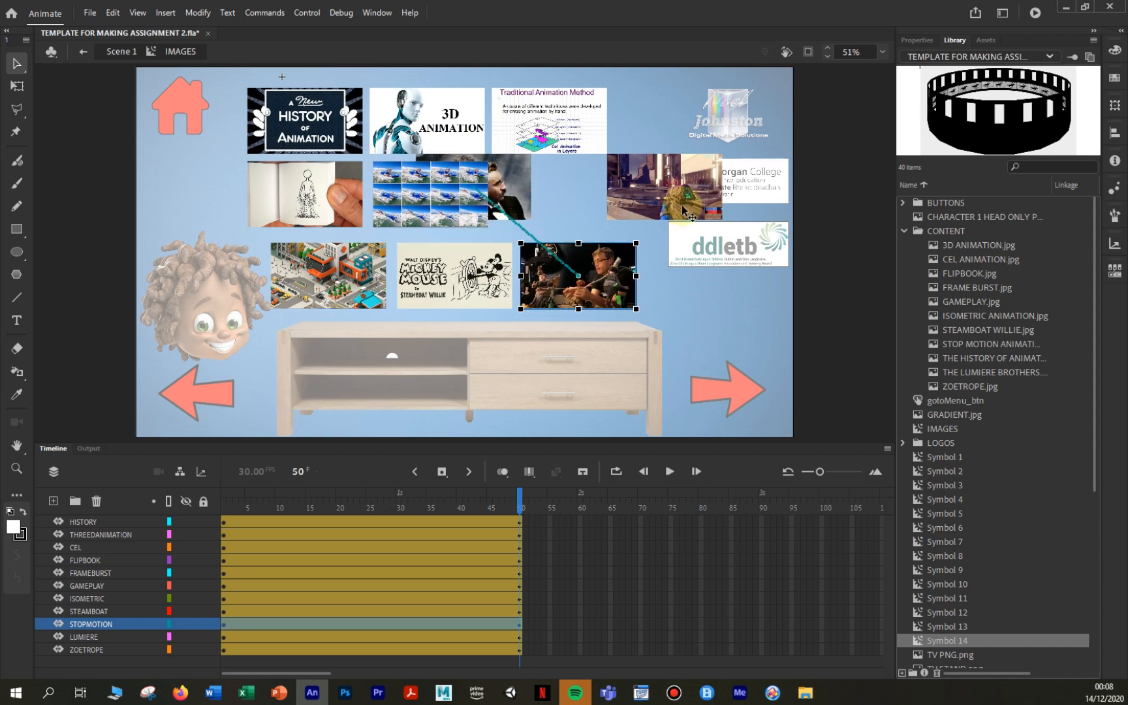
{"action": "left_click", "coordinate": [524, 201]}
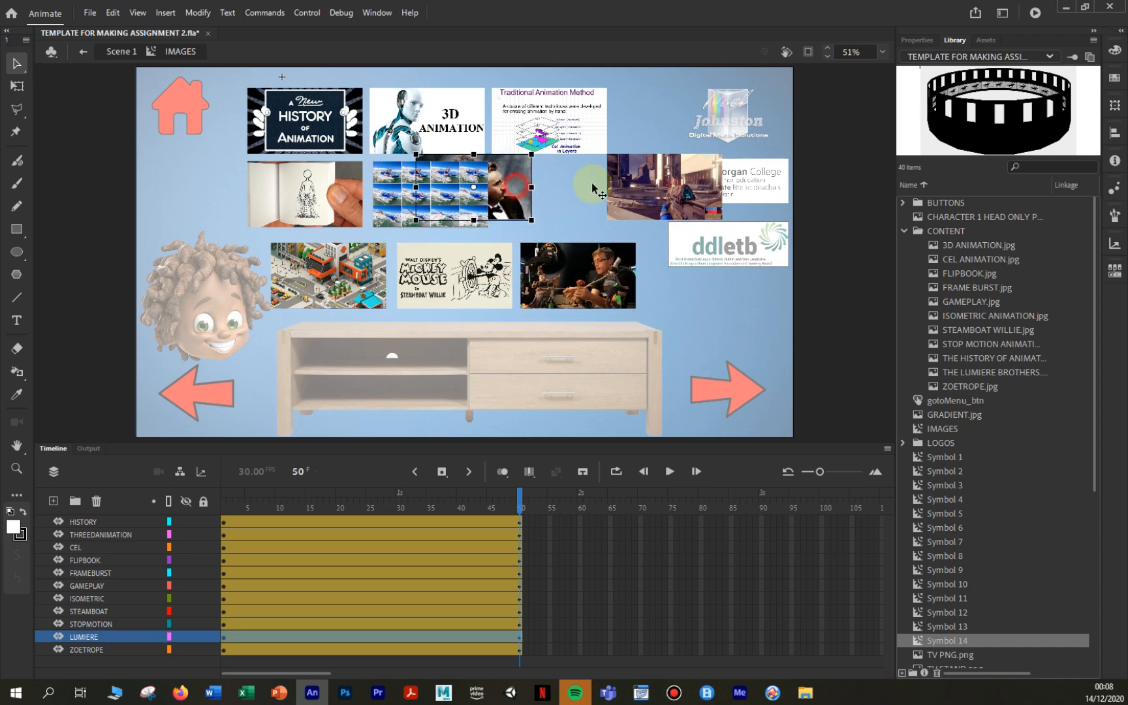
{"action": "left_click_drag", "start_coordinate": [592, 182], "coordinate": [745, 273]}
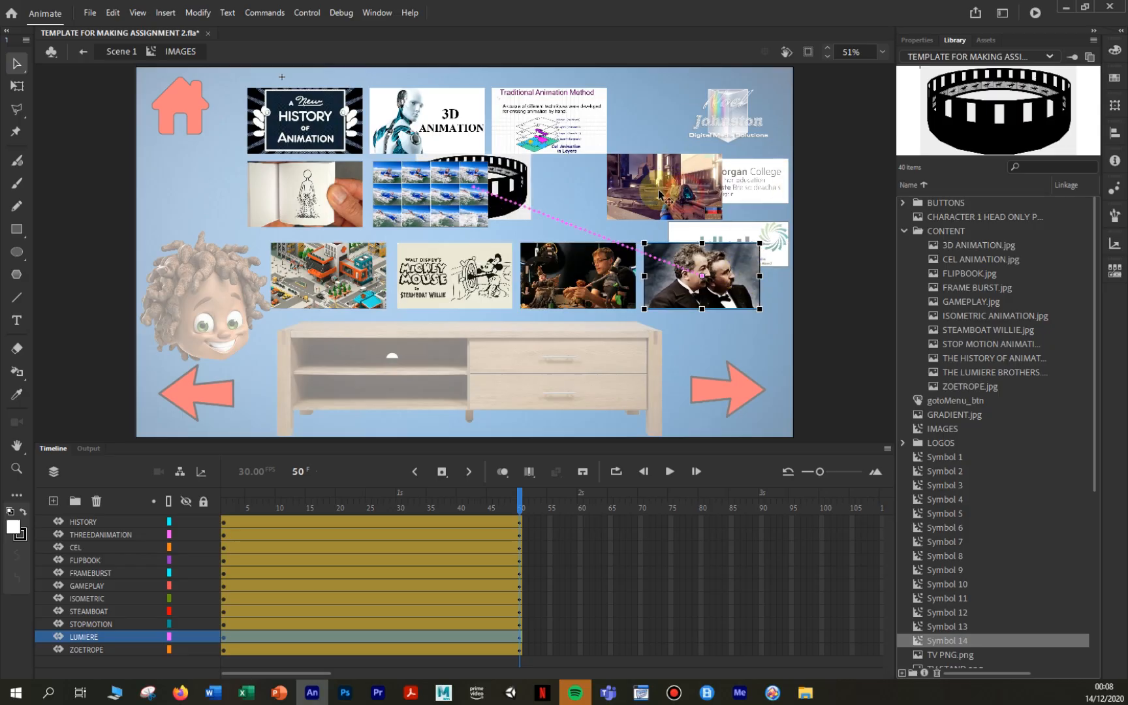
Complete the second row by placing the gameplay thumbnail beside the frame burst image and the zoetrope thumbnail at the row's end.
{"action": "left_click_drag", "start_coordinate": [659, 194], "coordinate": [593, 148]}
{"action": "left_click_drag", "start_coordinate": [510, 203], "coordinate": [739, 223]}
{"action": "left_click_drag", "start_coordinate": [627, 155], "coordinate": [608, 198]}
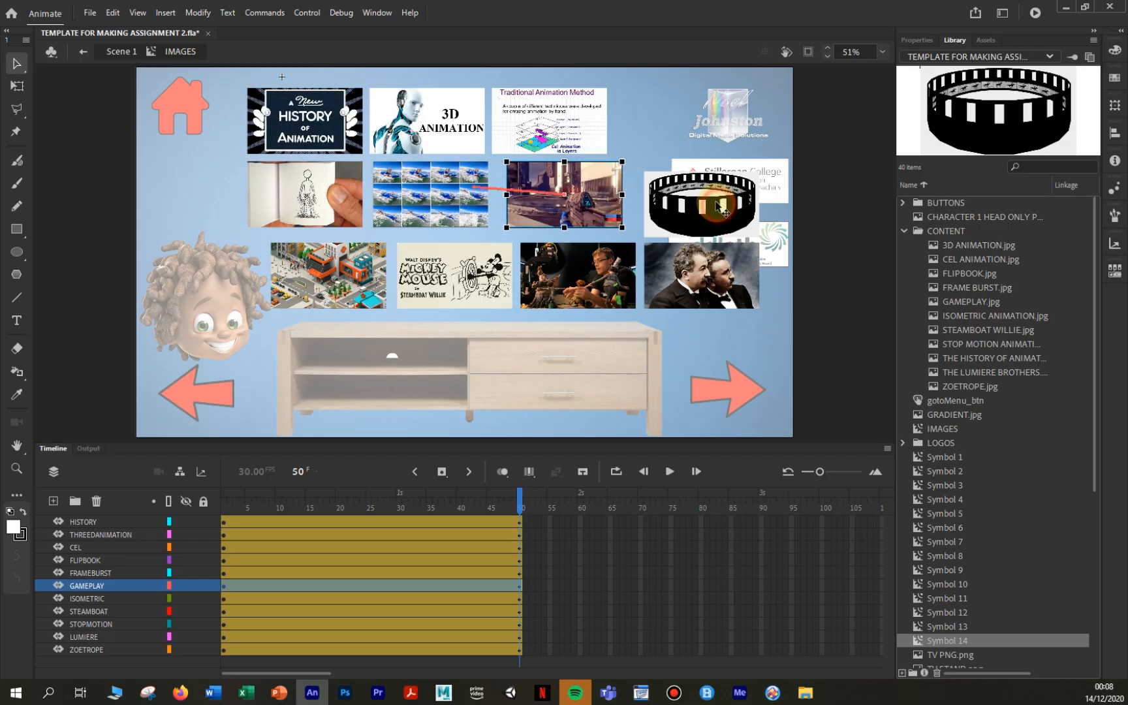
{"action": "left_click_drag", "start_coordinate": [721, 207], "coordinate": [714, 199]}
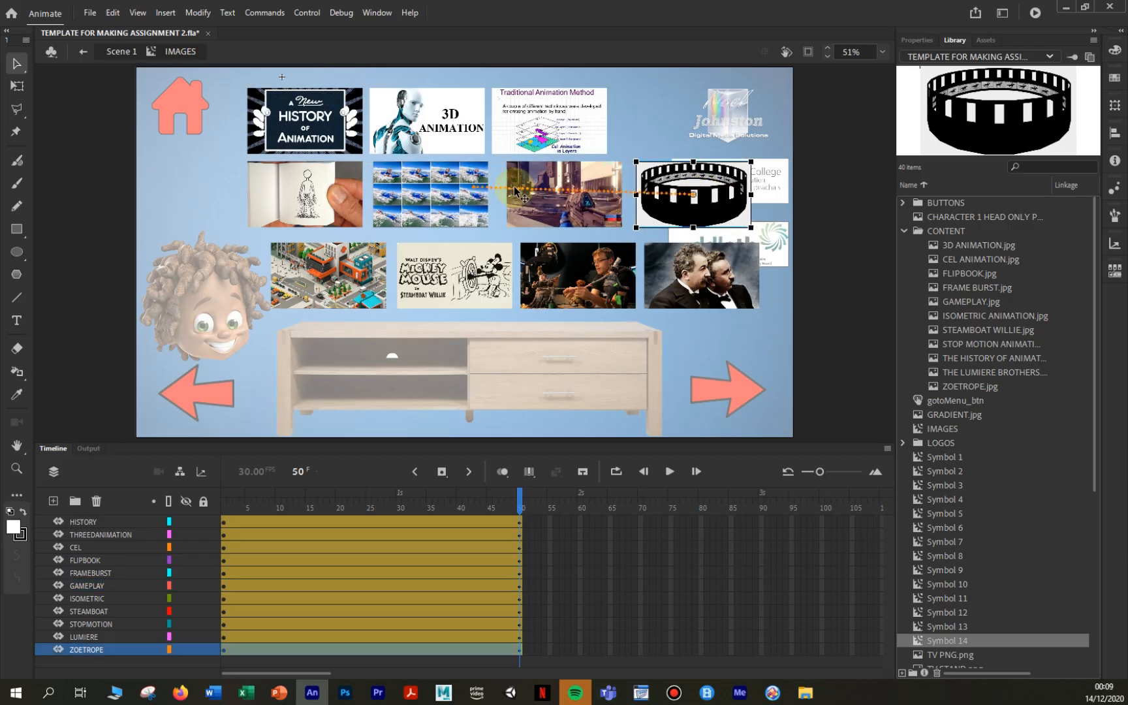
Align the cel thumbnail above the gameplay image, and space the 3D animation and frame burst thumbnails evenly as the second column.
{"action": "left_click_drag", "start_coordinate": [549, 121], "coordinate": [564, 121]}
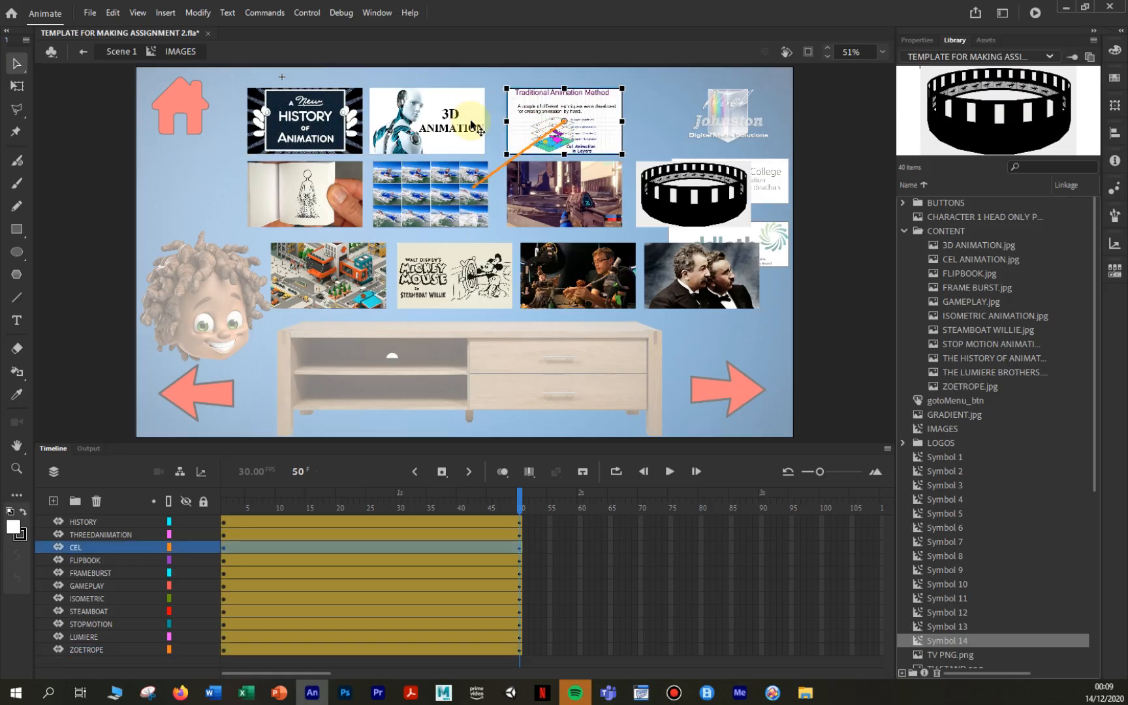
{"action": "left_click_drag", "start_coordinate": [471, 123], "coordinate": [481, 123]}
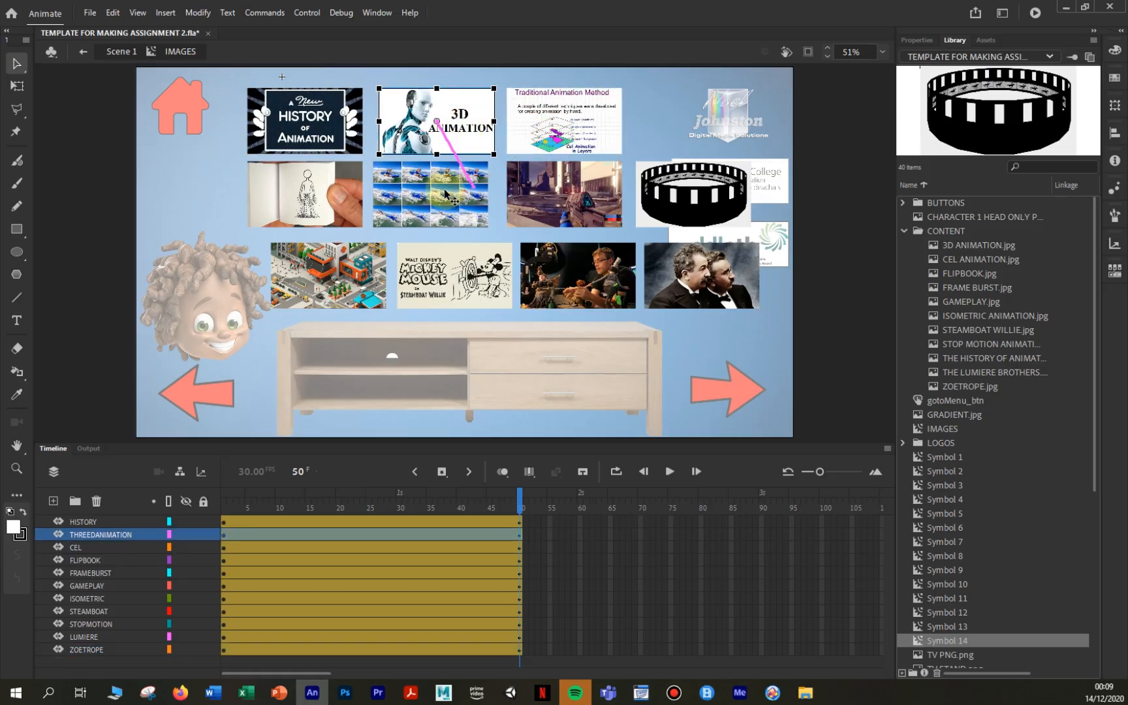
{"action": "left_click_drag", "start_coordinate": [446, 194], "coordinate": [453, 194]}
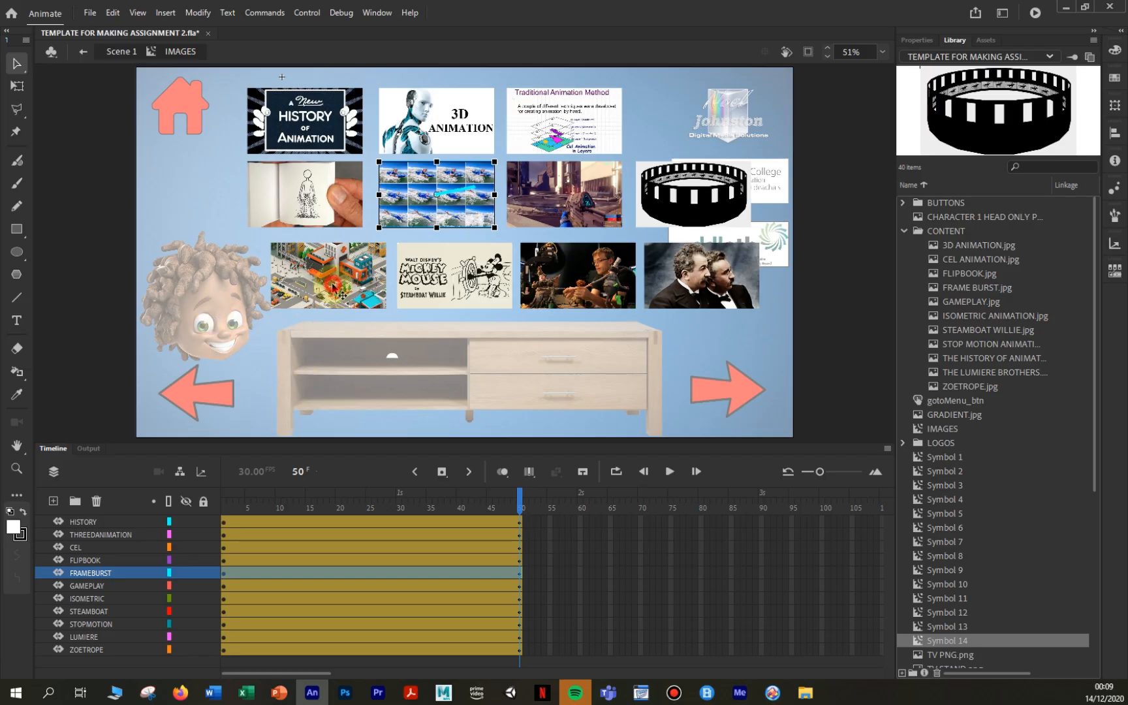
Shift the isometric, Steamboat Willie, stop motion and Lumière thumbnails so the third row aligns with the columns above.
{"action": "left_click_drag", "start_coordinate": [332, 285], "coordinate": [308, 282]}
{"action": "left_click_drag", "start_coordinate": [451, 288], "coordinate": [431, 288]}
{"action": "left_click_drag", "start_coordinate": [564, 297], "coordinate": [550, 297]}
{"action": "left_click_drag", "start_coordinate": [692, 275], "coordinate": [685, 280]}
{"action": "left_click", "coordinate": [698, 209]}
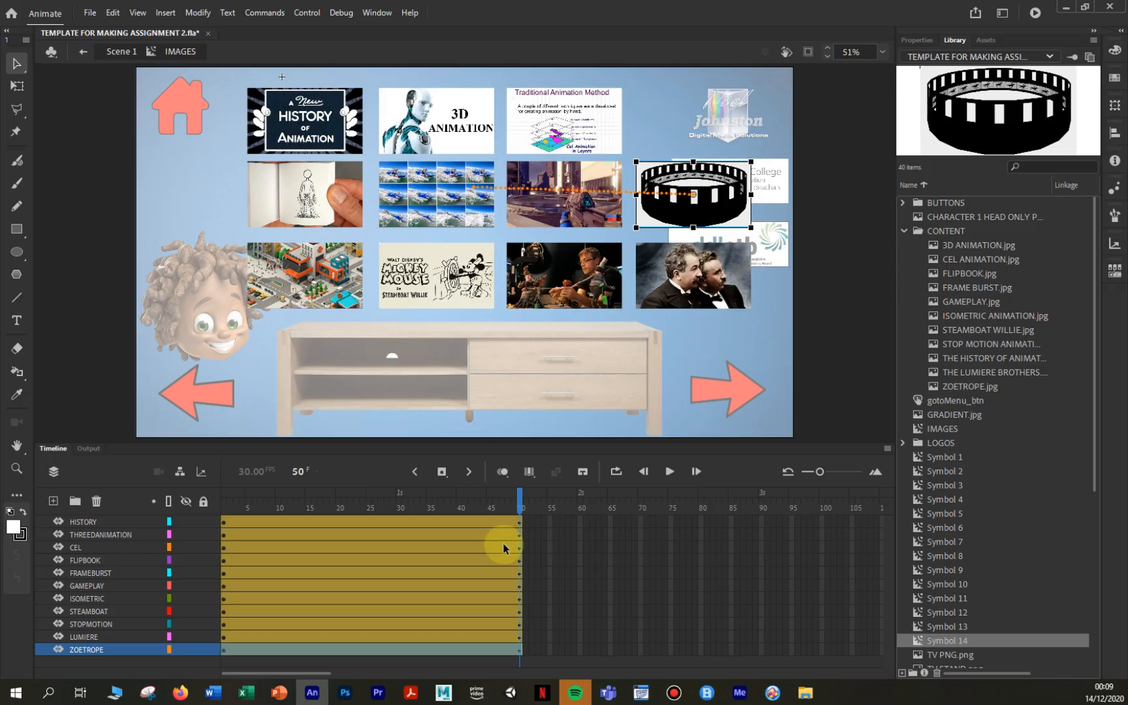
Add a new layer, move it to the top of the layer stack and name it ACTION.
{"action": "left_click_drag", "start_coordinate": [519, 503], "coordinate": [526, 592]}
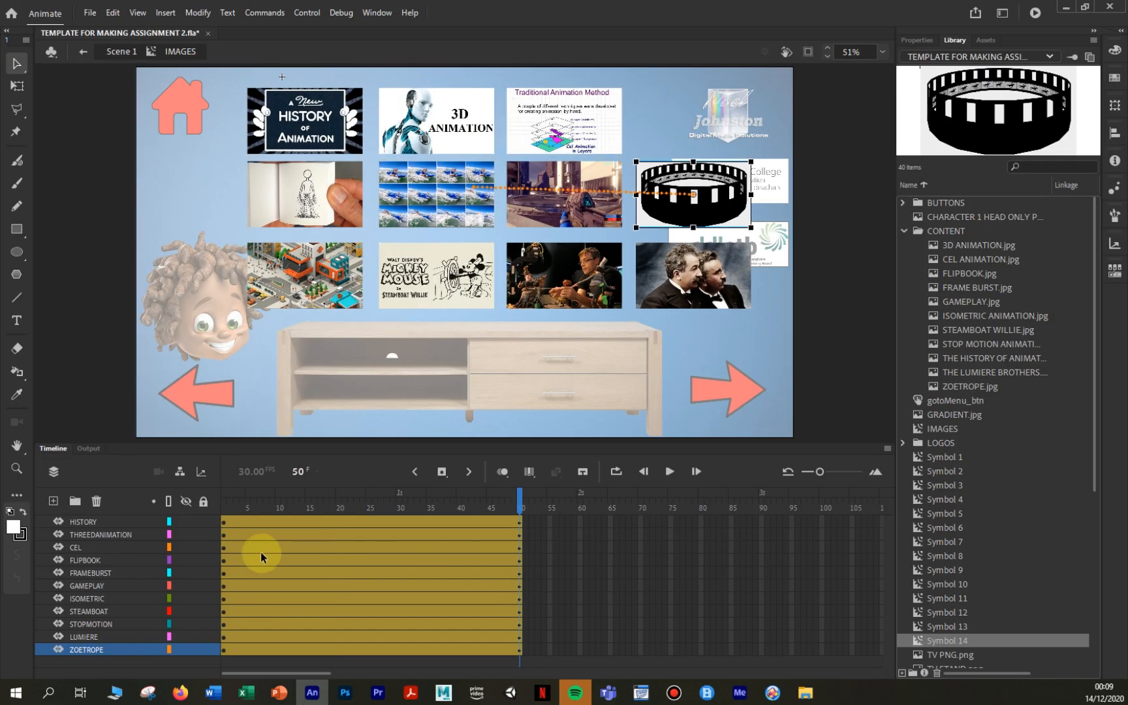
{"action": "left_click", "coordinate": [52, 501]}
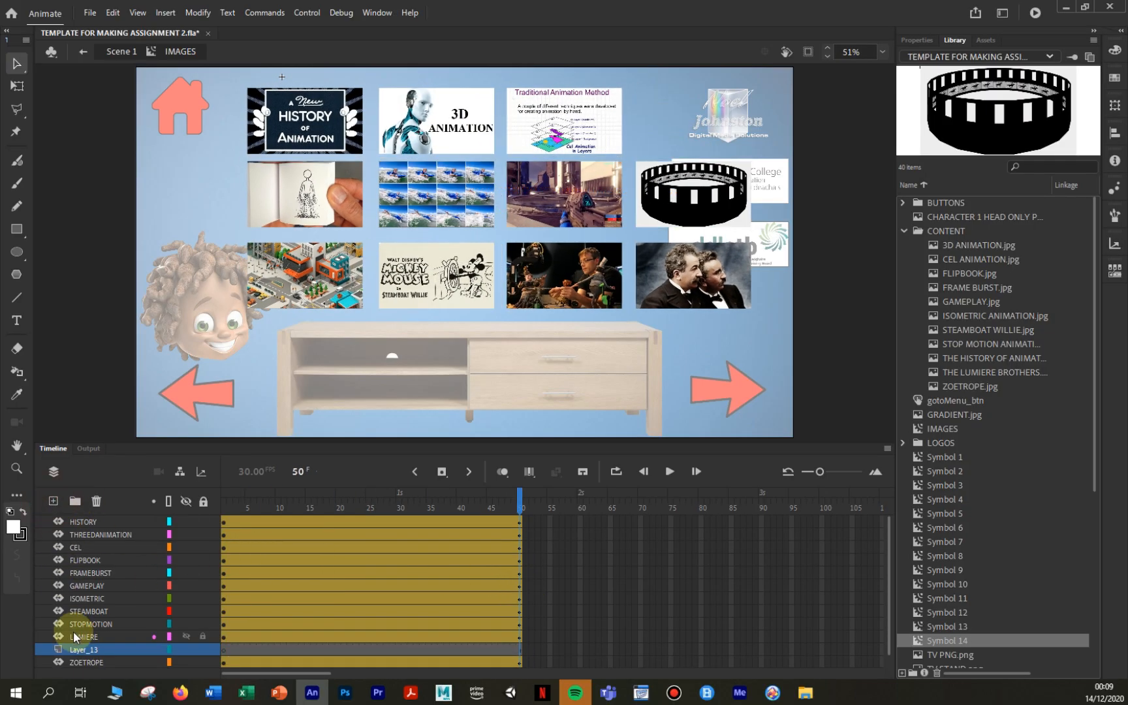
{"action": "left_click_drag", "start_coordinate": [79, 650], "coordinate": [79, 526]}
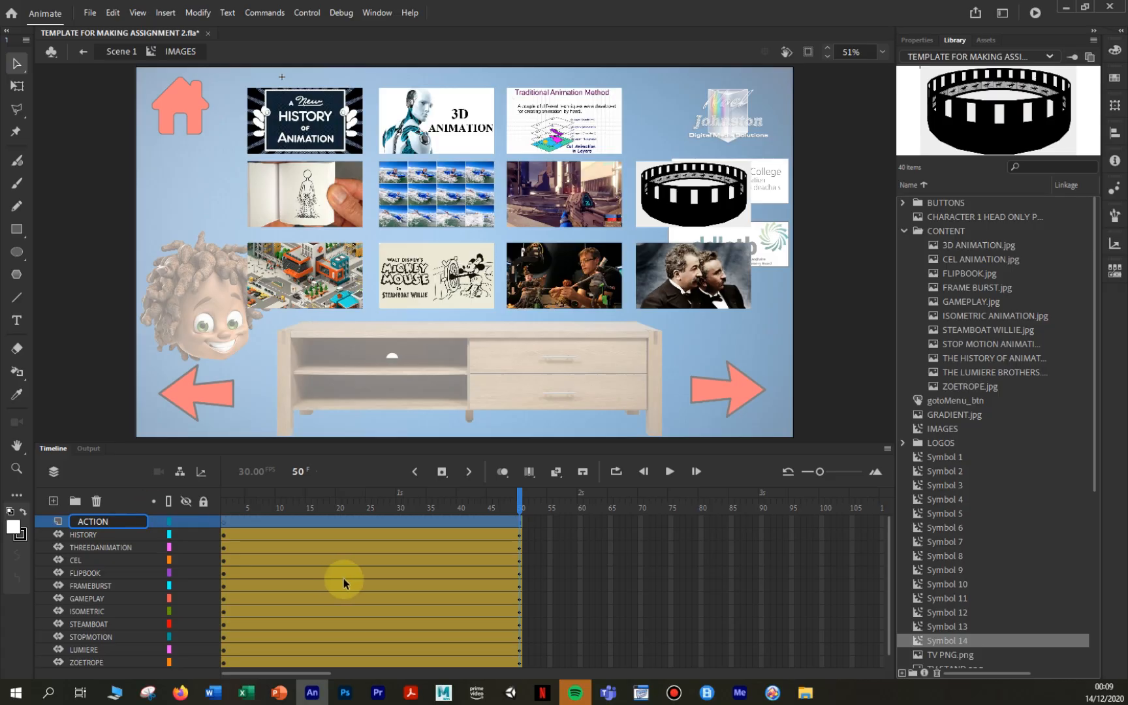
Insert a blank keyframe at frame 50 of the ACTION layer and add the script stop(); to it.
{"action": "right_click", "coordinate": [521, 521]}
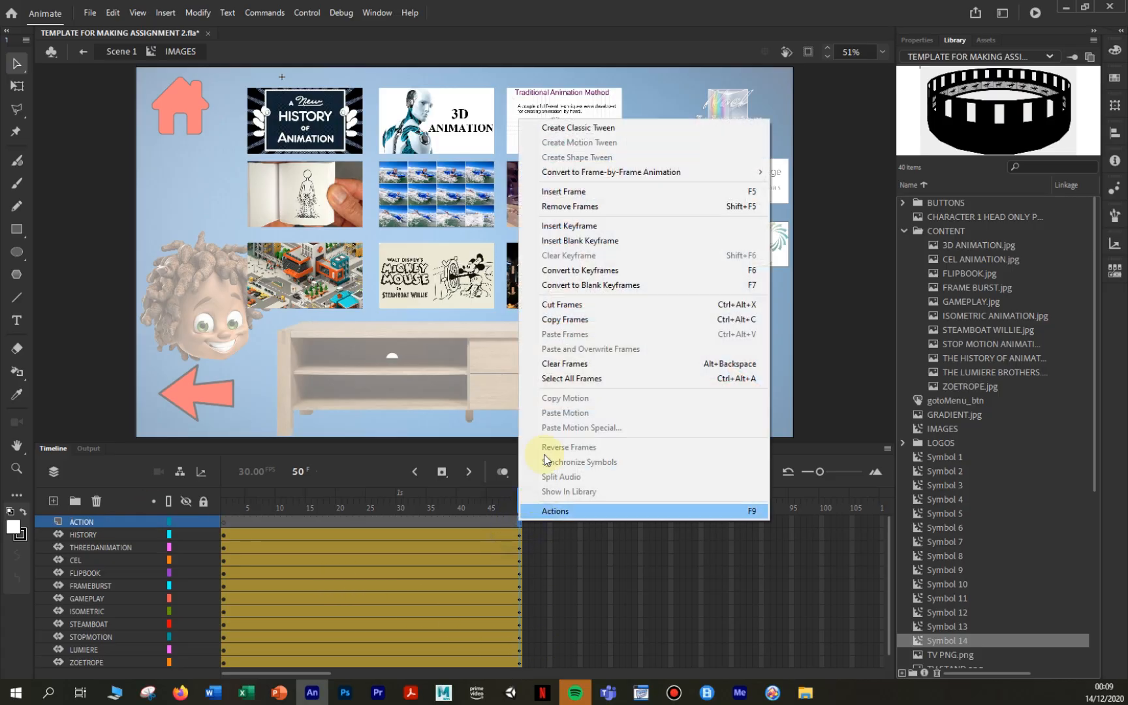
{"action": "left_click", "coordinate": [579, 240]}
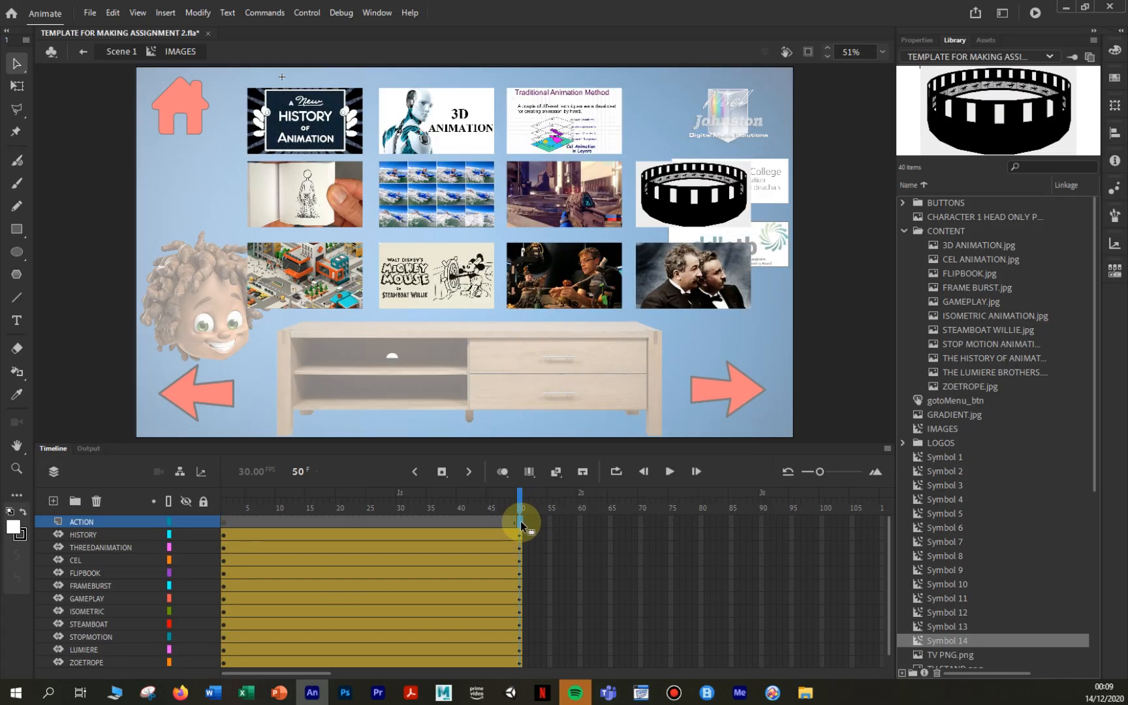
{"action": "right_click", "coordinate": [519, 521]}
{"action": "left_click", "coordinate": [544, 509]}
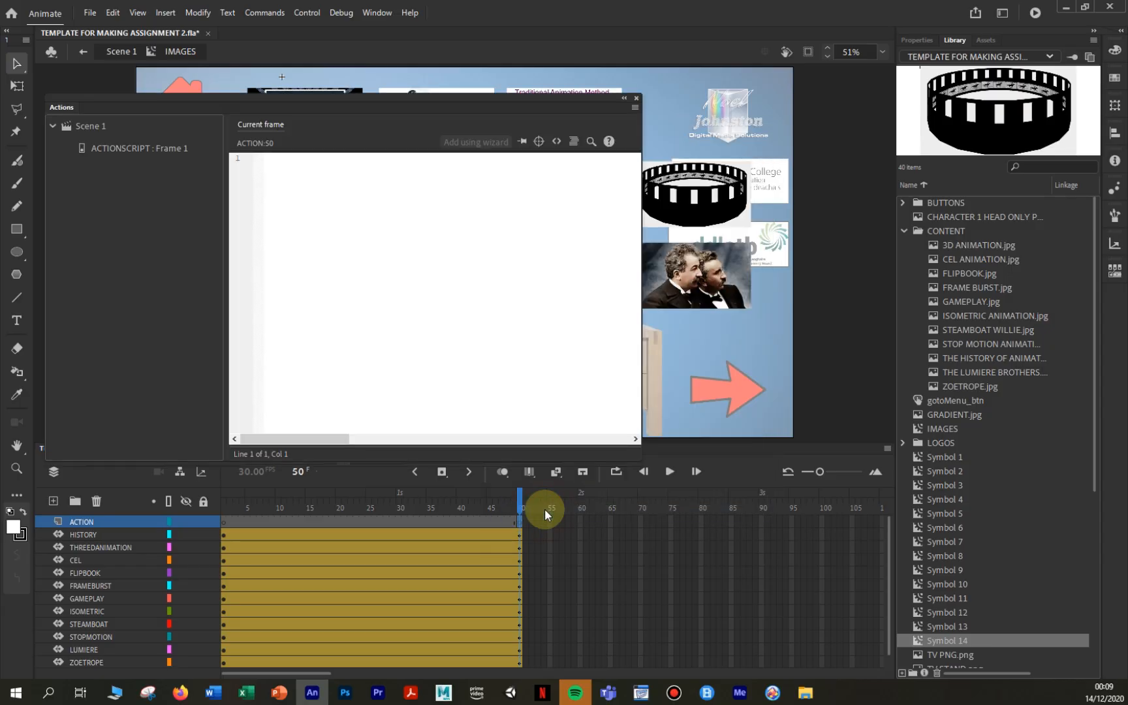
{"action": "key", "text": "o"}
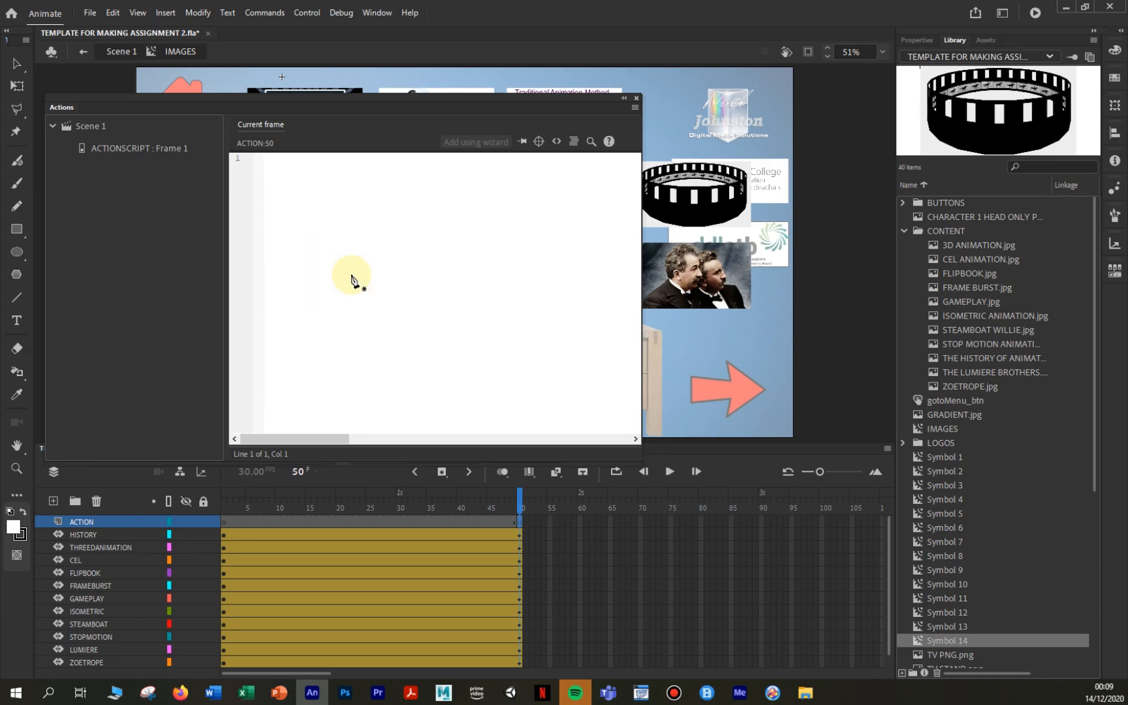
{"action": "type", "text": "stop();"}
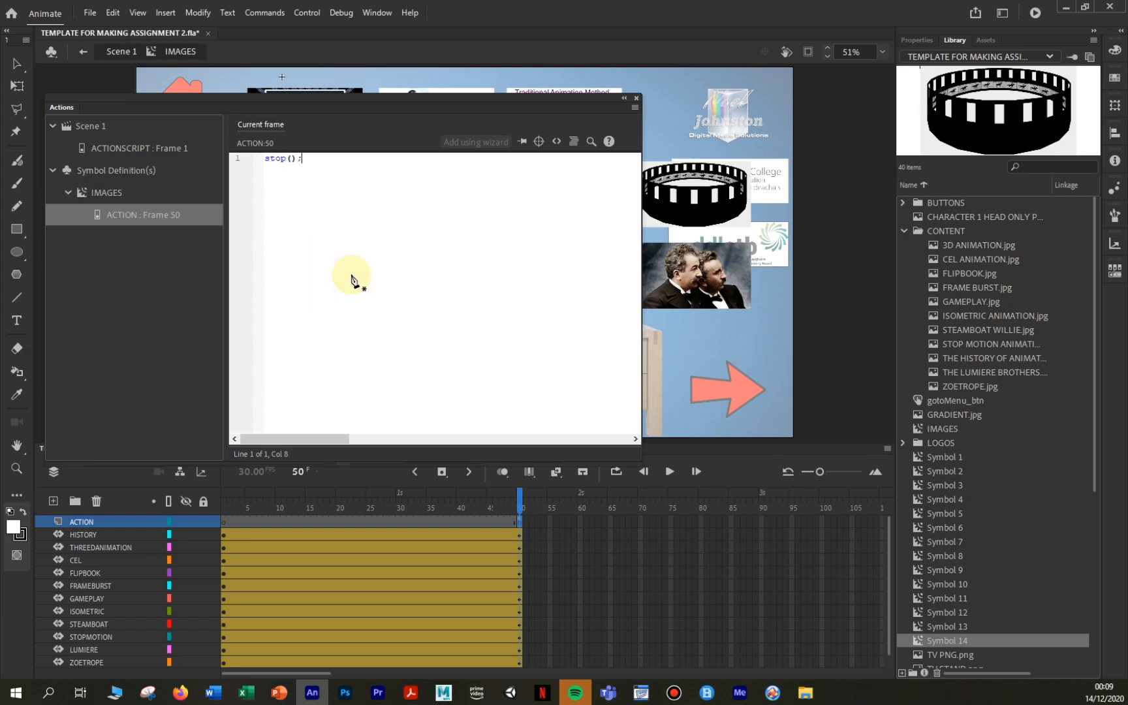
{"action": "left_click", "coordinate": [636, 98]}
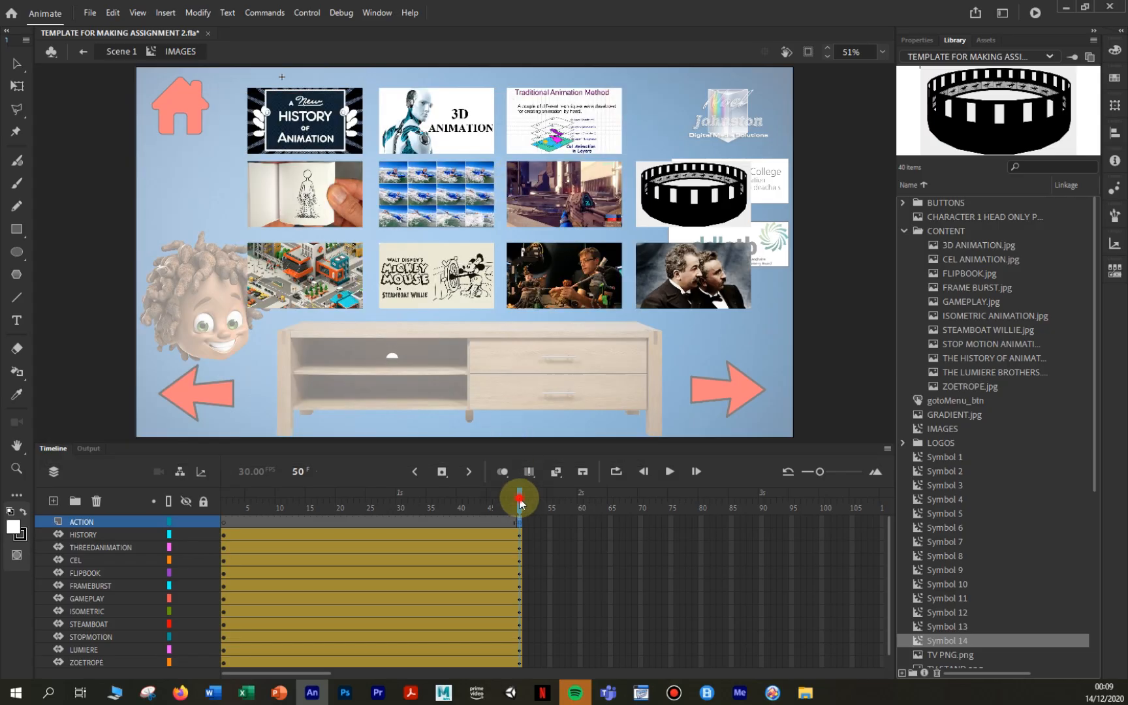
{"action": "left_click_drag", "start_coordinate": [520, 502], "coordinate": [524, 528]}
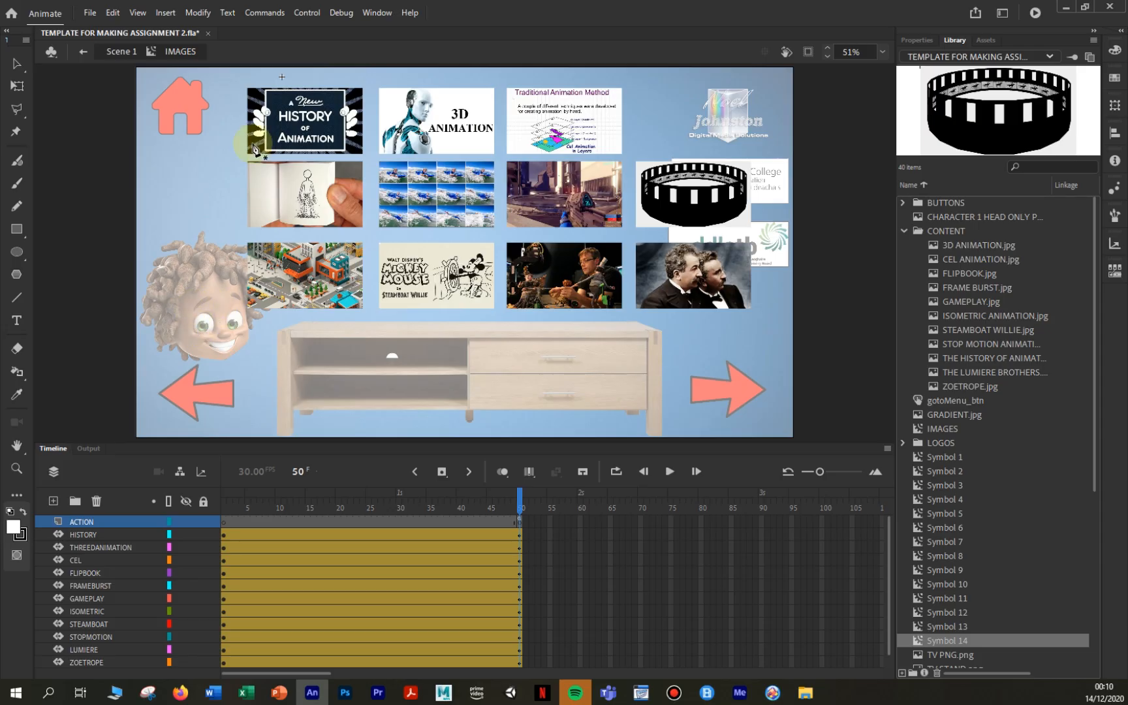
Return to Scene 1 and insert a blank keyframe at frame 50 of the ACTIONSCRIPT layer.
{"action": "left_click", "coordinate": [121, 51]}
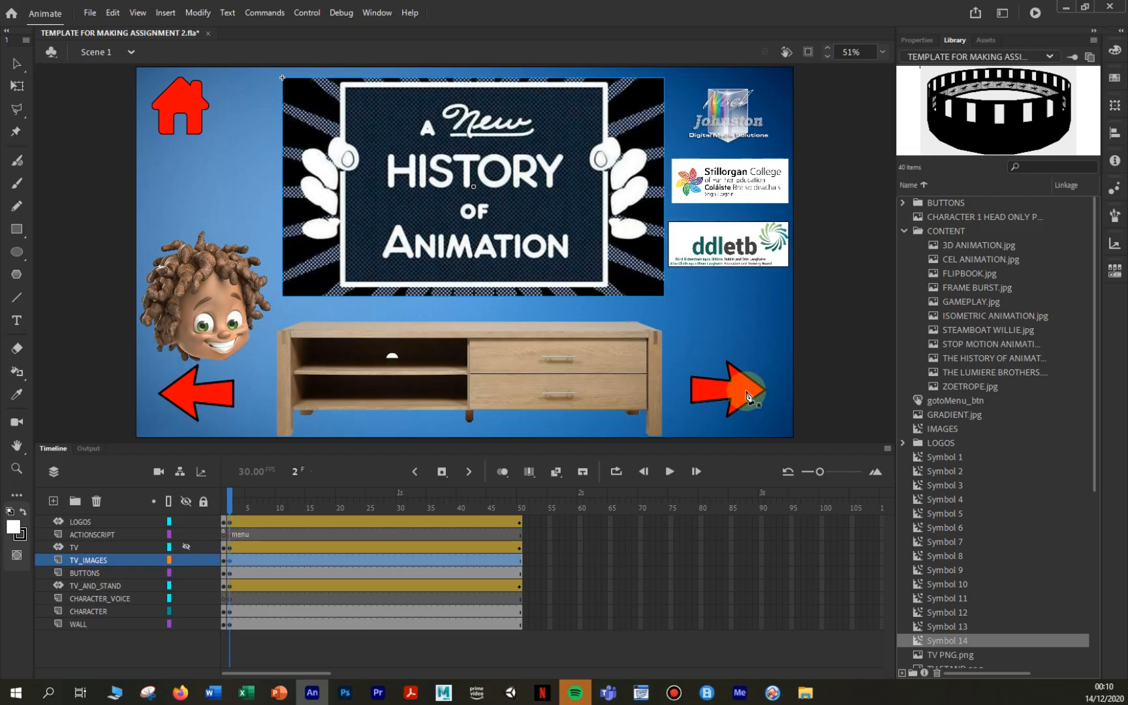
{"action": "right_click", "coordinate": [226, 535]}
{"action": "left_click", "coordinate": [248, 528]}
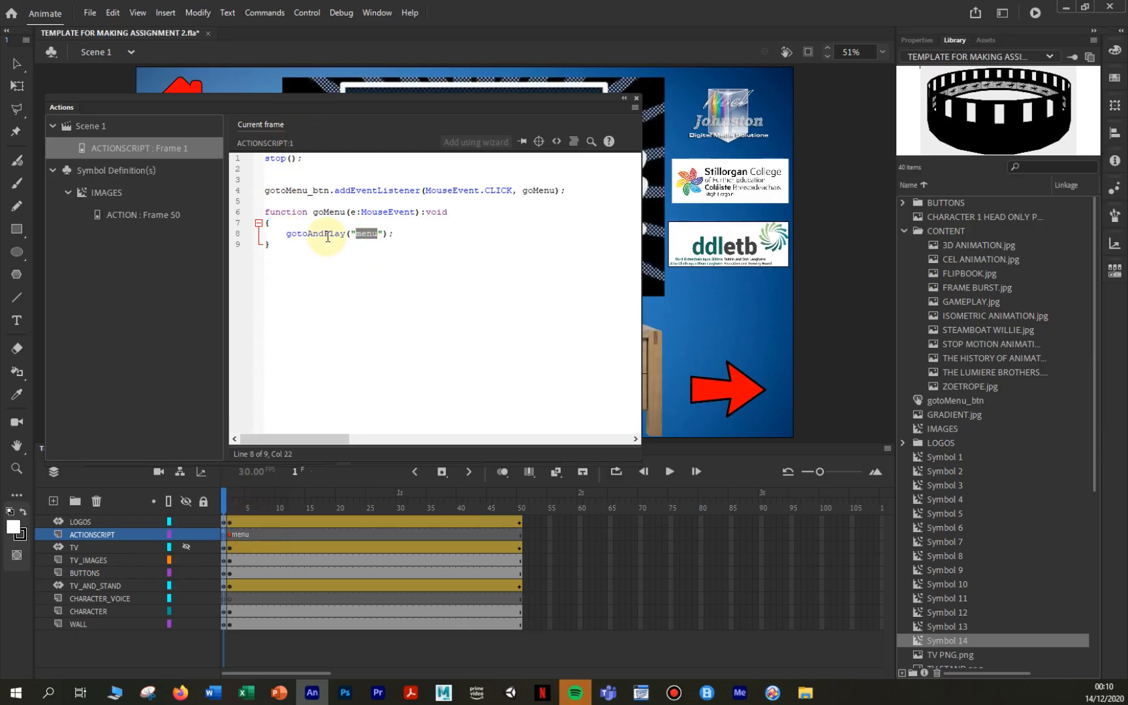
{"action": "left_click", "coordinate": [636, 99]}
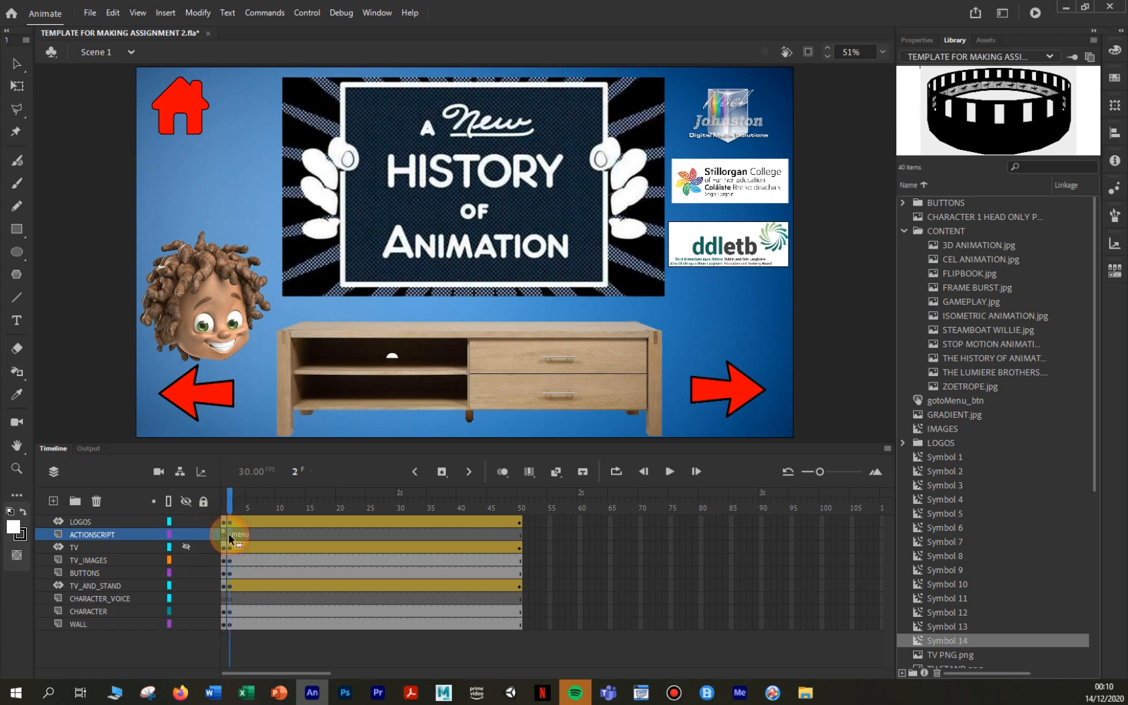
{"action": "left_click_drag", "start_coordinate": [230, 538], "coordinate": [519, 539]}
{"action": "right_click", "coordinate": [519, 539]}
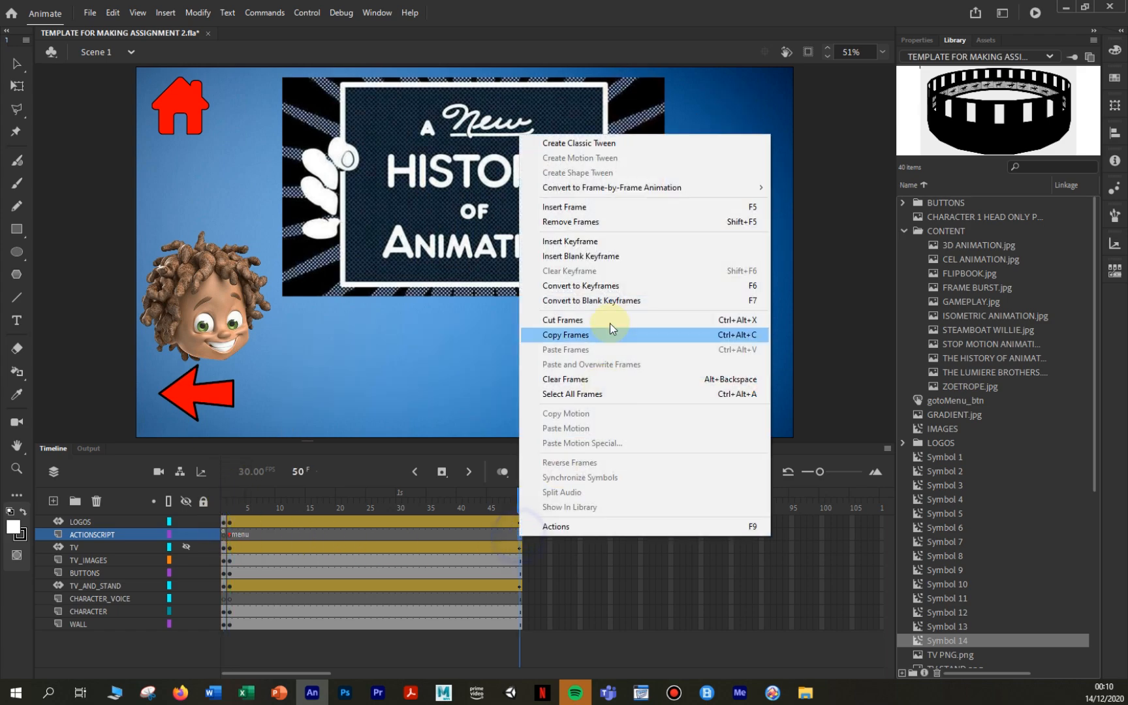
{"action": "left_click", "coordinate": [587, 243]}
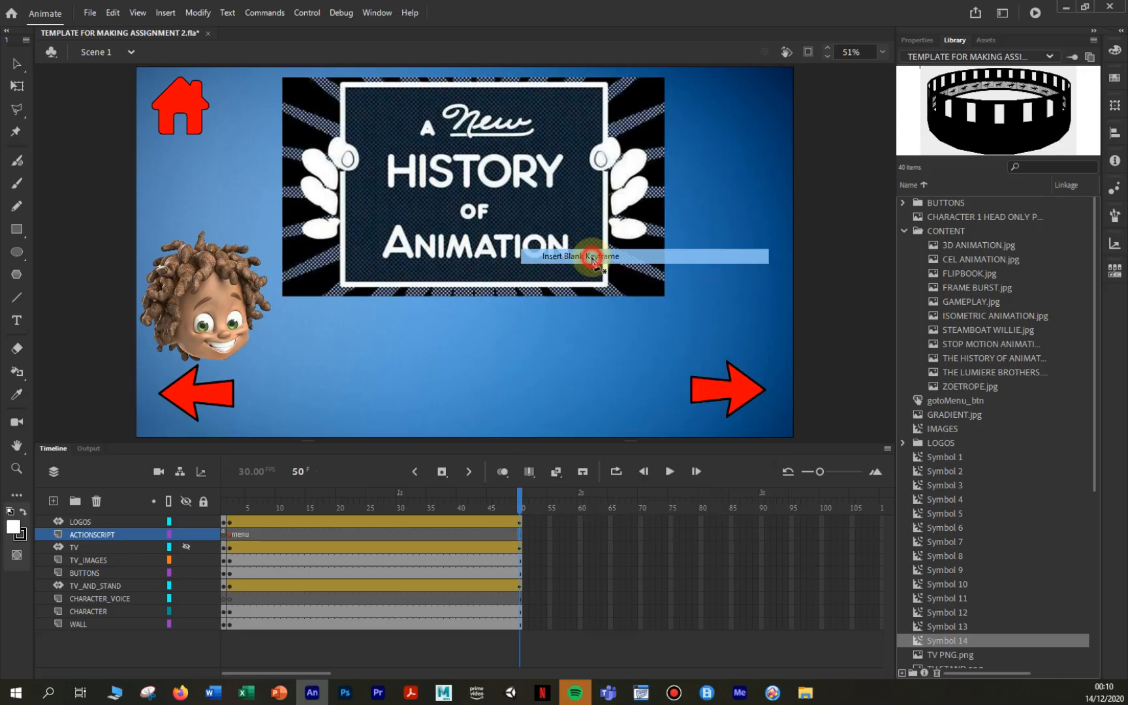
{"action": "left_click", "coordinate": [520, 536]}
{"action": "mouse_move", "coordinate": [522, 510]}
{"action": "left_mouse_down"}
{"action": "mouse_move", "coordinate": [504, 507]}
{"action": "mouse_move", "coordinate": [524, 514]}
{"action": "left_mouse_up"}
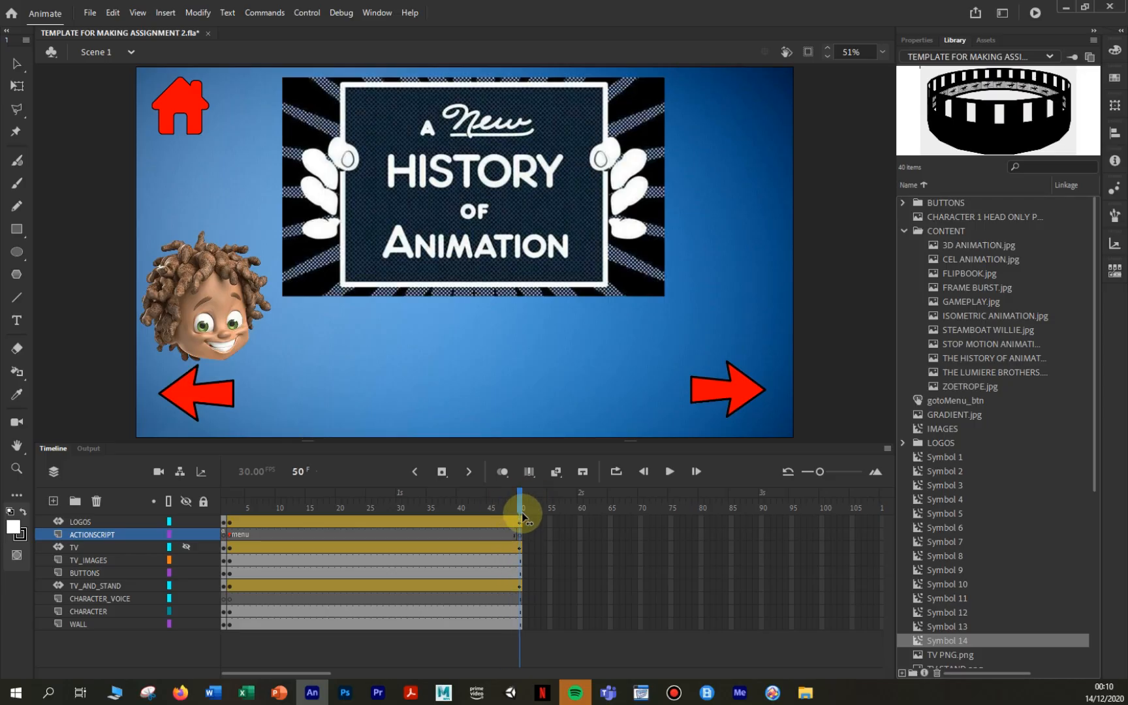
Add the script stop(); to the ACTIONSCRIPT layer's keyframe at frame 50 of the main timeline.
{"action": "right_click", "coordinate": [519, 536]}
{"action": "left_click", "coordinate": [542, 524]}
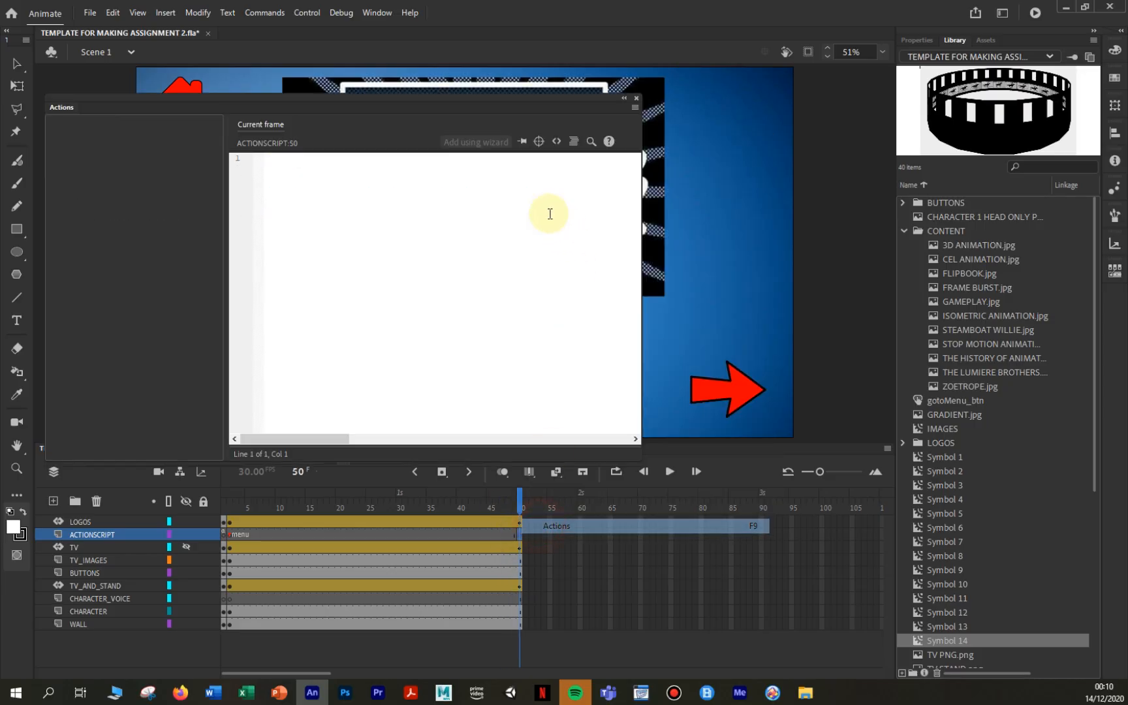
{"action": "left_click", "coordinate": [445, 192]}
{"action": "type", "text": "stop();"}
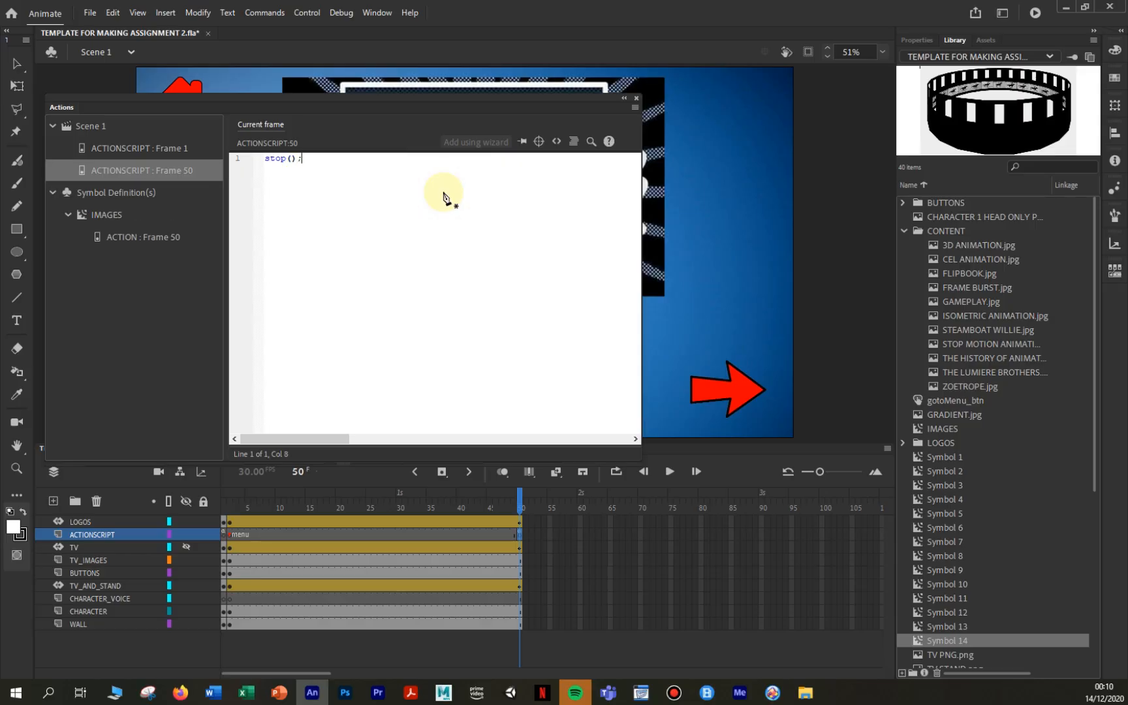
{"action": "left_click", "coordinate": [637, 100]}
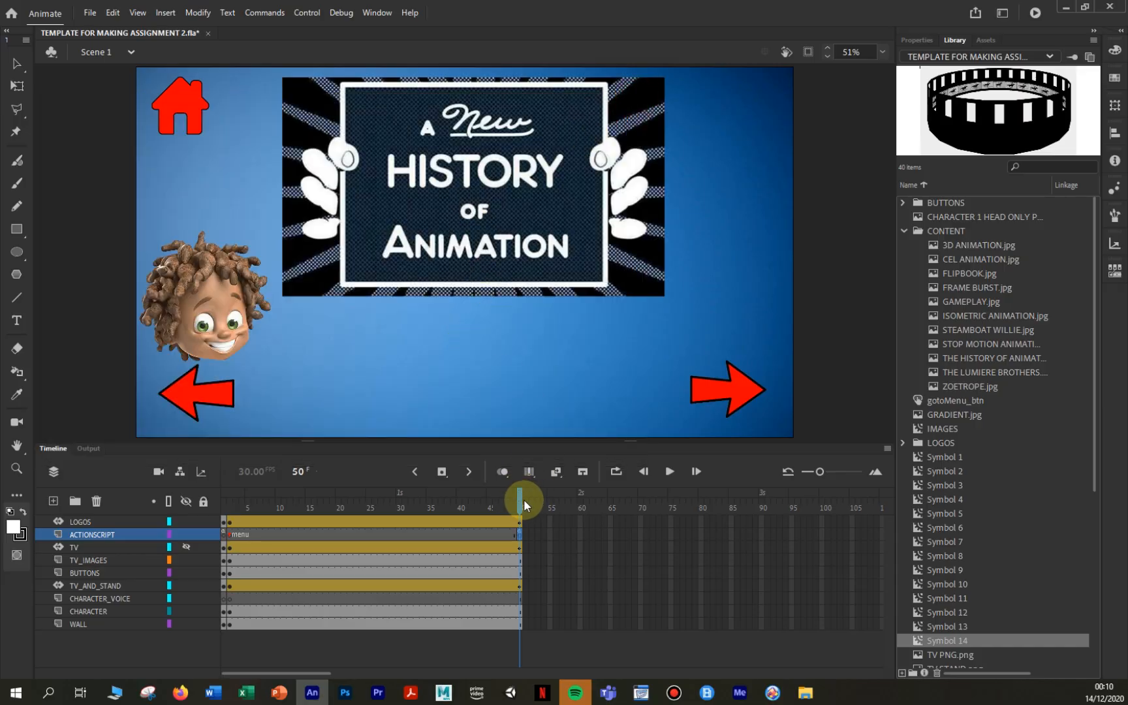
{"action": "left_click_drag", "start_coordinate": [524, 504], "coordinate": [516, 536]}
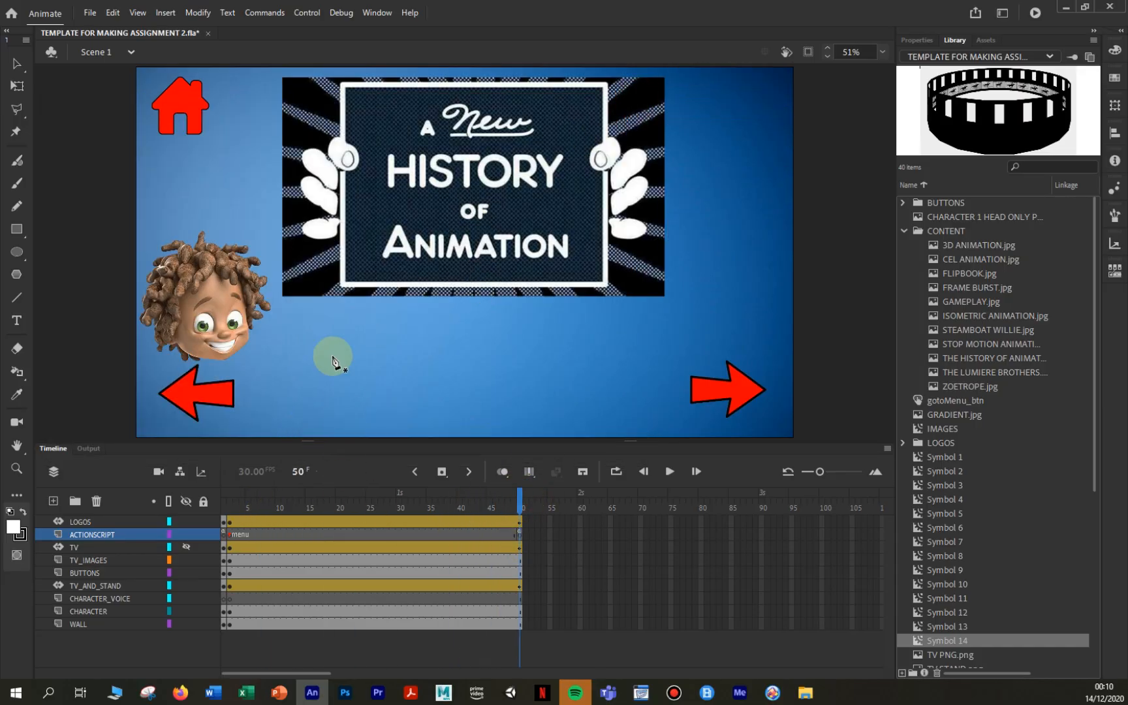
Switch to the Selection tool and select the character's head on the stage.
{"action": "left_click", "coordinate": [193, 309]}
{"action": "left_click", "coordinate": [154, 572]}
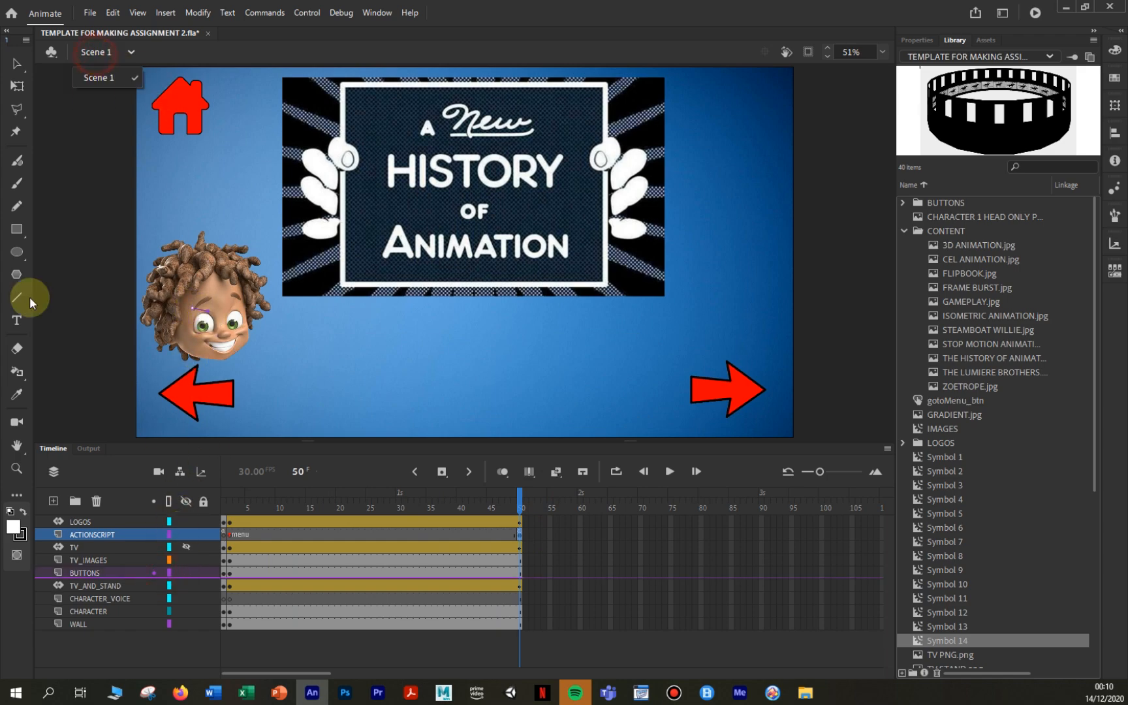
{"action": "left_click", "coordinate": [16, 64]}
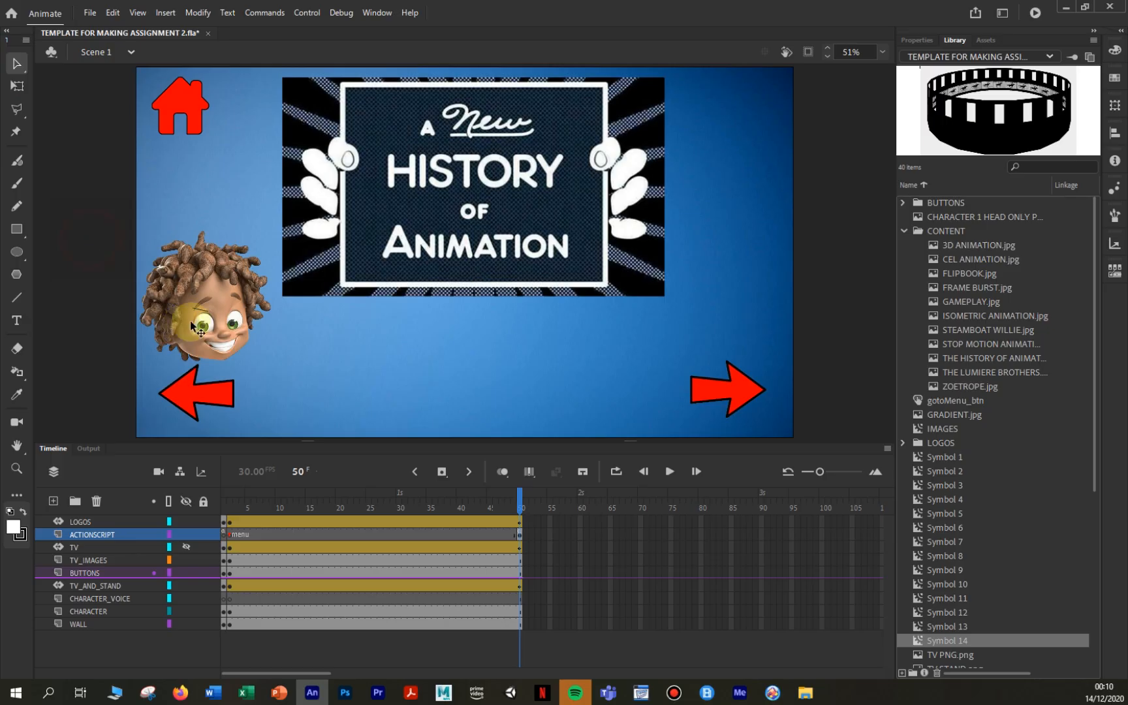
{"action": "left_click", "coordinate": [228, 291]}
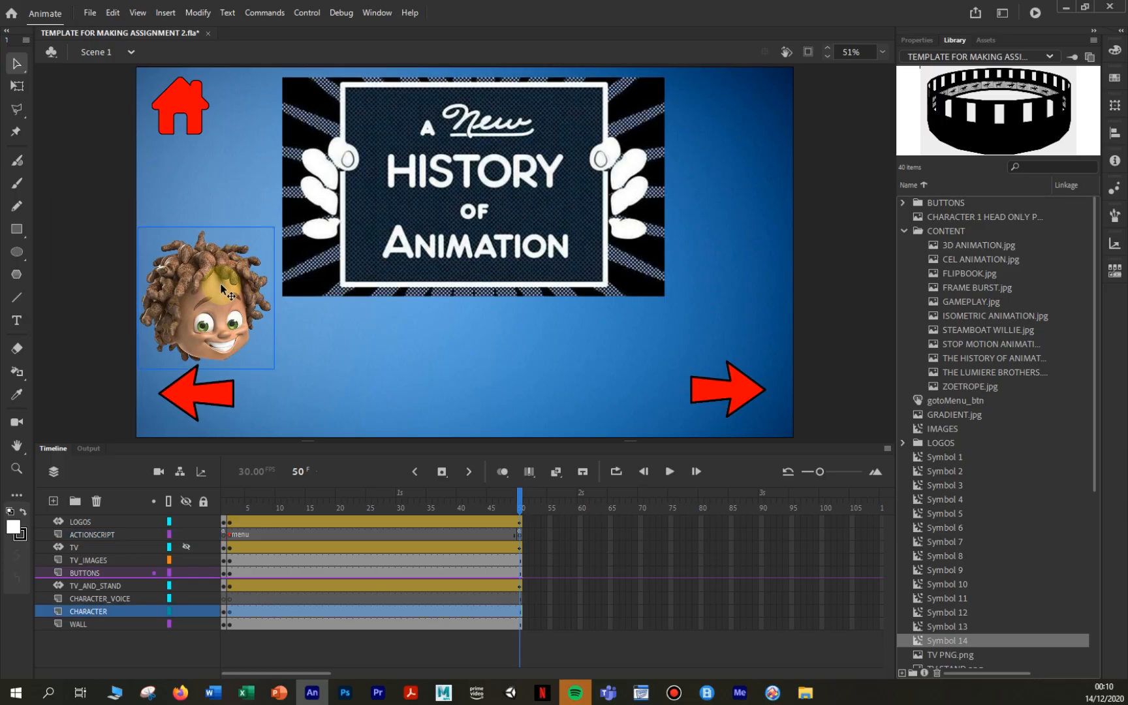
Create a motion tween on the CHARACTER layer, converting the head to a symbol, and shift the head left past the stage edge at frame 50.
{"action": "left_click", "coordinate": [124, 661]}
{"action": "left_click", "coordinate": [195, 539]}
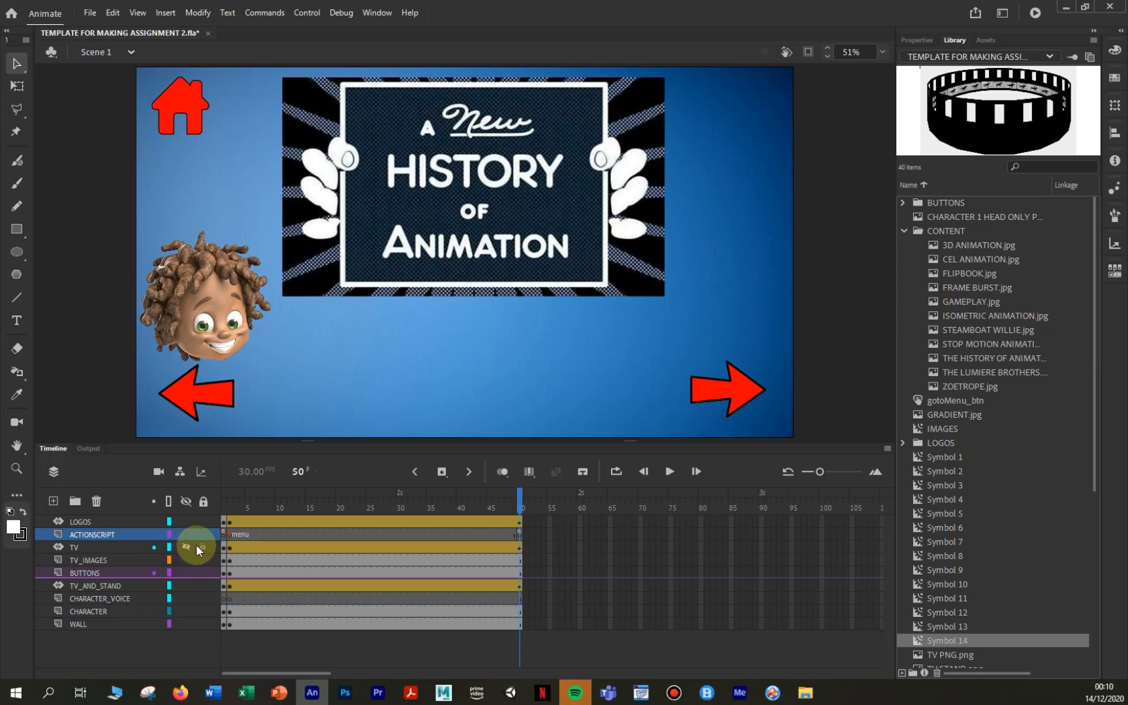
{"action": "key", "text": "alt+comma"}
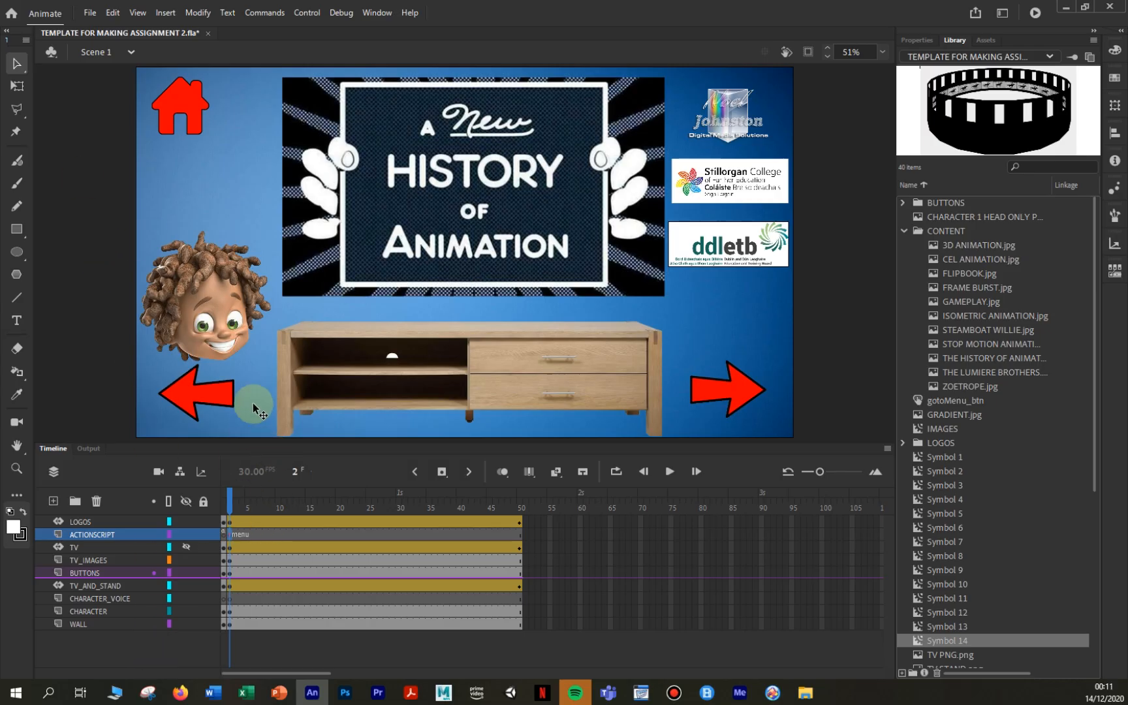
{"action": "left_click_drag", "start_coordinate": [229, 501], "coordinate": [206, 575]}
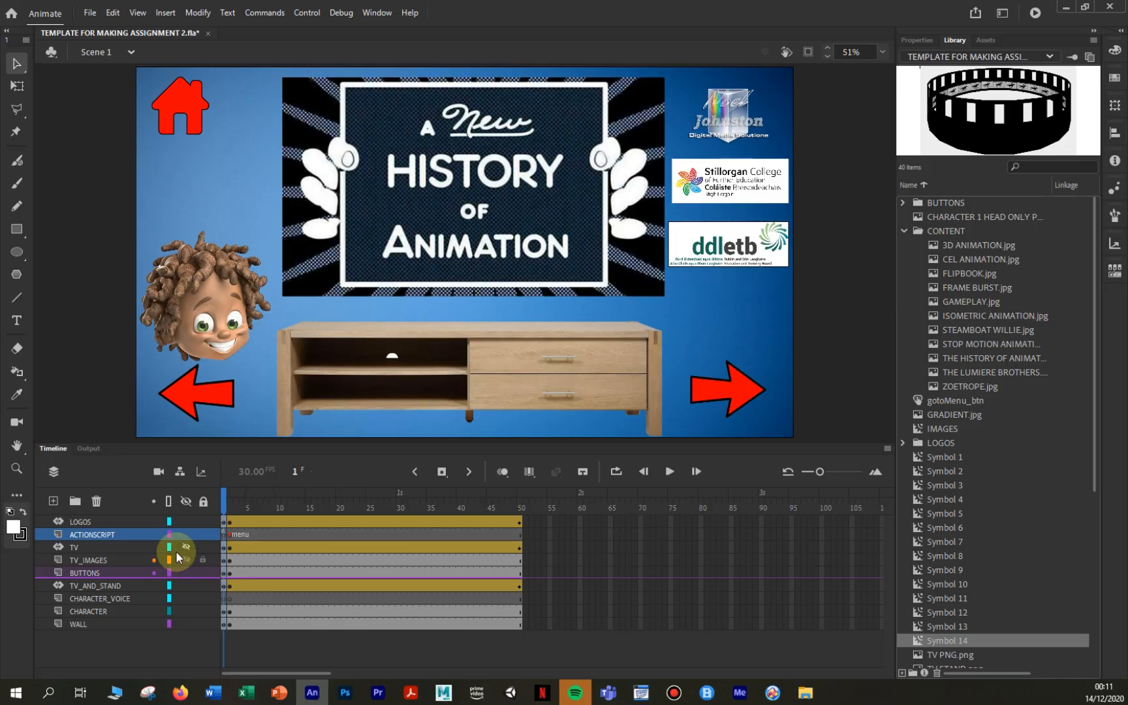
{"action": "left_click", "coordinate": [105, 610]}
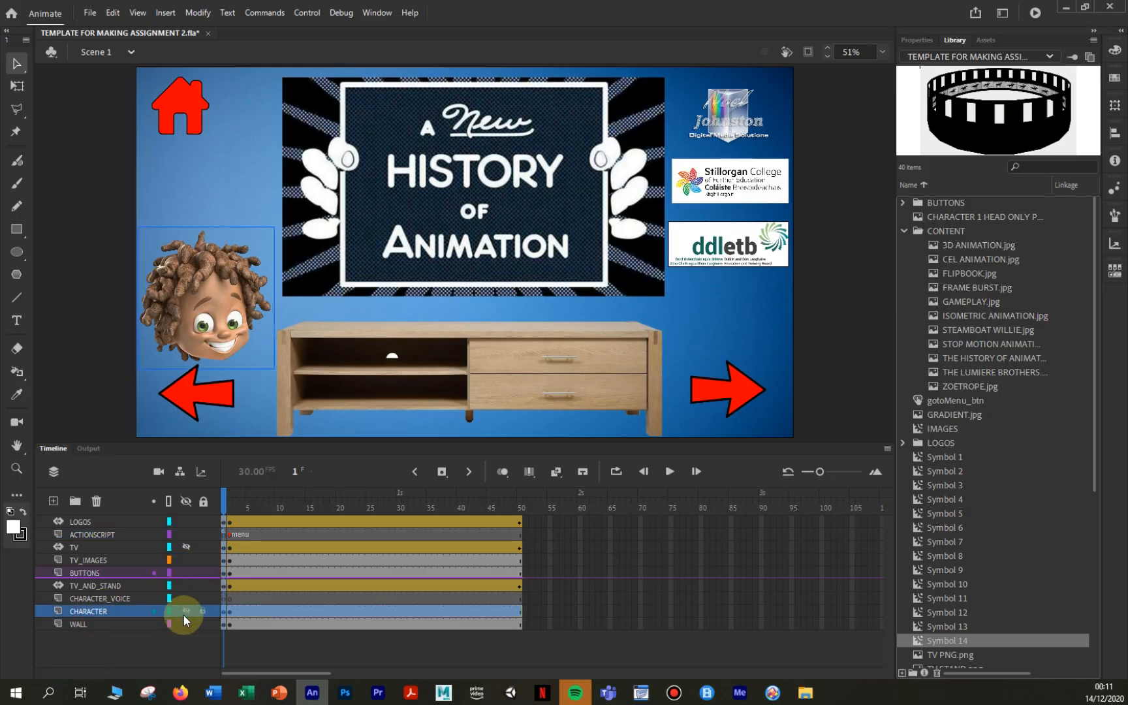
{"action": "left_click", "coordinate": [230, 612]}
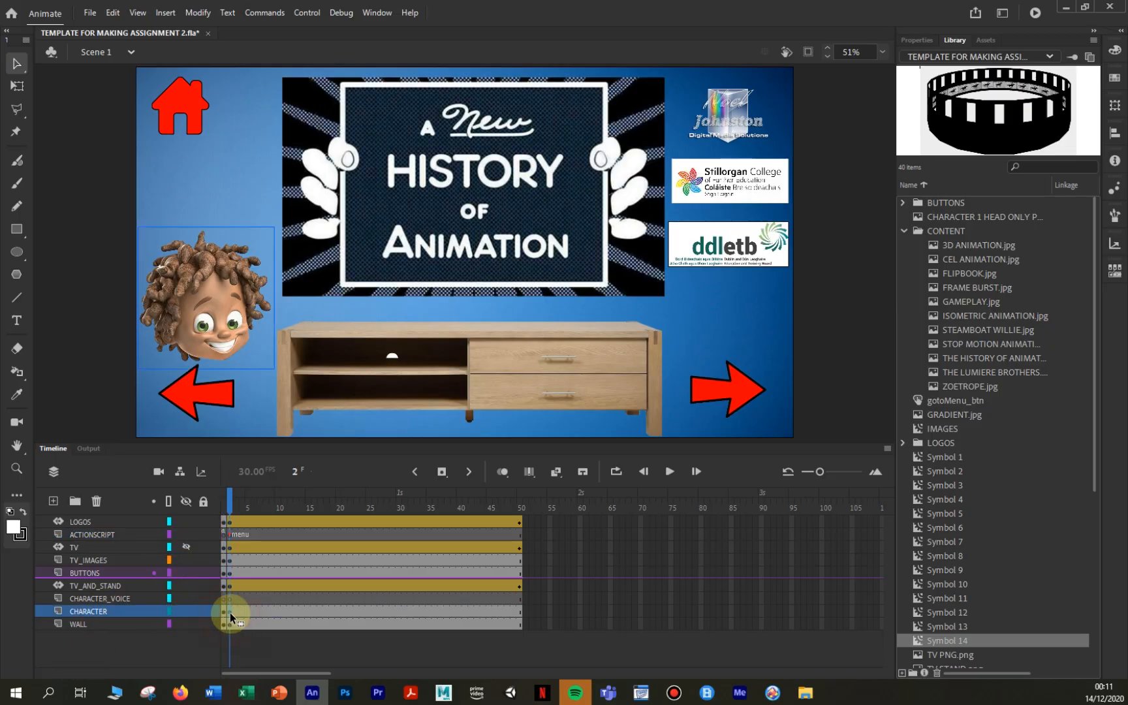
{"action": "right_click", "coordinate": [315, 613]}
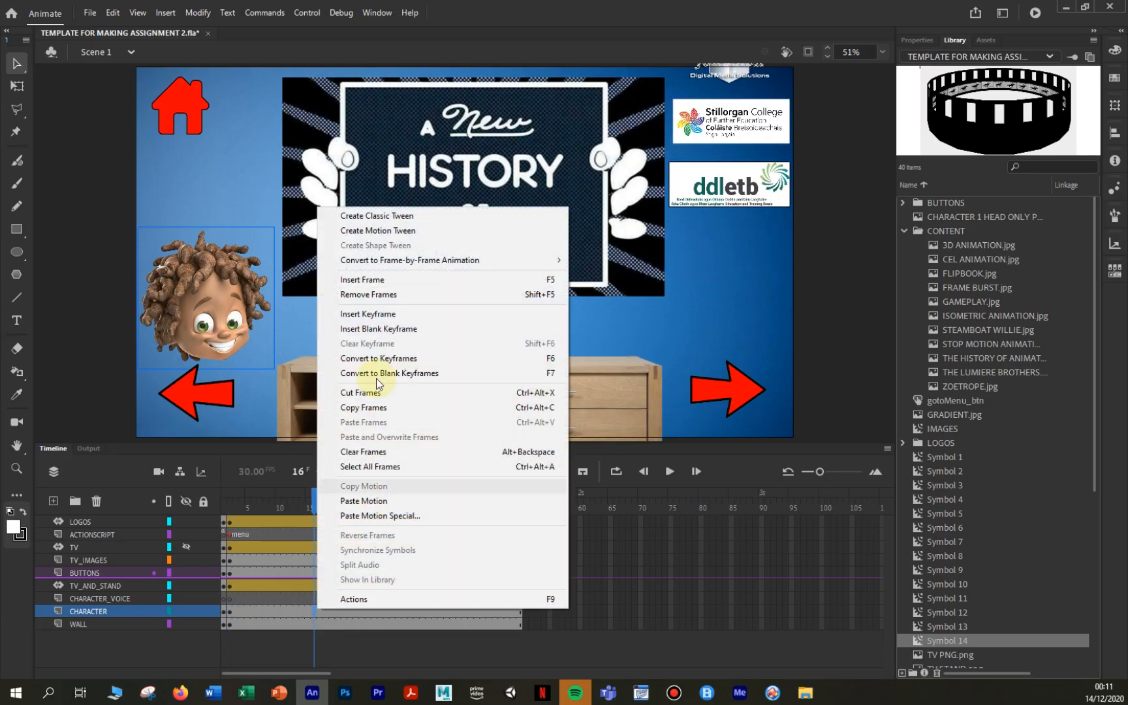
{"action": "left_click", "coordinate": [414, 230]}
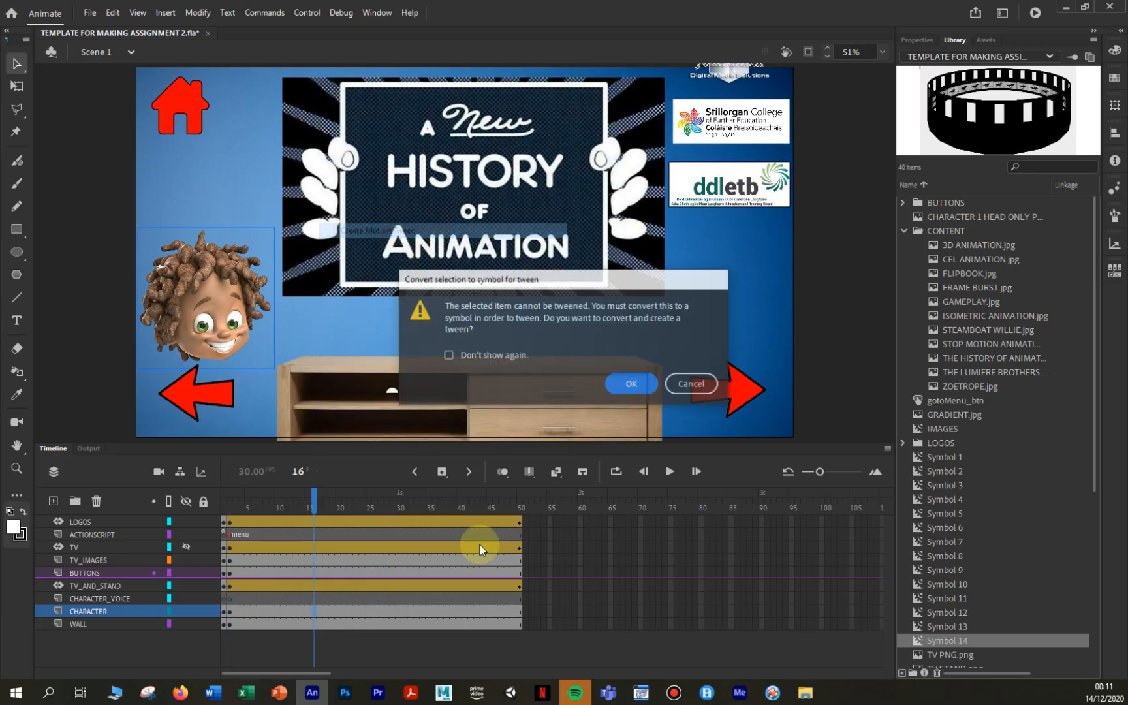
{"action": "left_click", "coordinate": [630, 378]}
{"action": "left_click", "coordinate": [519, 611]}
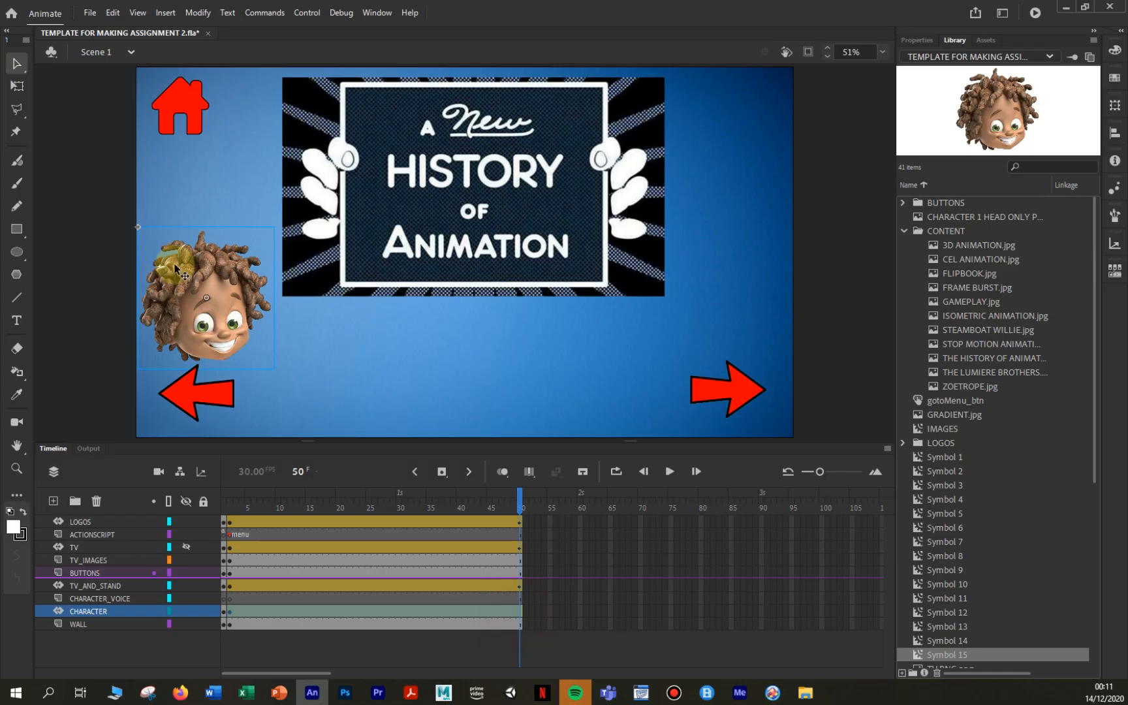
{"action": "left_click_drag", "start_coordinate": [225, 324], "coordinate": [196, 323]}
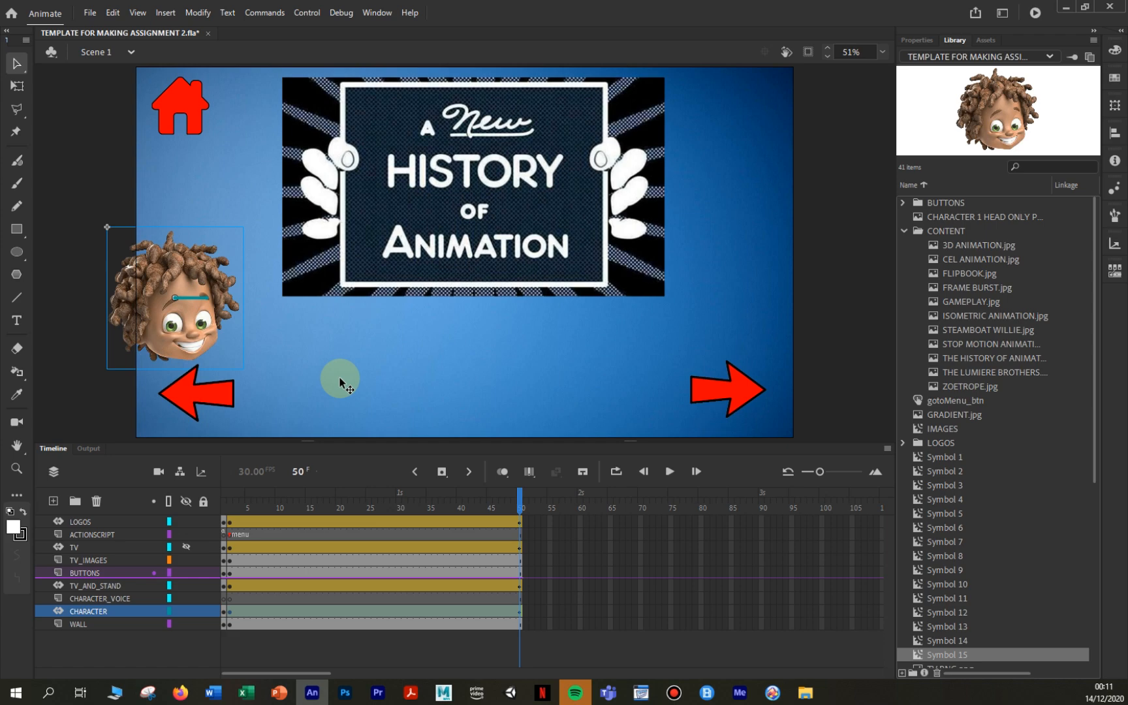
Test the movie, try the forward arrow button and close the preview.
{"action": "key", "text": "ctrl+Return"}
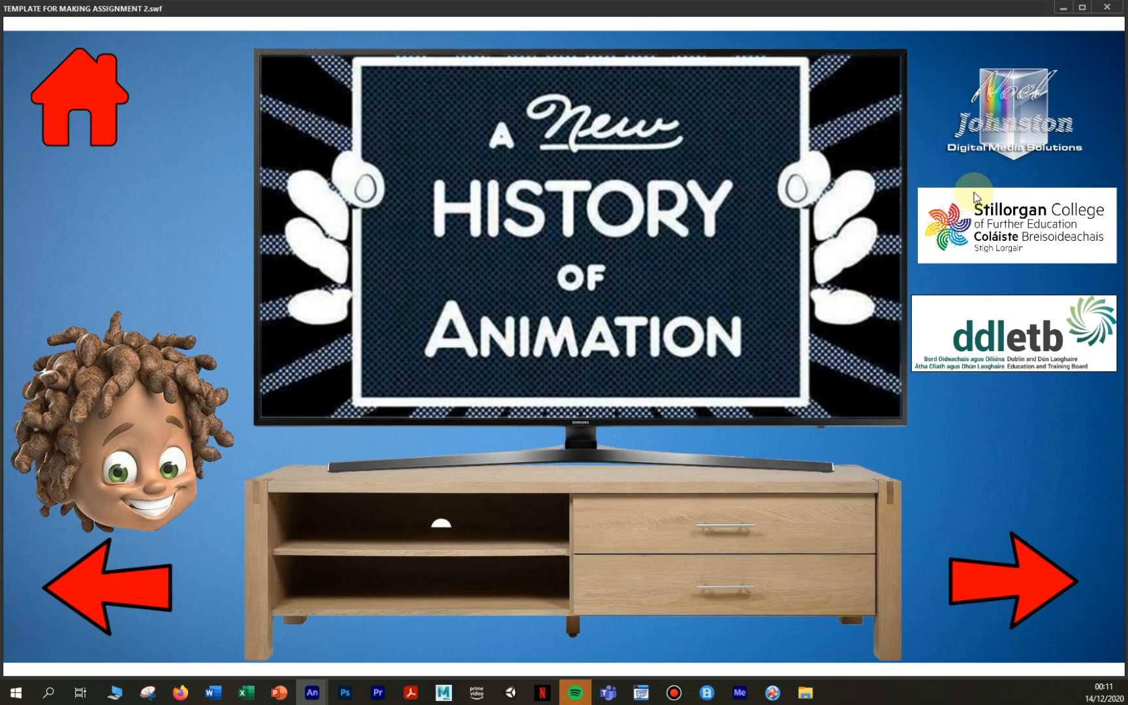
{"action": "left_click", "coordinate": [1027, 582]}
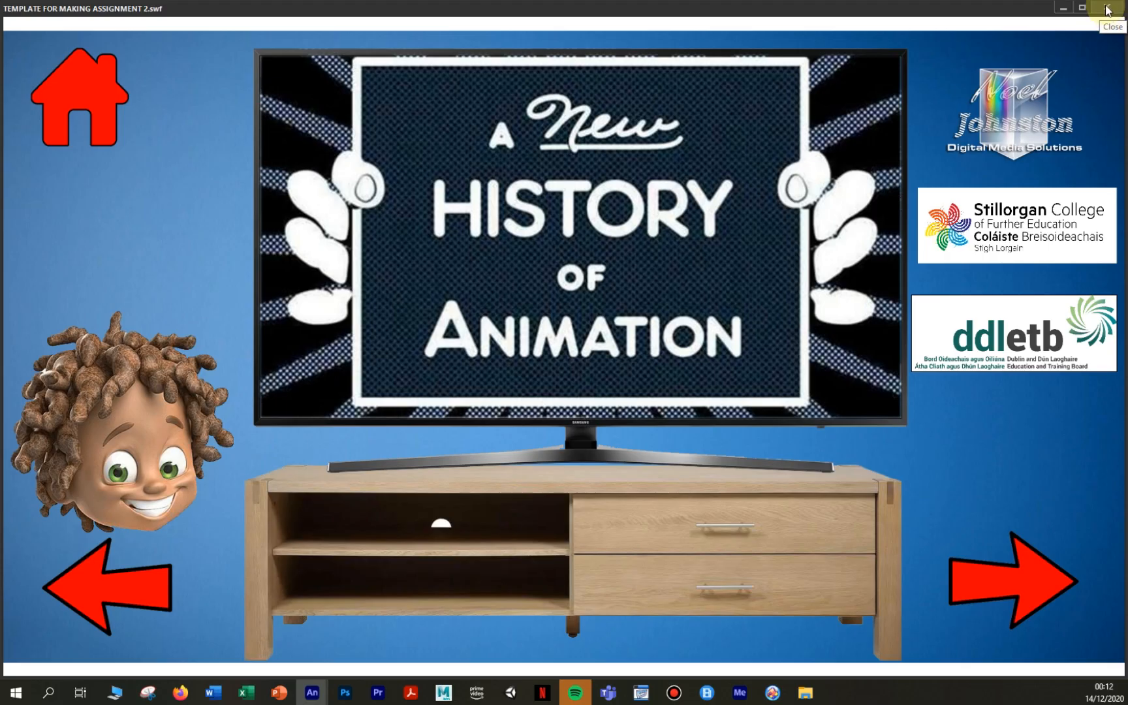
{"action": "left_click", "coordinate": [1107, 8]}
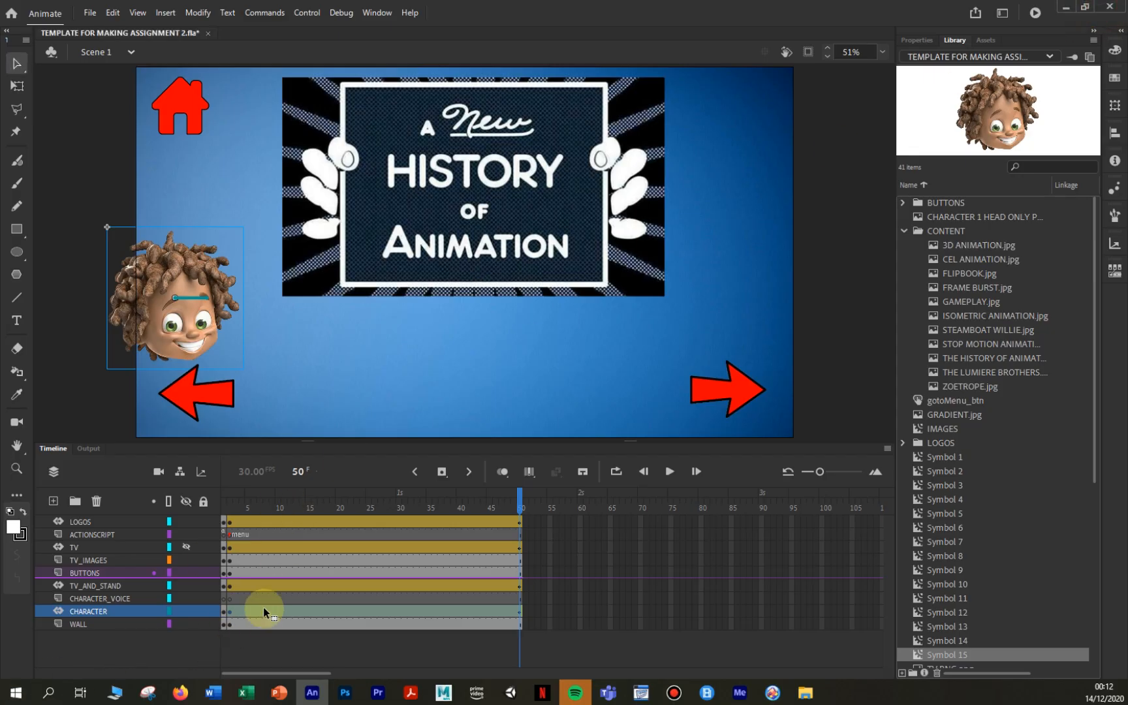
Open the IMAGES movie clip on the TV_IMAGES layer and review the script on its ACTION layer at frame 50.
{"action": "left_click", "coordinate": [481, 234]}
{"action": "left_click", "coordinate": [231, 560]}
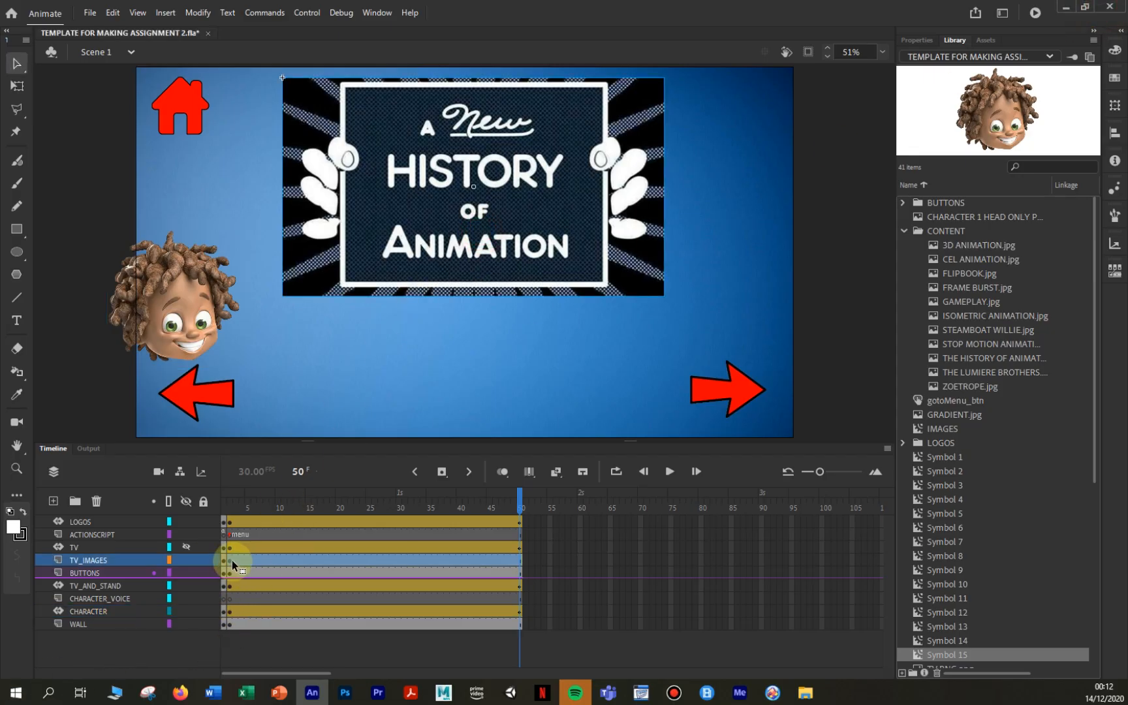
{"action": "double_click", "coordinate": [483, 236]}
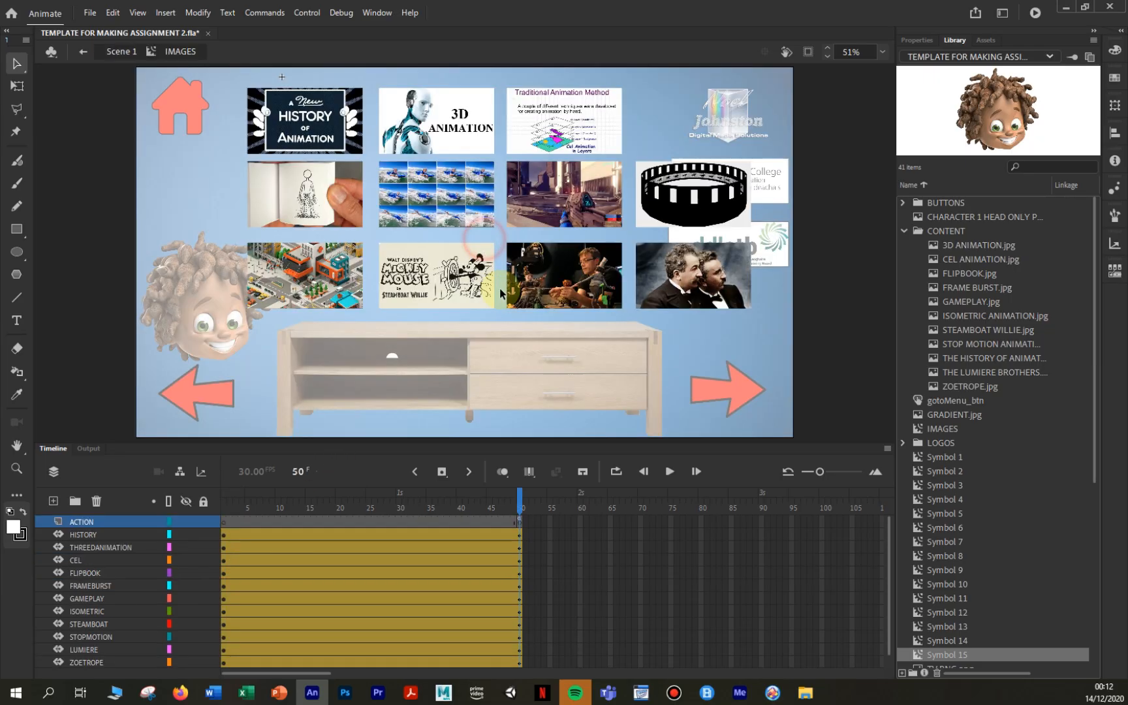
{"action": "left_click", "coordinate": [521, 522]}
{"action": "right_click", "coordinate": [520, 523]}
{"action": "left_click", "coordinate": [548, 580]}
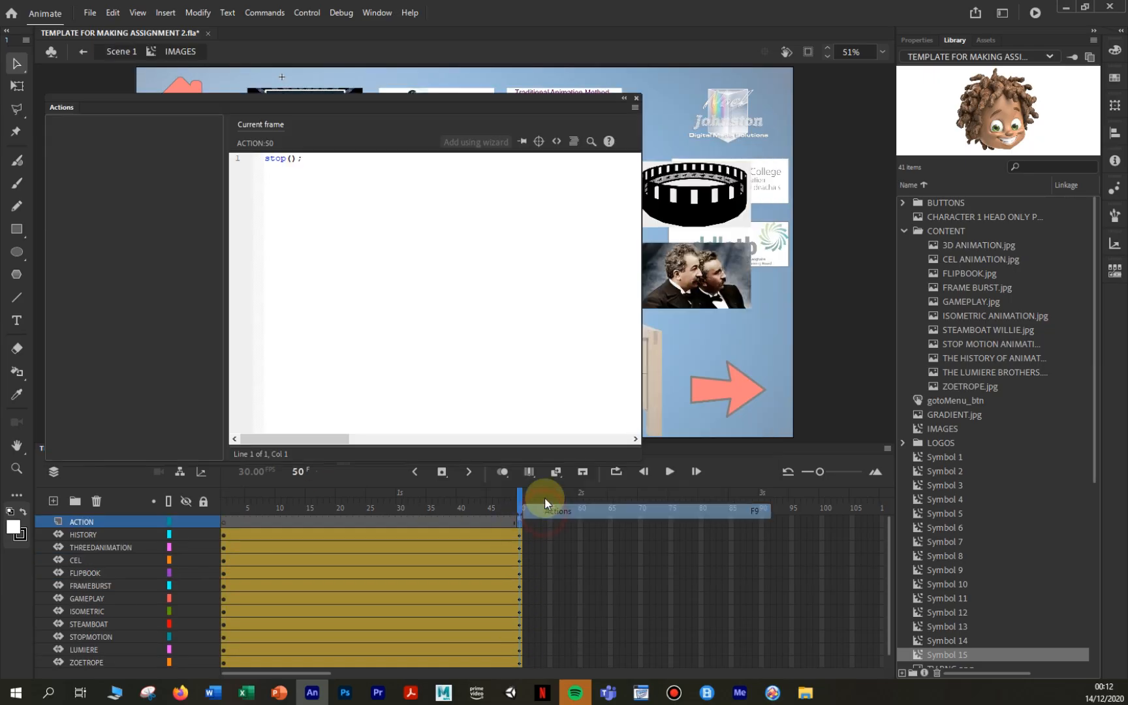
{"action": "left_click", "coordinate": [335, 179]}
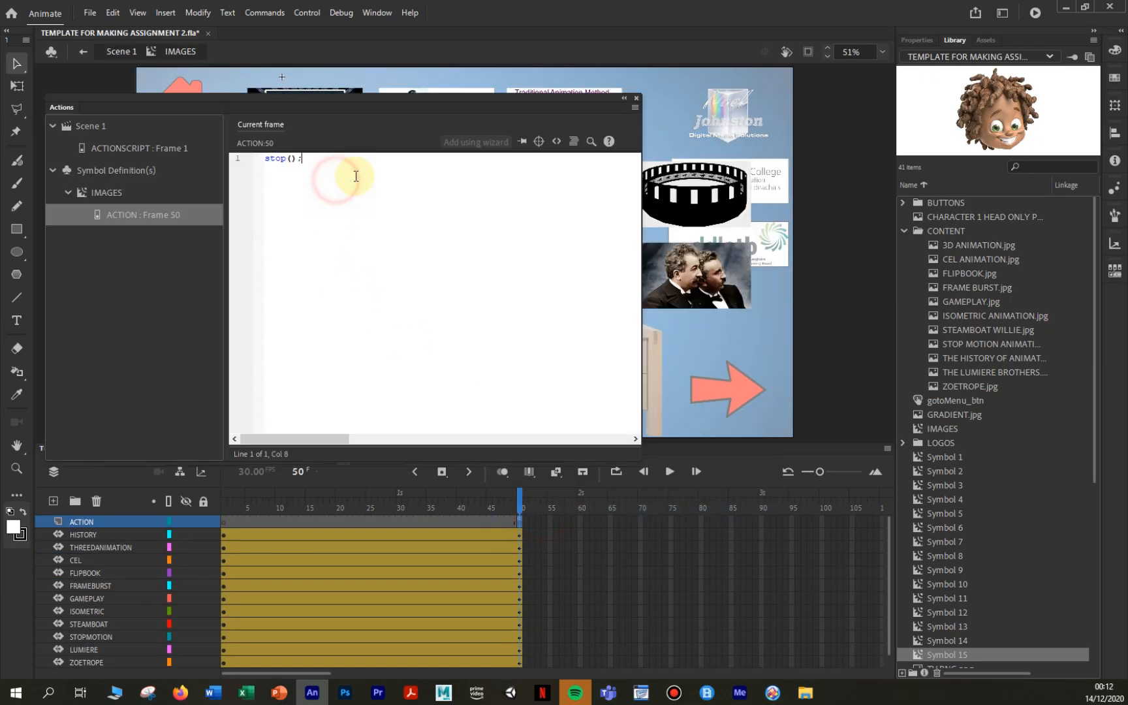
{"action": "left_click", "coordinate": [637, 97]}
{"action": "right_click", "coordinate": [522, 527]}
{"action": "left_click", "coordinate": [541, 527]}
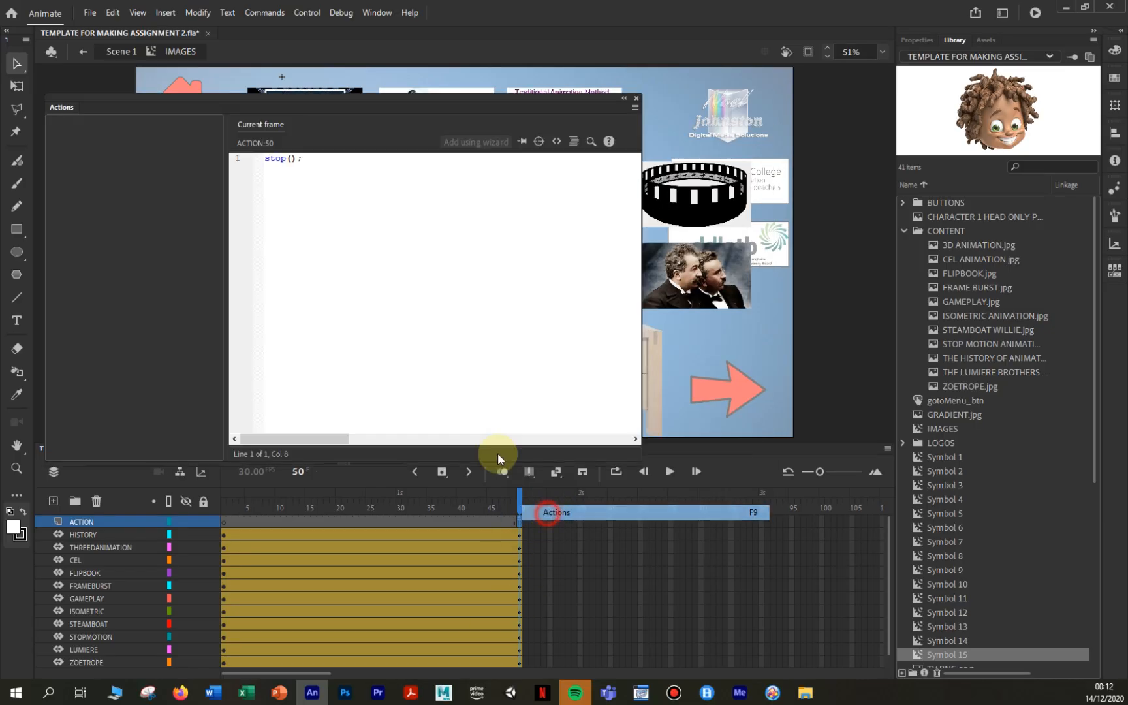
{"action": "left_click", "coordinate": [637, 98]}
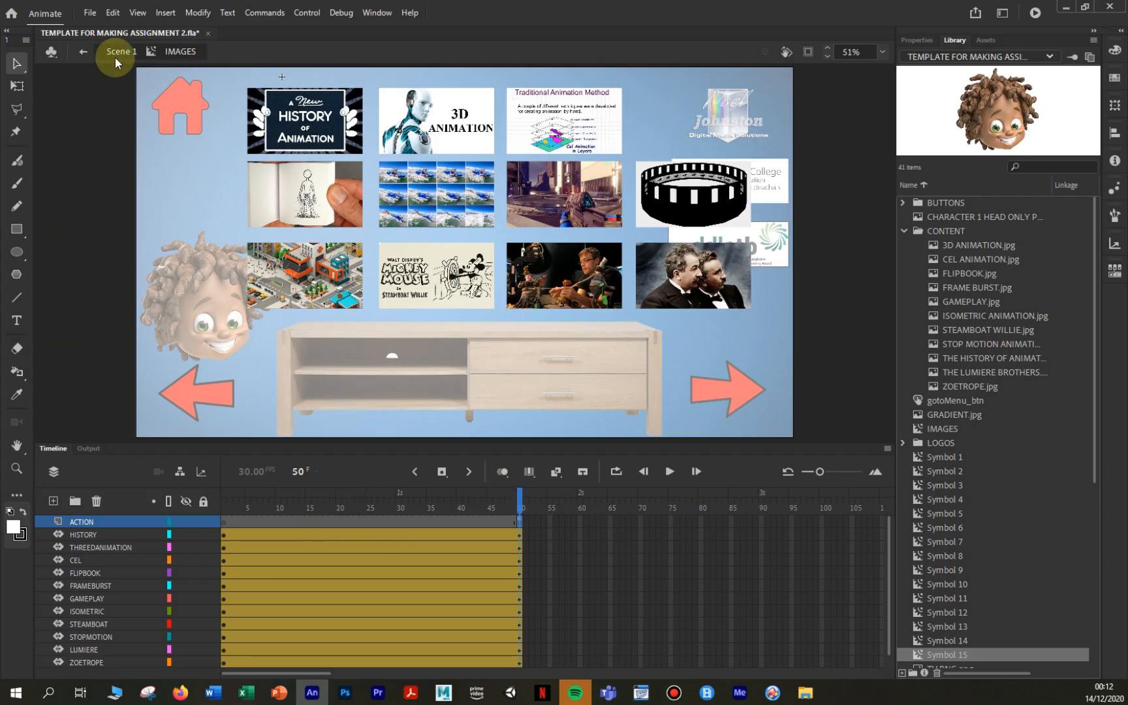
Return to Scene 1 and insert a blank keyframe at frame 50 of the ACTIONSCRIPT layer.
{"action": "left_click_drag", "start_coordinate": [519, 503], "coordinate": [571, 607]}
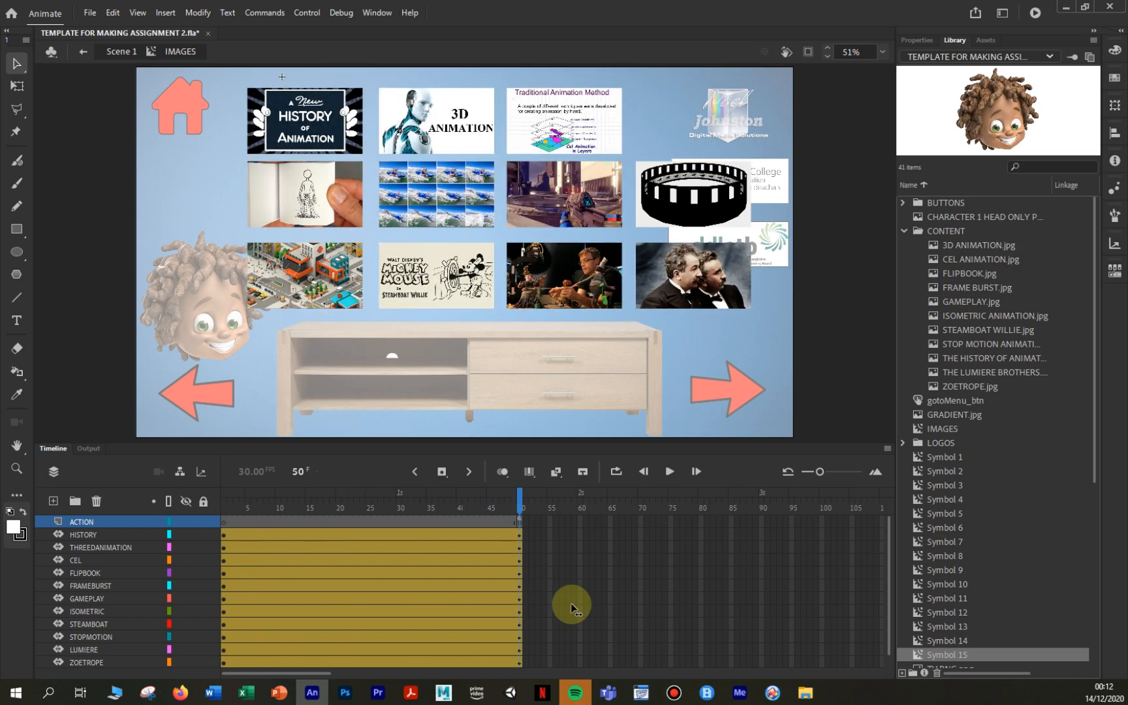
{"action": "left_click", "coordinate": [116, 51]}
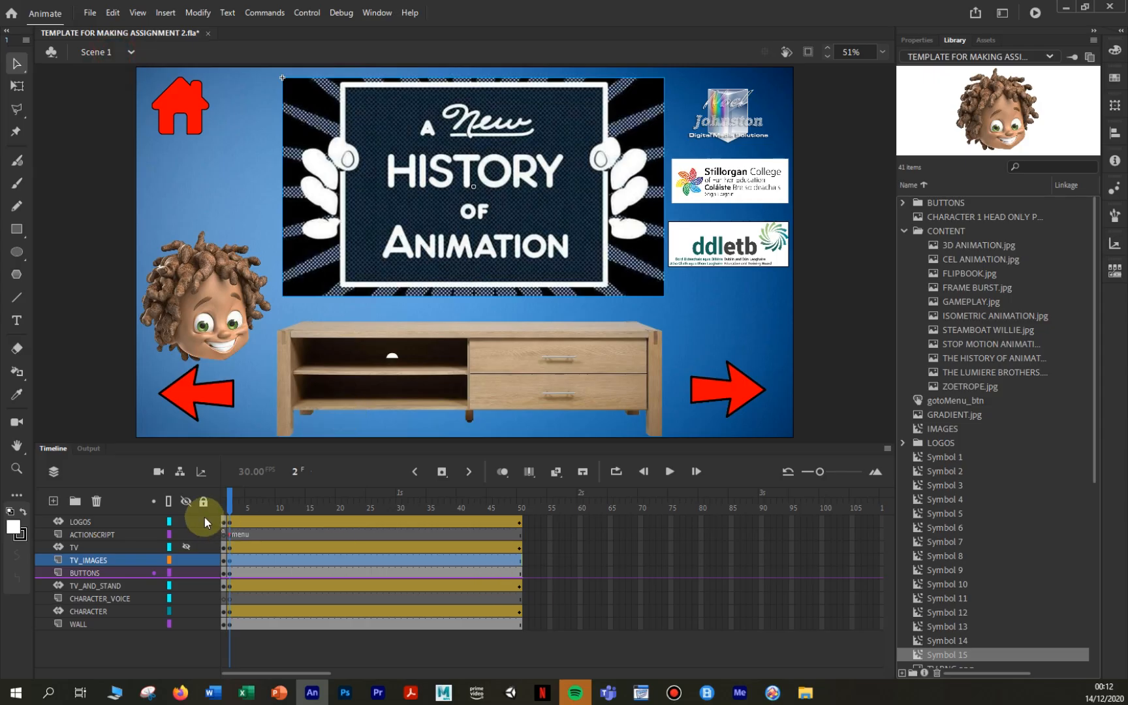
{"action": "left_click", "coordinate": [186, 546]}
{"action": "left_click", "coordinate": [92, 537]}
{"action": "left_click", "coordinate": [521, 544]}
{"action": "right_click", "coordinate": [520, 535]}
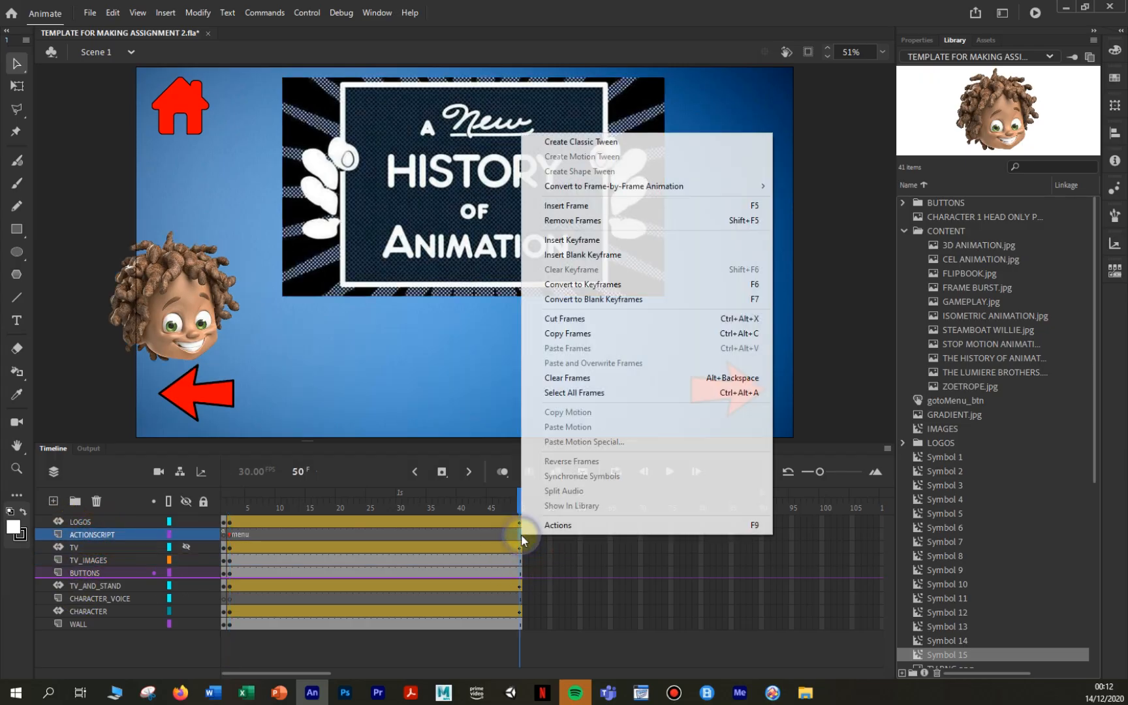
{"action": "left_click", "coordinate": [624, 254]}
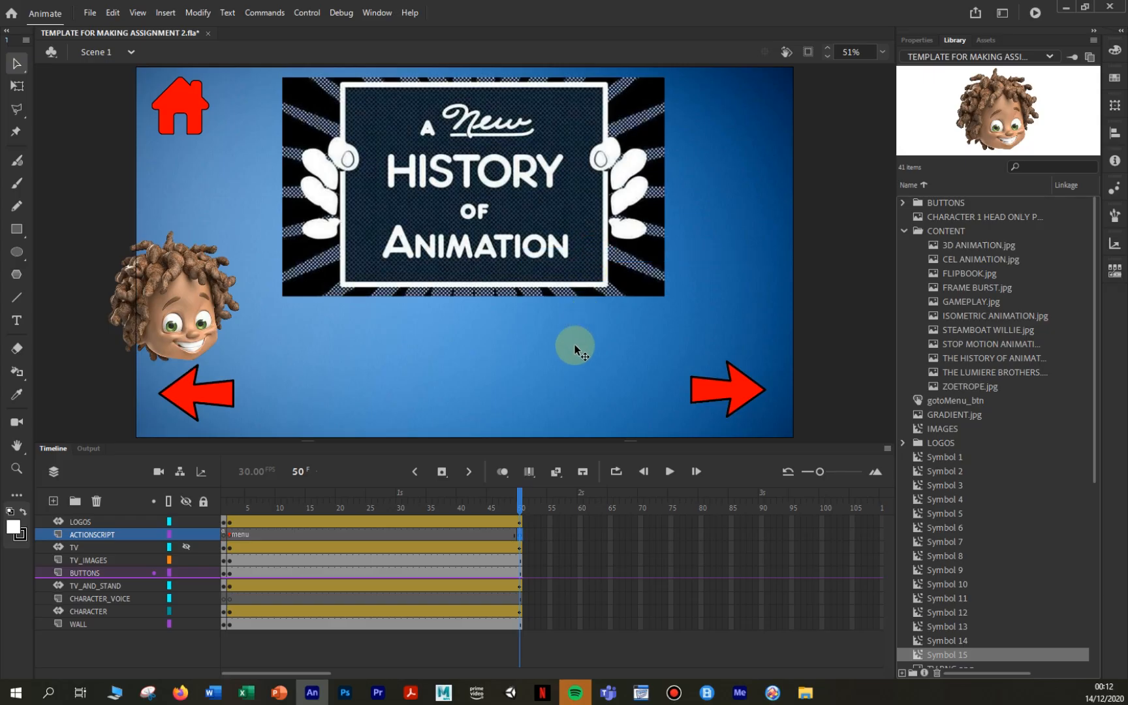
Add the script stop(); to the new frame 50 keyframe on the ACTIONSCRIPT layer.
{"action": "right_click", "coordinate": [526, 533]}
{"action": "left_click", "coordinate": [537, 528]}
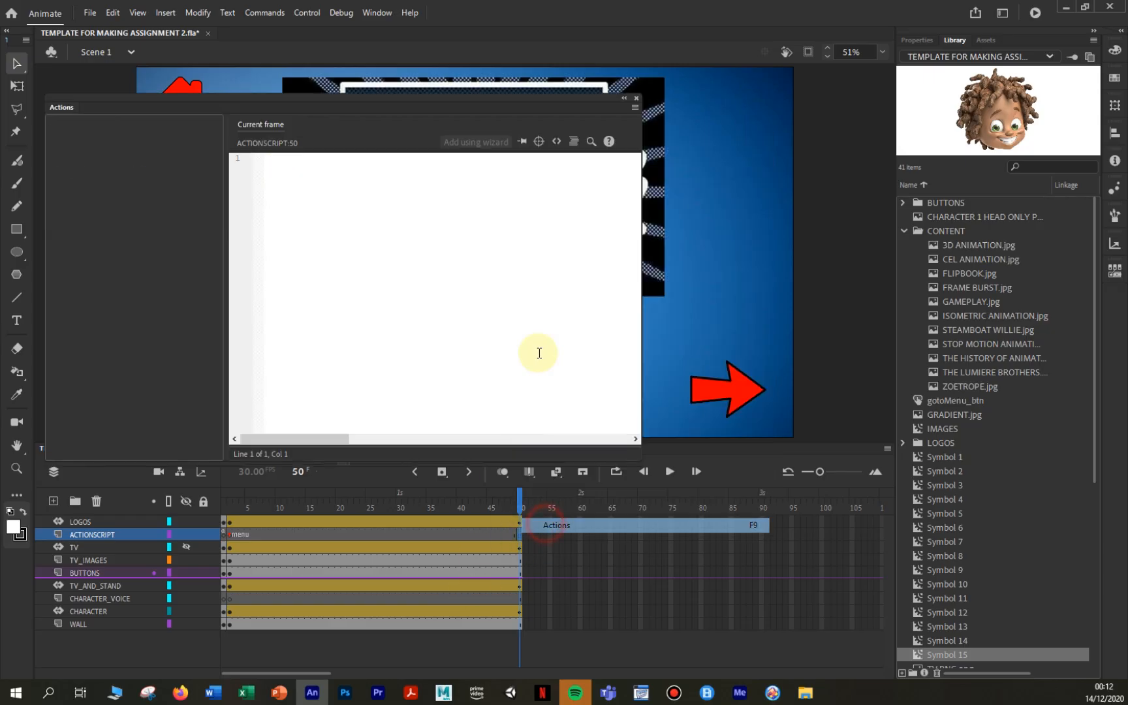
{"action": "left_click", "coordinate": [416, 172]}
{"action": "type", "text": "stop()"}
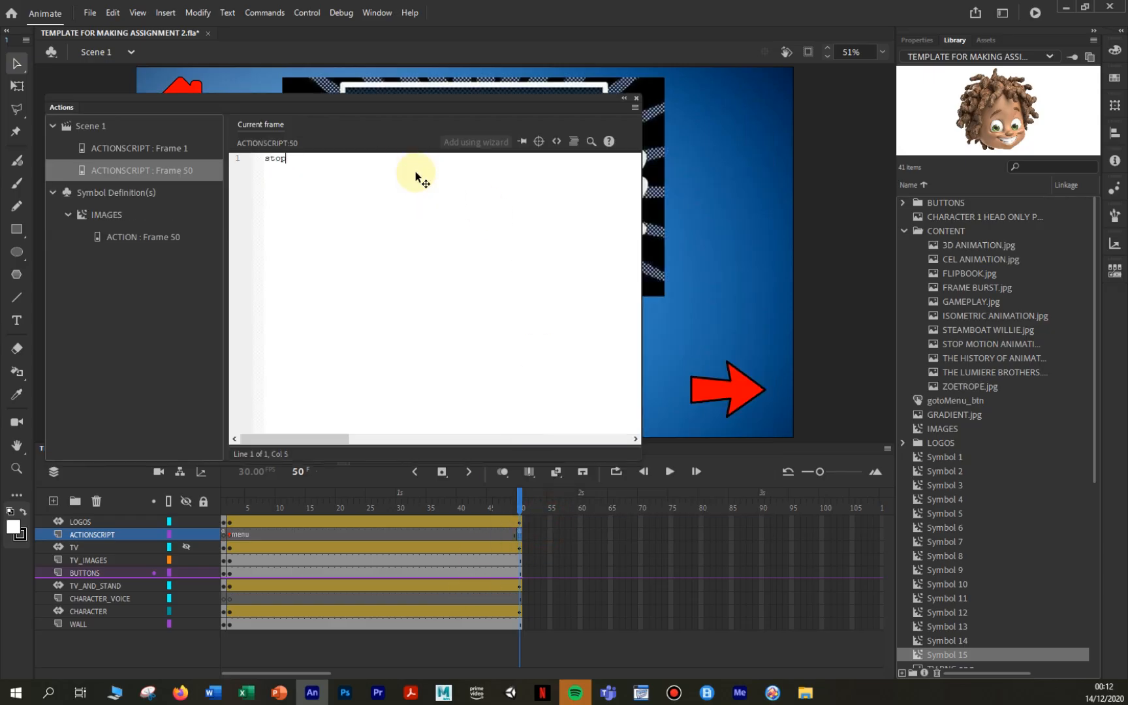
{"action": "type", "text": ";"}
Test the movie, use the forward arrow to play the menu transition, and close the preview.
{"action": "key", "text": "ctrl+Return"}
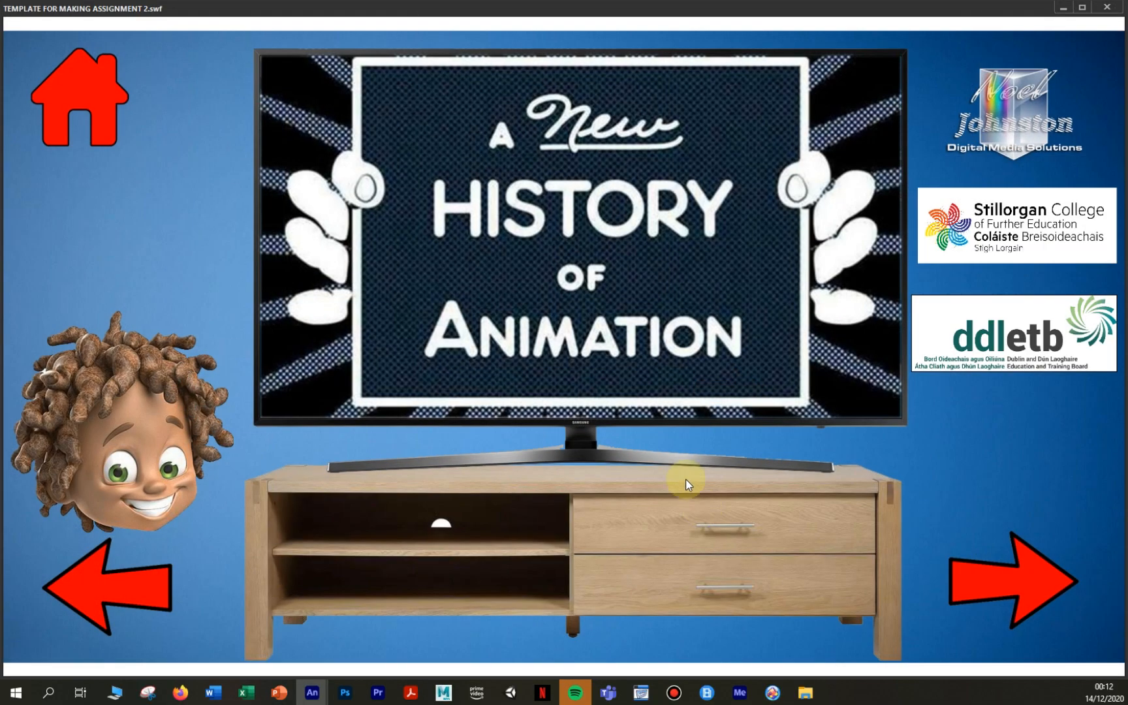
{"action": "left_click", "coordinate": [1029, 597]}
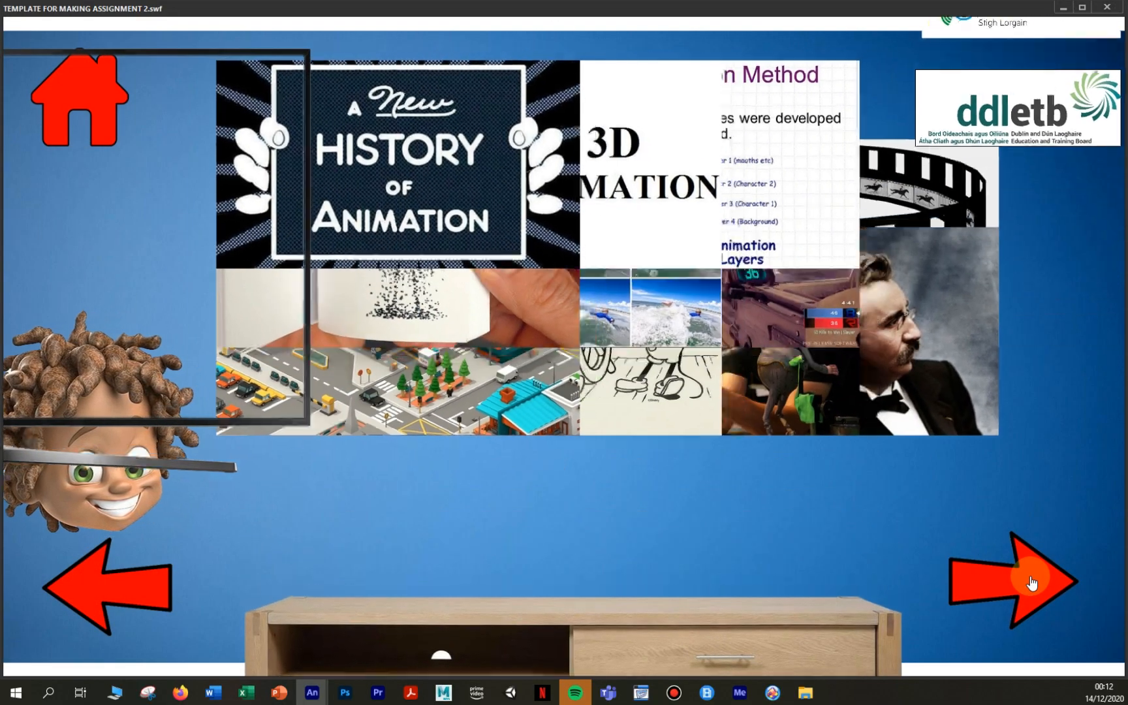
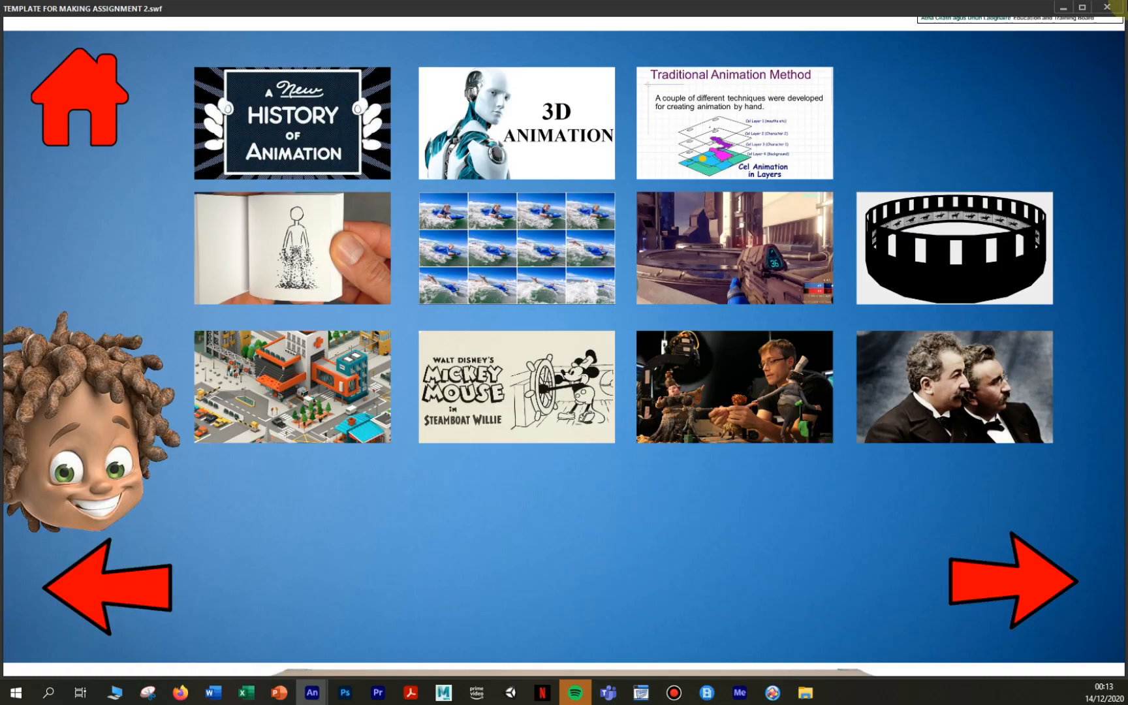
{"action": "left_click", "coordinate": [1106, 6]}
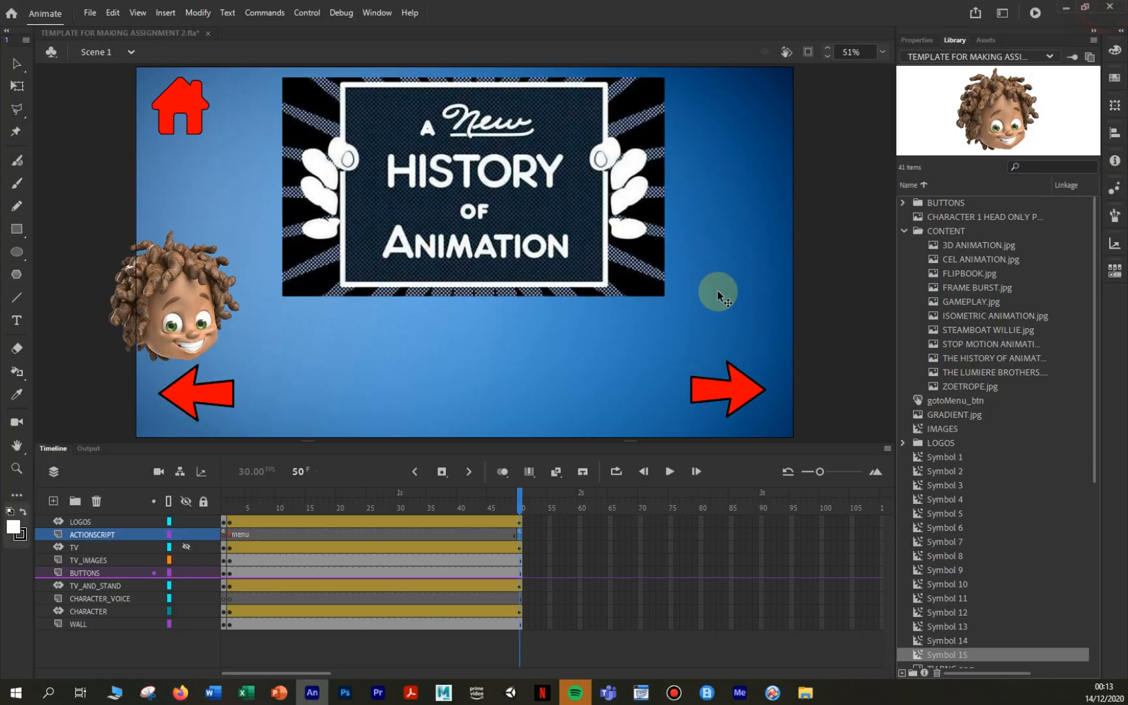
Review the ACTIONSCRIPT layer's frame 50 script and examine the BUTTONS layer's frames up to frame 50.
{"action": "key", "text": "F9"}
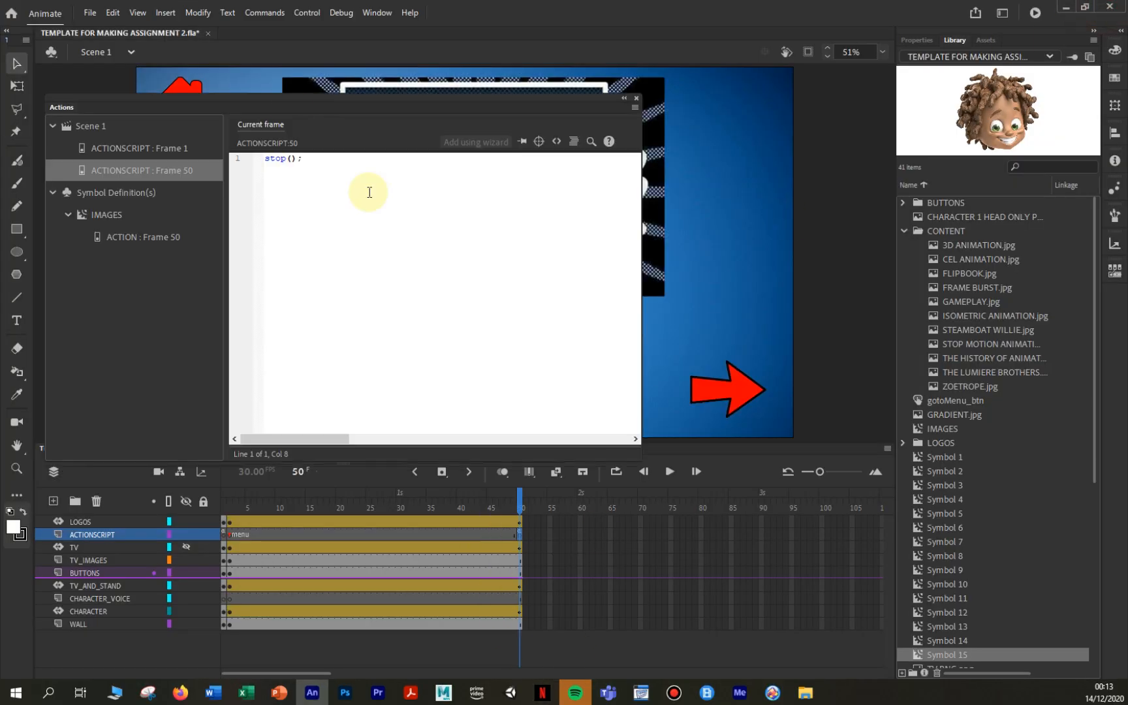
{"action": "left_click", "coordinate": [636, 97]}
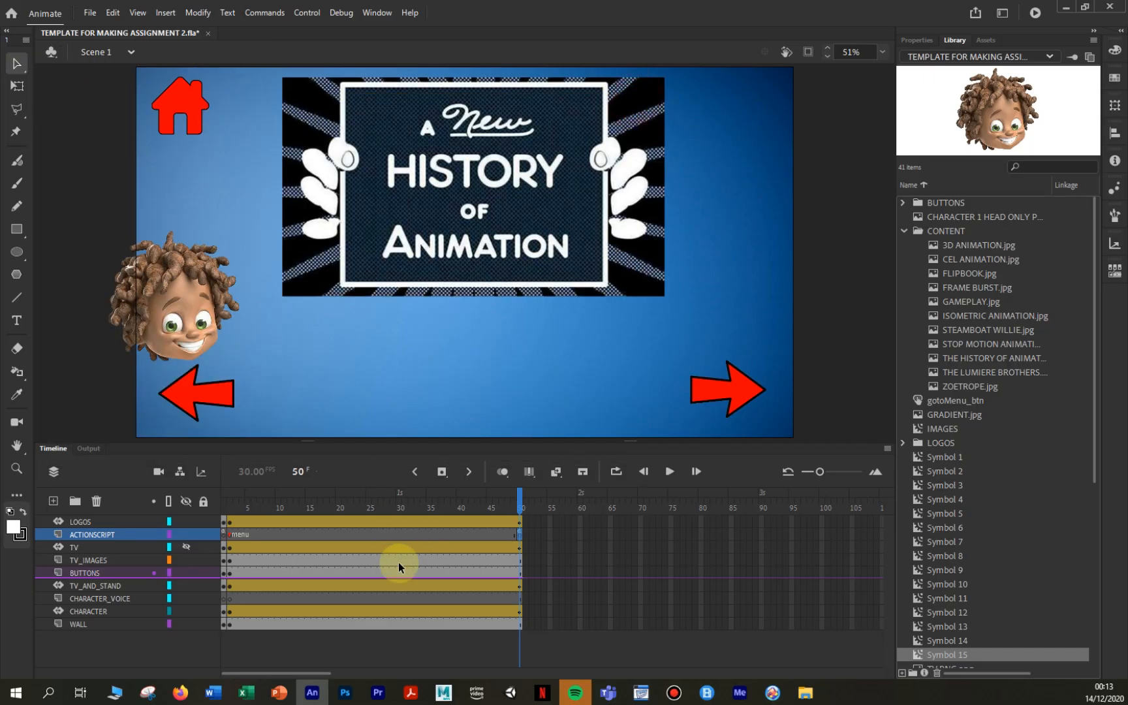
{"action": "left_click", "coordinate": [490, 651]}
{"action": "left_click", "coordinate": [95, 573]}
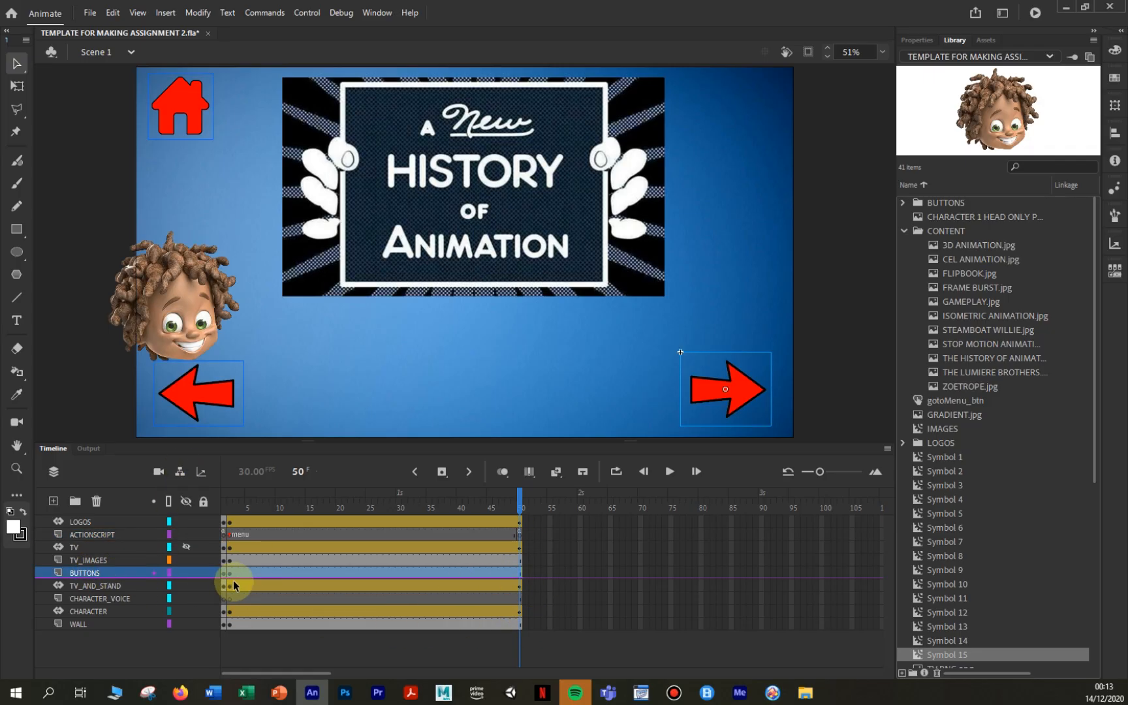
{"action": "left_click", "coordinate": [520, 534]}
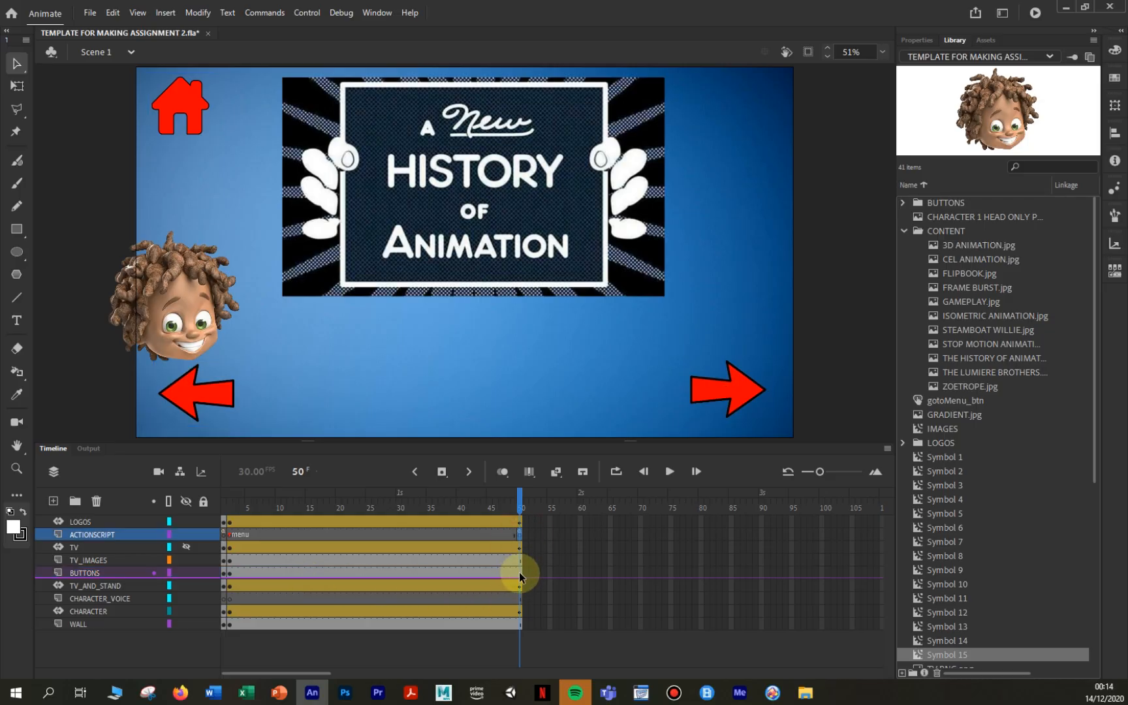
{"action": "right_click", "coordinate": [519, 571]}
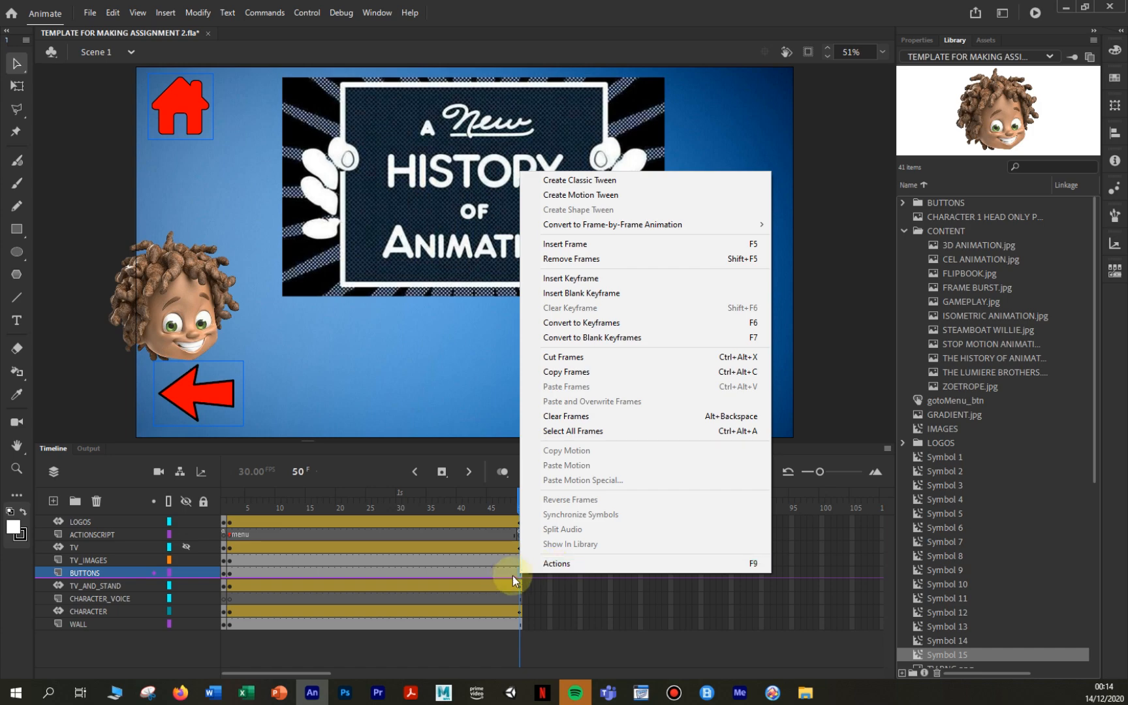
{"action": "left_click", "coordinate": [505, 572]}
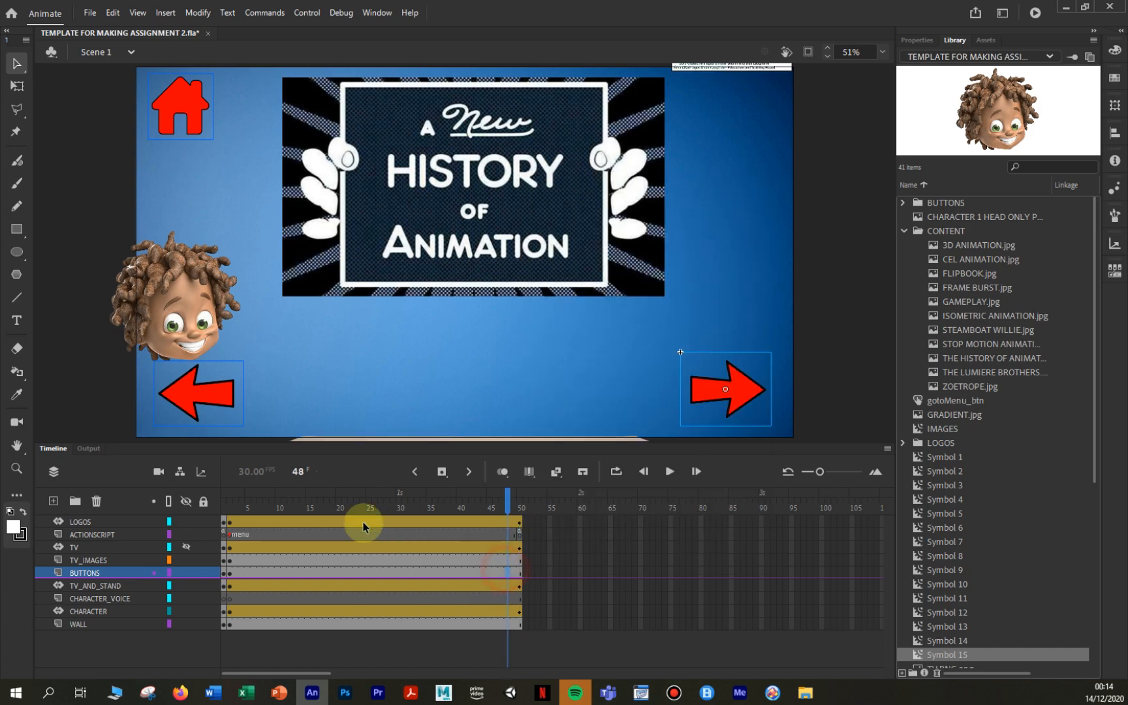
Copy the gotoMenu_btn event listener and goMenu function from the ACTIONSCRIPT layer's frame 1 script.
{"action": "left_click", "coordinate": [226, 535]}
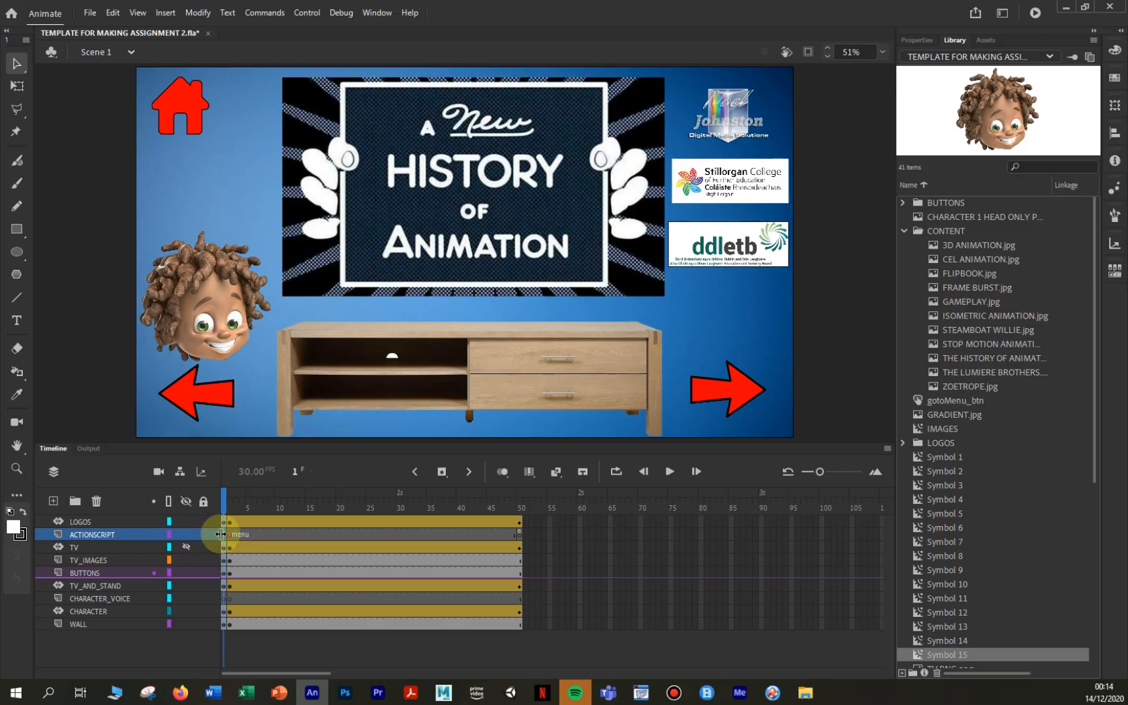
{"action": "right_click", "coordinate": [223, 536]}
{"action": "left_click", "coordinate": [250, 526]}
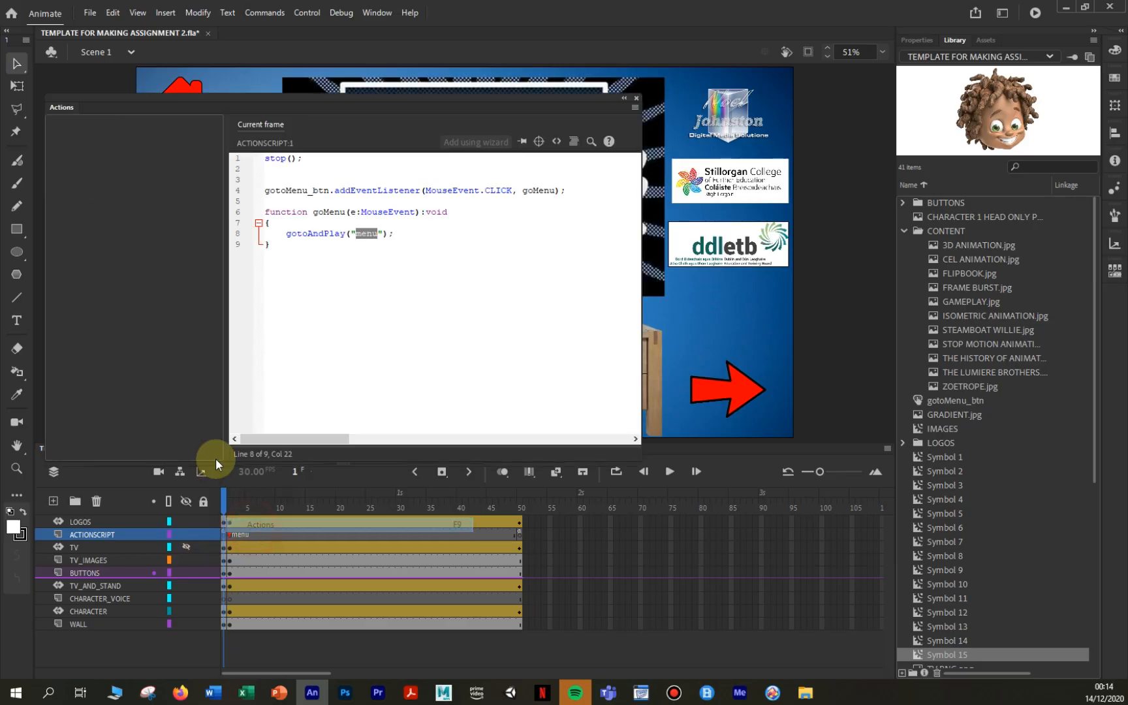
{"action": "left_click_drag", "start_coordinate": [302, 272], "coordinate": [232, 152]}
{"action": "left_click", "coordinate": [279, 291]}
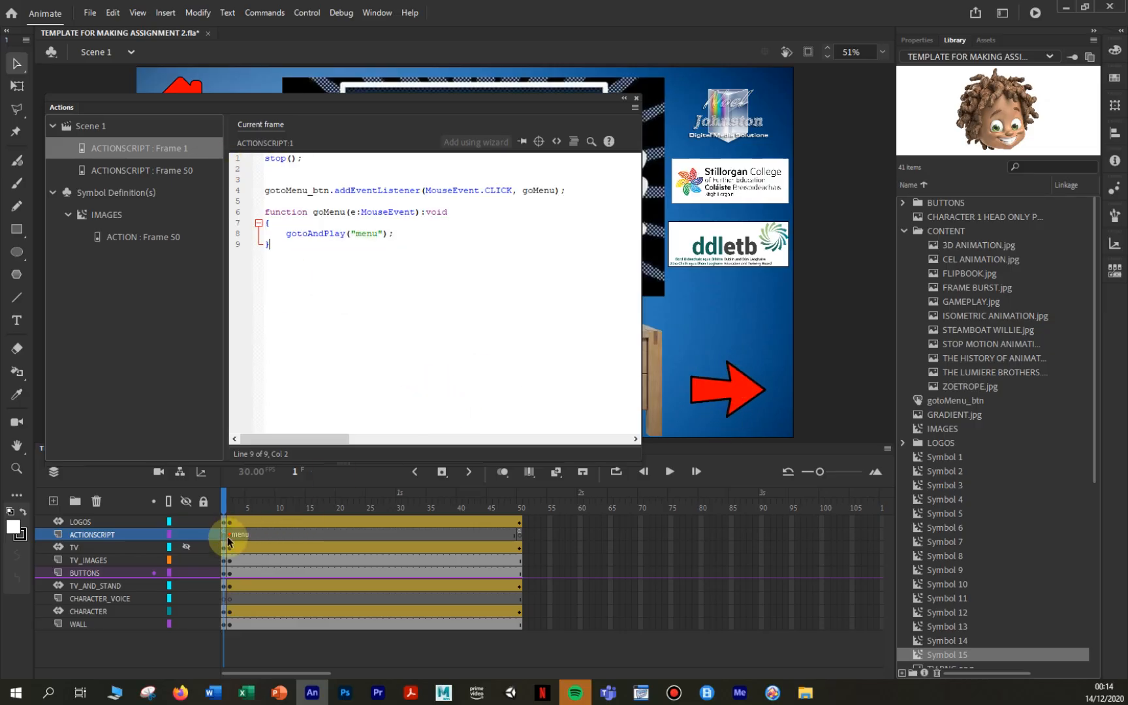
{"action": "left_click_drag", "start_coordinate": [309, 285], "coordinate": [250, 195]}
{"action": "key", "text": "ctrl+c"}
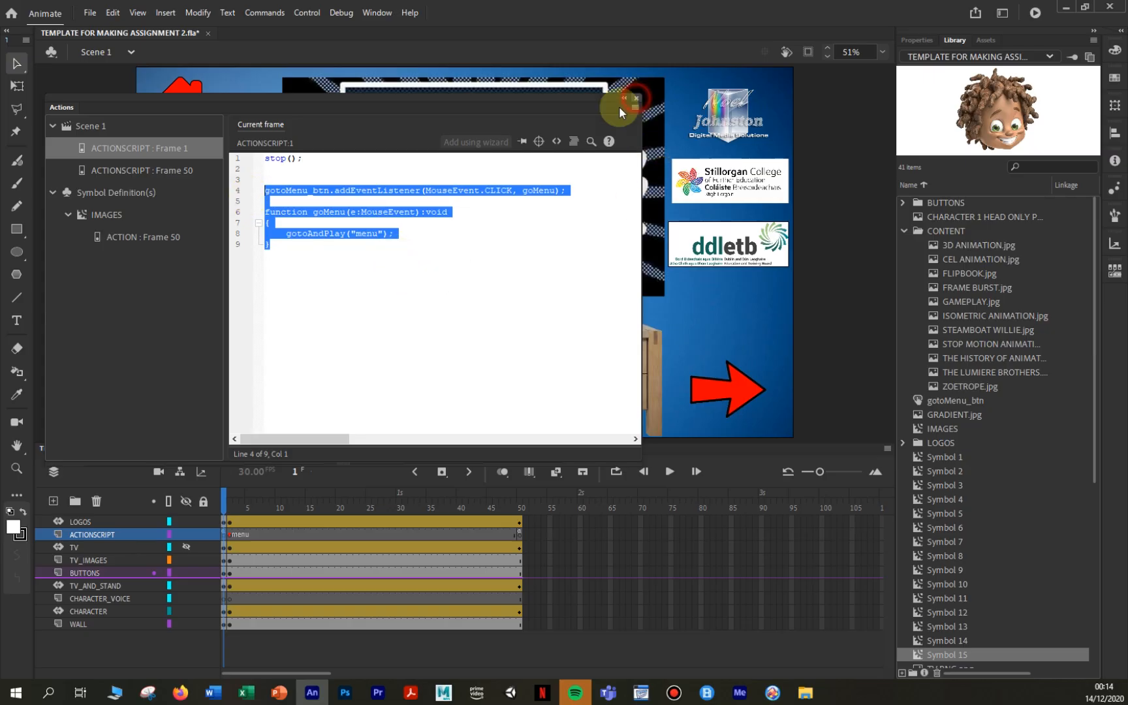
Paste the copied listener and function below stop(); in the ACTIONSCRIPT layer's frame 50 script.
{"action": "left_click", "coordinate": [636, 98]}
{"action": "left_click", "coordinate": [98, 572]}
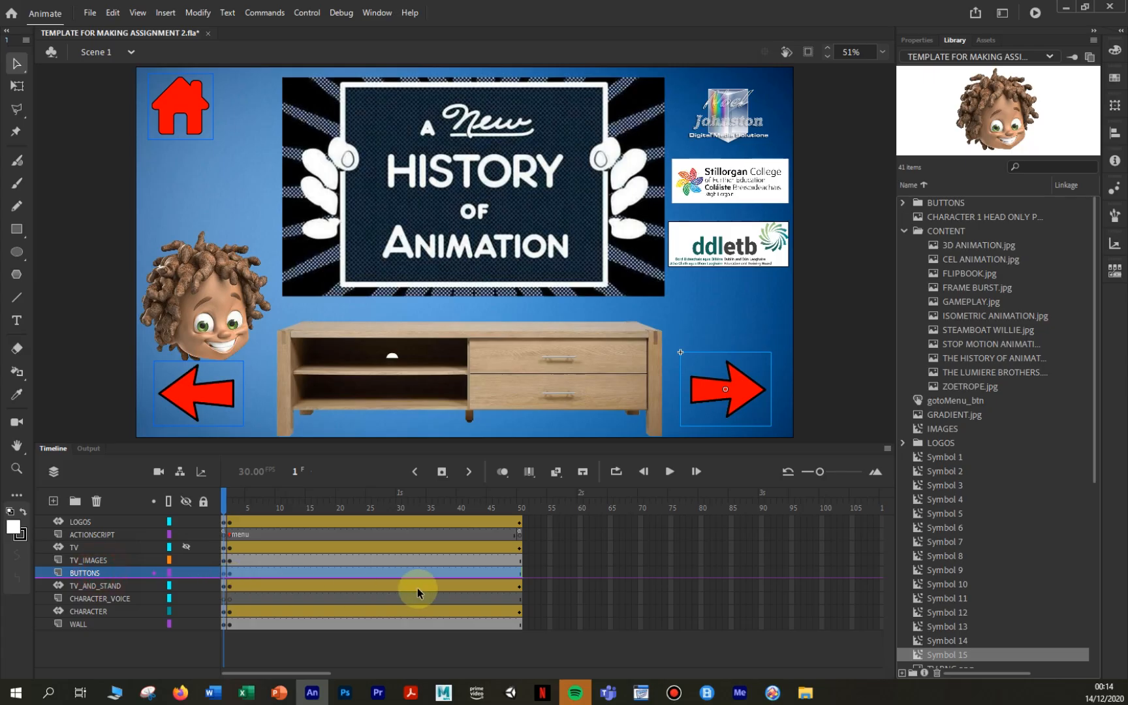
{"action": "right_click", "coordinate": [520, 535]}
{"action": "left_click", "coordinate": [538, 521]}
{"action": "left_click", "coordinate": [334, 181]}
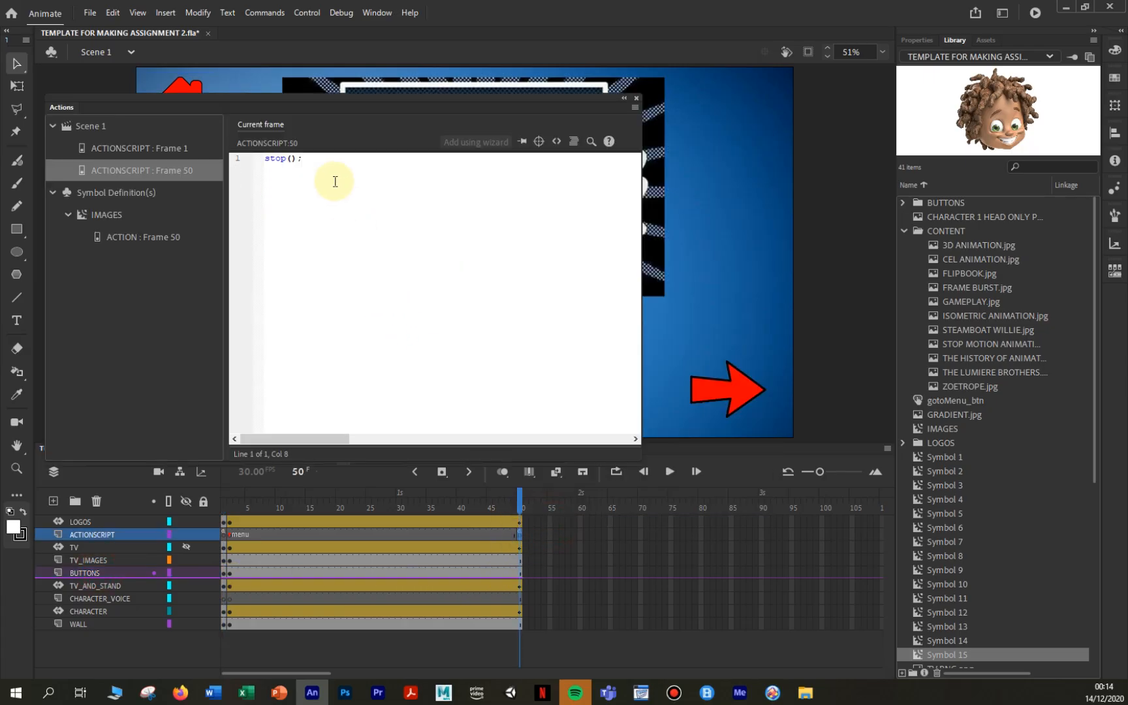
{"action": "left_click", "coordinate": [329, 163]}
{"action": "key", "text": "ctrl+v"}
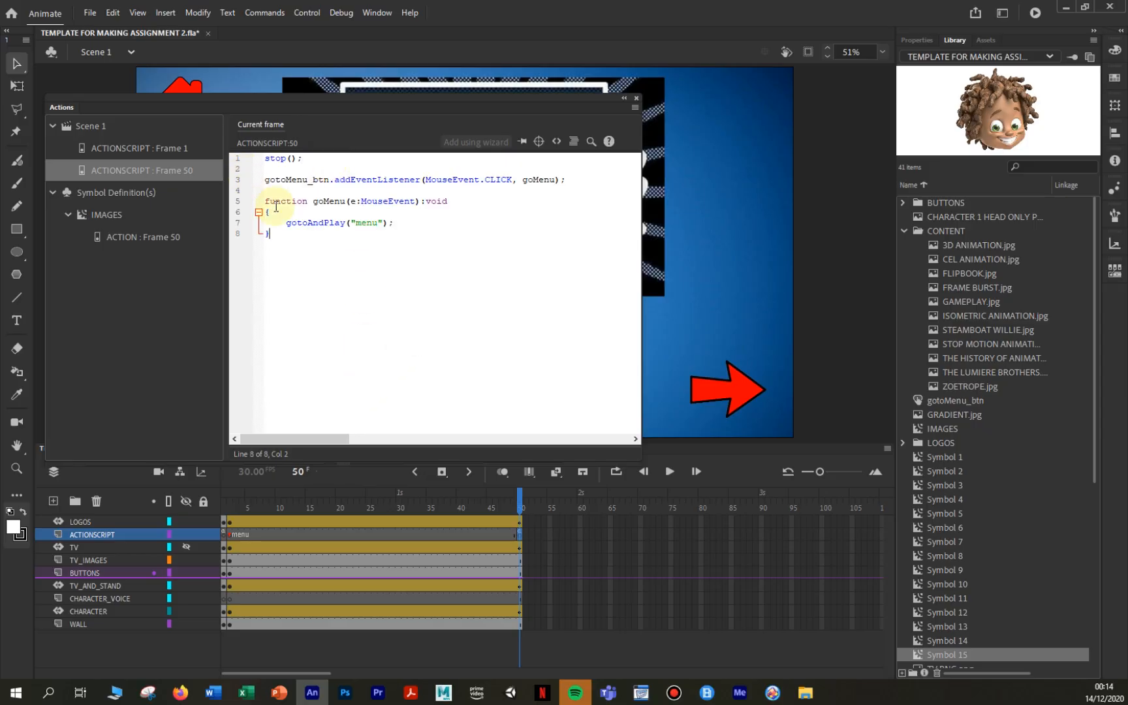
Change the pasted listener's button to gotoSplash_btn, copy that instance name, and set the listener's handler to goSplash.
{"action": "left_click_drag", "start_coordinate": [309, 181], "coordinate": [290, 185]}
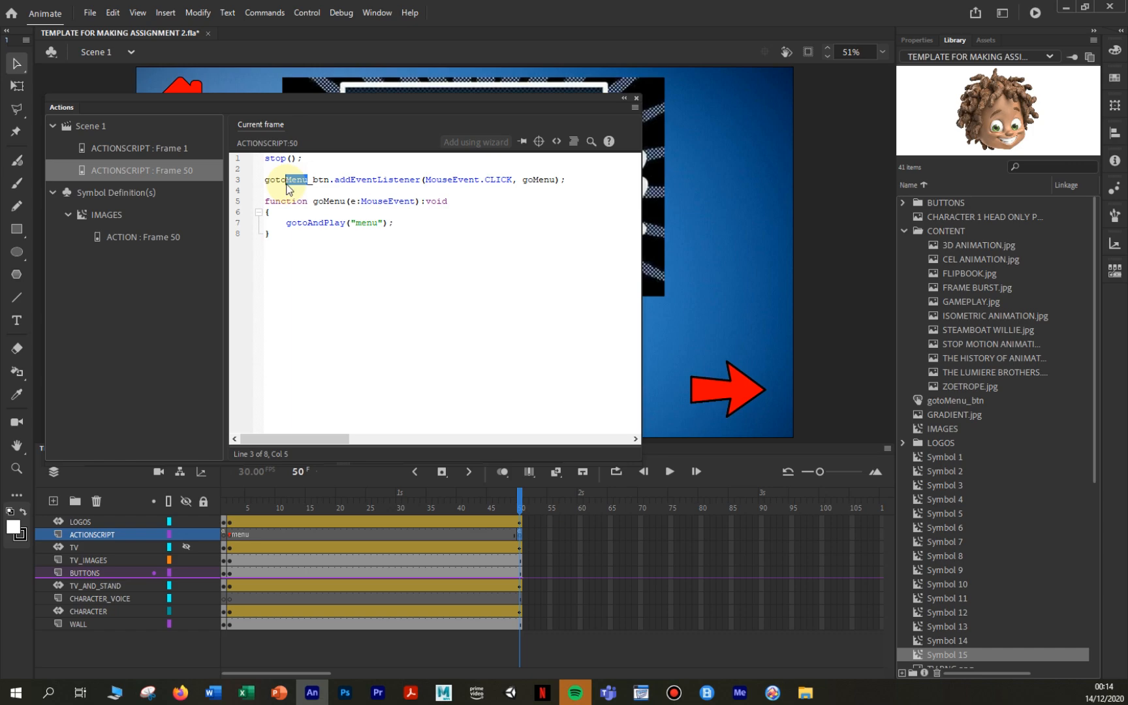
{"action": "type", "text": "Splash"}
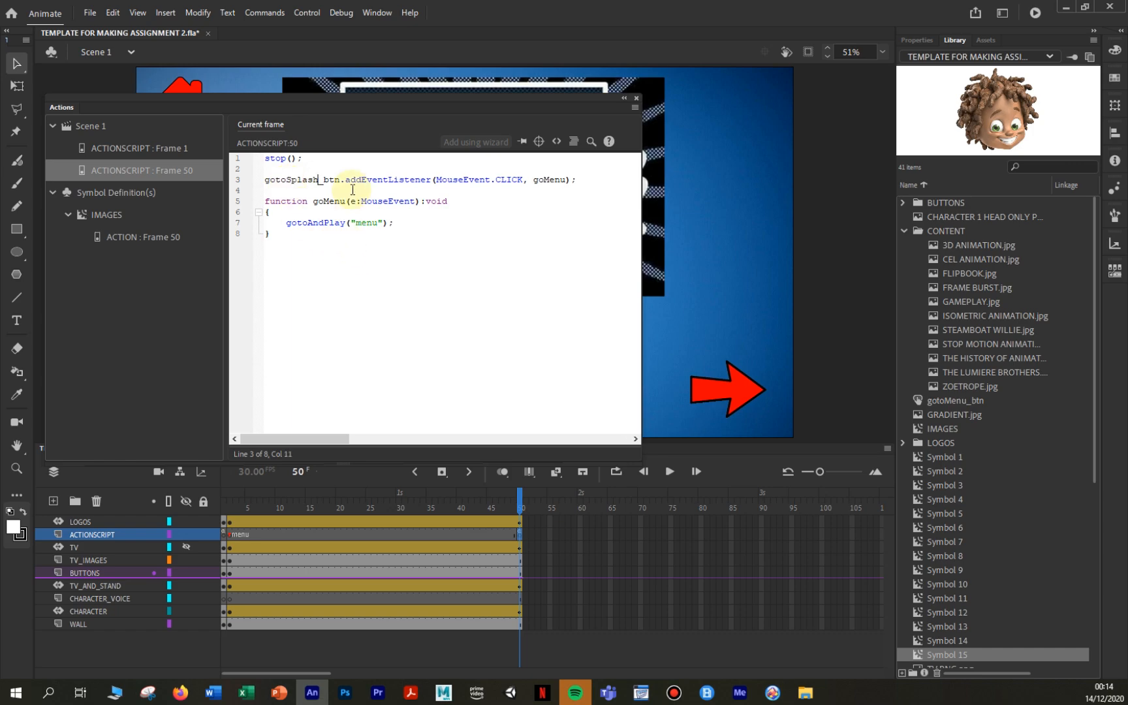
{"action": "left_click_drag", "start_coordinate": [339, 178], "coordinate": [261, 183]}
{"action": "key", "text": "ctrl+c"}
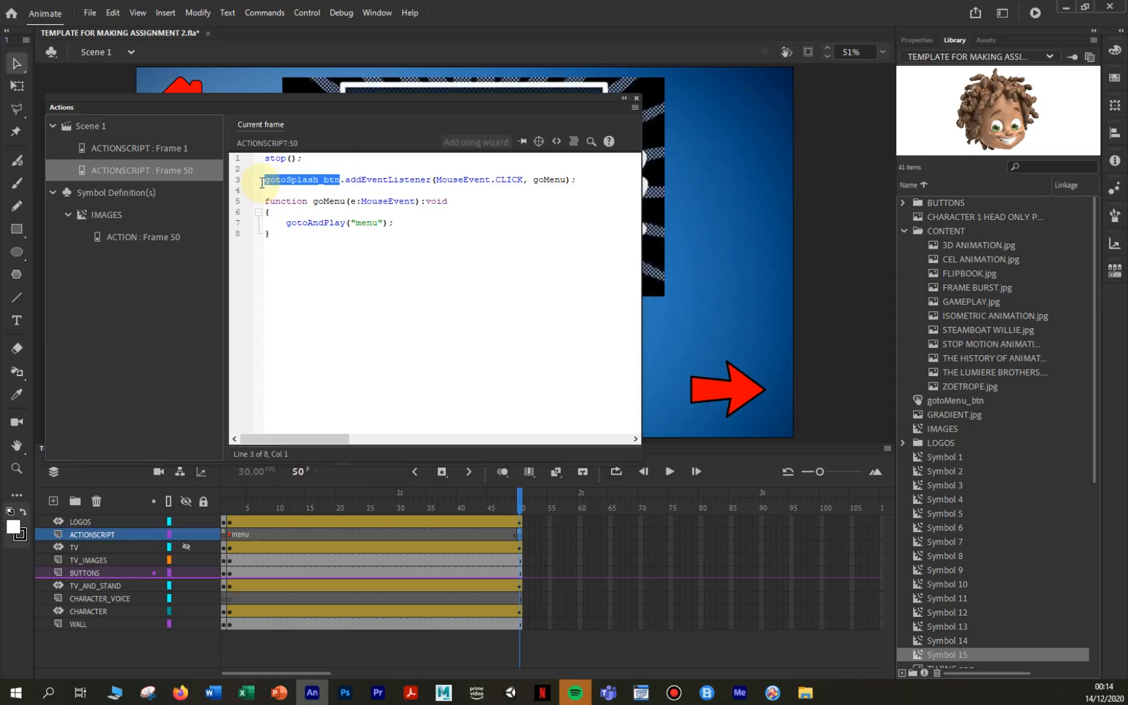
{"action": "left_click_drag", "start_coordinate": [566, 179], "coordinate": [543, 179]}
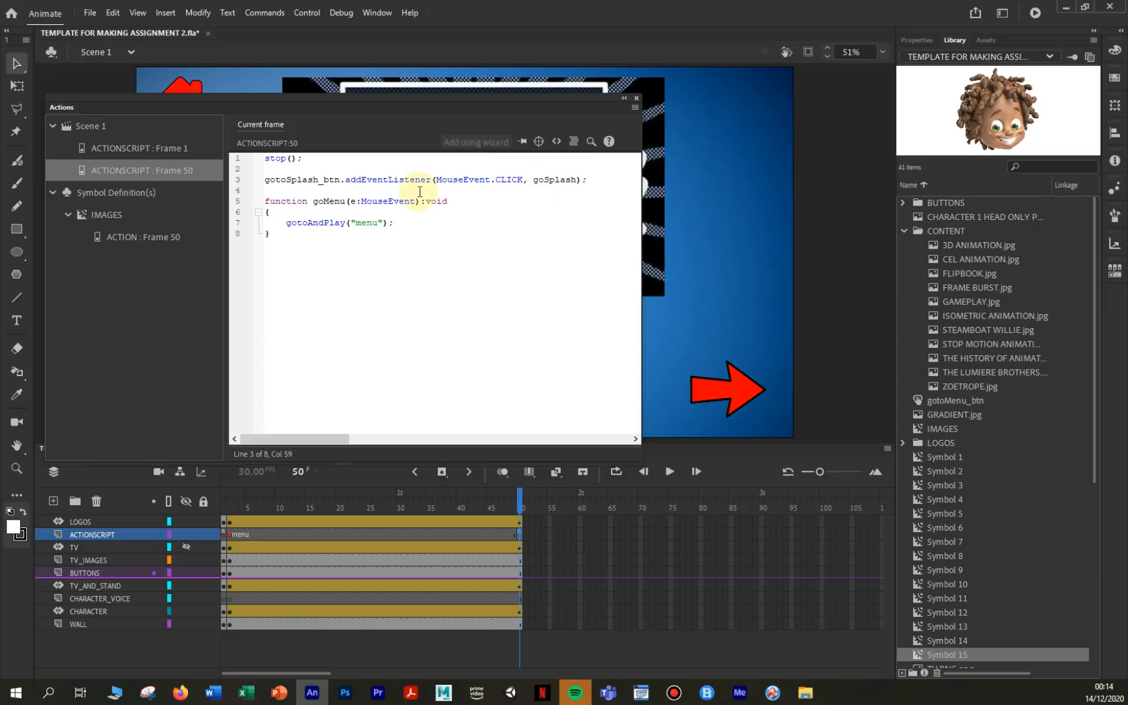
Rename the pasted function goSplash and set its gotoAndPlay target to "splash".
{"action": "left_click_drag", "start_coordinate": [347, 203], "coordinate": [324, 204]}
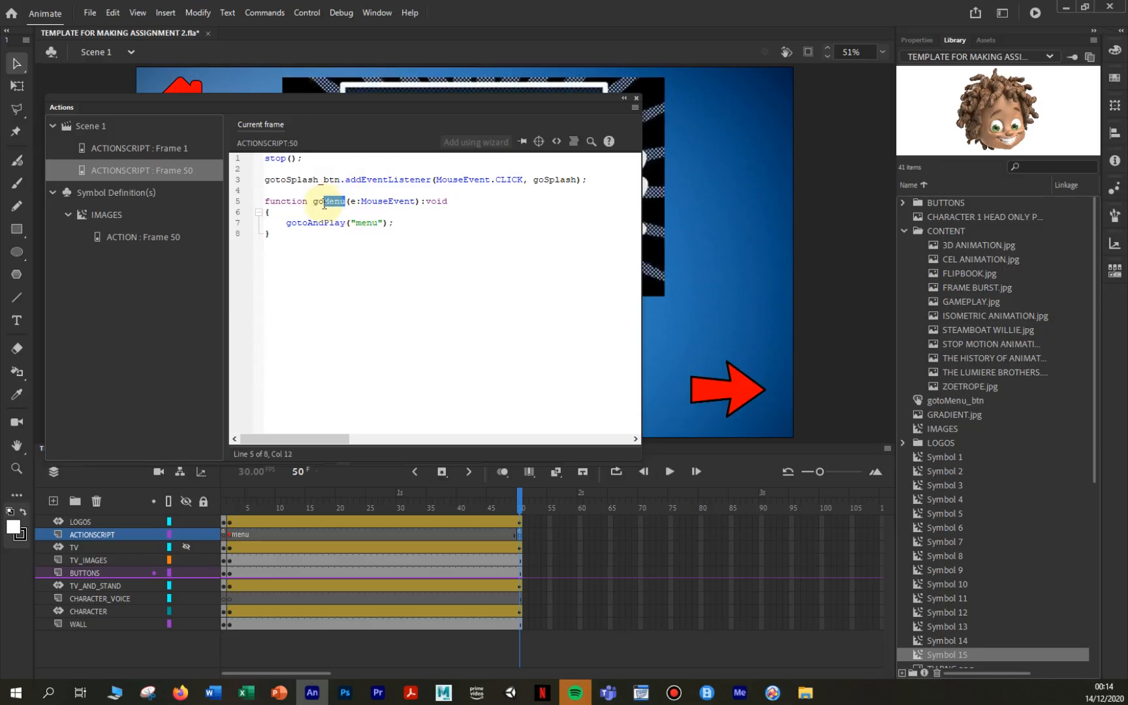
{"action": "type", "text": "Splash"}
{"action": "left_click_drag", "start_coordinate": [377, 223], "coordinate": [359, 228]}
{"action": "double_click", "coordinate": [358, 224]}
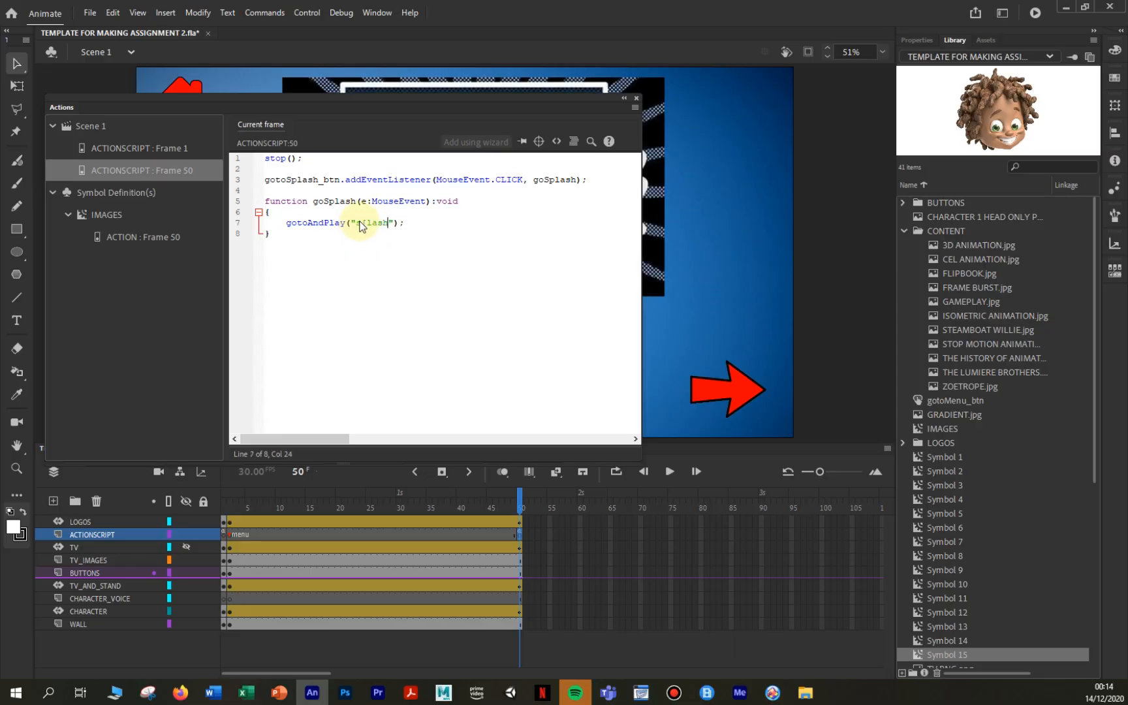
Close the finished frame 50 script and insert a keyframe at frame 50 of the BUTTONS layer.
{"action": "left_click", "coordinate": [373, 254]}
{"action": "left_click", "coordinate": [633, 99]}
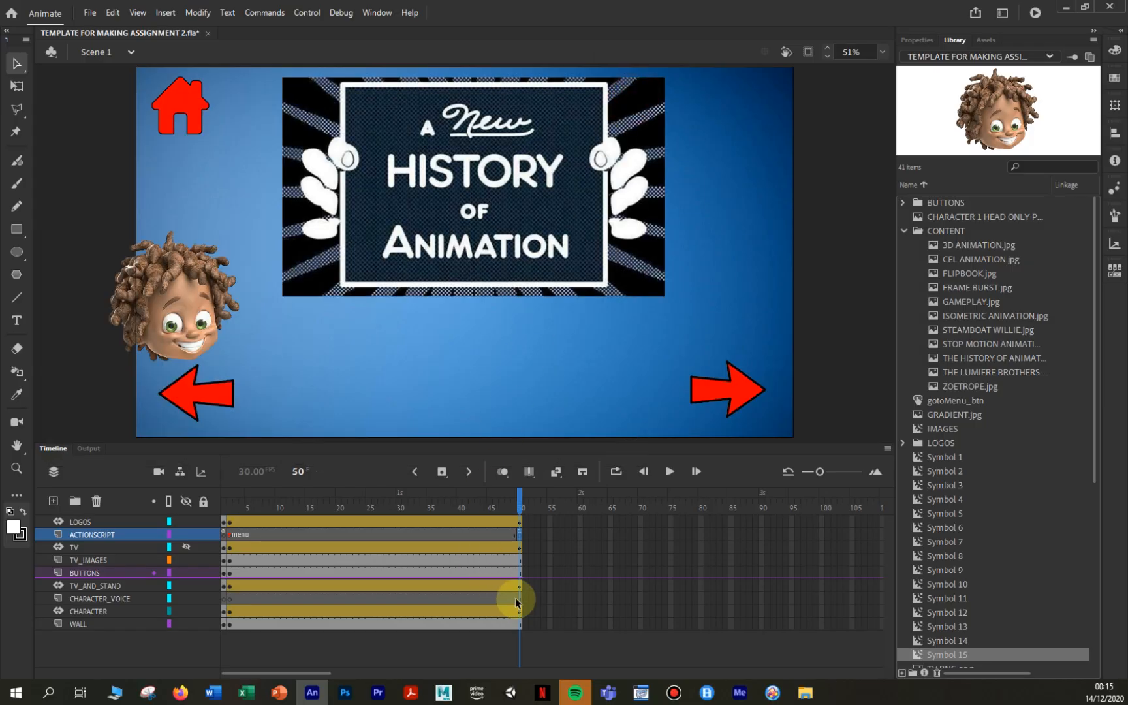
{"action": "left_click", "coordinate": [212, 400]}
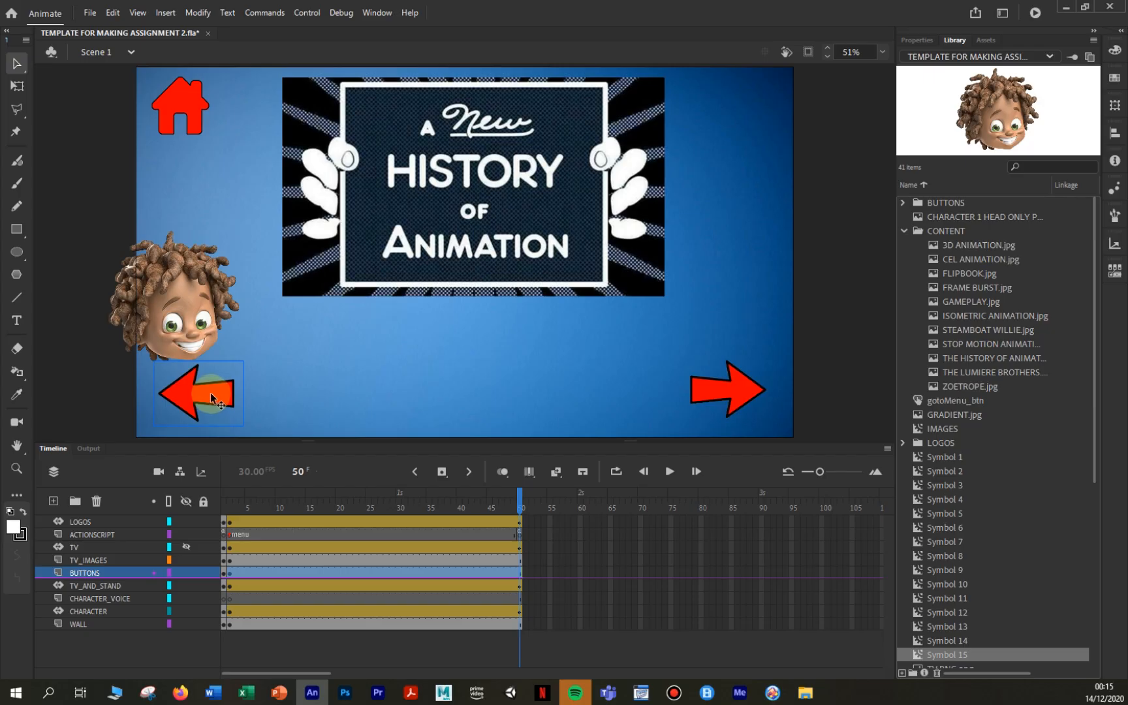
{"action": "right_click", "coordinate": [519, 571]}
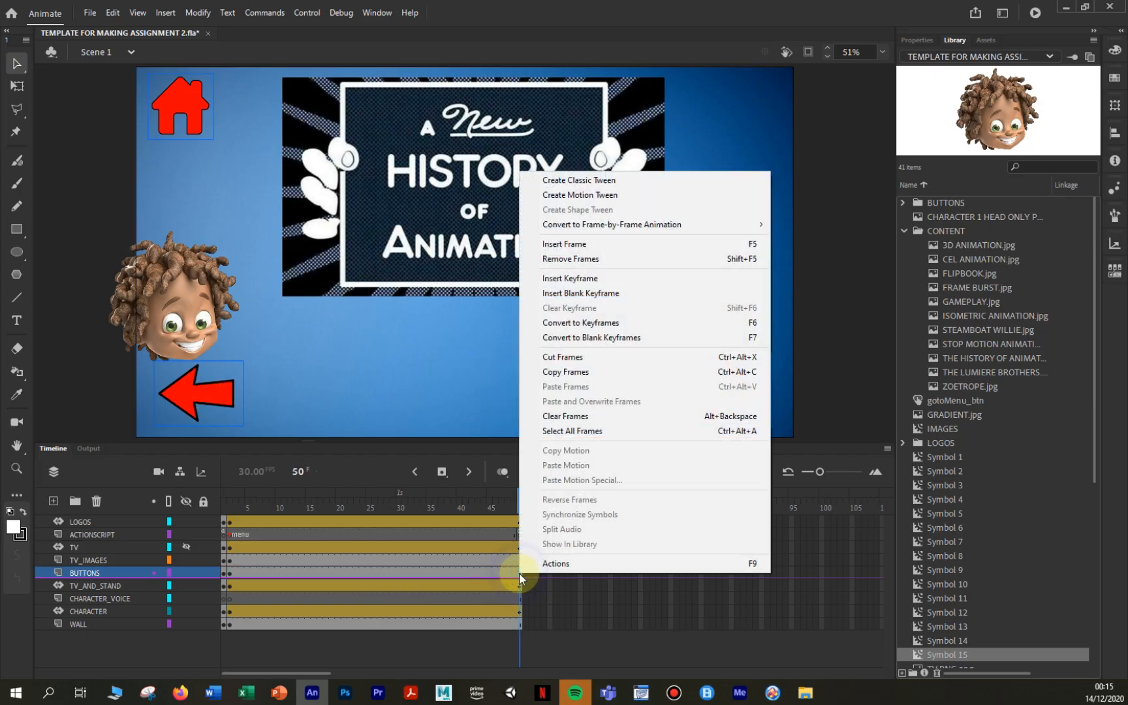
{"action": "left_click", "coordinate": [571, 278]}
{"action": "left_click", "coordinate": [303, 393]}
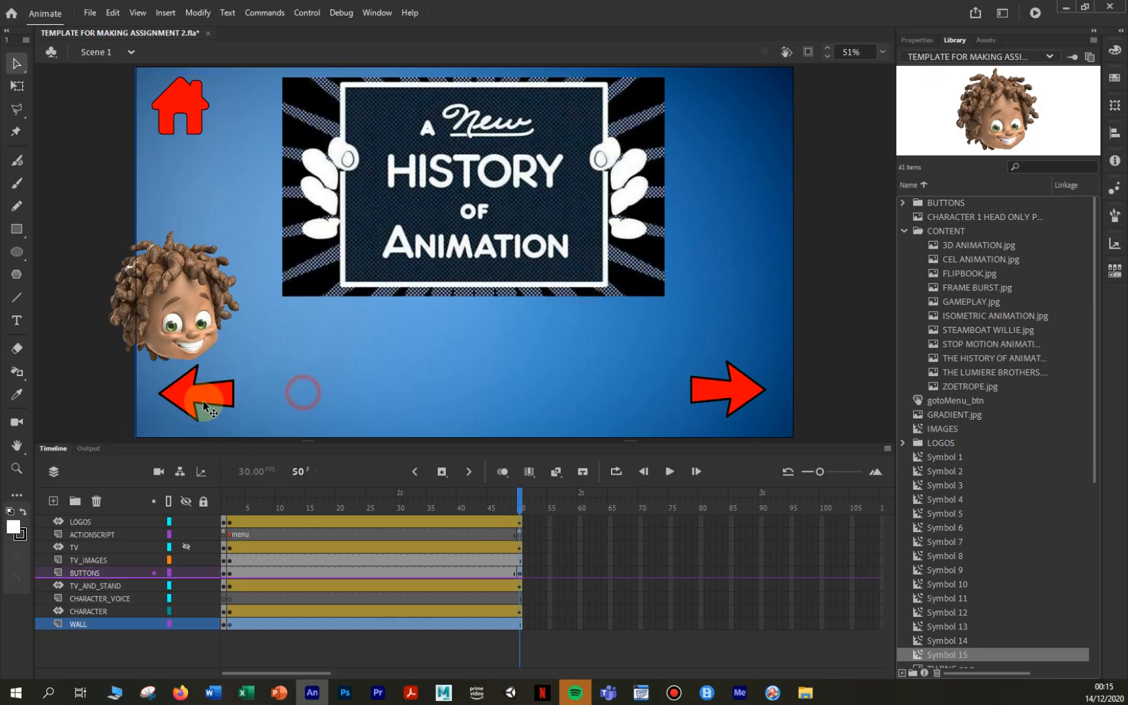
Convert the left-pointing red arrow at frame 50 into a Button symbol named gotoSplash_btn.
{"action": "left_click", "coordinate": [190, 395]}
{"action": "right_click", "coordinate": [189, 396]}
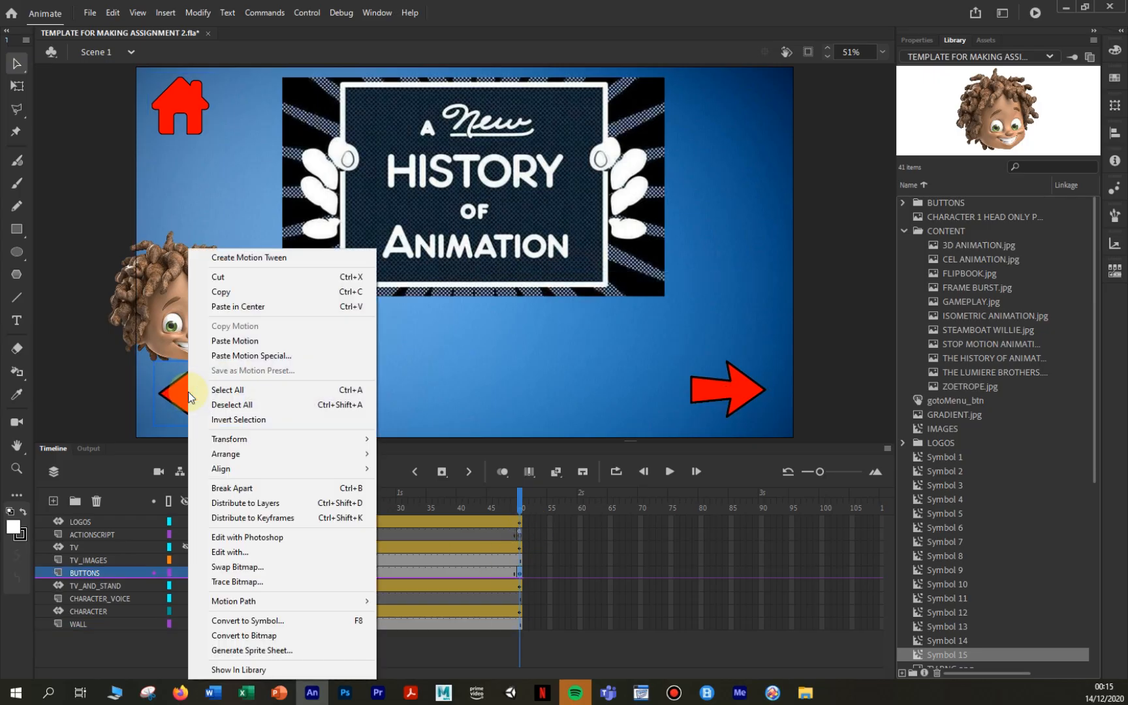
{"action": "left_click", "coordinate": [268, 620]}
{"action": "left_click", "coordinate": [475, 149]}
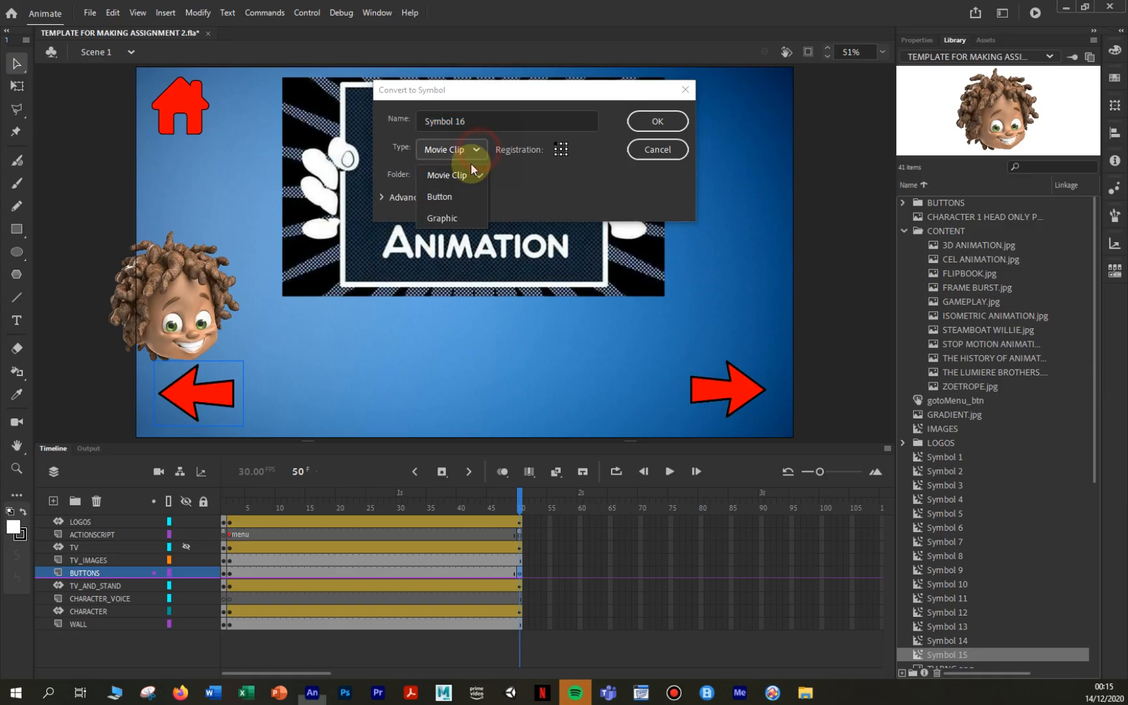
{"action": "left_click", "coordinate": [457, 197]}
{"action": "triple_click", "coordinate": [478, 120]}
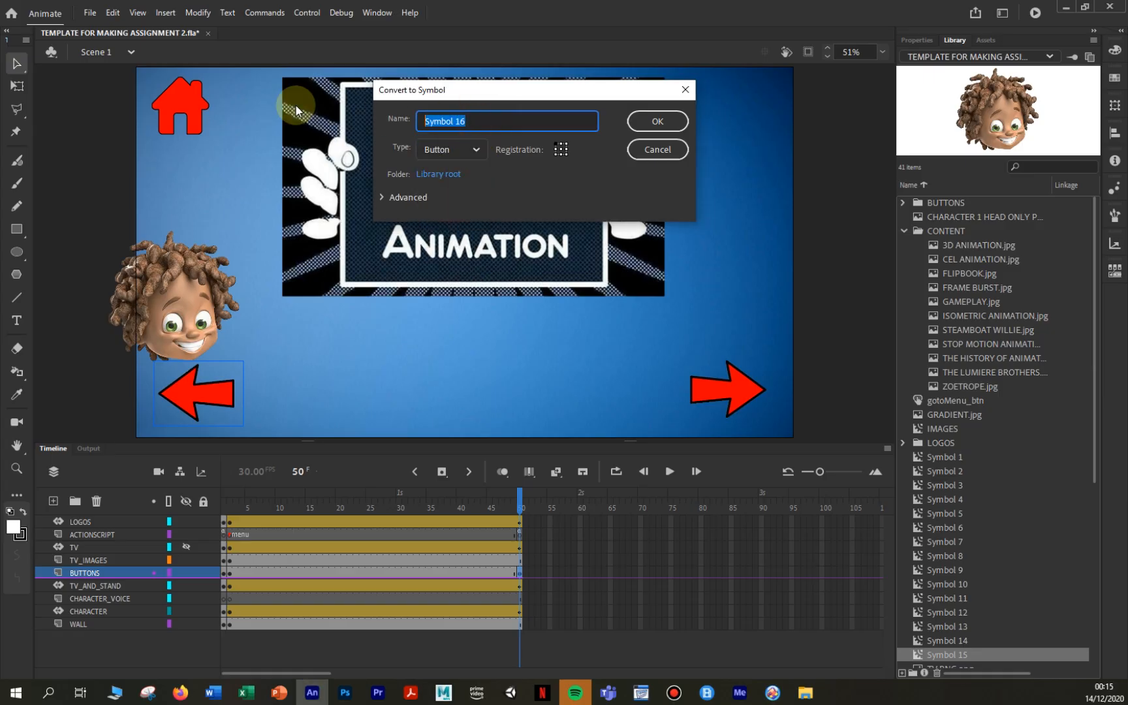
{"action": "type", "text": "gotoSplash_btn"}
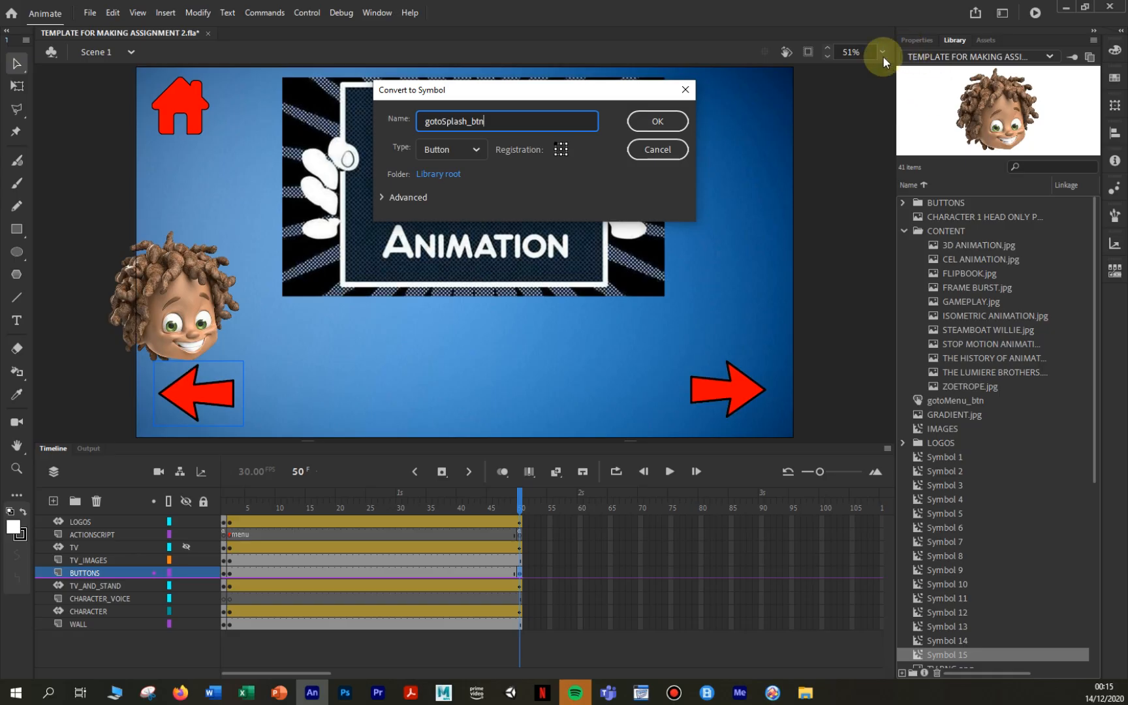
{"action": "left_click", "coordinate": [657, 121]}
Give the left-pointing arrow button the instance name gotoSplash_btn.
{"action": "left_click", "coordinate": [916, 40]}
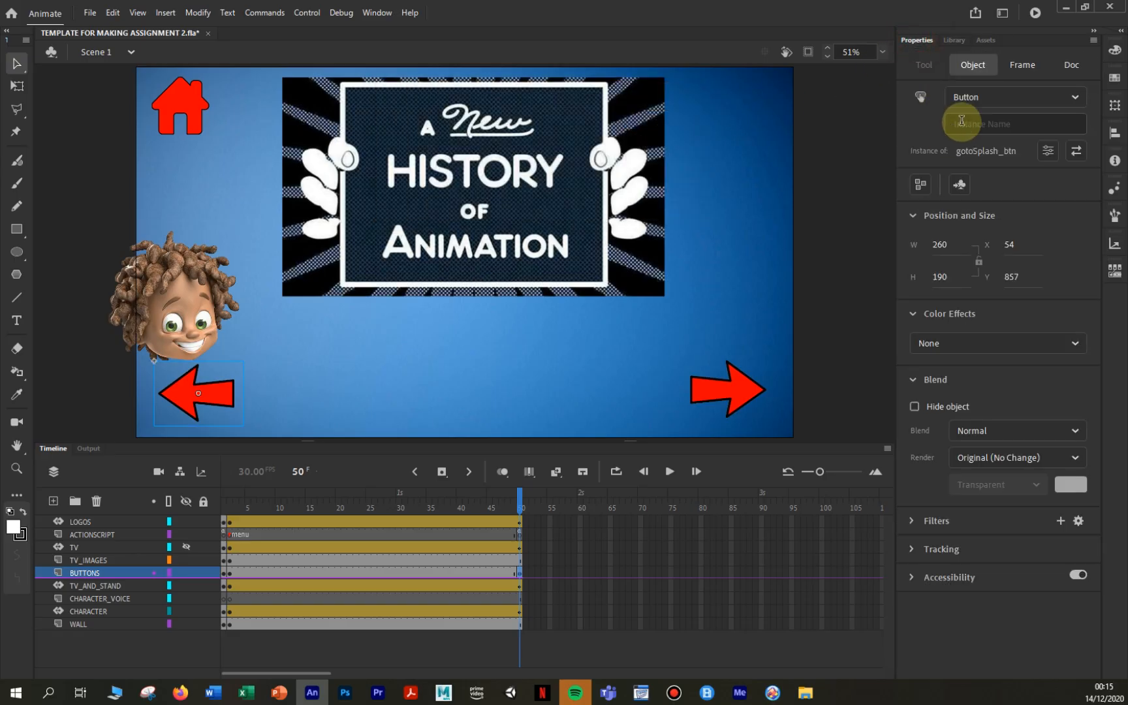
{"action": "left_click", "coordinate": [967, 123]}
{"action": "key", "text": "ctrl+v"}
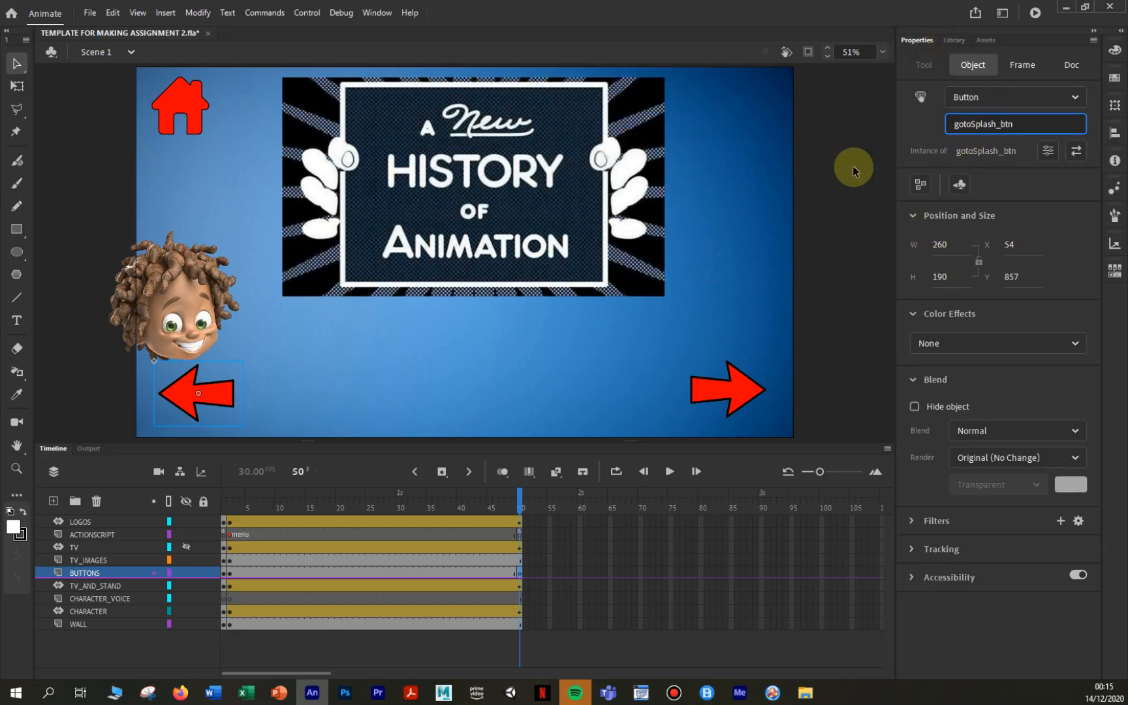
Label frame 1 of the ACTIONSCRIPT layer "splash" and enlarge the timeline frames.
{"action": "left_click", "coordinate": [224, 534]}
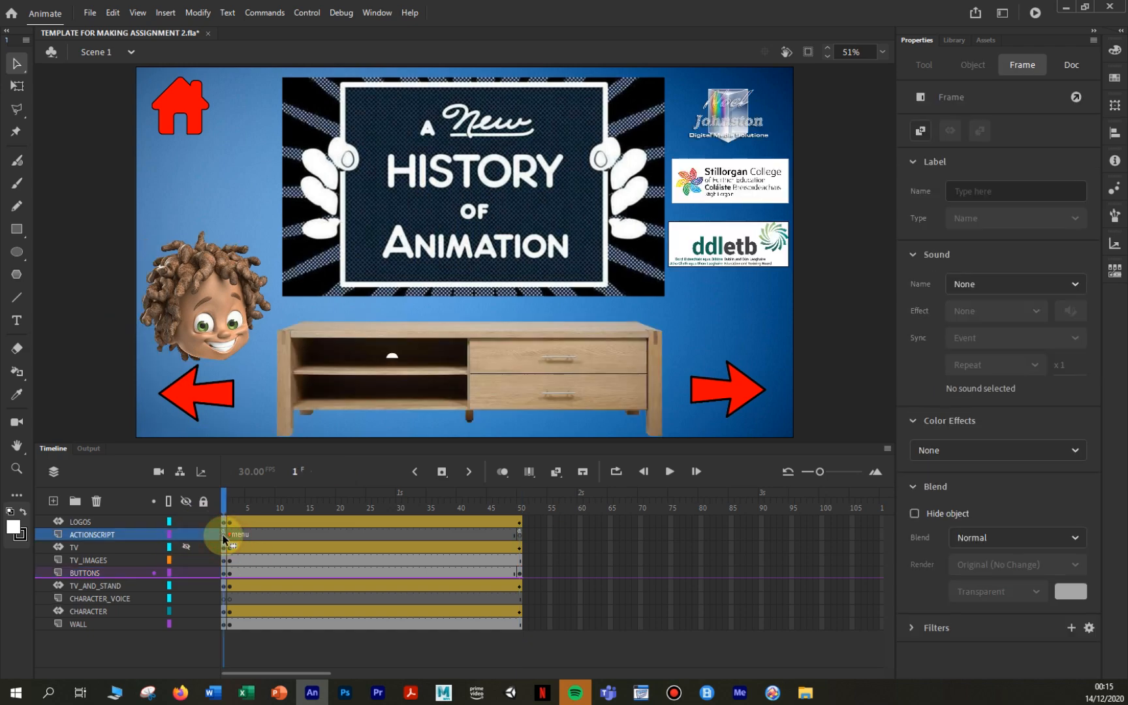
{"action": "left_click", "coordinate": [969, 190]}
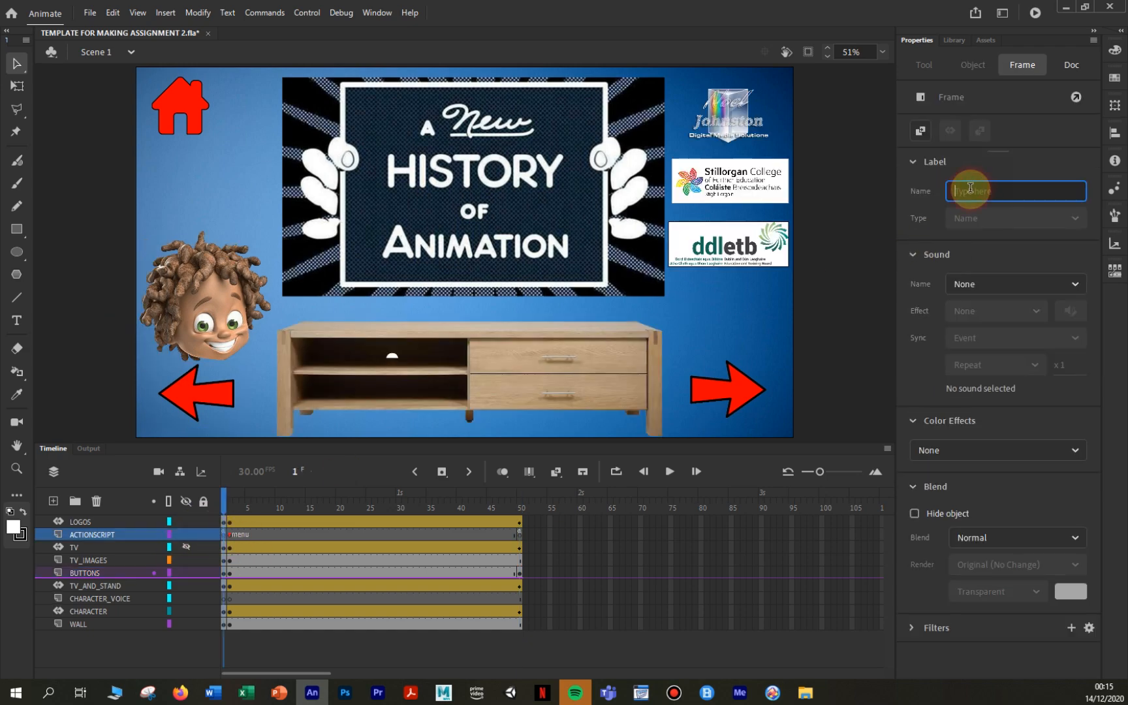
{"action": "type", "text": "splash"}
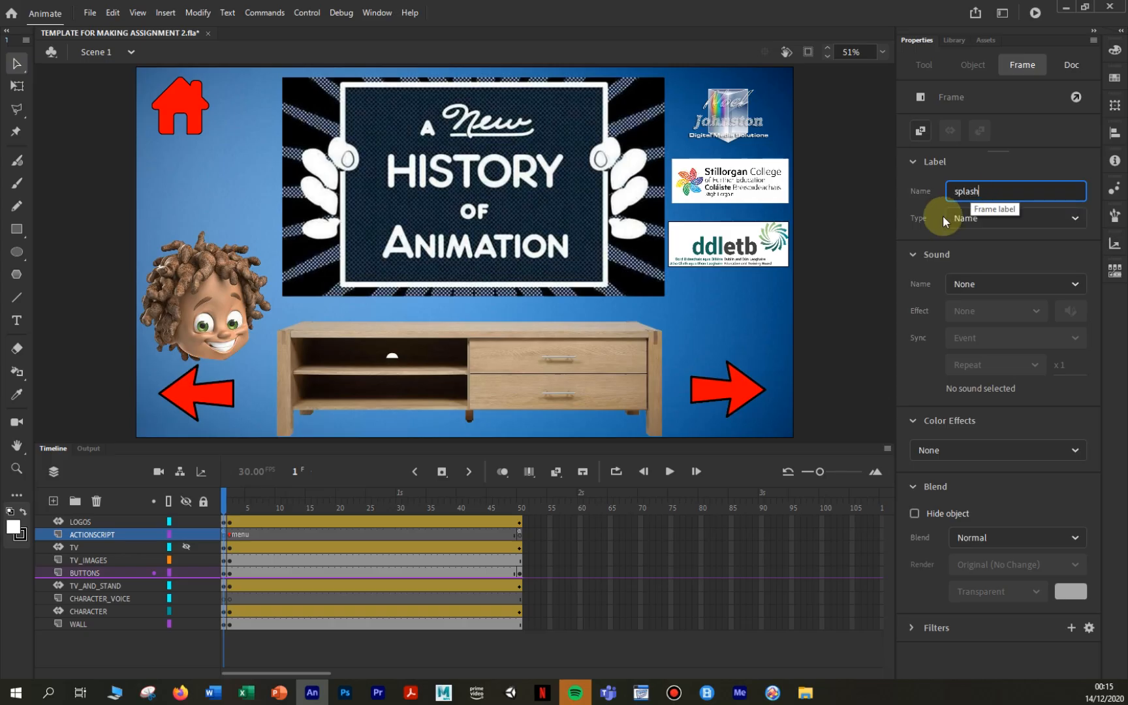
{"action": "key", "text": "Return"}
{"action": "left_click_drag", "start_coordinate": [821, 470], "coordinate": [874, 486]}
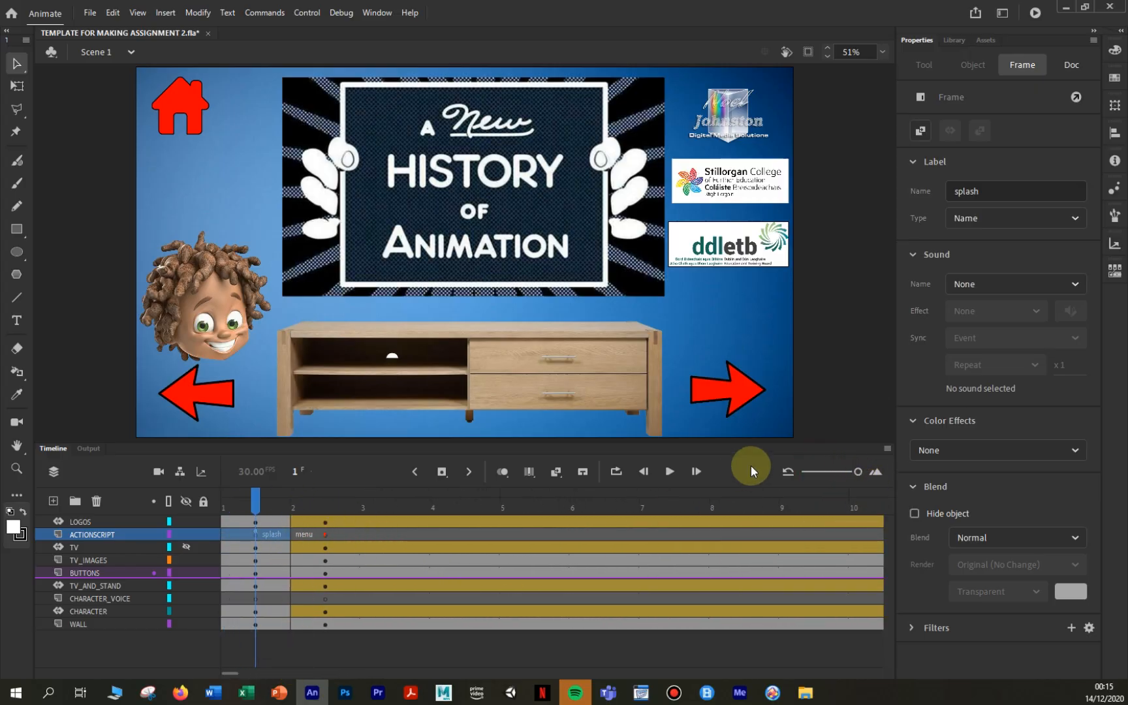
{"action": "left_click_drag", "start_coordinate": [853, 476], "coordinate": [828, 481]}
Review the gotoAndPlay target in the ACTIONSCRIPT layer's frame 1 script and scrub through the menu transition to frame 50.
{"action": "mouse_move", "coordinate": [228, 498]}
{"action": "left_mouse_down"}
{"action": "mouse_move", "coordinate": [239, 499]}
{"action": "mouse_move", "coordinate": [223, 505]}
{"action": "left_mouse_up"}
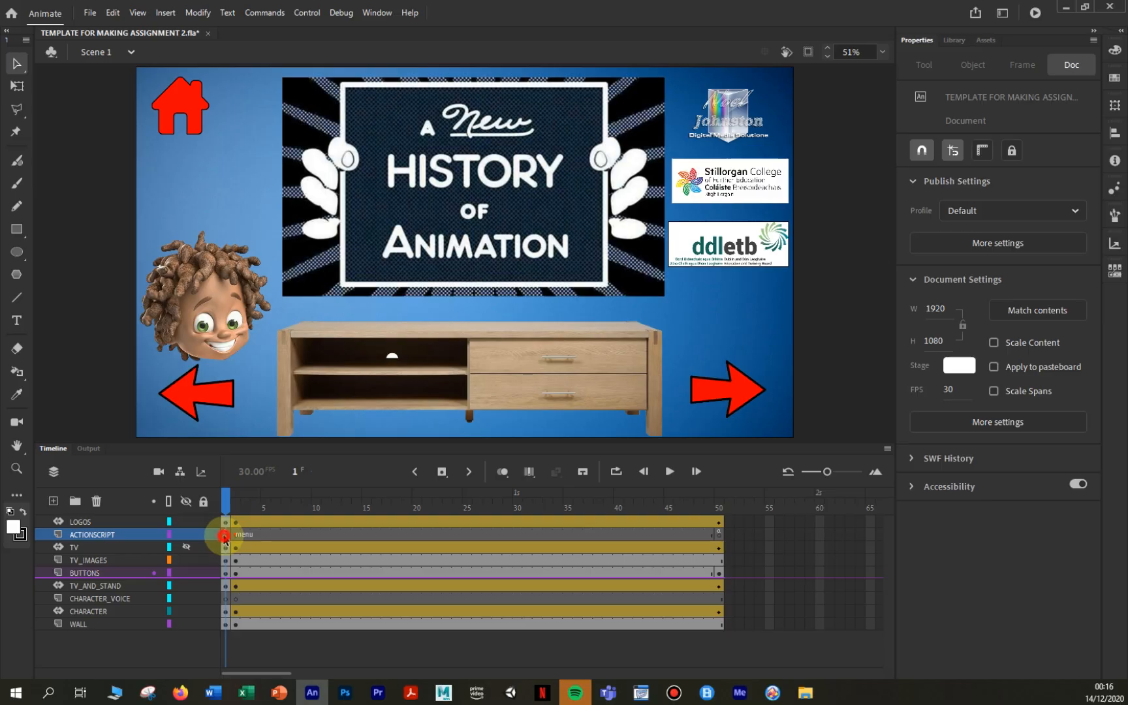
{"action": "right_click", "coordinate": [225, 534]}
{"action": "left_click", "coordinate": [255, 526]}
{"action": "left_click", "coordinate": [328, 265]}
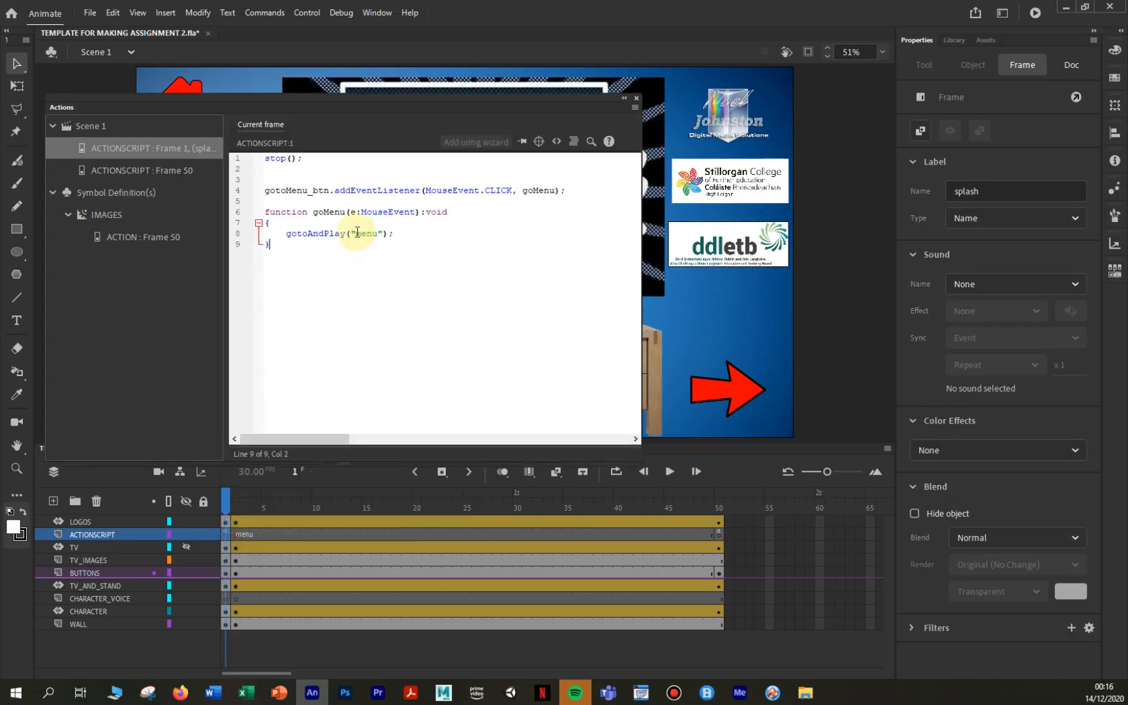
{"action": "double_click", "coordinate": [358, 233]}
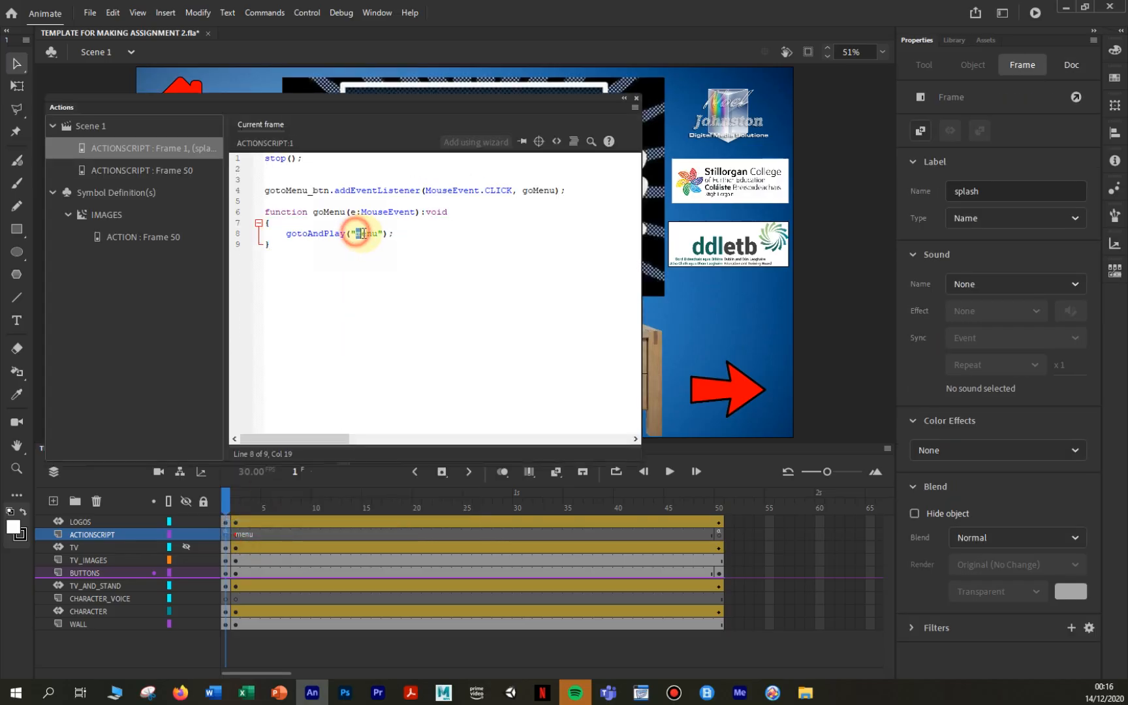
{"action": "left_click", "coordinate": [636, 99]}
{"action": "left_click", "coordinate": [235, 502]}
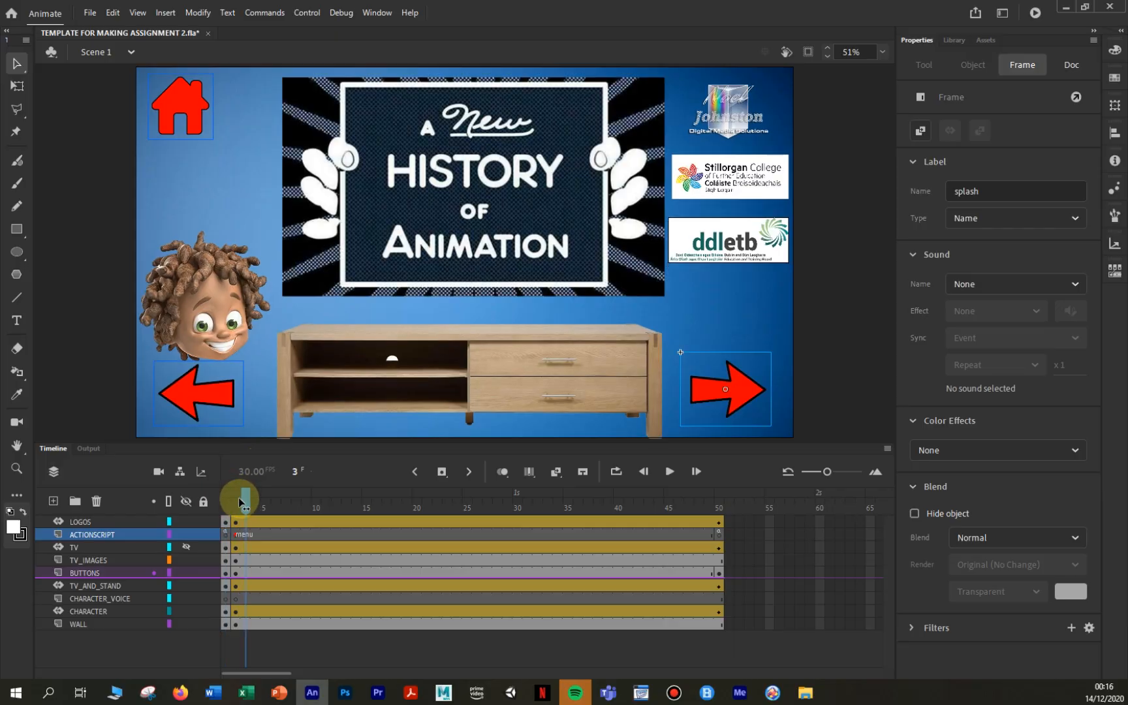
{"action": "left_click_drag", "start_coordinate": [237, 502], "coordinate": [359, 613]}
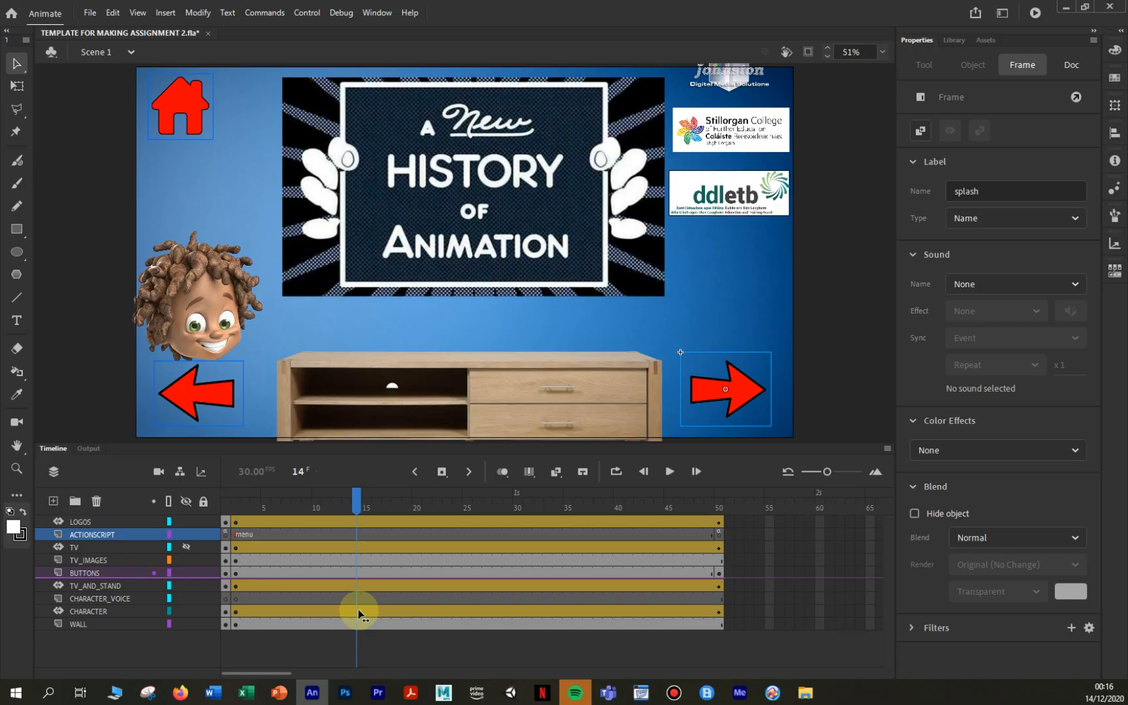
{"action": "left_click_drag", "start_coordinate": [358, 613], "coordinate": [721, 629]}
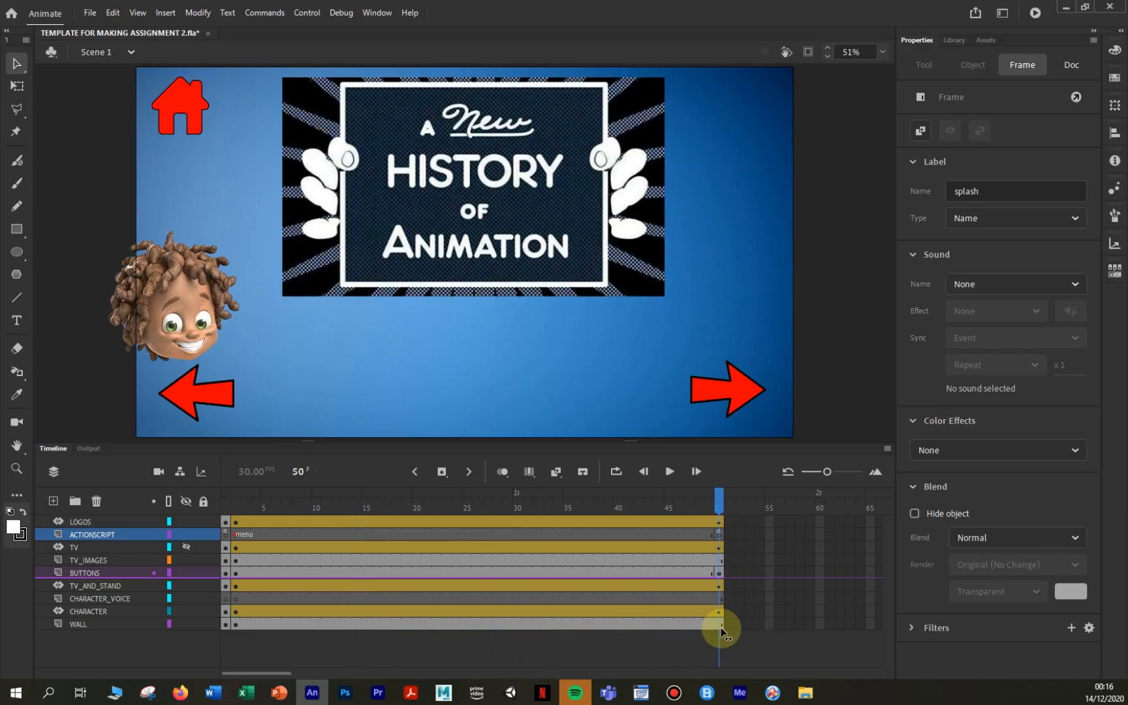
Check the ACTIONSCRIPT layer's frame 50 script against the left-pointing arrow's instance name, and recheck the frame 1 script.
{"action": "right_click", "coordinate": [721, 533]}
{"action": "left_click", "coordinate": [753, 521]}
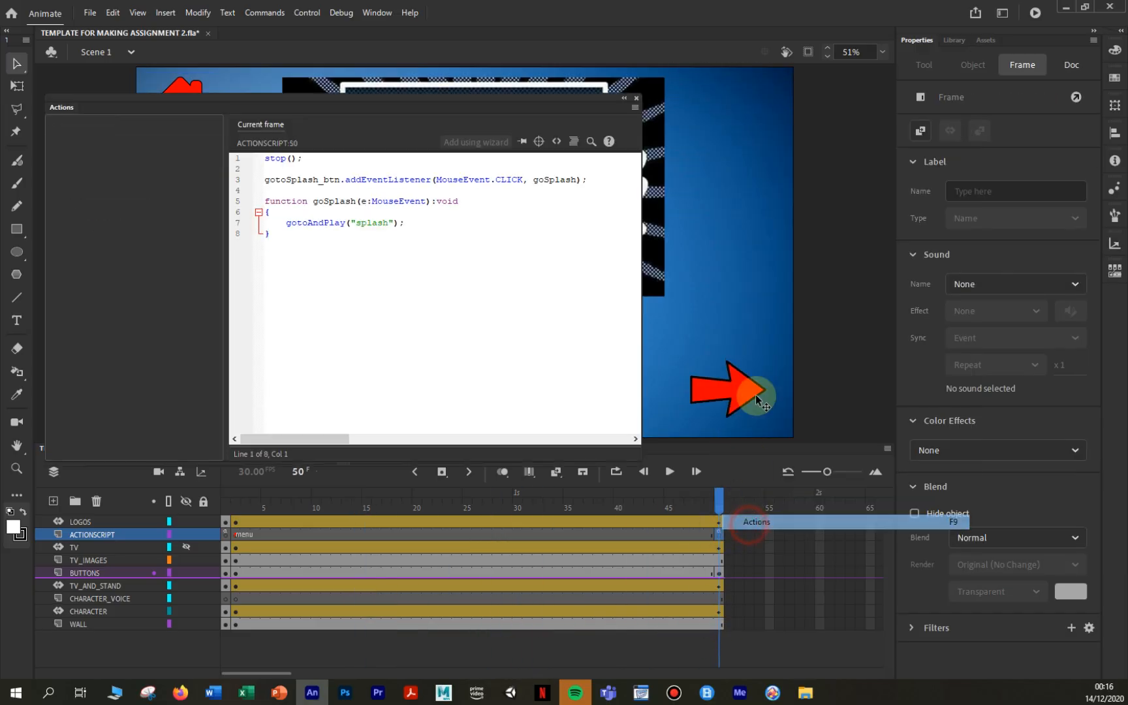
{"action": "left_click_drag", "start_coordinate": [374, 111], "coordinate": [719, 117]}
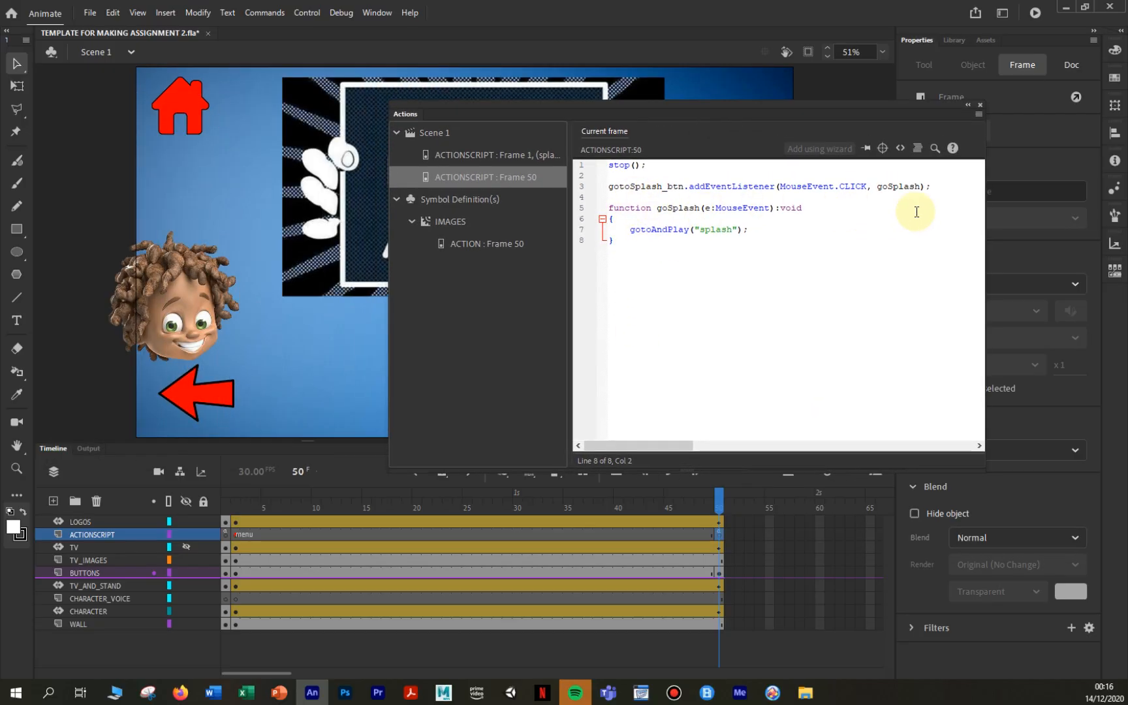
{"action": "left_click", "coordinate": [208, 391]}
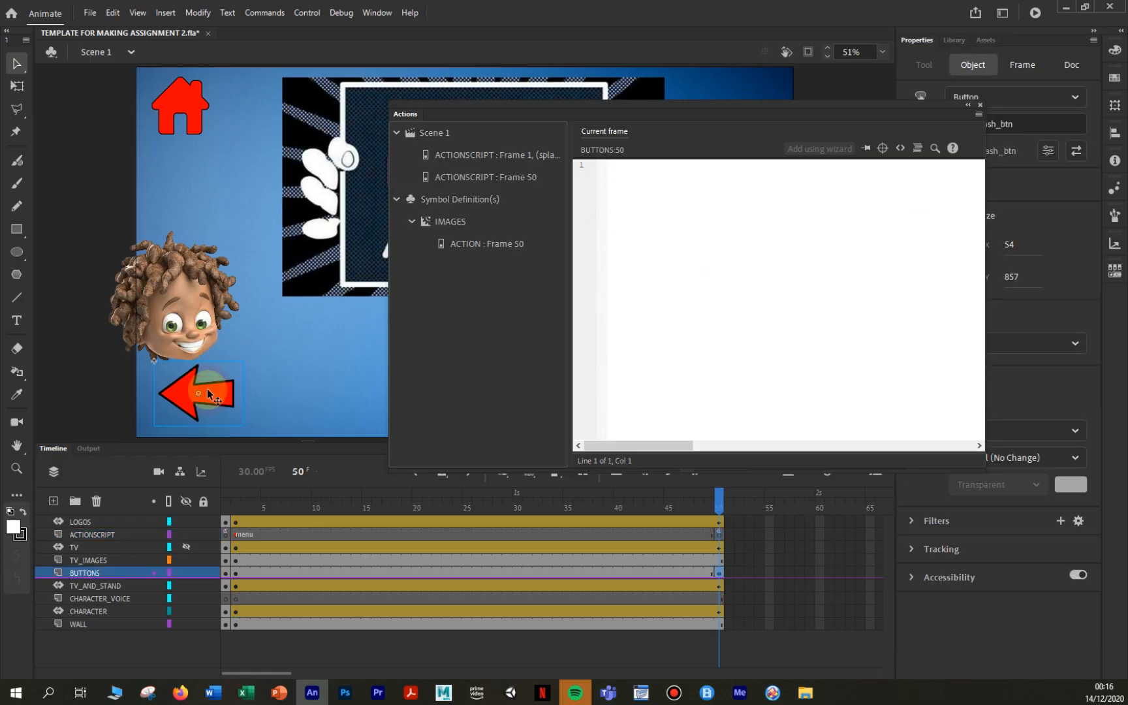
{"action": "left_click_drag", "start_coordinate": [863, 117], "coordinate": [836, 83]}
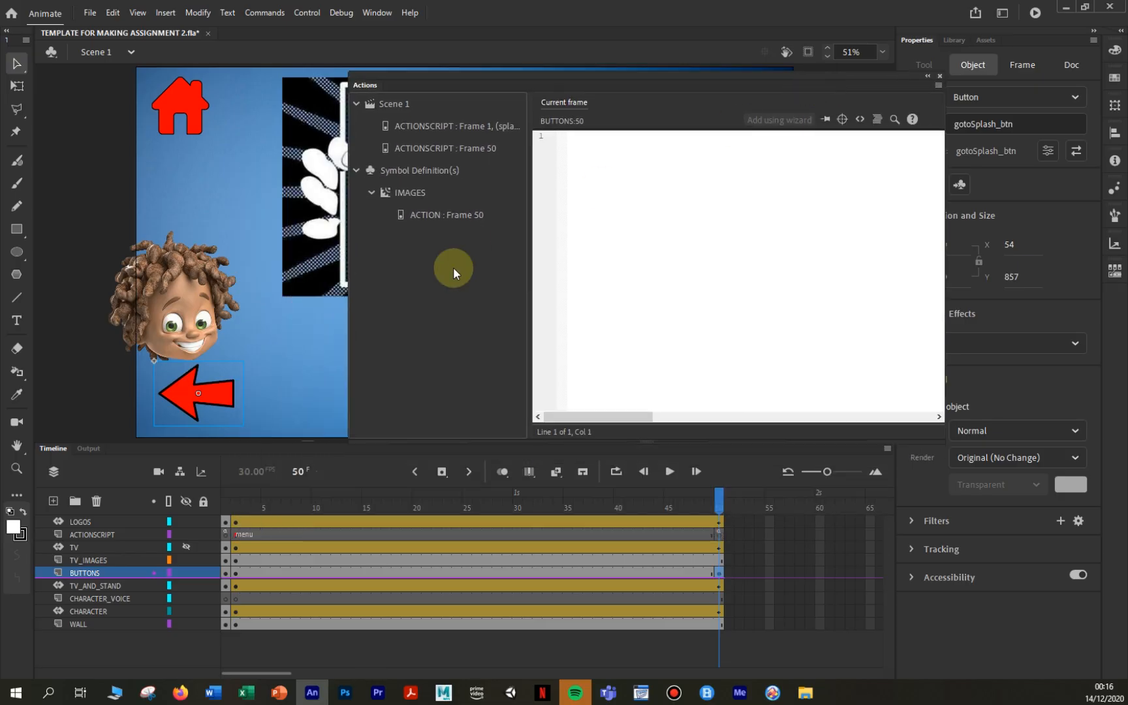
{"action": "left_click", "coordinate": [721, 534]}
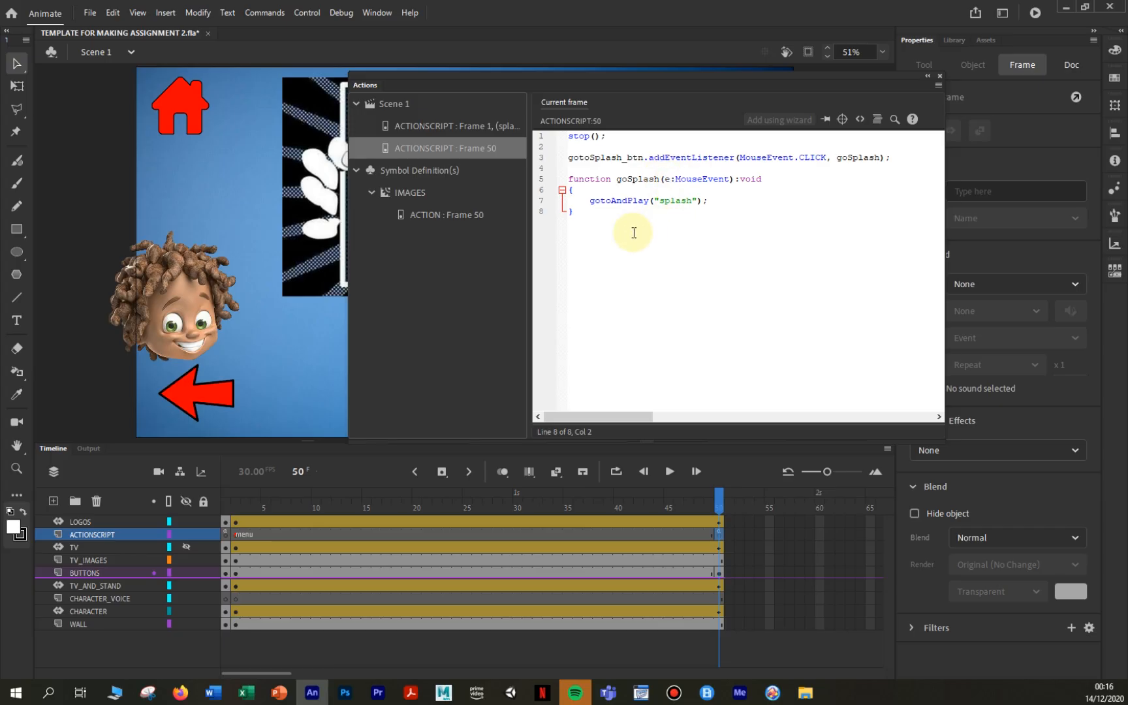
{"action": "left_click", "coordinate": [939, 76]}
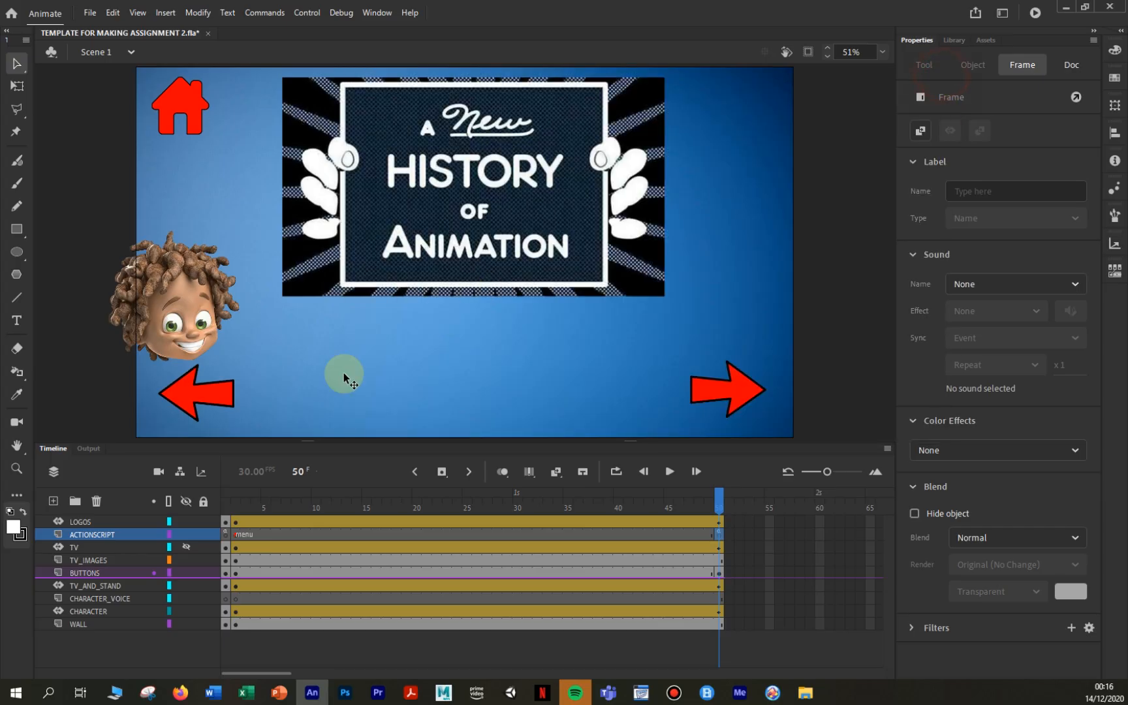
{"action": "right_click", "coordinate": [225, 534]}
{"action": "left_click", "coordinate": [247, 536]}
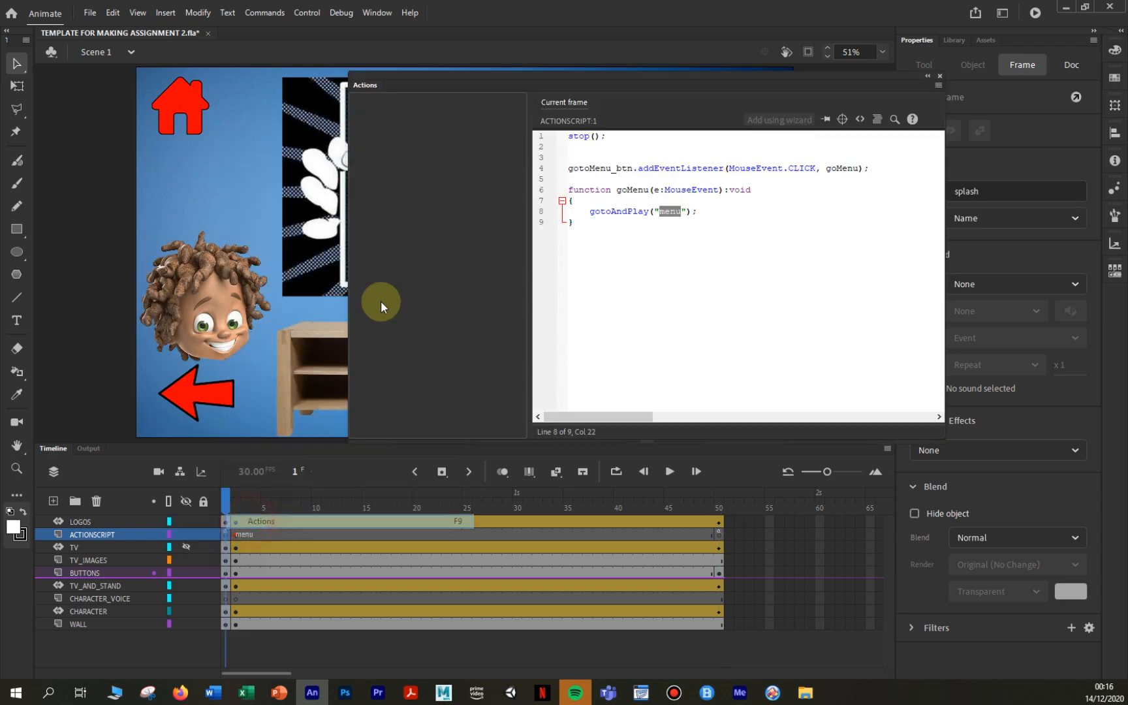
{"action": "left_click", "coordinate": [940, 76]}
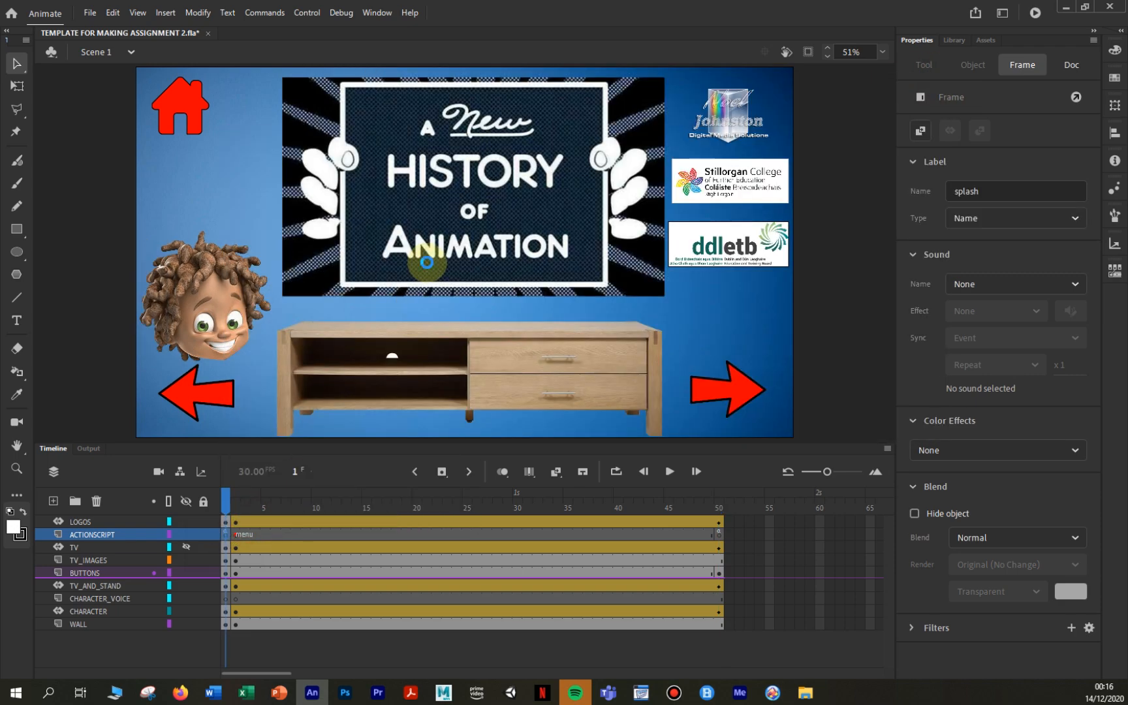
Test the movie, using the right and left arrow buttons to go between the splash screen and menu, and close the preview.
{"action": "key", "text": "ctrl+Return"}
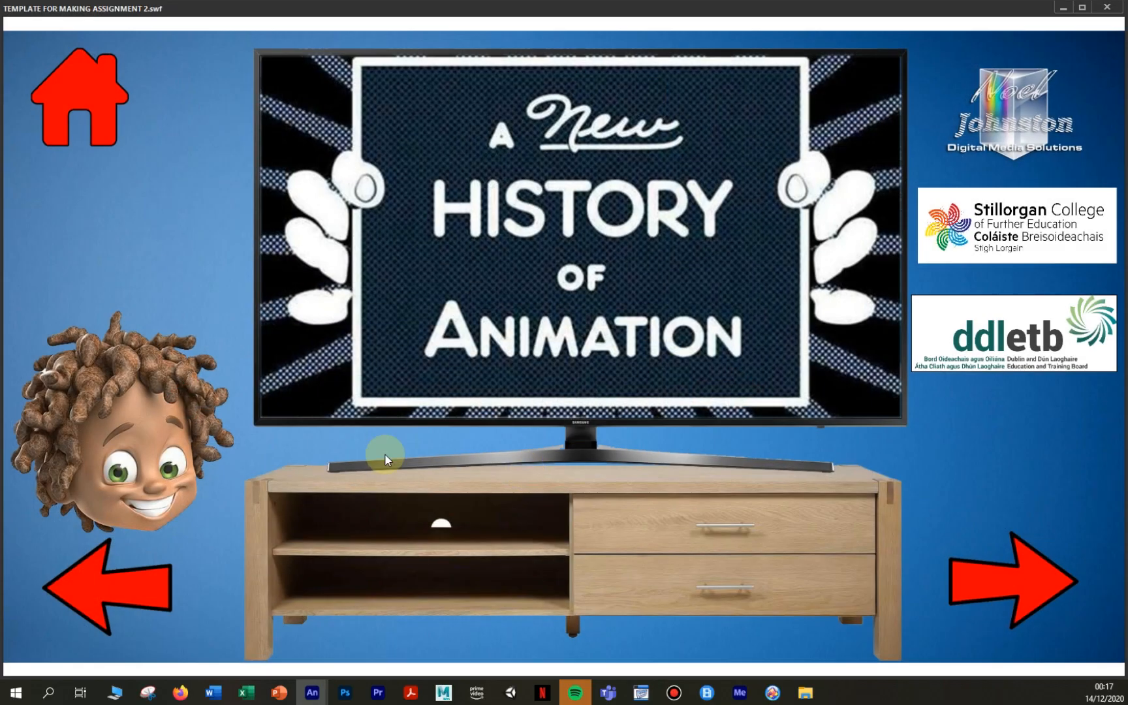
{"action": "left_click", "coordinate": [1028, 585]}
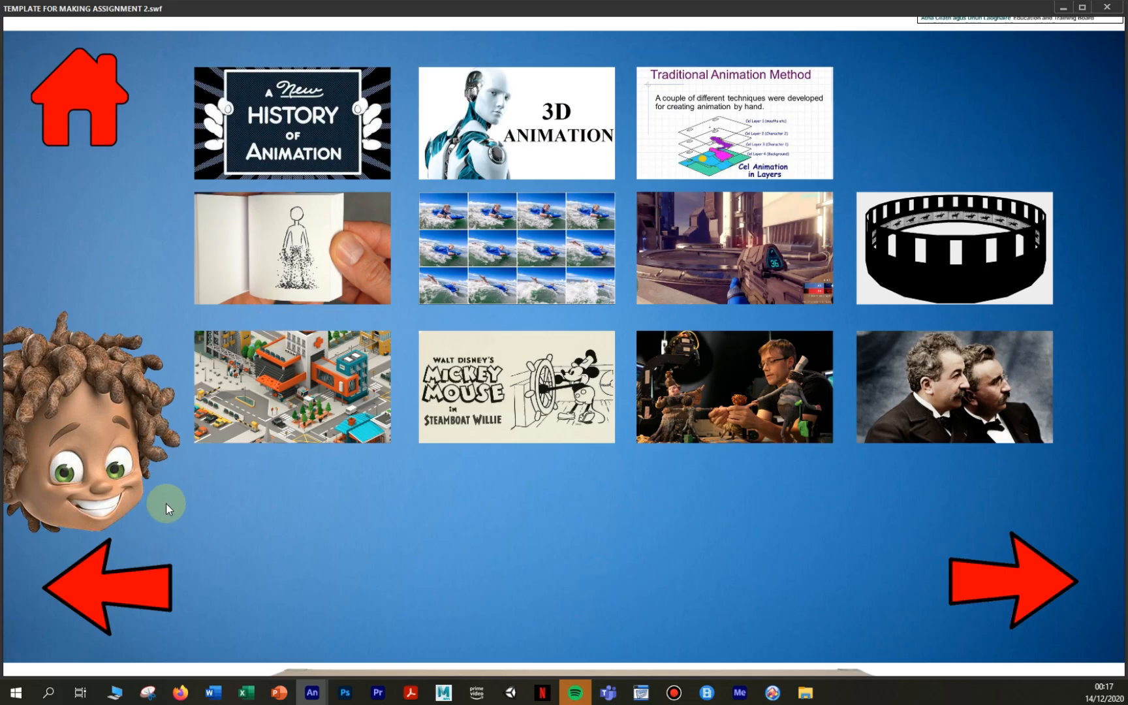
{"action": "left_click", "coordinate": [132, 582]}
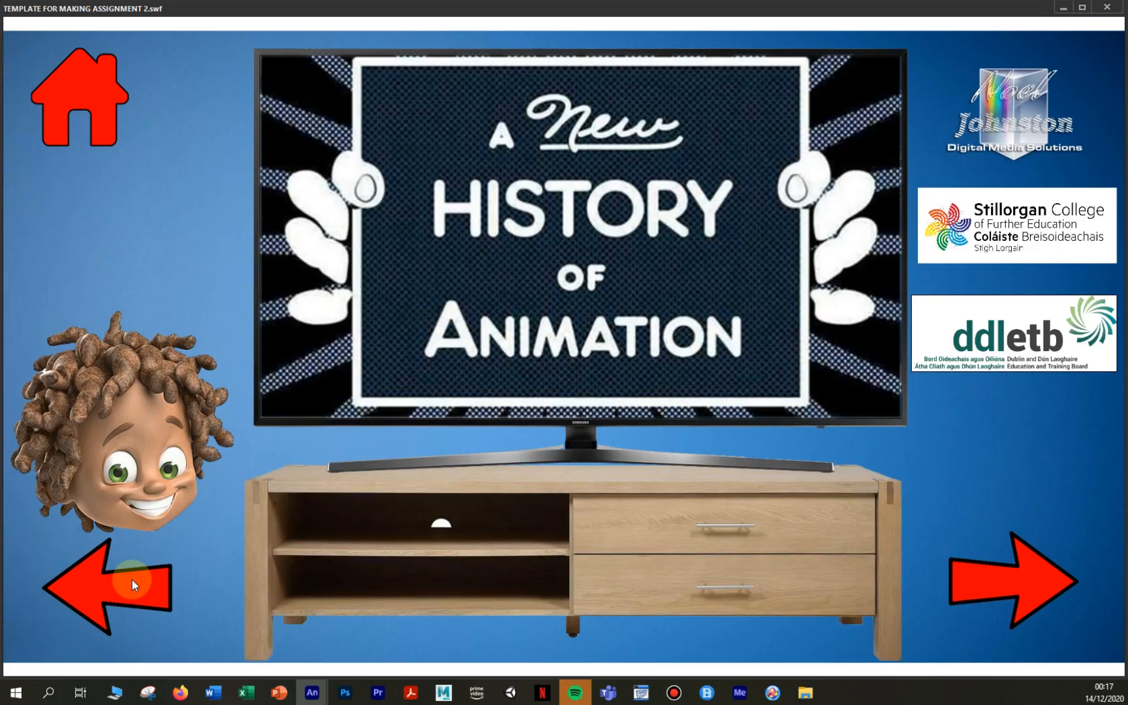
{"action": "left_click", "coordinate": [1038, 593]}
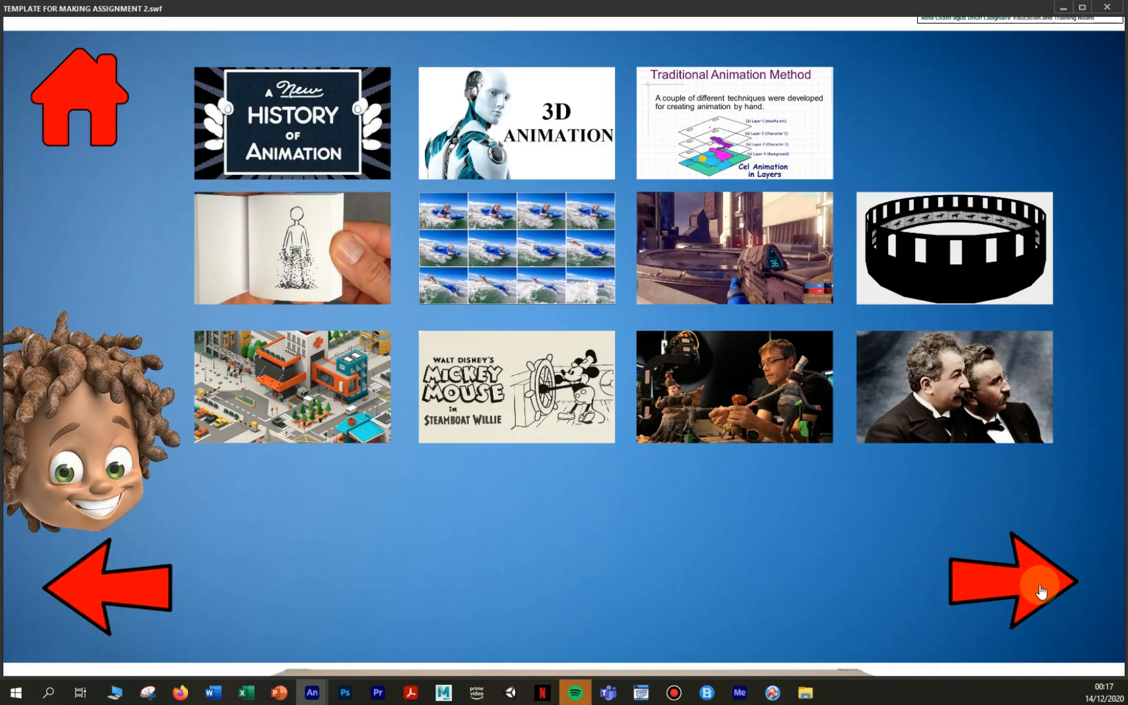
{"action": "left_click", "coordinate": [1039, 587]}
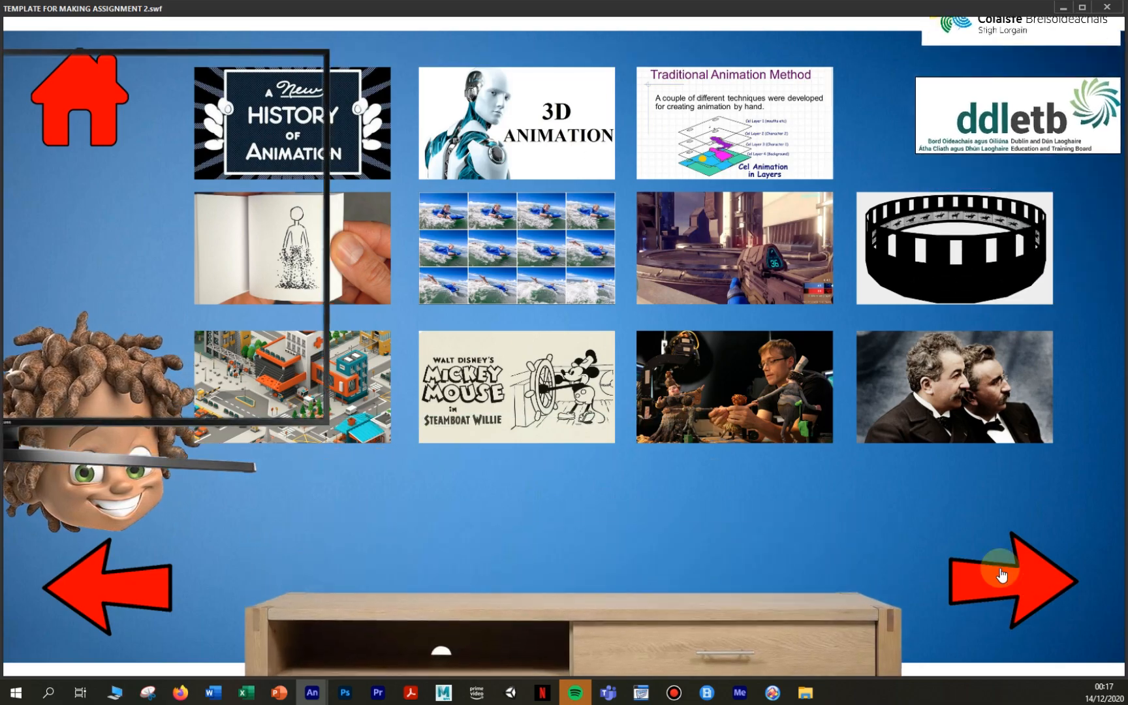
{"action": "left_click", "coordinate": [1106, 7]}
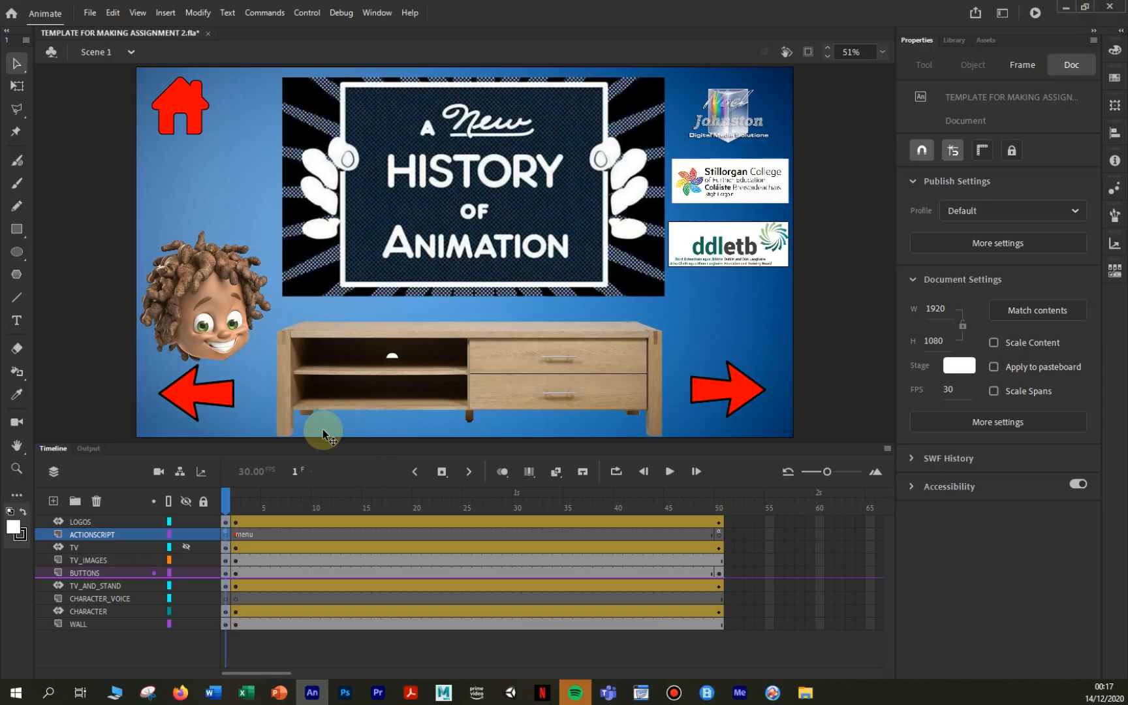
Save the document under its existing name.
{"action": "left_click", "coordinate": [90, 12]}
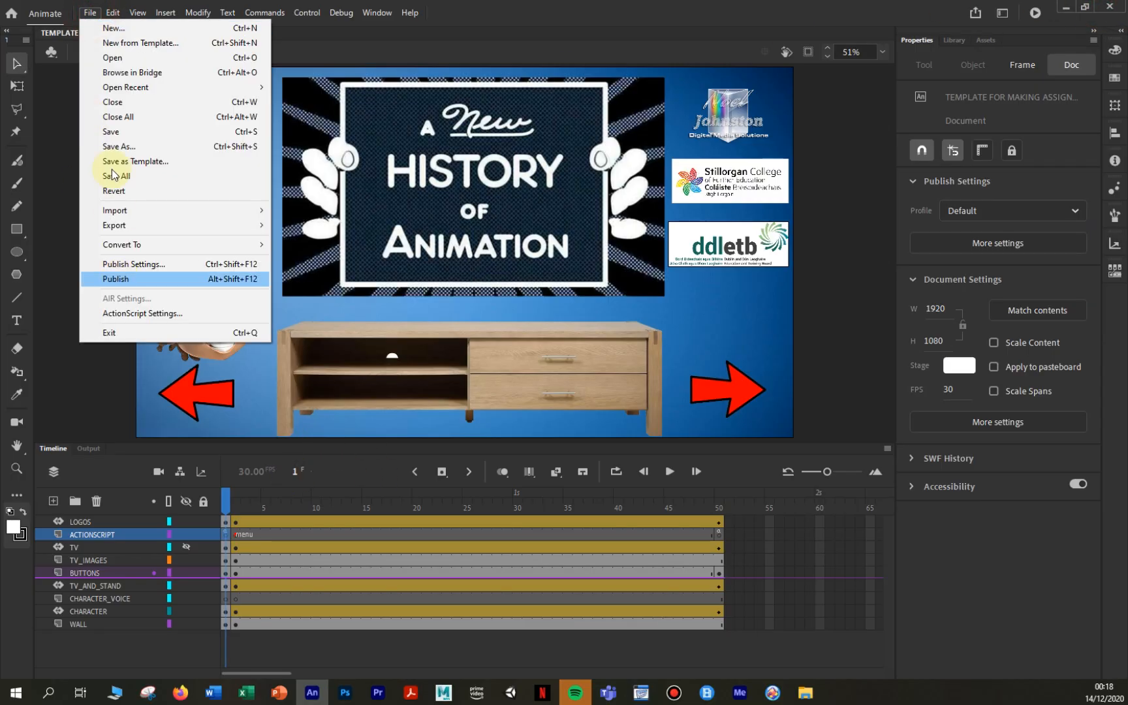
{"action": "left_click", "coordinate": [123, 133]}
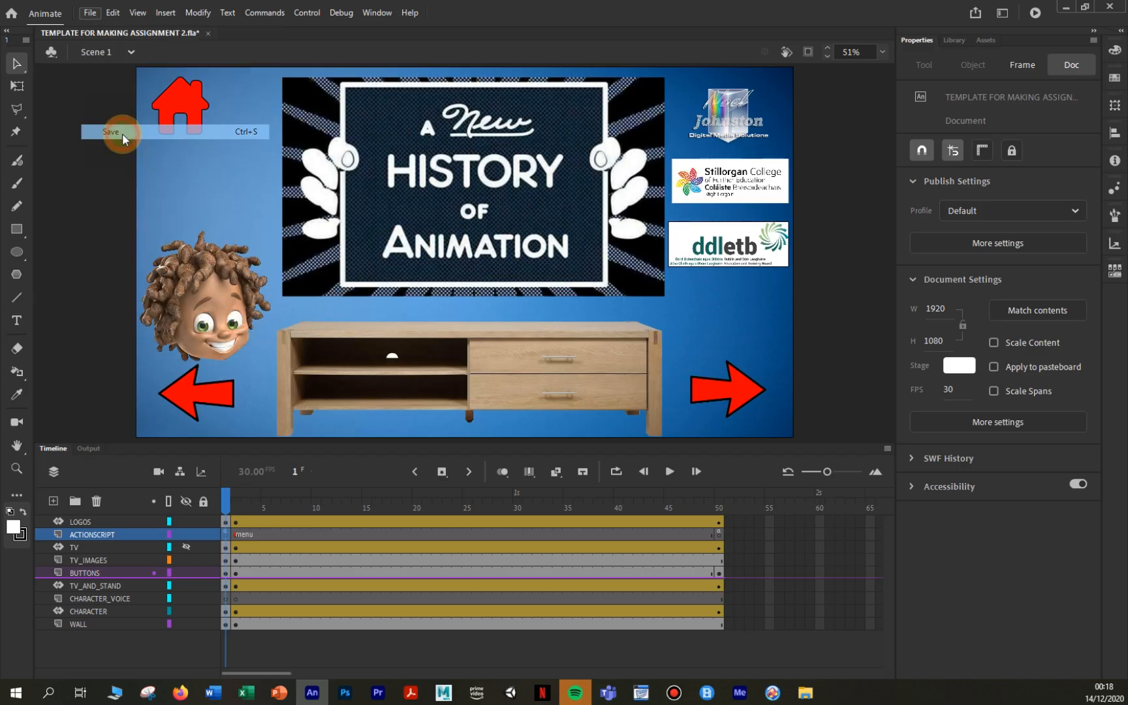